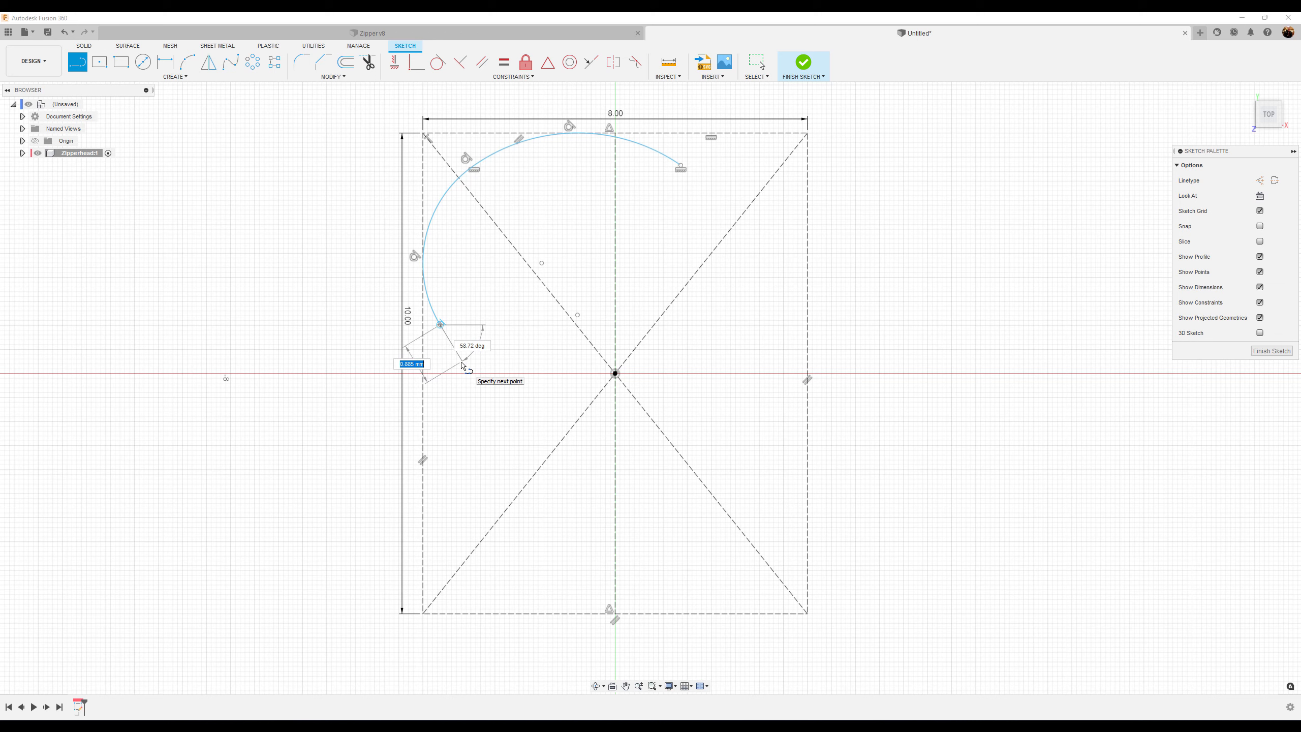
Continue the profile with a tangent arc, a vertical line and a line ending at the rectangle's bottom midpoint
{"action": "left_click", "coordinate": [462, 363]}
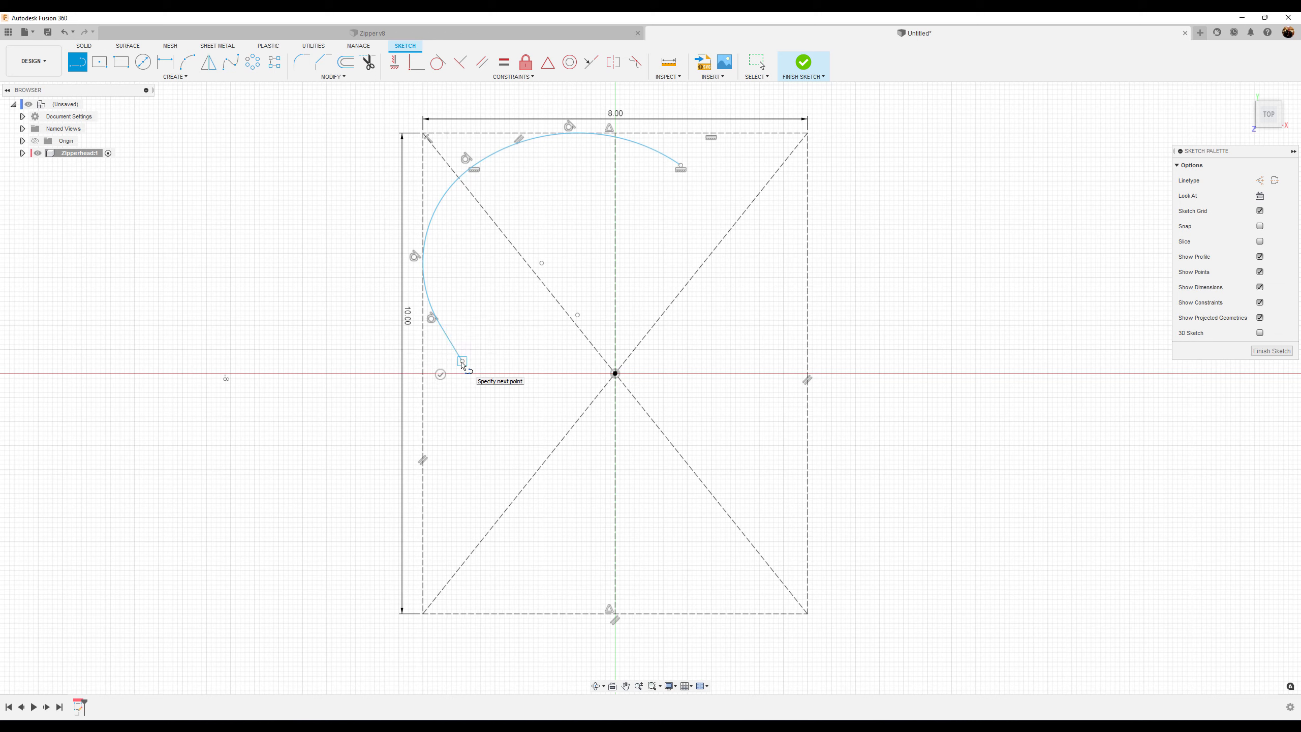
{"action": "left_click_drag", "start_coordinate": [463, 364], "coordinate": [501, 480]}
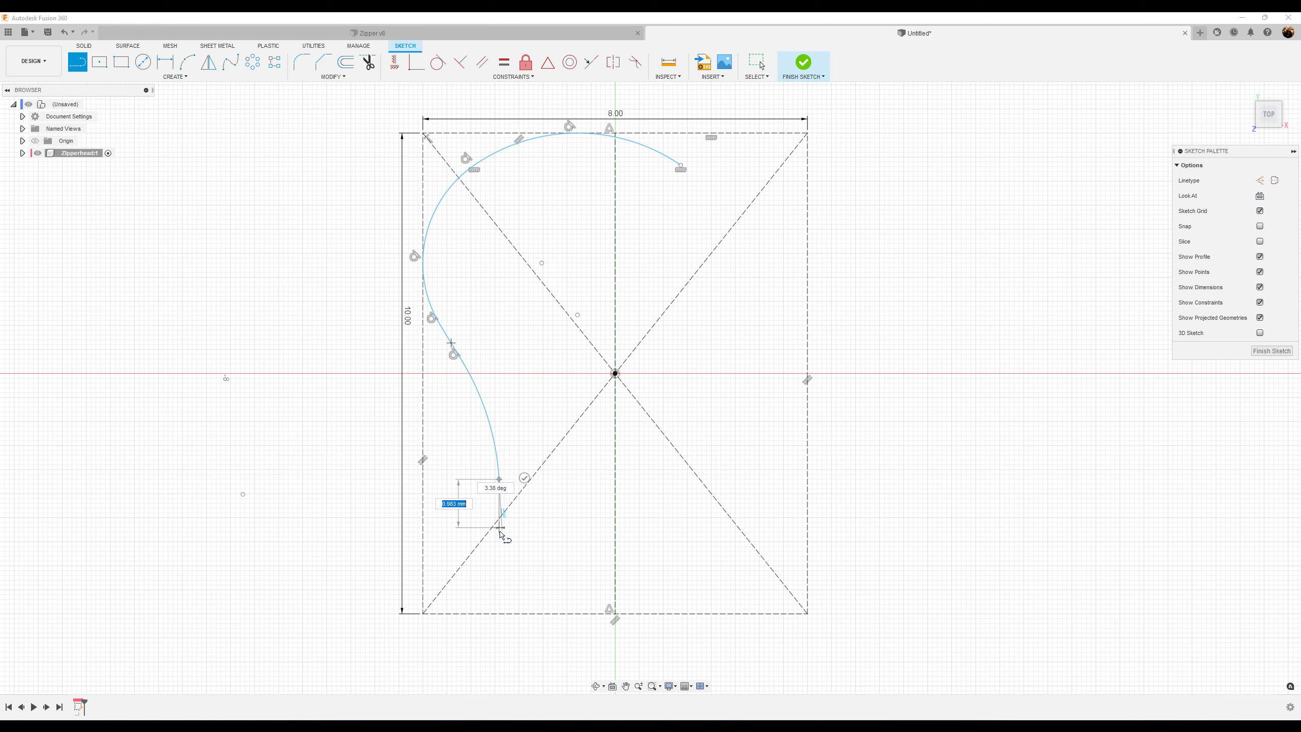
{"action": "left_click", "coordinate": [500, 576]}
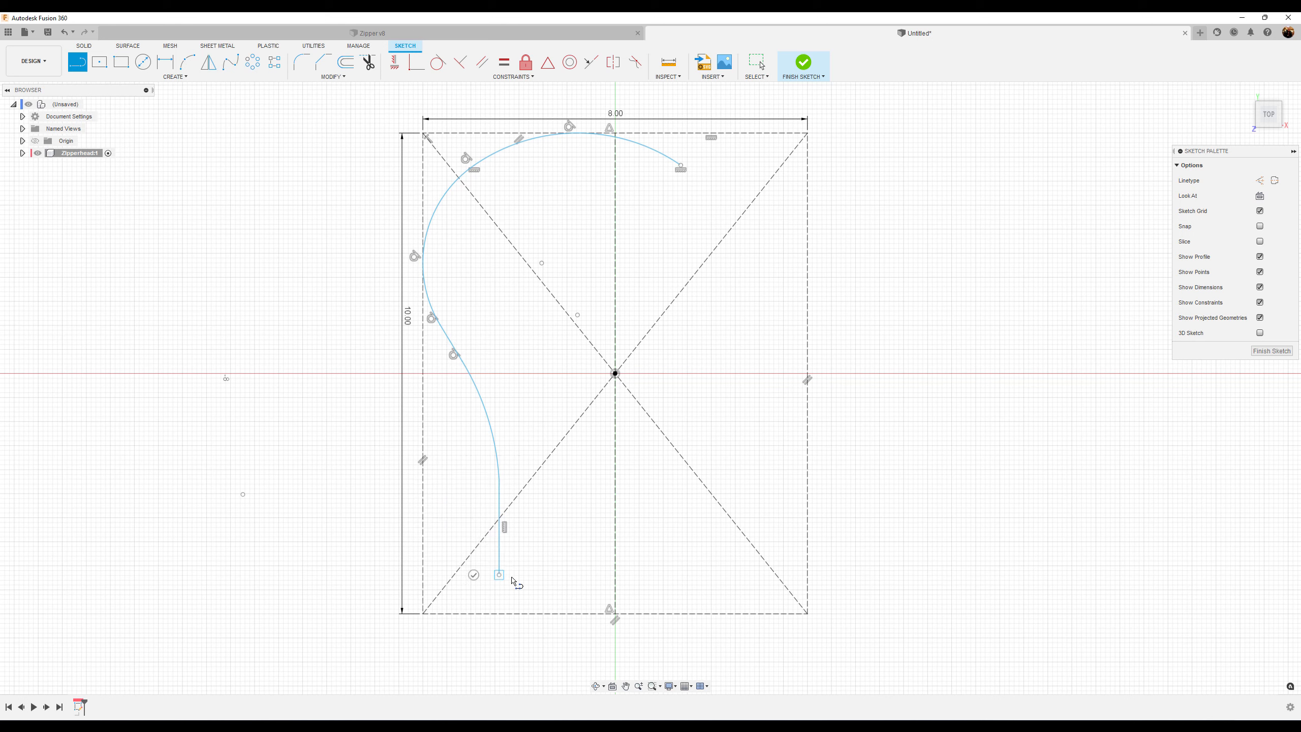
{"action": "double_click", "coordinate": [614, 615]}
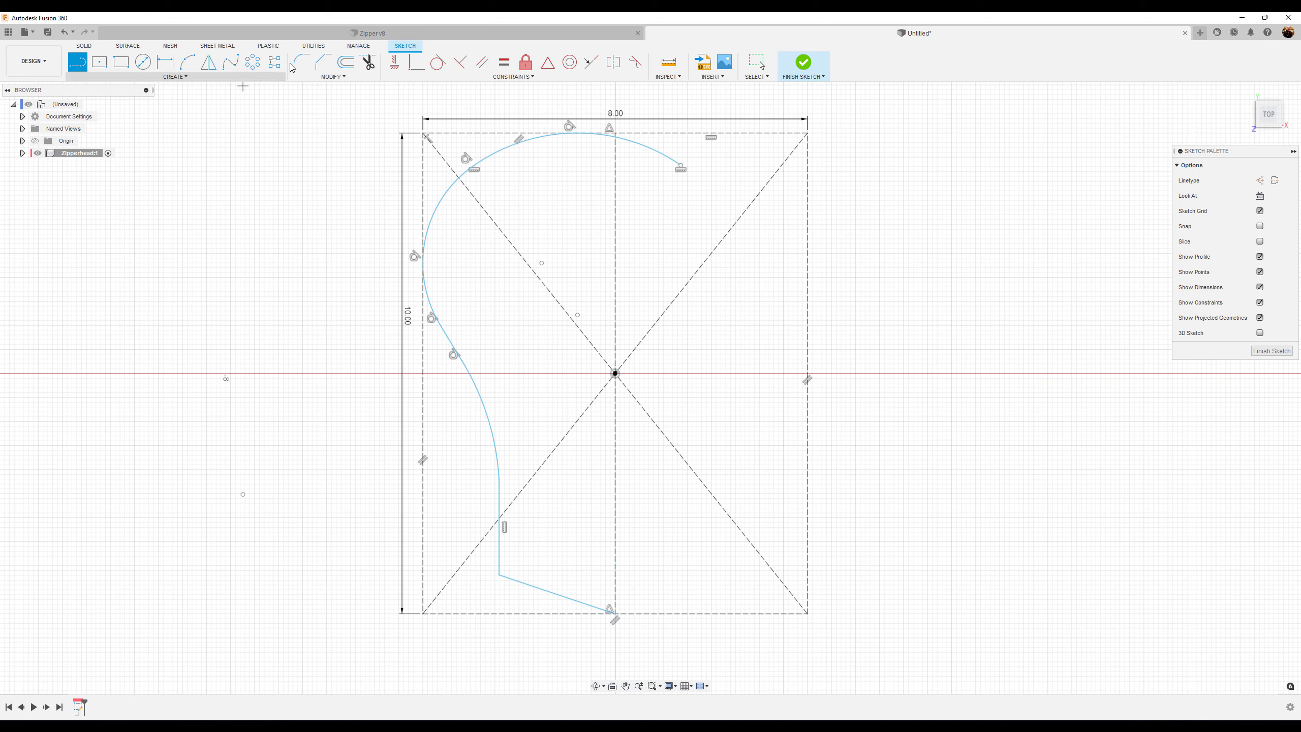
Constrain the lower arc to be tangent to the vertical line
{"action": "left_click", "coordinate": [438, 62]}
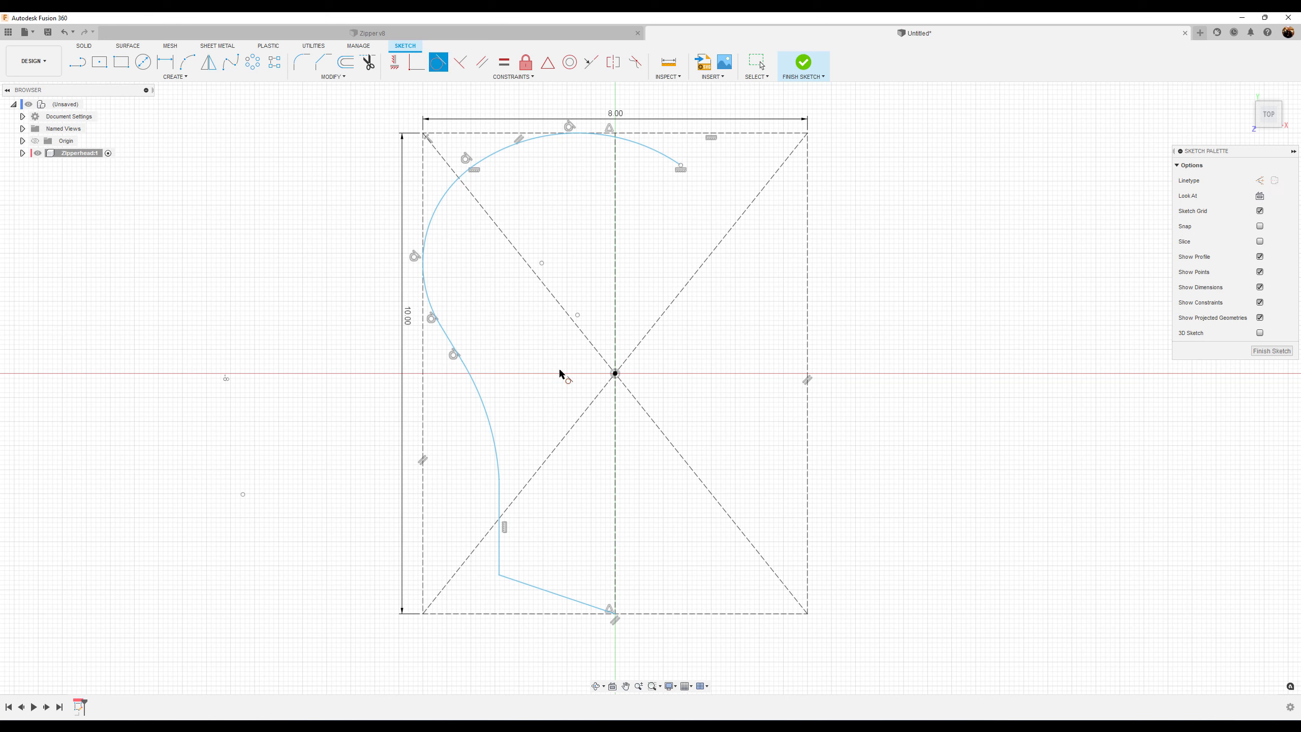
{"action": "left_click", "coordinate": [493, 436]}
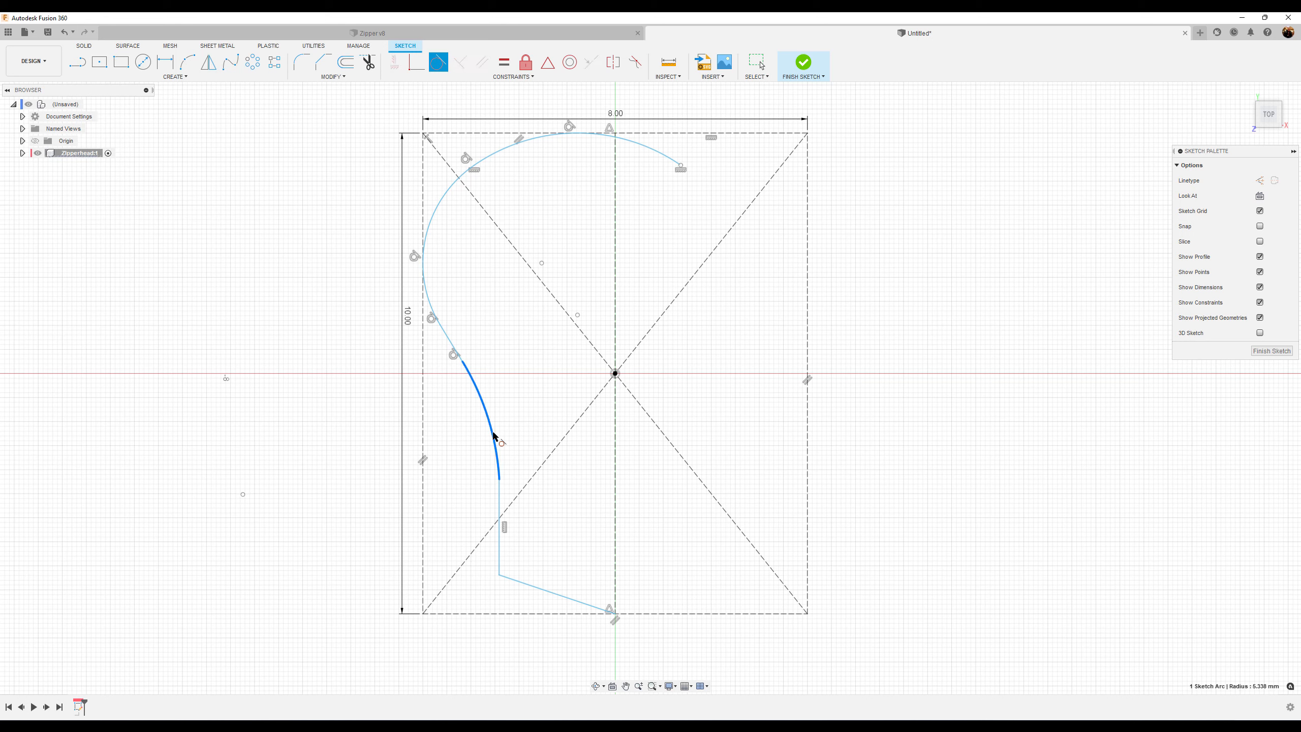
{"action": "left_click", "coordinate": [500, 493]}
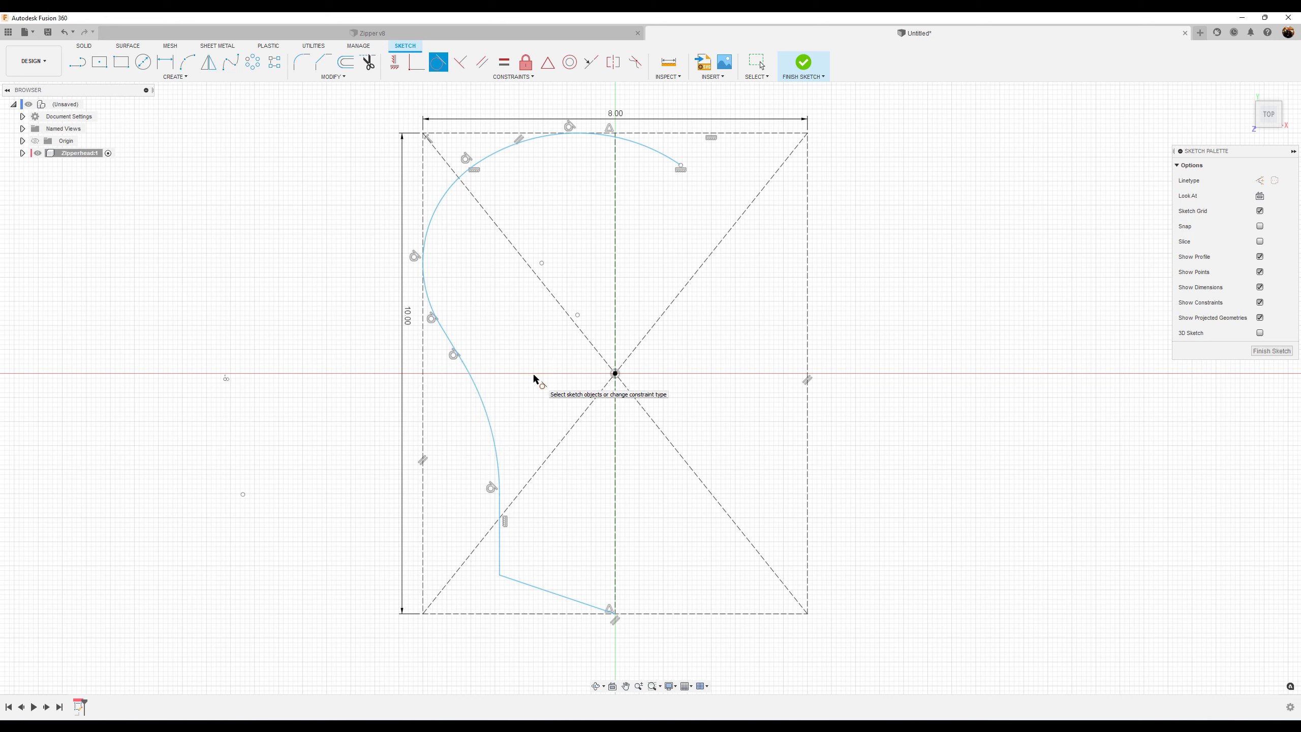
{"action": "key", "text": "Escape"}
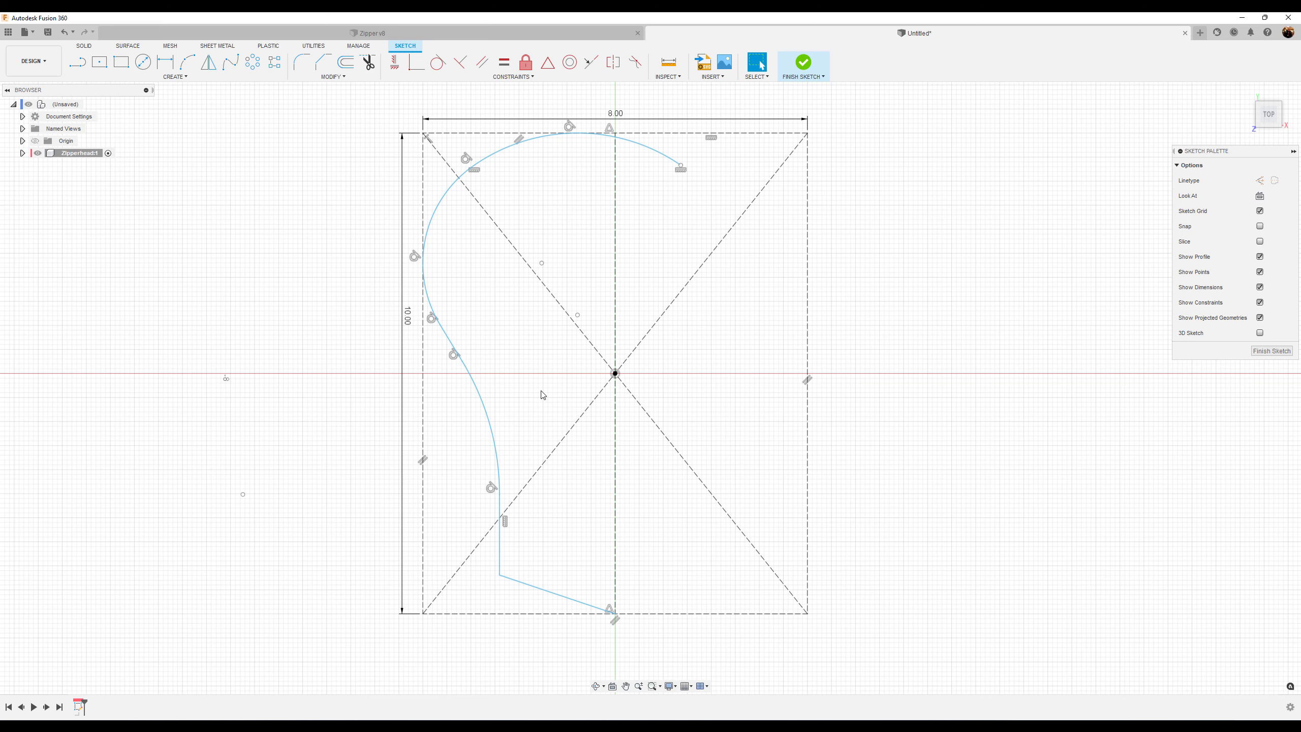
Dimension the small upper-left arc's radius as 1.5 mm
{"action": "scroll", "coordinate": [552, 395], "scroll_direction": "up", "scroll_amount": 3}
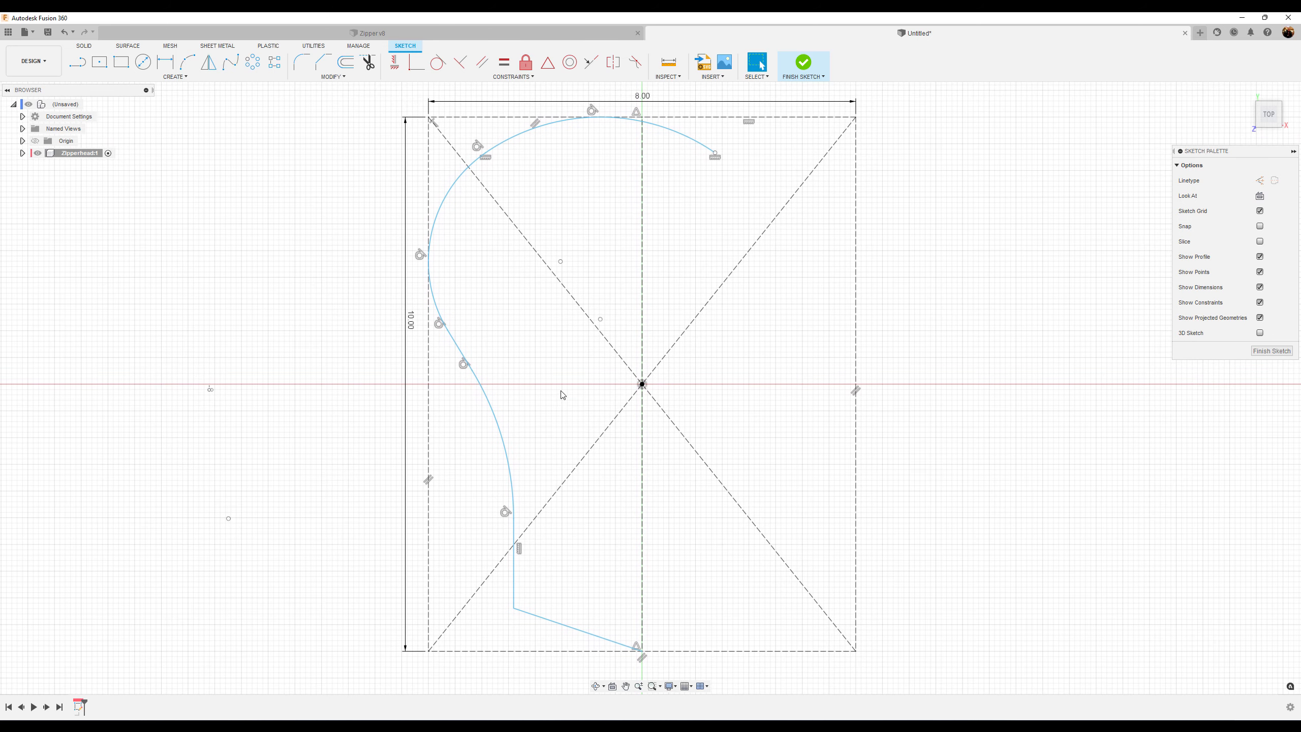
{"action": "left_click", "coordinate": [166, 63]}
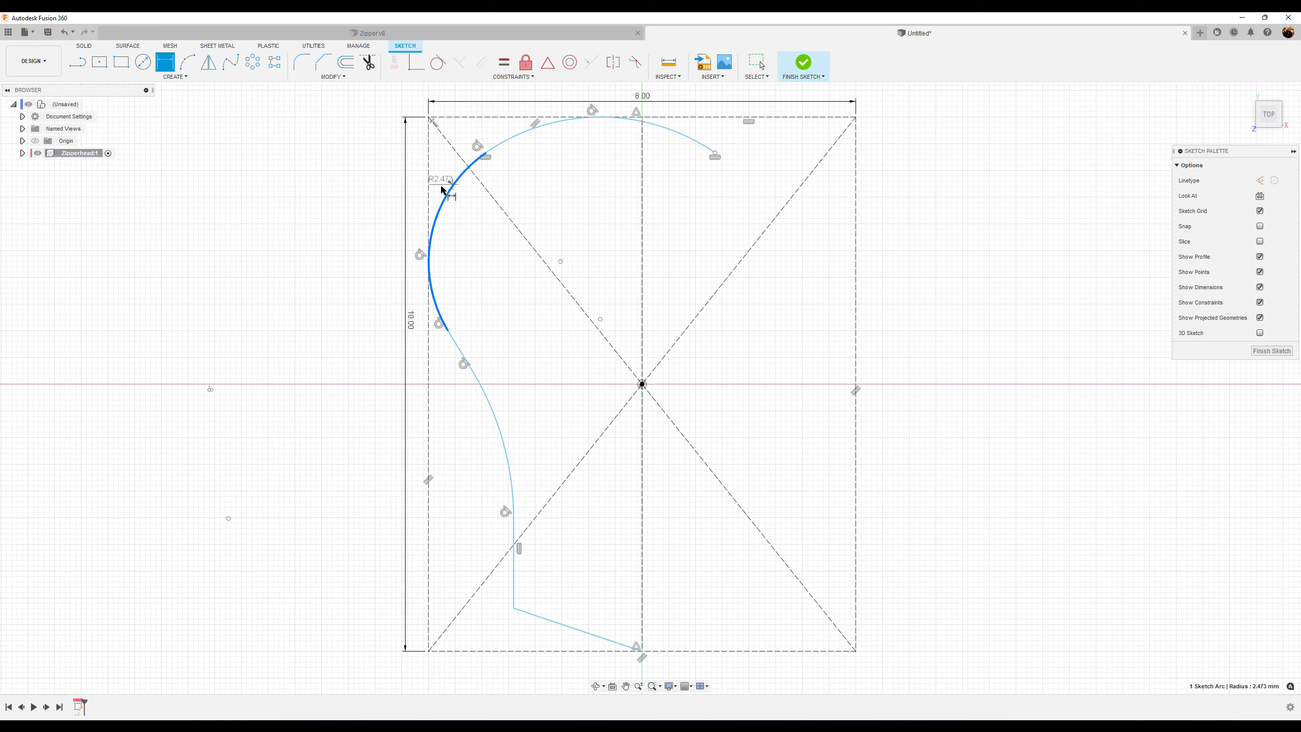
{"action": "left_click", "coordinate": [452, 189]}
{"action": "left_click", "coordinate": [344, 202]}
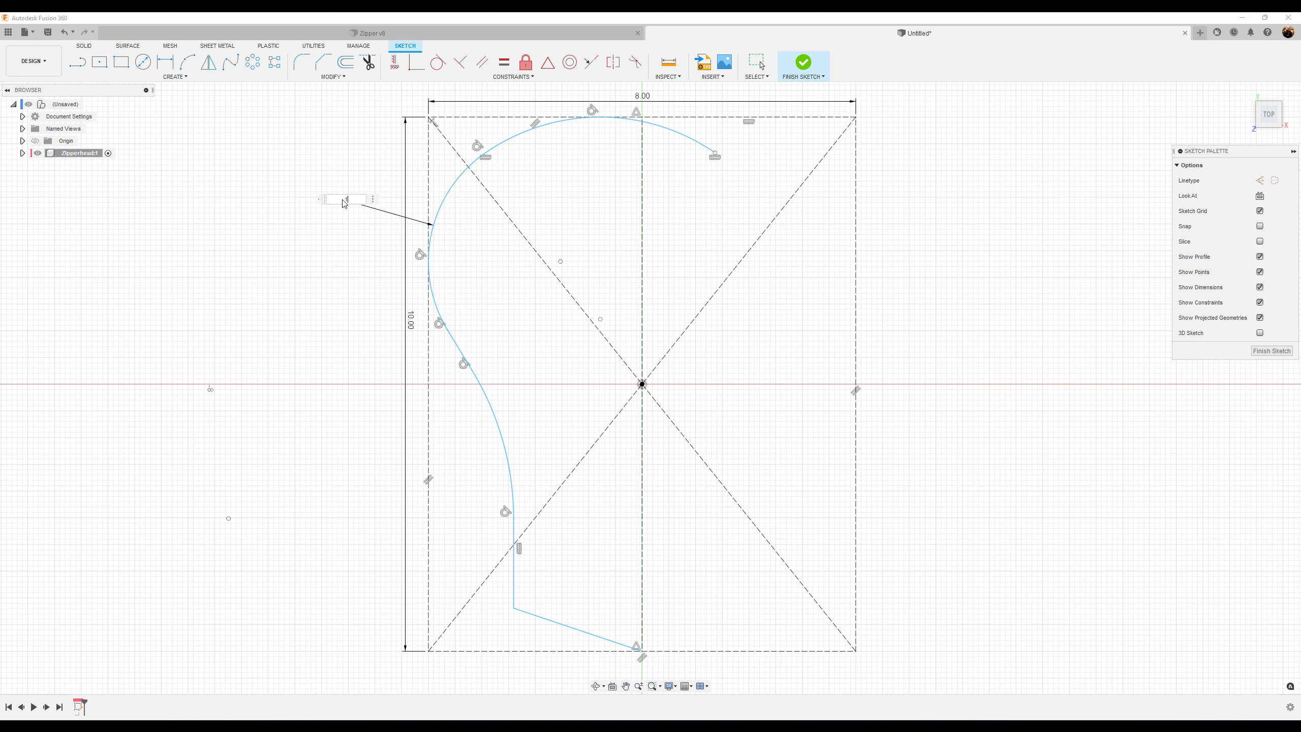
{"action": "type", "text": "1.5"}
{"action": "key", "text": "Return"}
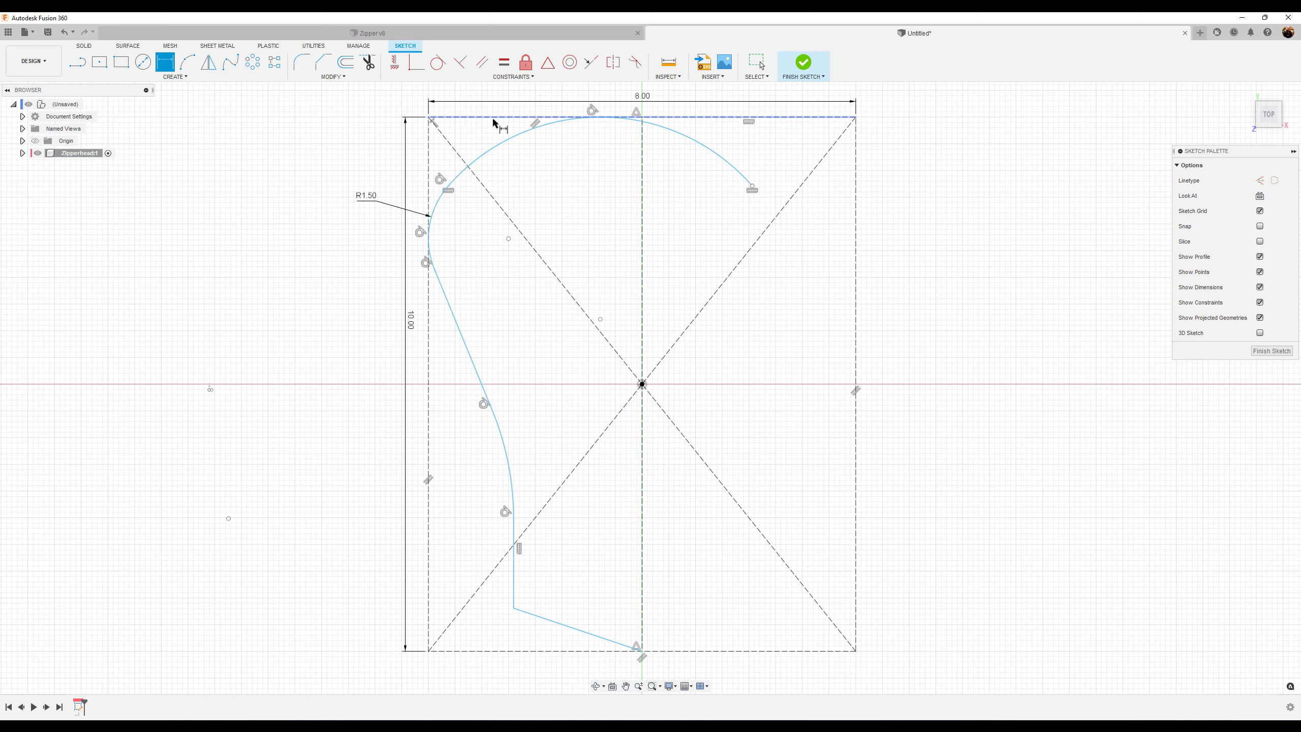
Dimension the top arc's radius as 10 mm
{"action": "left_click", "coordinate": [527, 131]}
{"action": "left_click", "coordinate": [357, 124]}
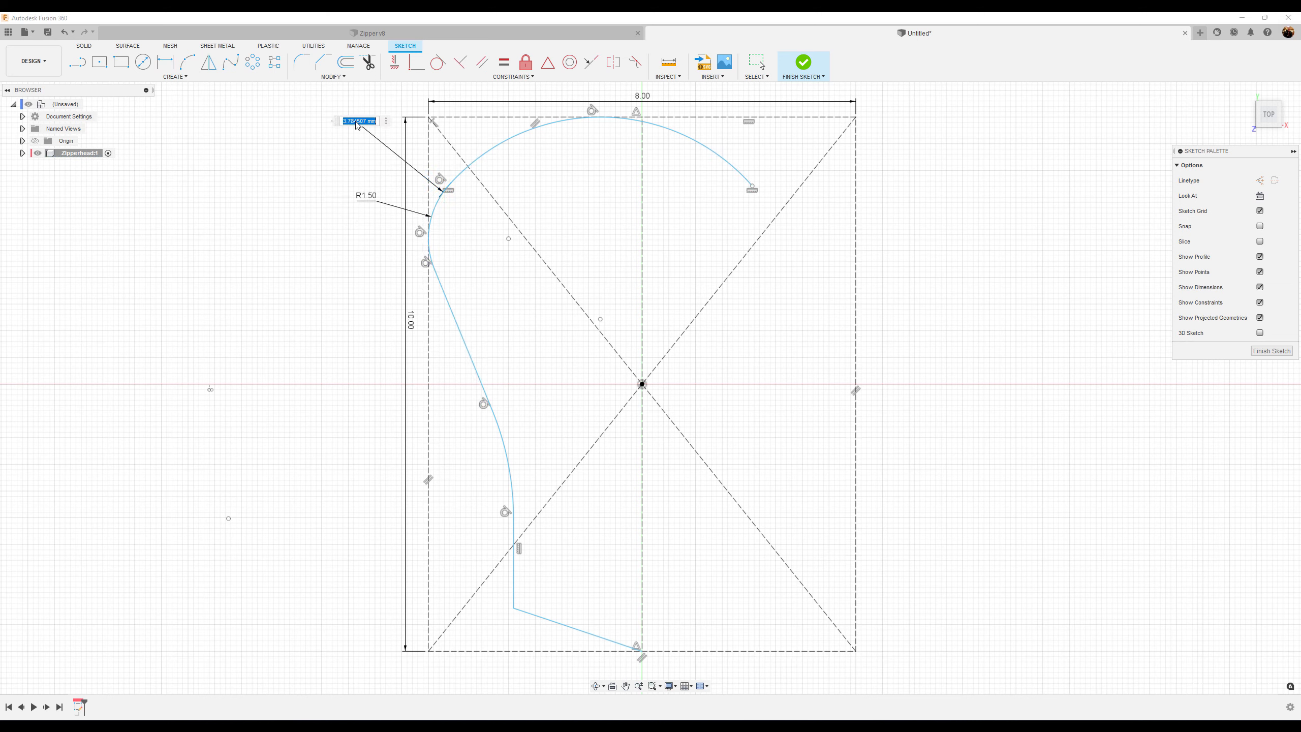
{"action": "type", "text": "10"}
{"action": "key", "text": "Return"}
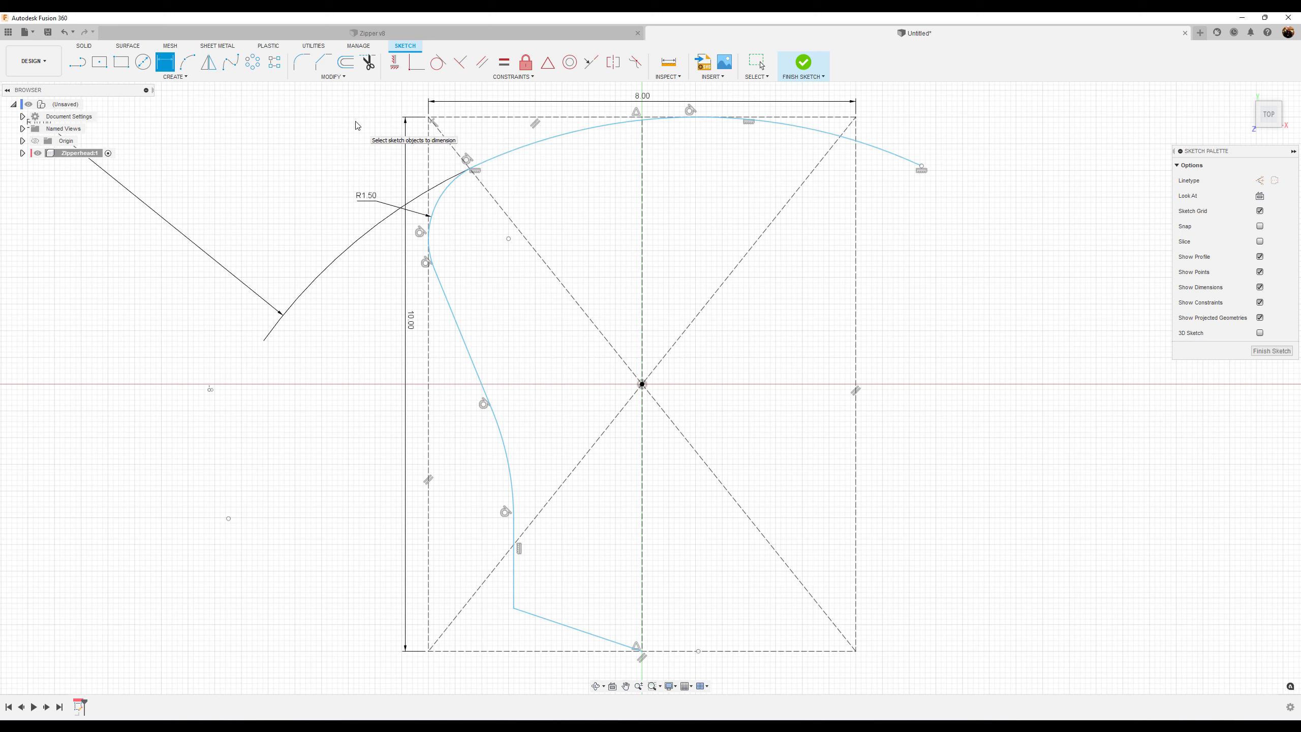
Drag the top arc's free endpoint back inside the rectangle and reposition the R10 dimension above the sketch
{"action": "left_click_drag", "start_coordinate": [196, 246], "coordinate": [573, 106]}
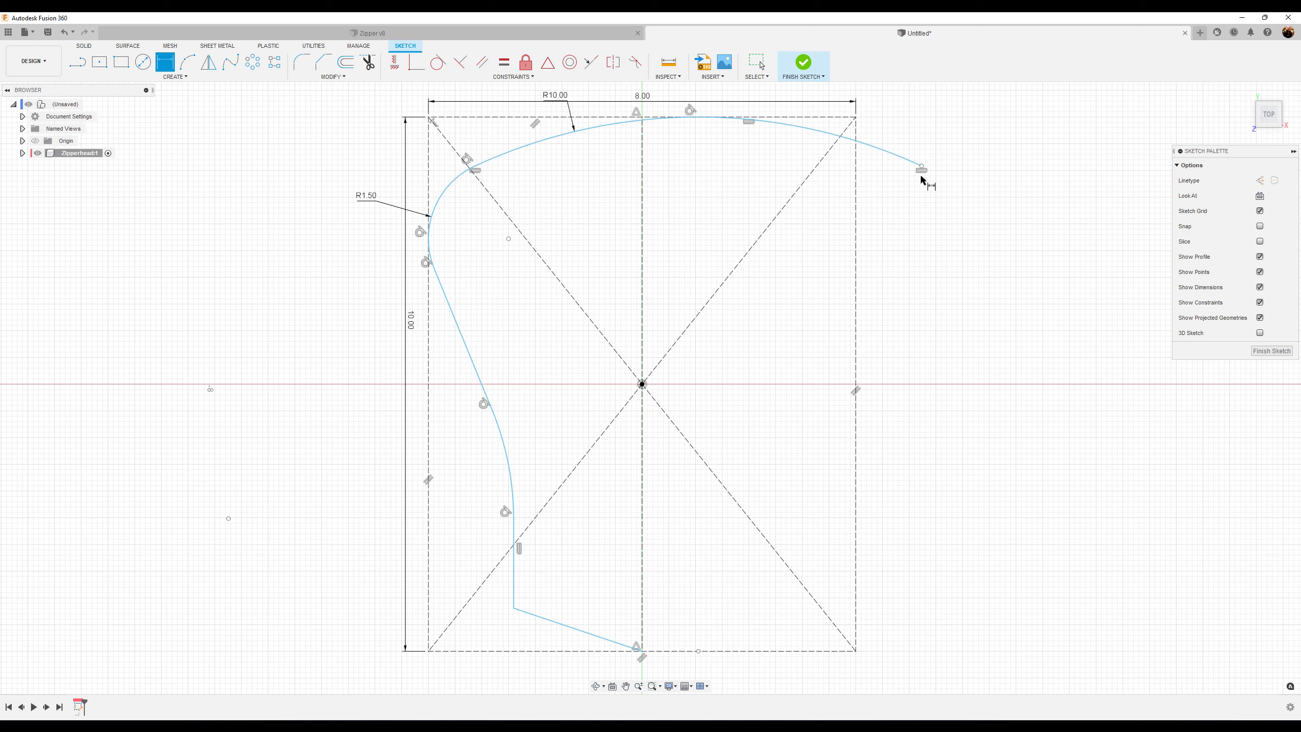
{"action": "key", "text": "Escape"}
{"action": "left_click_drag", "start_coordinate": [922, 169], "coordinate": [747, 135]}
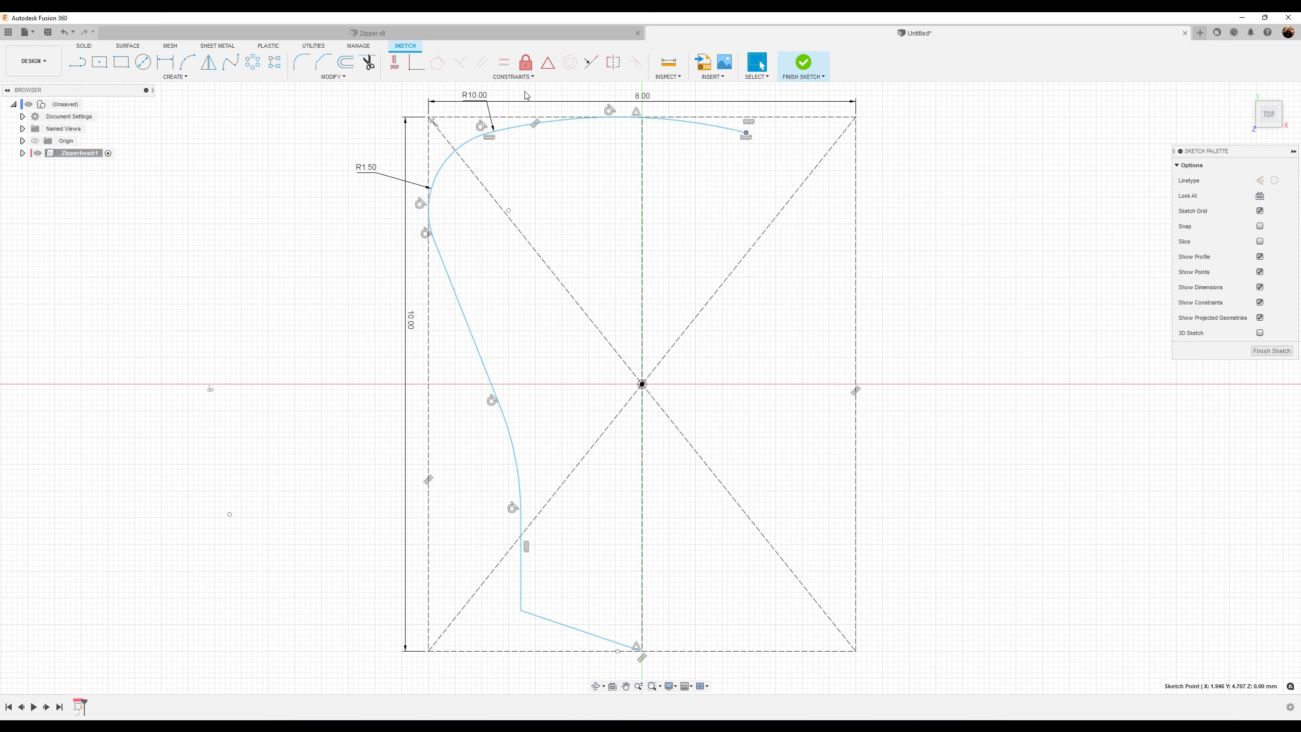
{"action": "left_click_drag", "start_coordinate": [479, 98], "coordinate": [563, 88]}
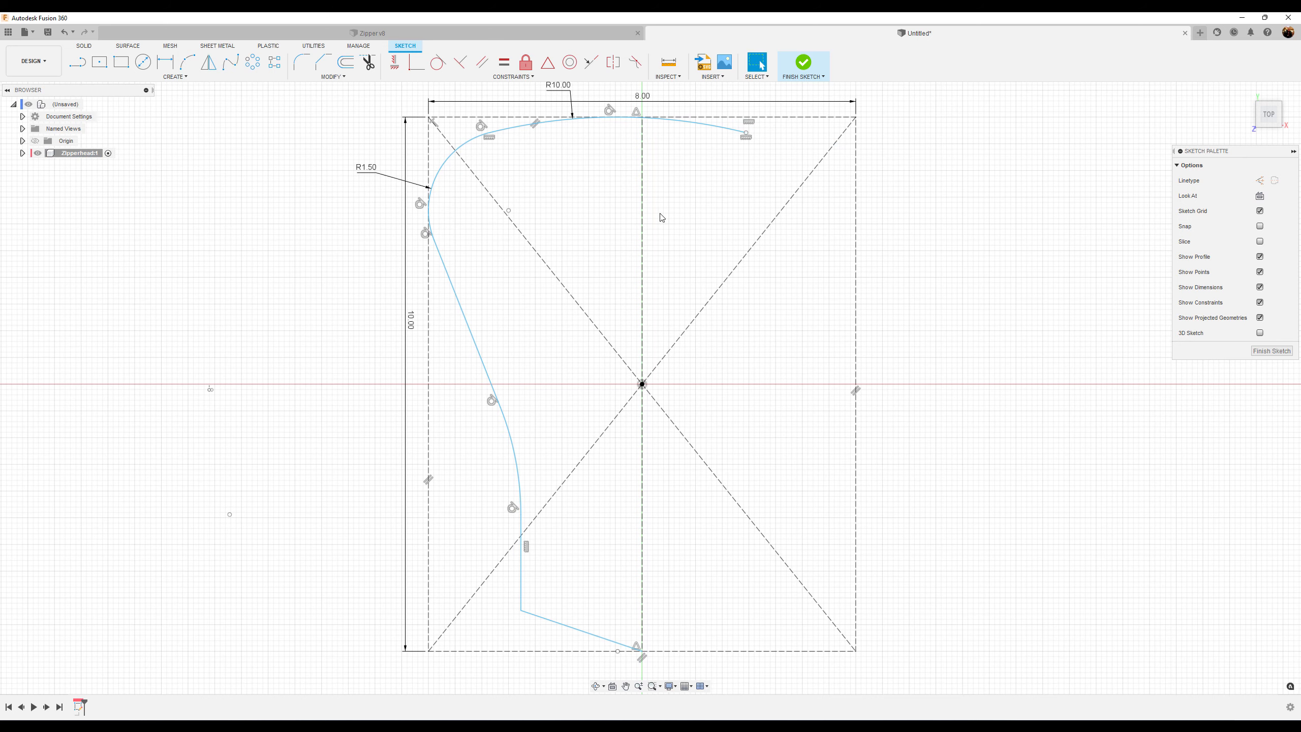
Dimension the short slanted line below the small arc as 0.5 mm long
{"action": "scroll", "coordinate": [661, 218], "scroll_direction": "down", "scroll_amount": 1}
{"action": "scroll", "coordinate": [664, 240], "scroll_direction": "down", "scroll_amount": 1}
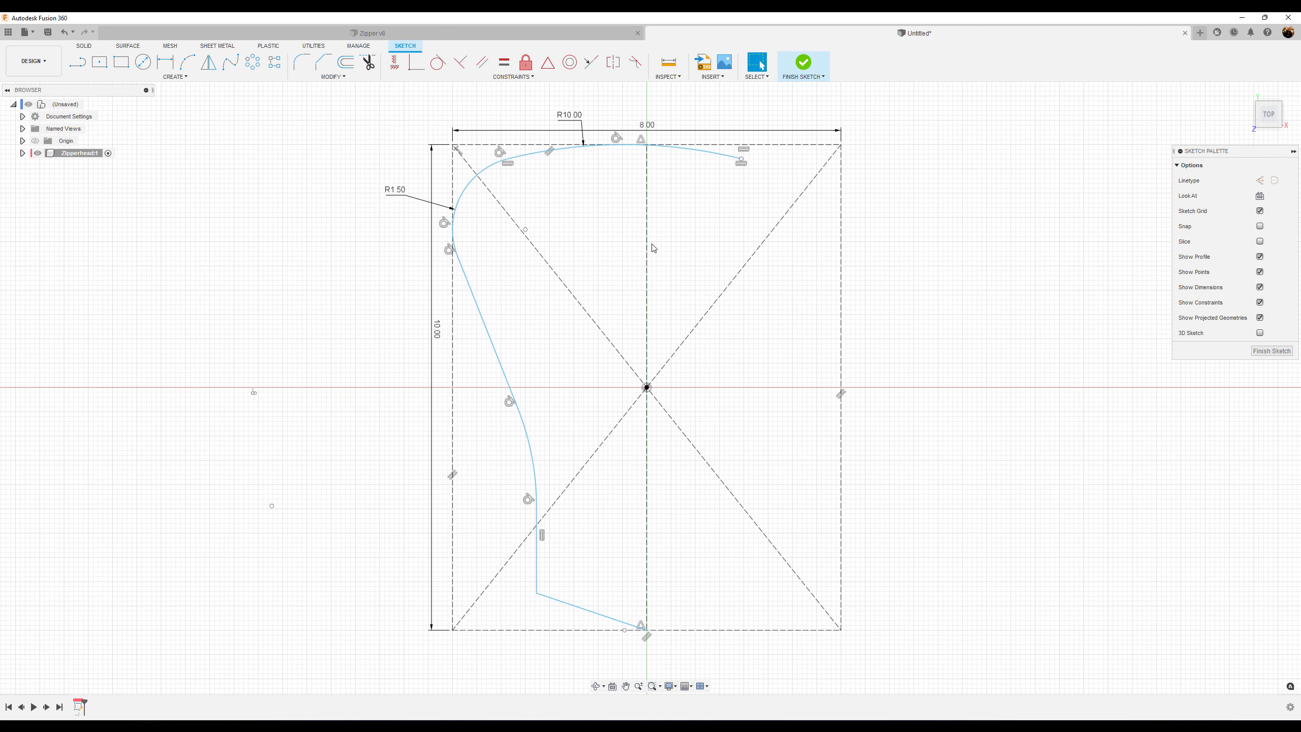
{"action": "left_click", "coordinate": [165, 62]}
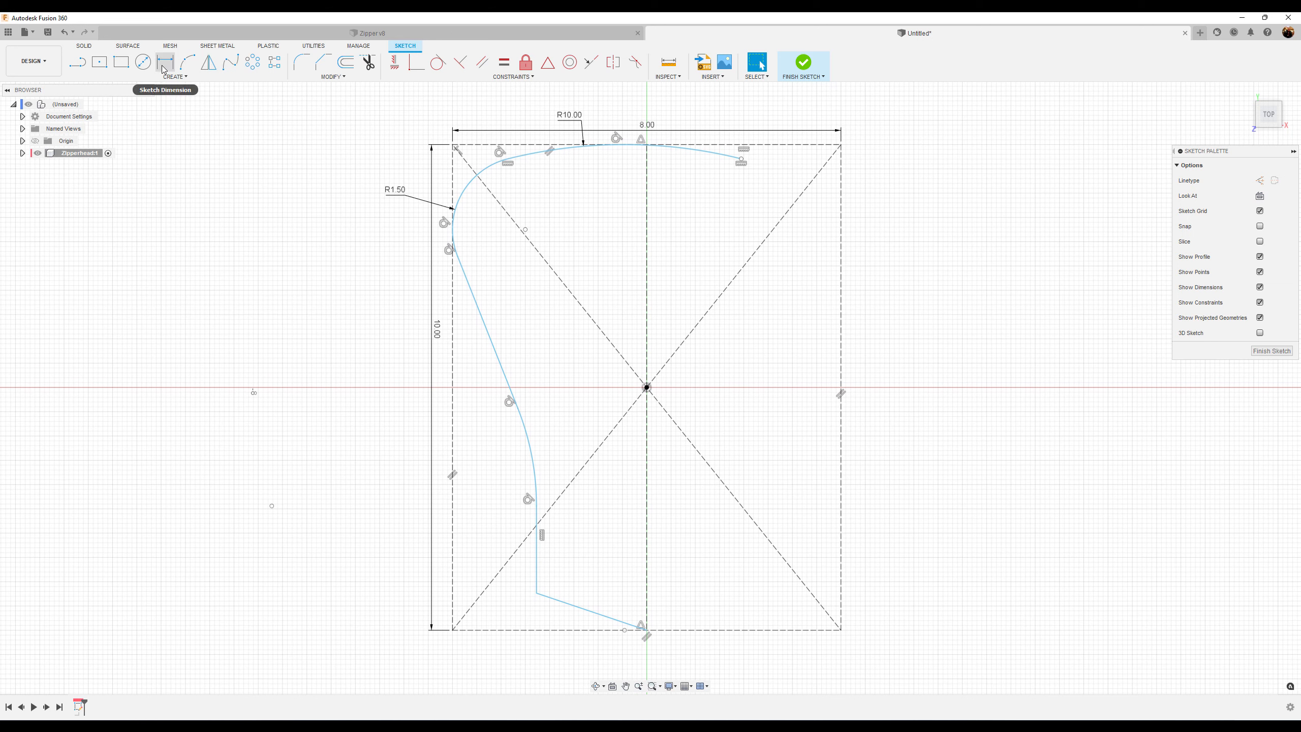
{"action": "left_click", "coordinate": [483, 325]}
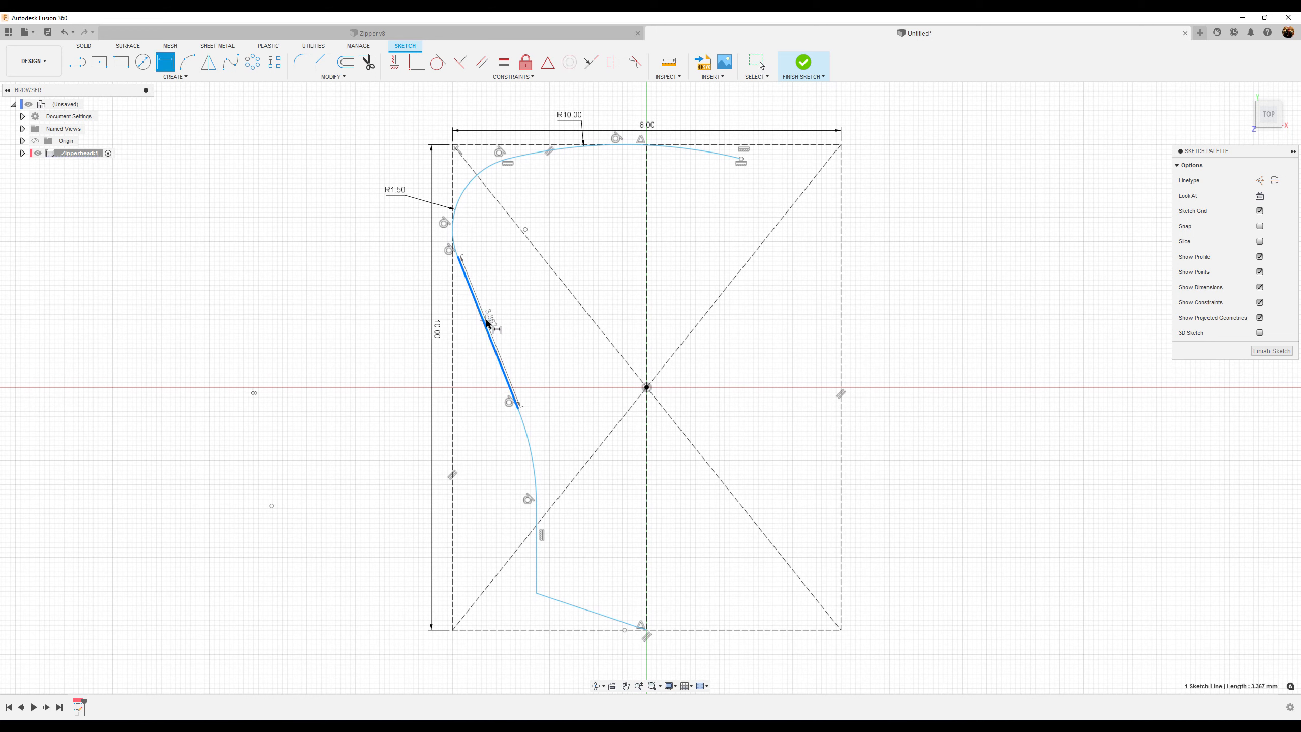
{"action": "left_click", "coordinate": [495, 320]}
{"action": "type", "text": "0.5"}
{"action": "key", "text": "Return"}
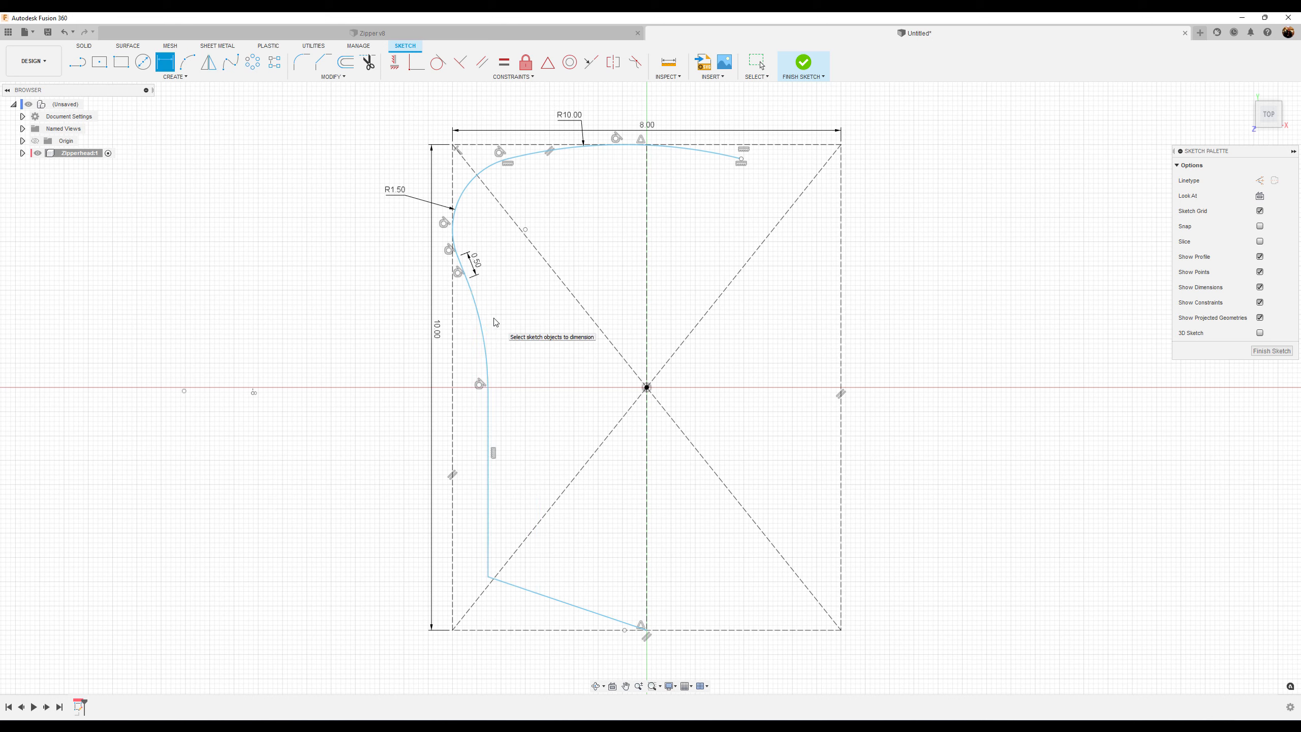
Dimension the long lower arc's radius as 8 mm
{"action": "left_click", "coordinate": [484, 336]}
{"action": "left_click", "coordinate": [506, 336]}
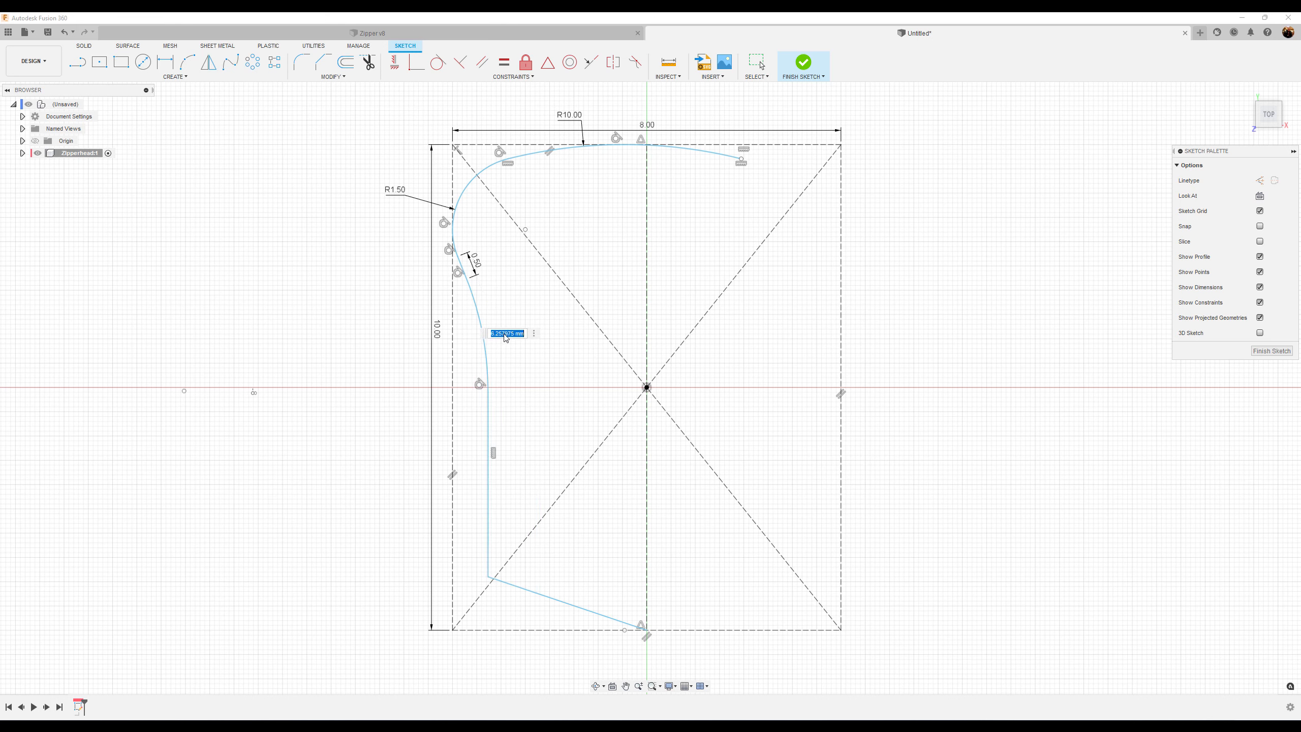
{"action": "type", "text": "8"}
{"action": "key", "text": "Return"}
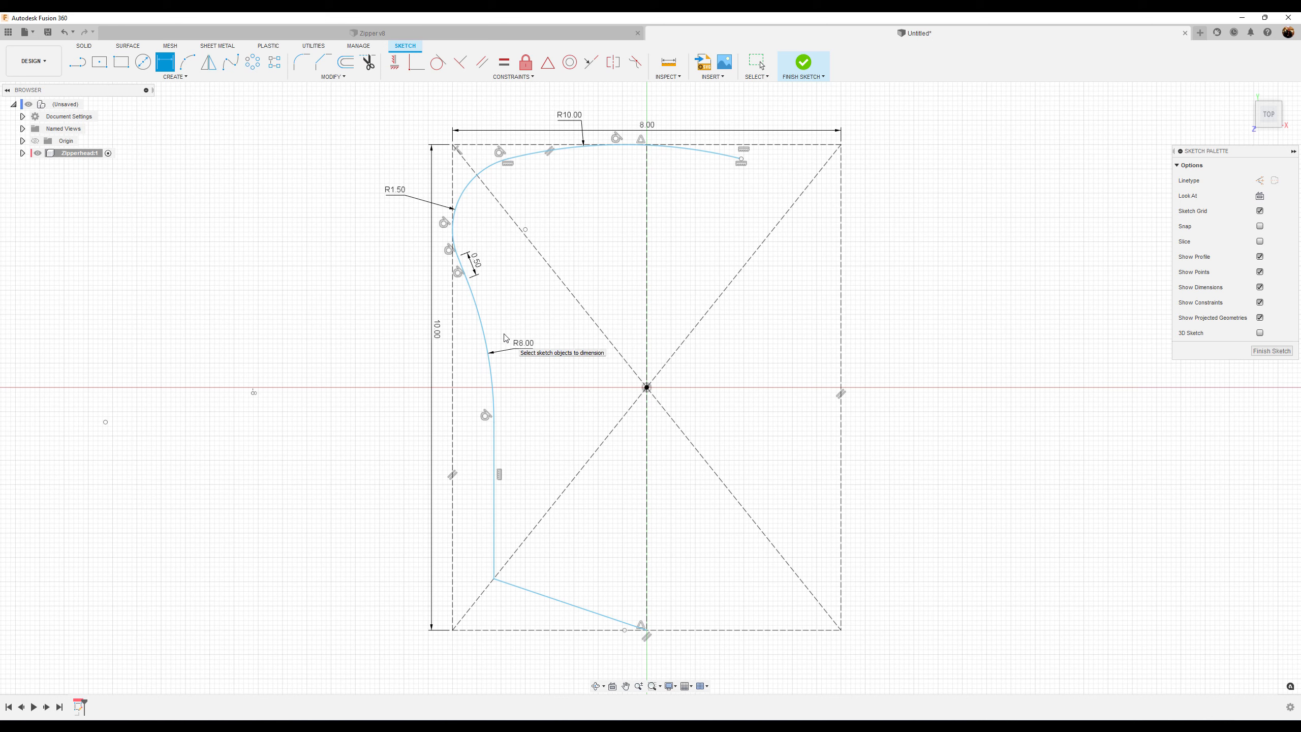
Set the angle between the bottom slanted line and the rectangle's bottom edge to 7°
{"action": "left_click", "coordinate": [553, 603]}
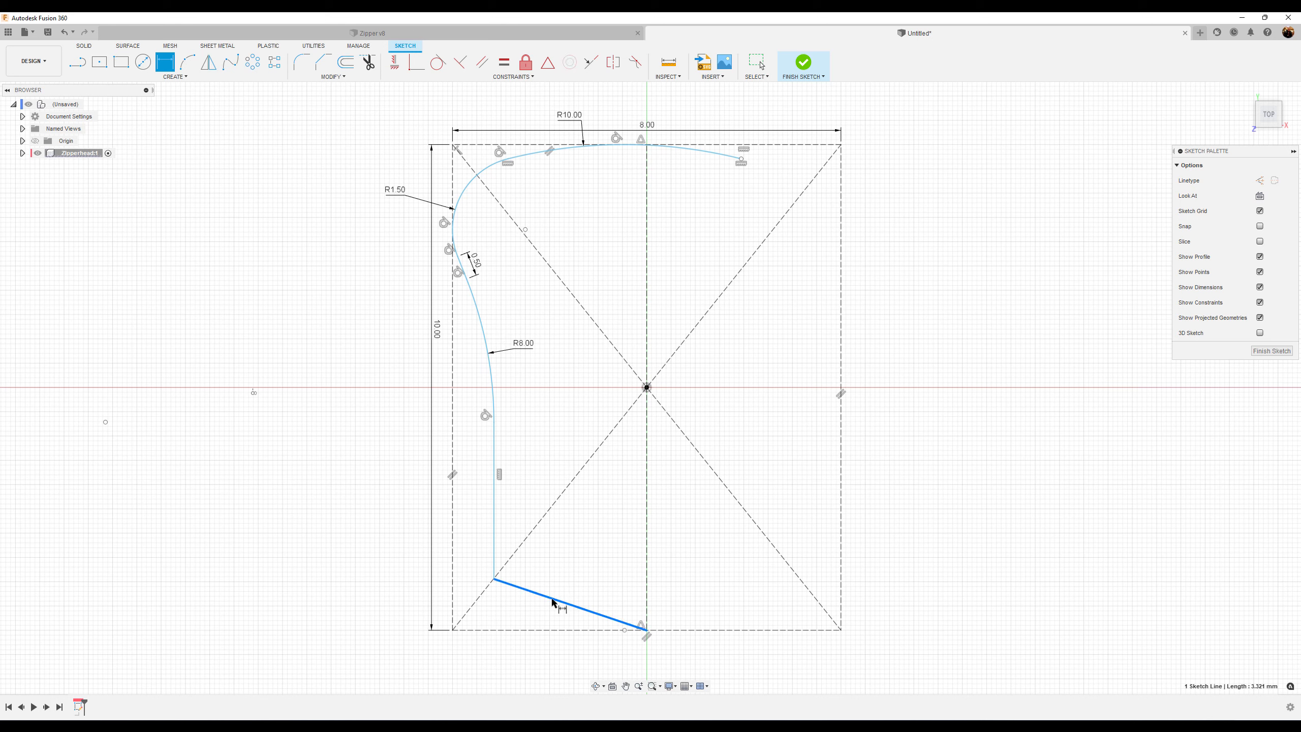
{"action": "left_click", "coordinate": [537, 629]}
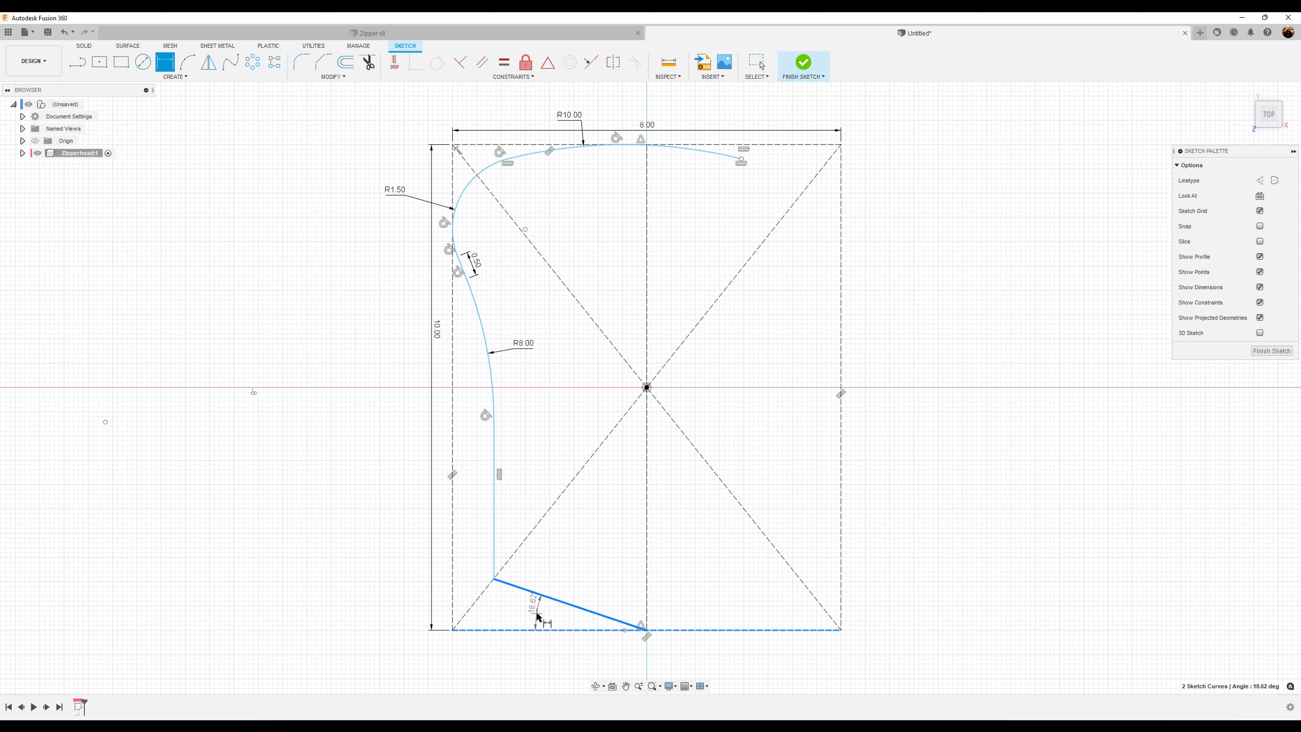
{"action": "left_click", "coordinate": [538, 617]}
{"action": "type", "text": "7"}
{"action": "key", "text": "Return"}
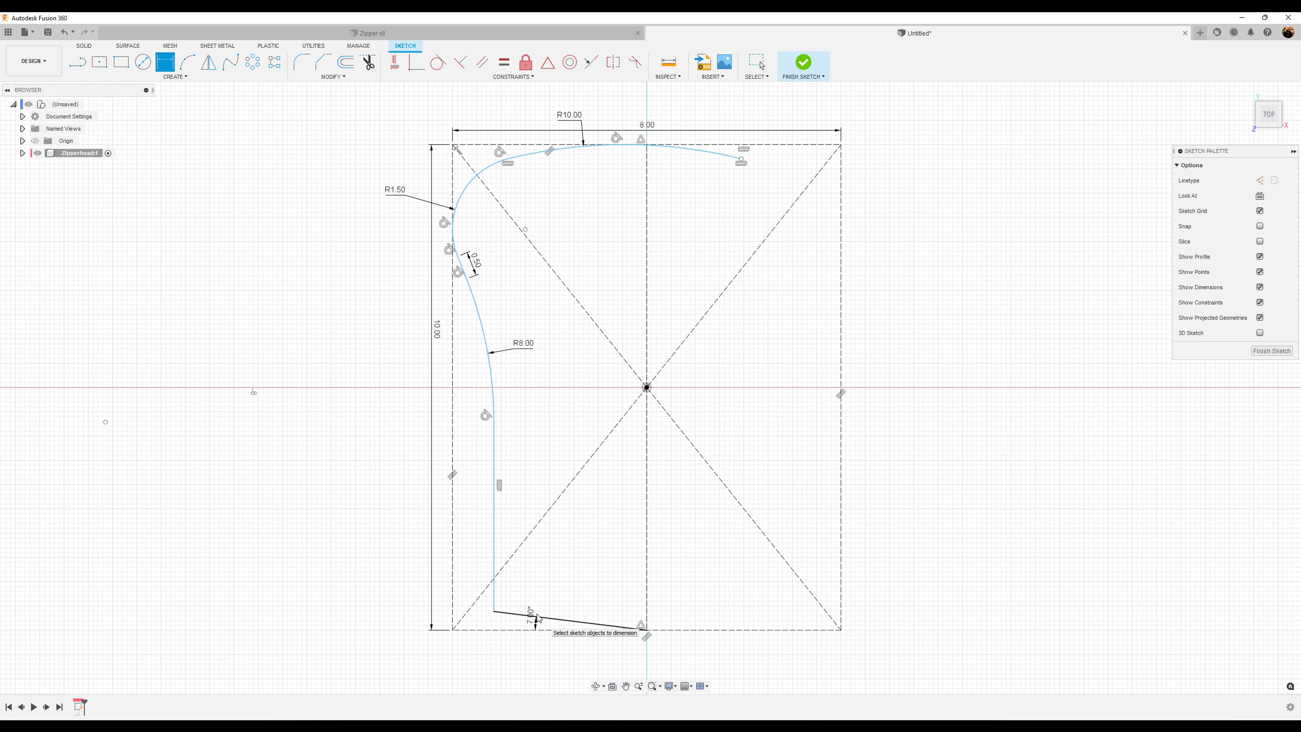
Dimension the angle between the short slanted line and the vertical centreline as 30°
{"action": "scroll", "coordinate": [576, 281], "scroll_direction": "up", "scroll_amount": 1}
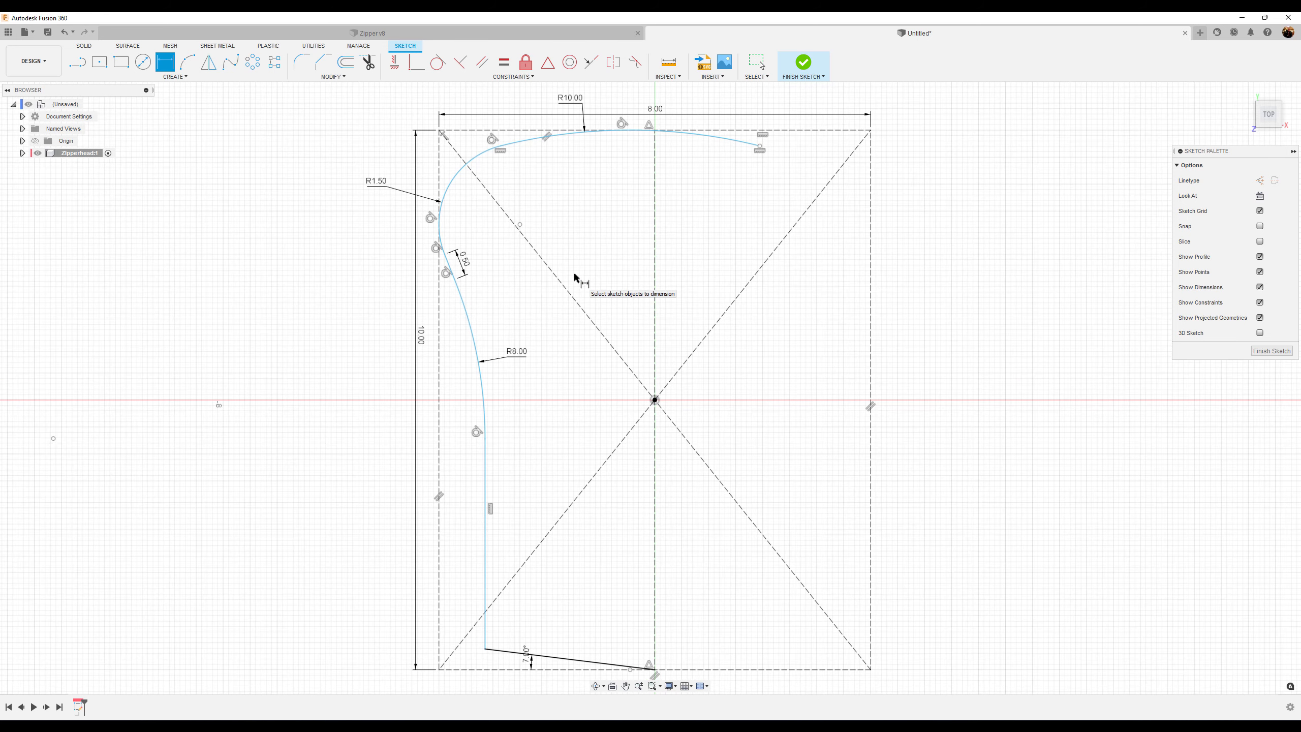
{"action": "left_click", "coordinate": [451, 268]}
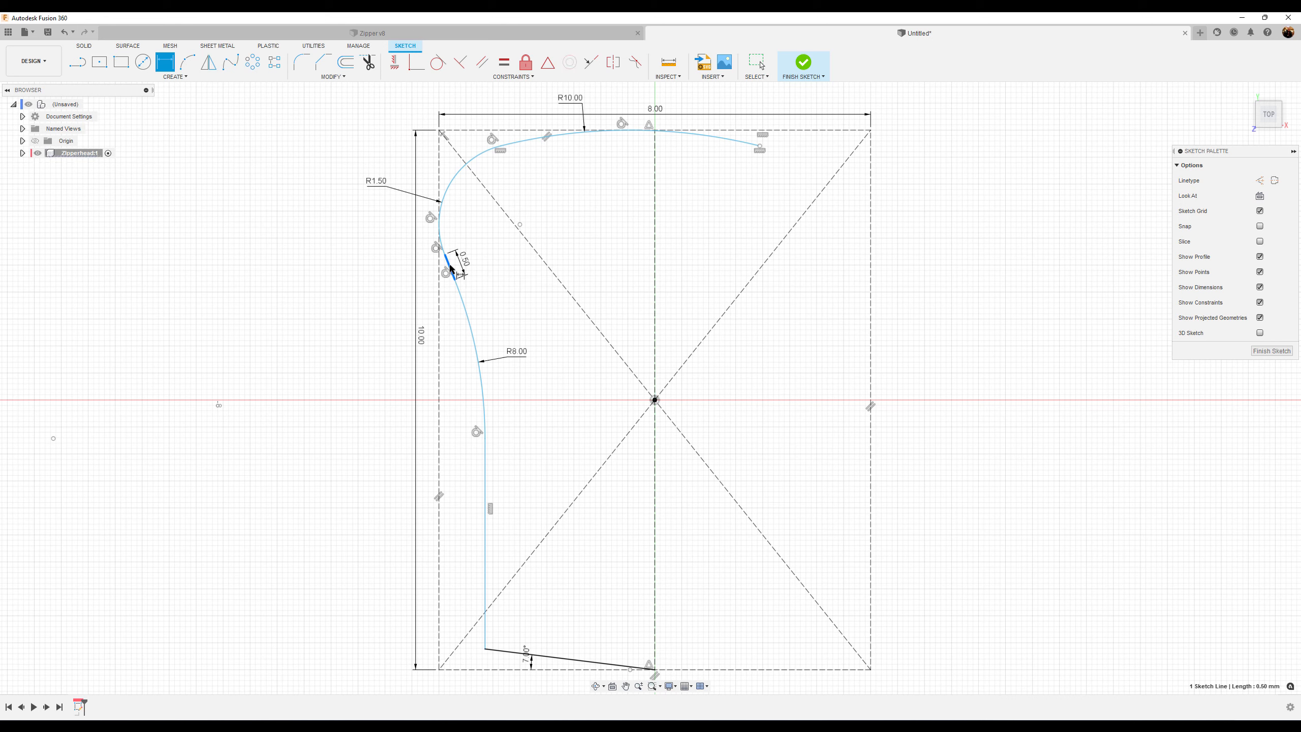
{"action": "left_click", "coordinate": [656, 246]}
{"action": "left_click", "coordinate": [586, 218]}
{"action": "type", "text": "30"}
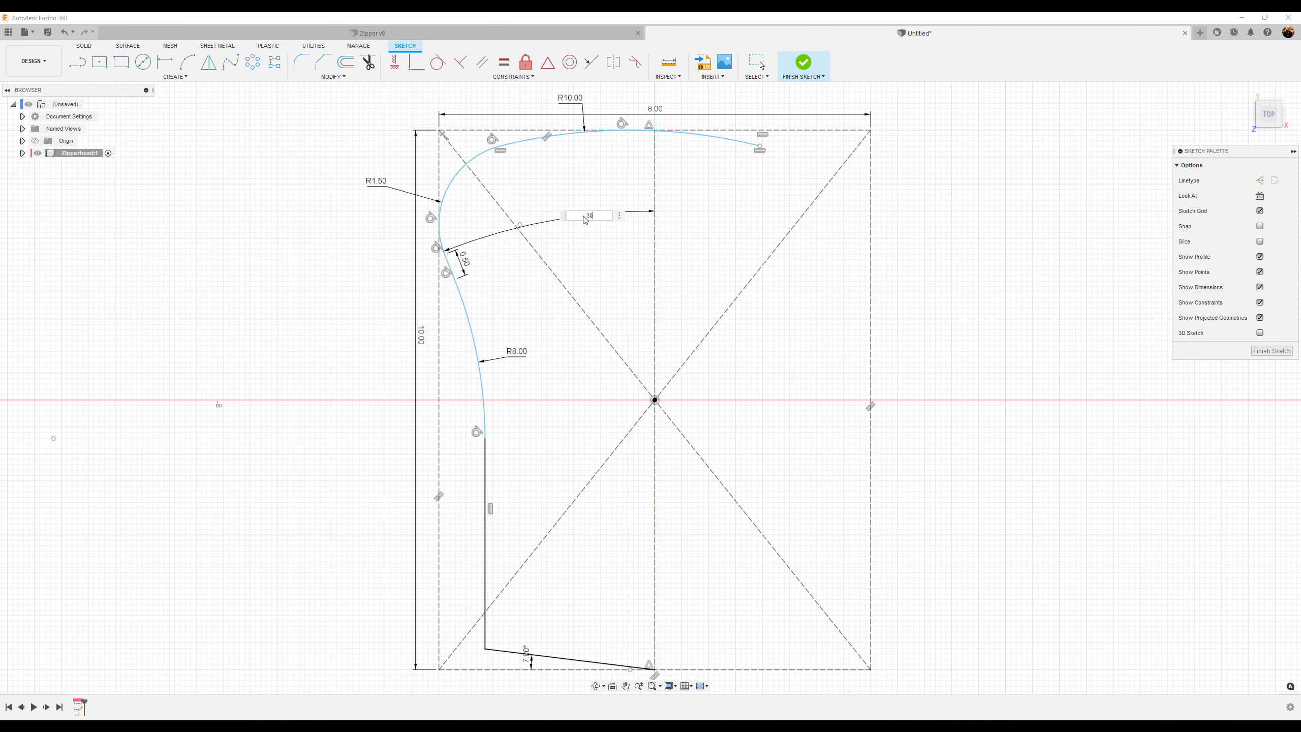
{"action": "key", "text": "Return"}
Move the 30° angle dimension inside the rectangle and leave the dimension tool
{"action": "scroll", "coordinate": [587, 226], "scroll_direction": "down", "scroll_amount": 3}
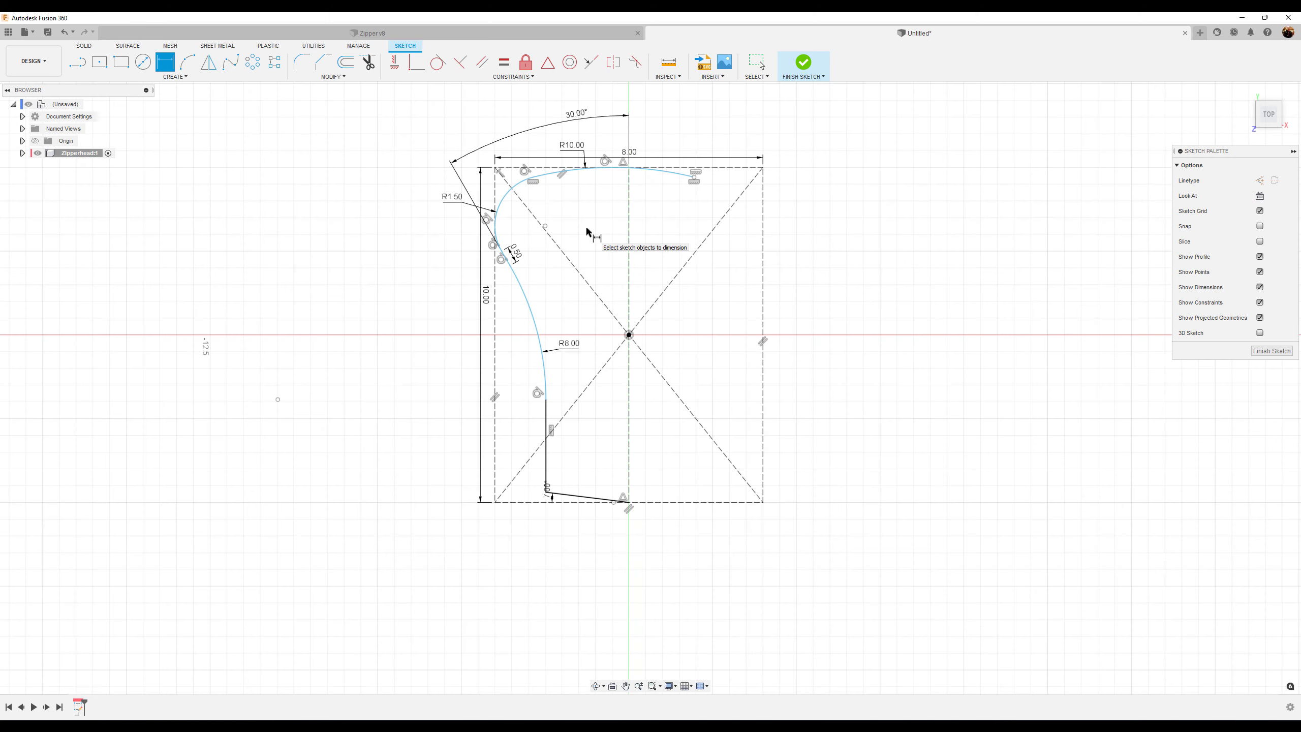
{"action": "left_click_drag", "start_coordinate": [566, 121], "coordinate": [606, 248]}
{"action": "key", "text": "l"}
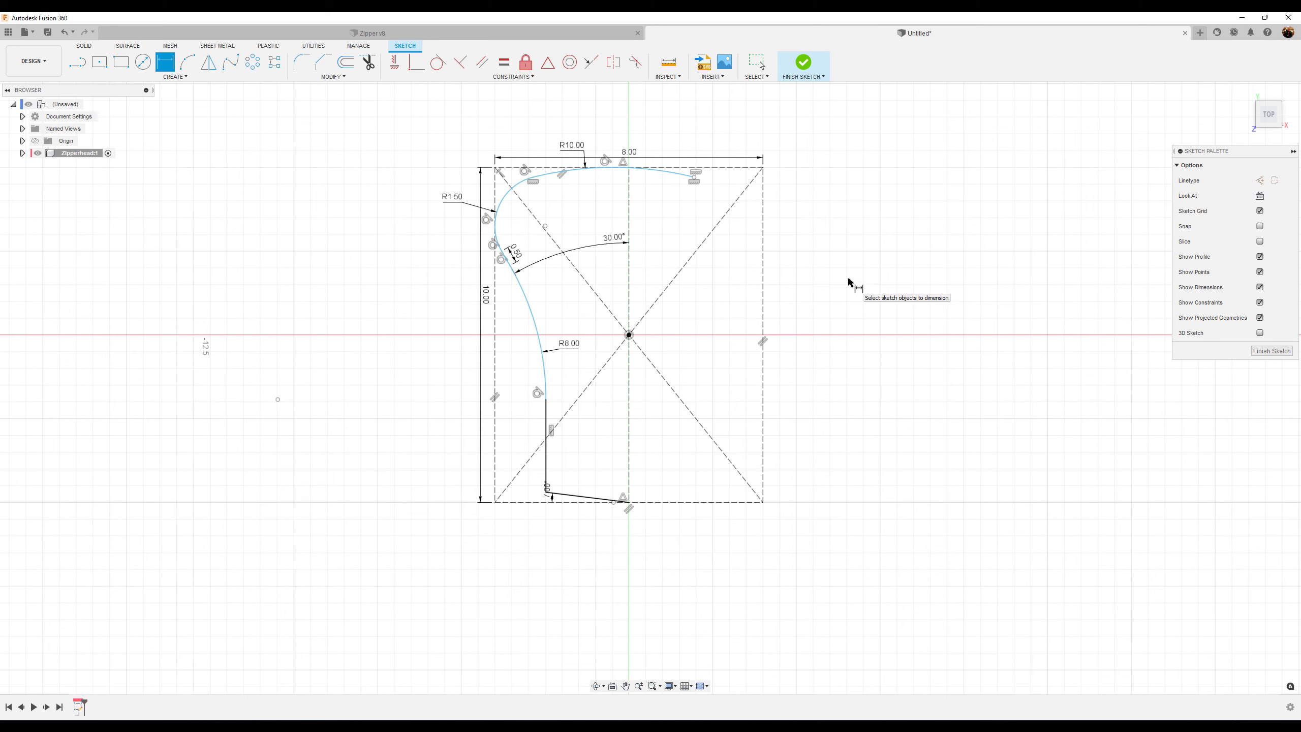
{"action": "key", "text": "Escape"}
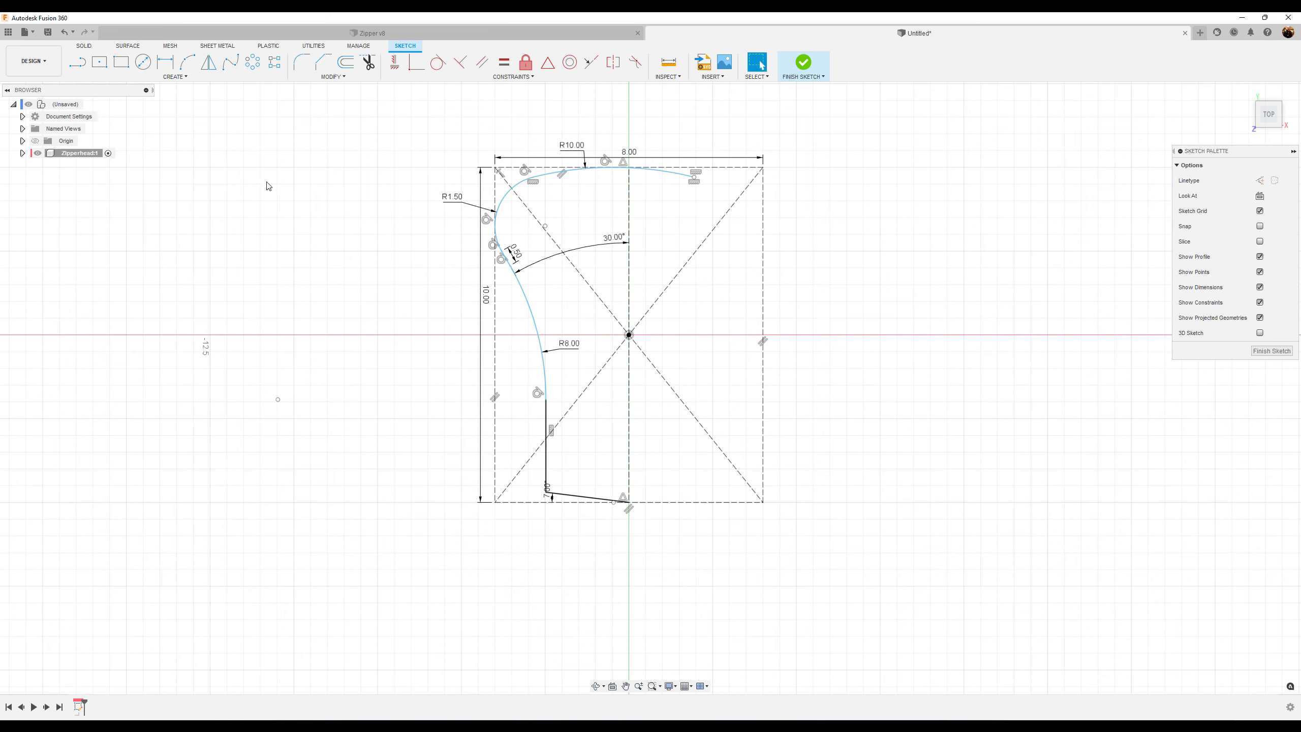
Mirror the profile's arcs and lines across the vertical centreline
{"action": "left_click", "coordinate": [208, 62]}
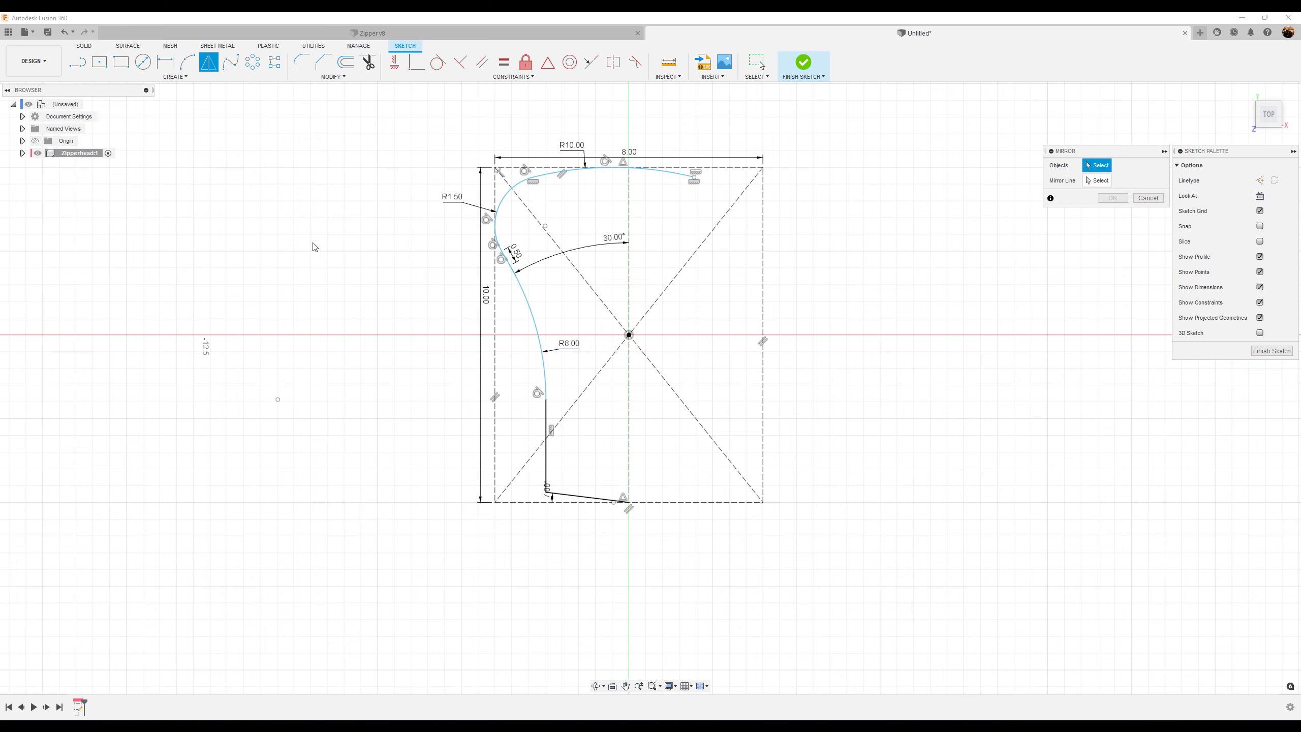
{"action": "left_click", "coordinate": [522, 183]}
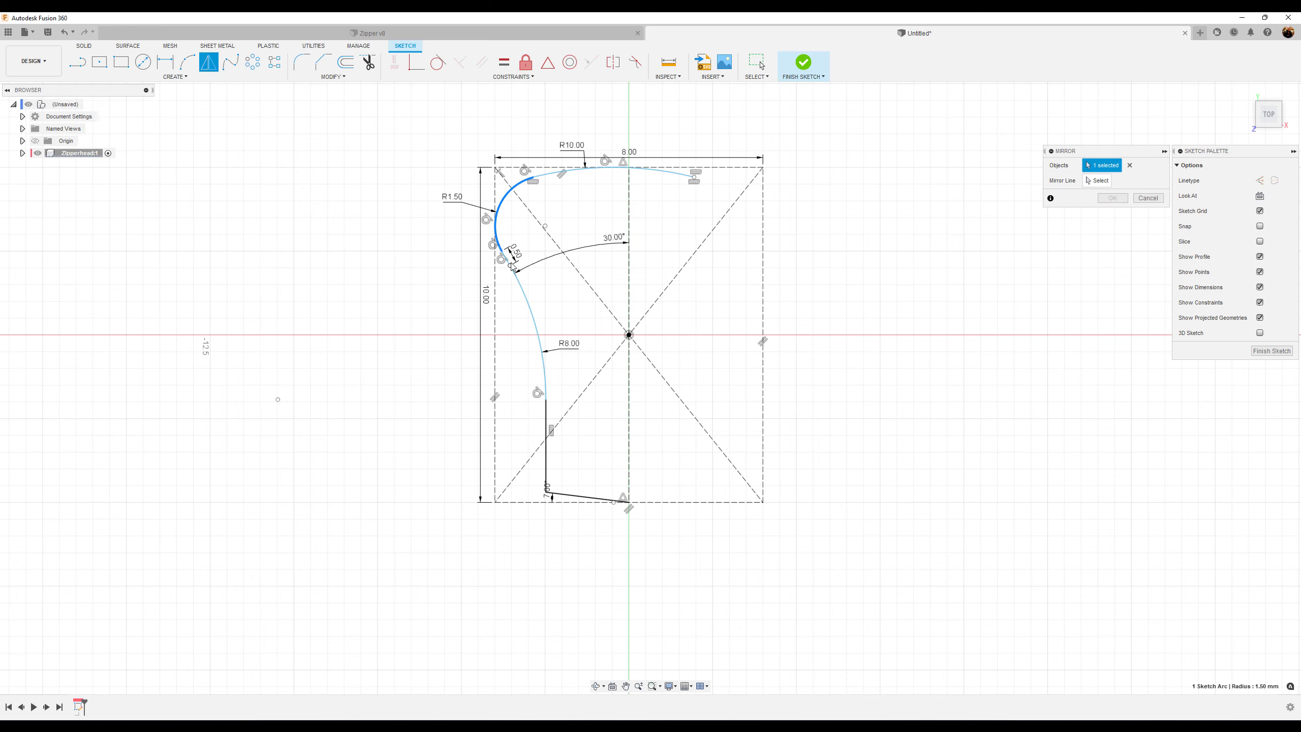
{"action": "left_click", "coordinate": [511, 265]}
{"action": "left_click", "coordinate": [546, 341]}
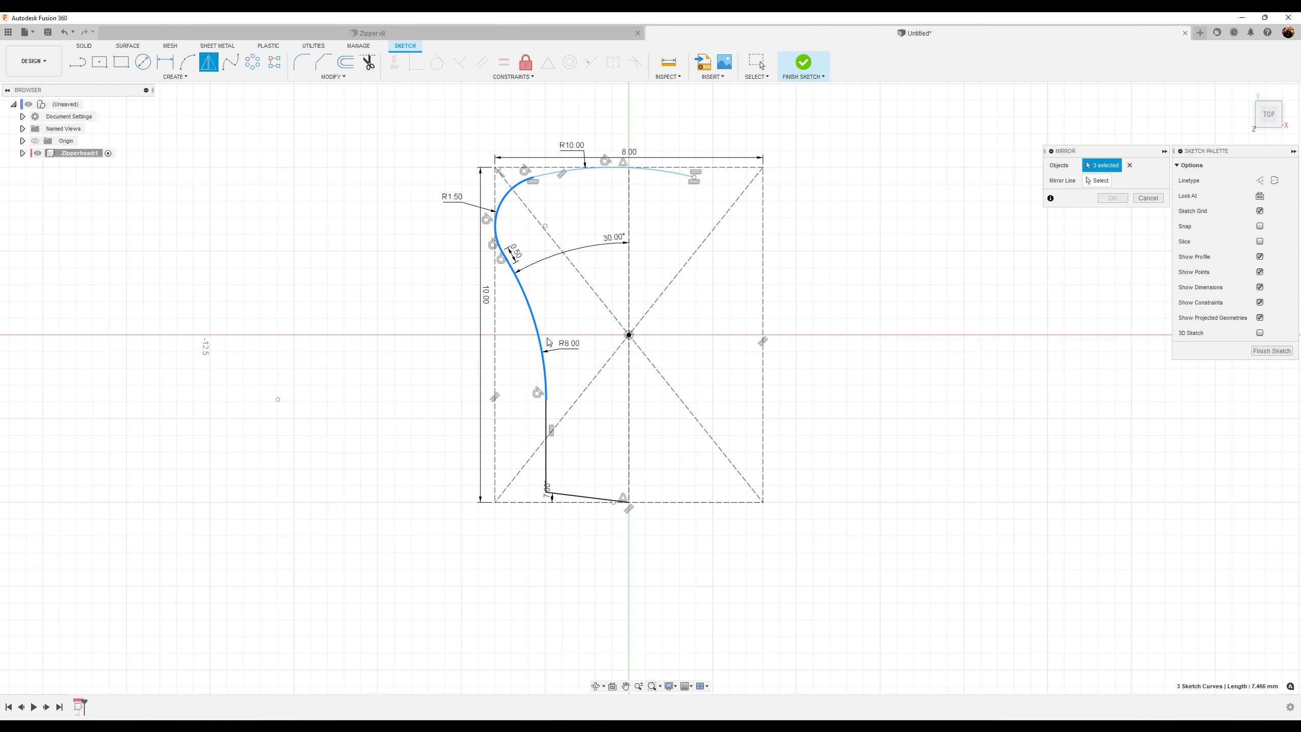
{"action": "left_click", "coordinate": [546, 415]}
{"action": "left_click", "coordinate": [574, 497]}
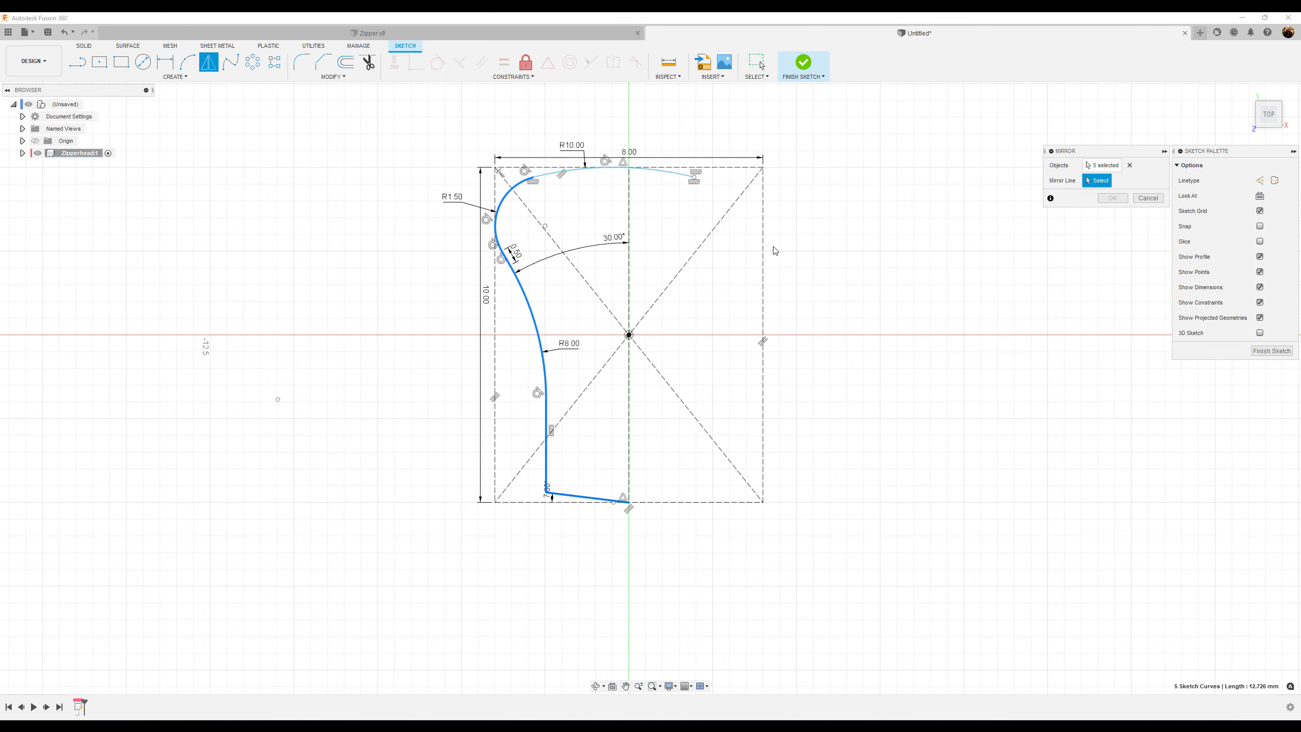
{"action": "scroll", "coordinate": [774, 251], "scroll_direction": "up", "scroll_amount": 1}
{"action": "left_click", "coordinate": [595, 208]}
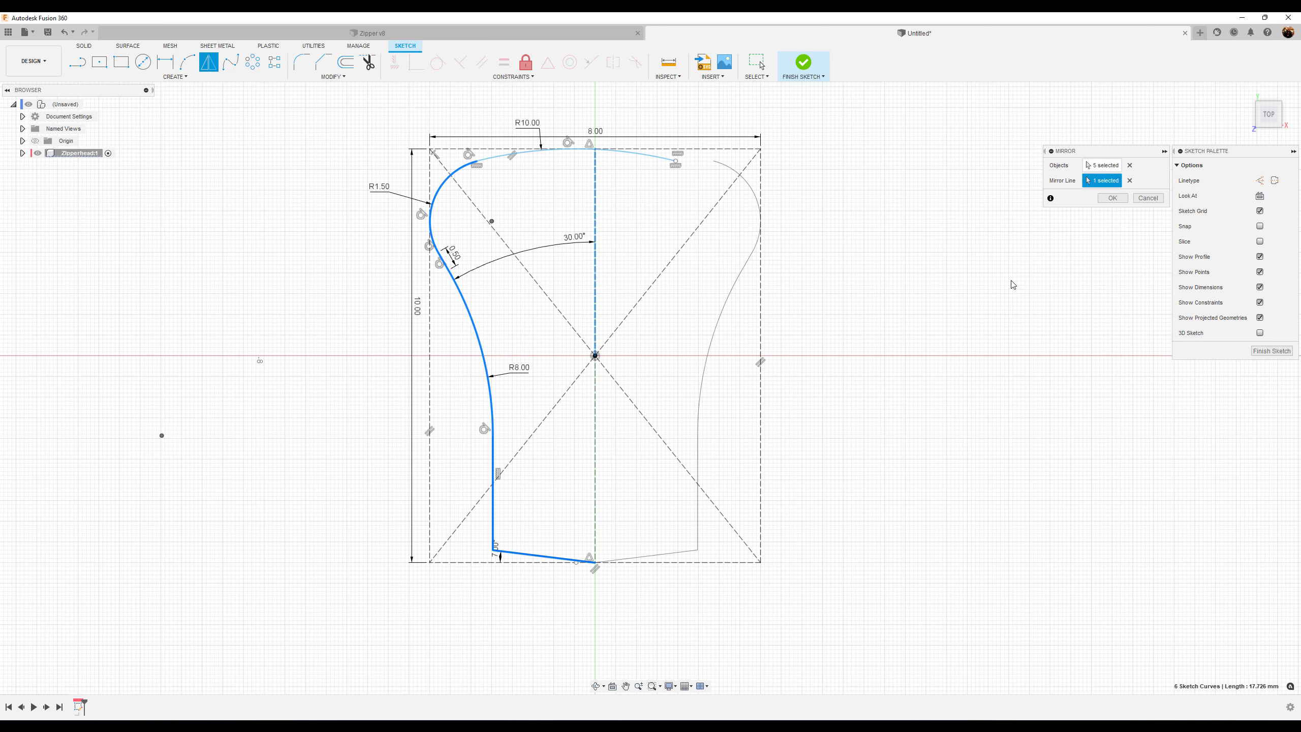
{"action": "left_click", "coordinate": [1113, 198]}
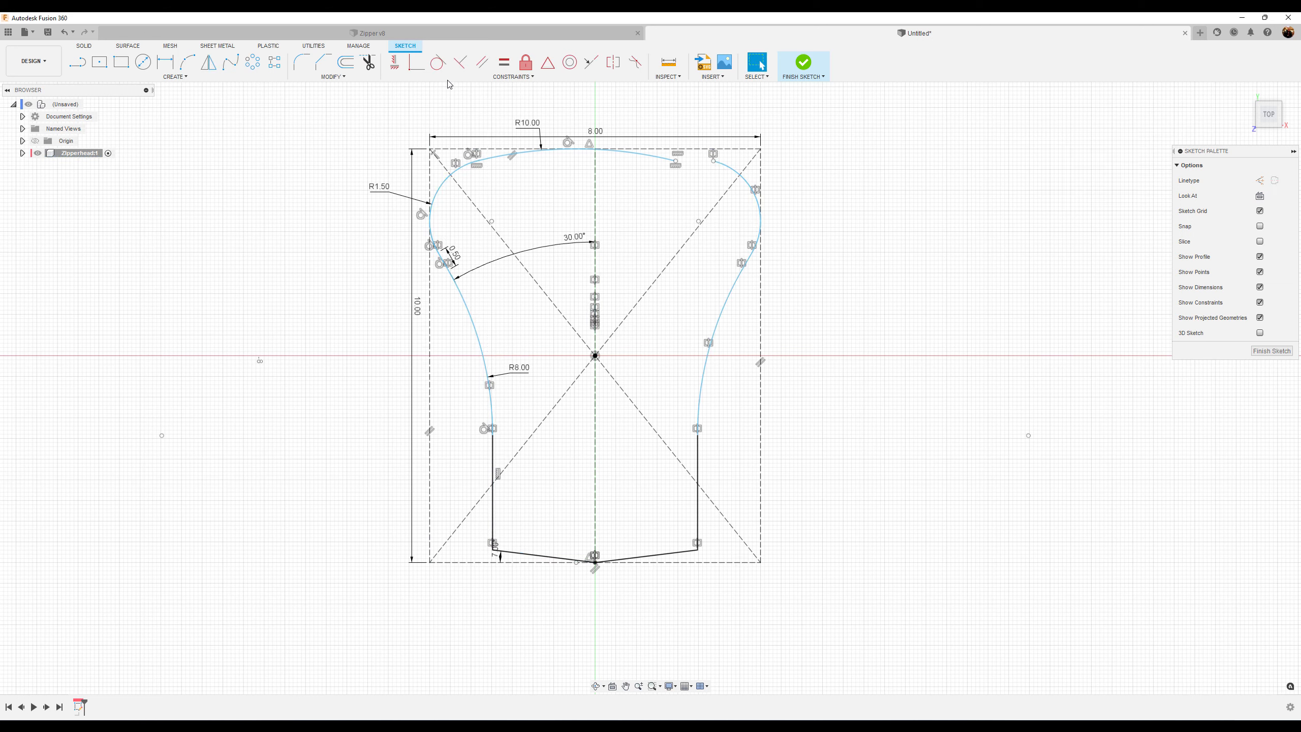
Constrain the mirrored top arc's endpoint to the original arc's end to close the profile, then finish the sketch
{"action": "left_click", "coordinate": [417, 63]}
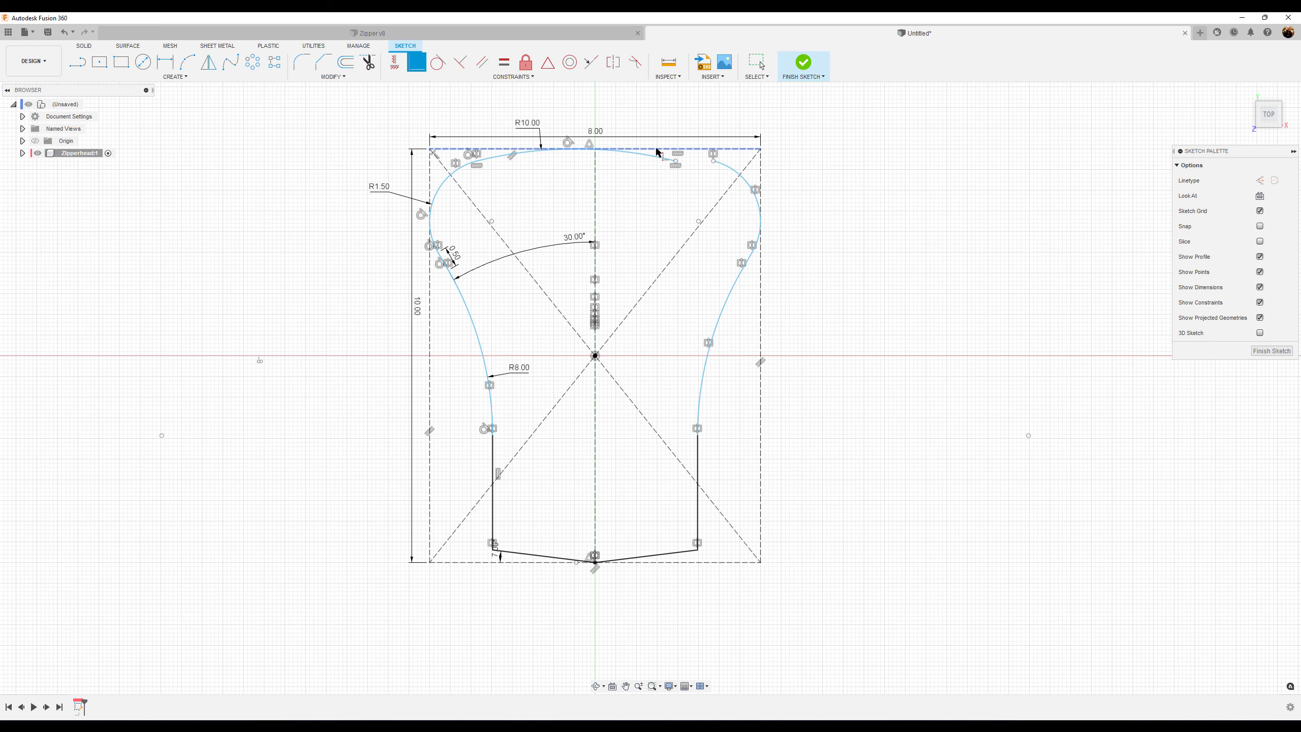
{"action": "left_click", "coordinate": [676, 162]}
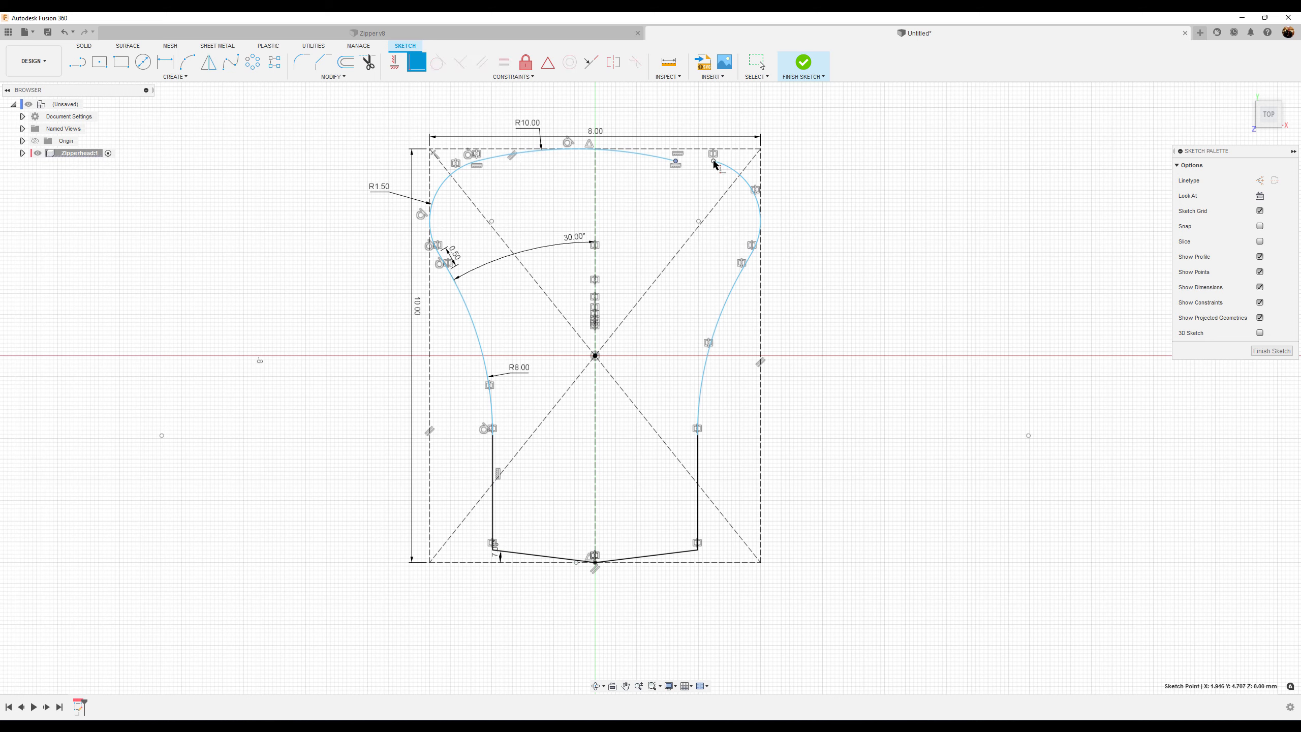
{"action": "left_click", "coordinate": [714, 161]}
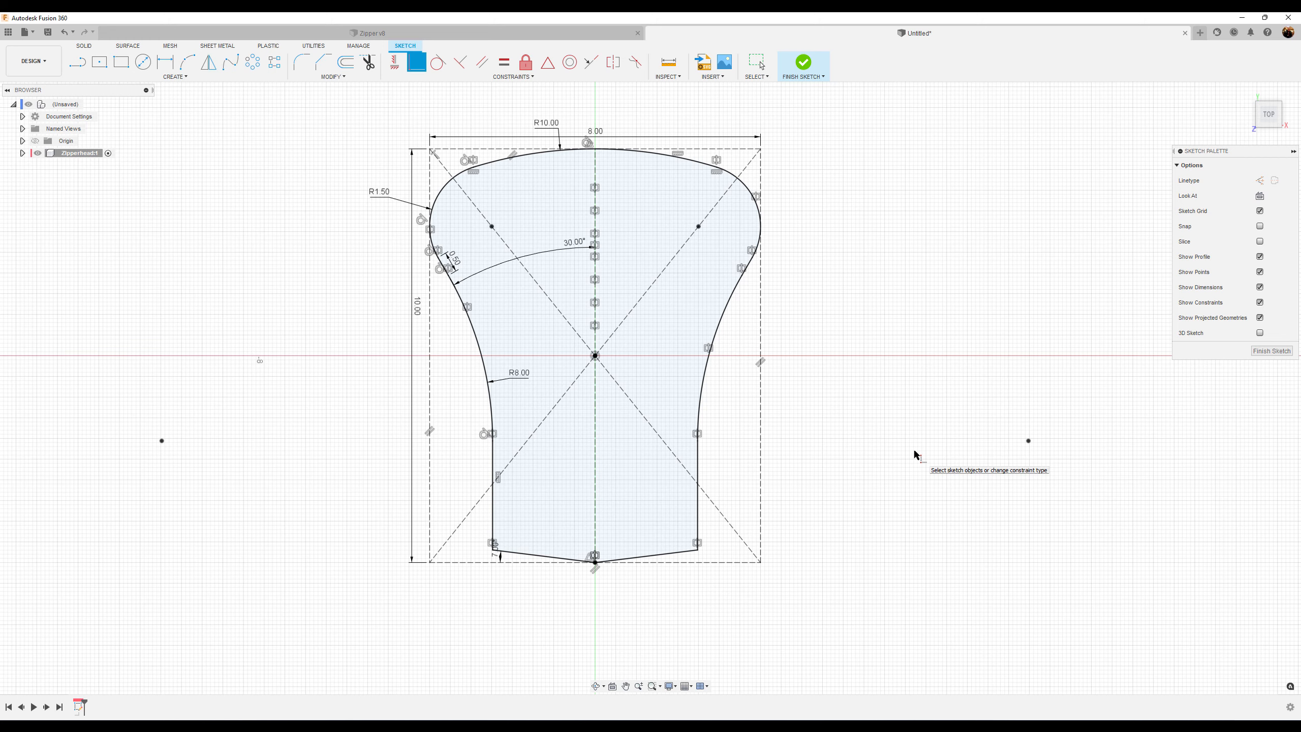
{"action": "left_click", "coordinate": [1272, 351]}
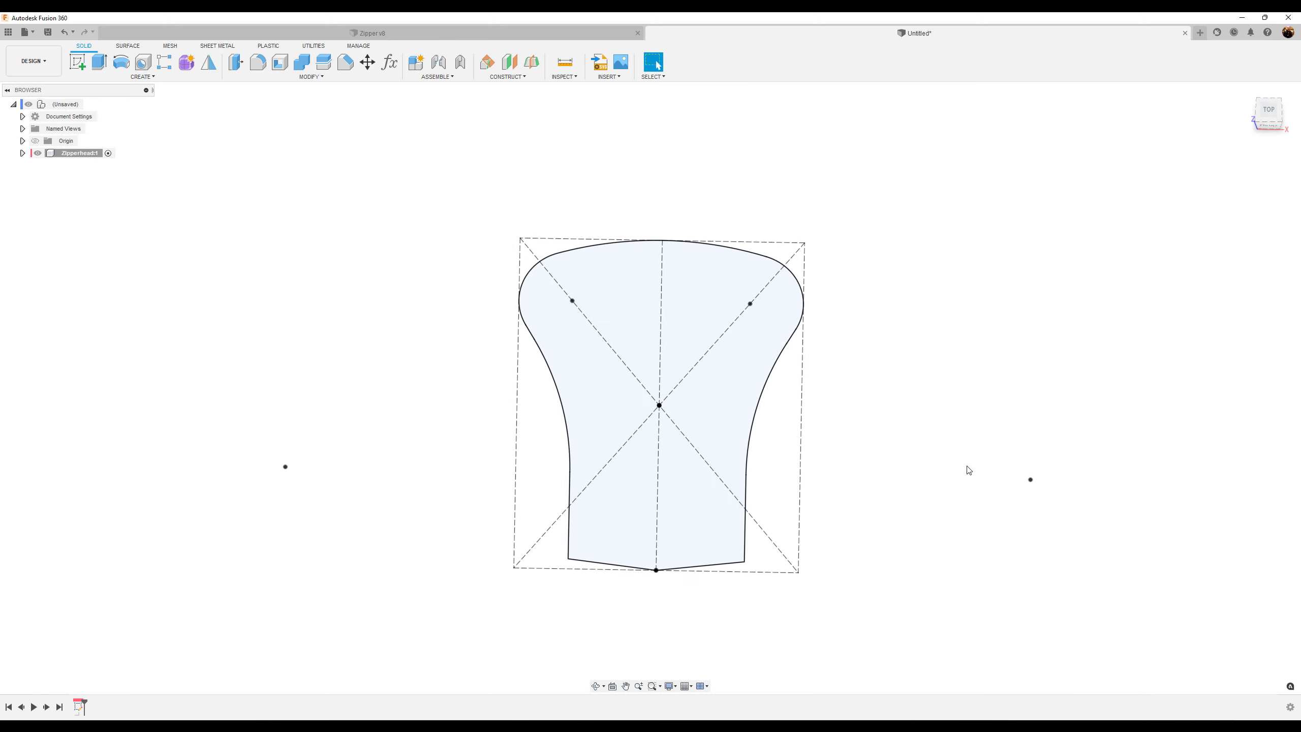
Extrude the closed profile symmetrically 4 mm as a new body
{"action": "left_click", "coordinate": [100, 62]}
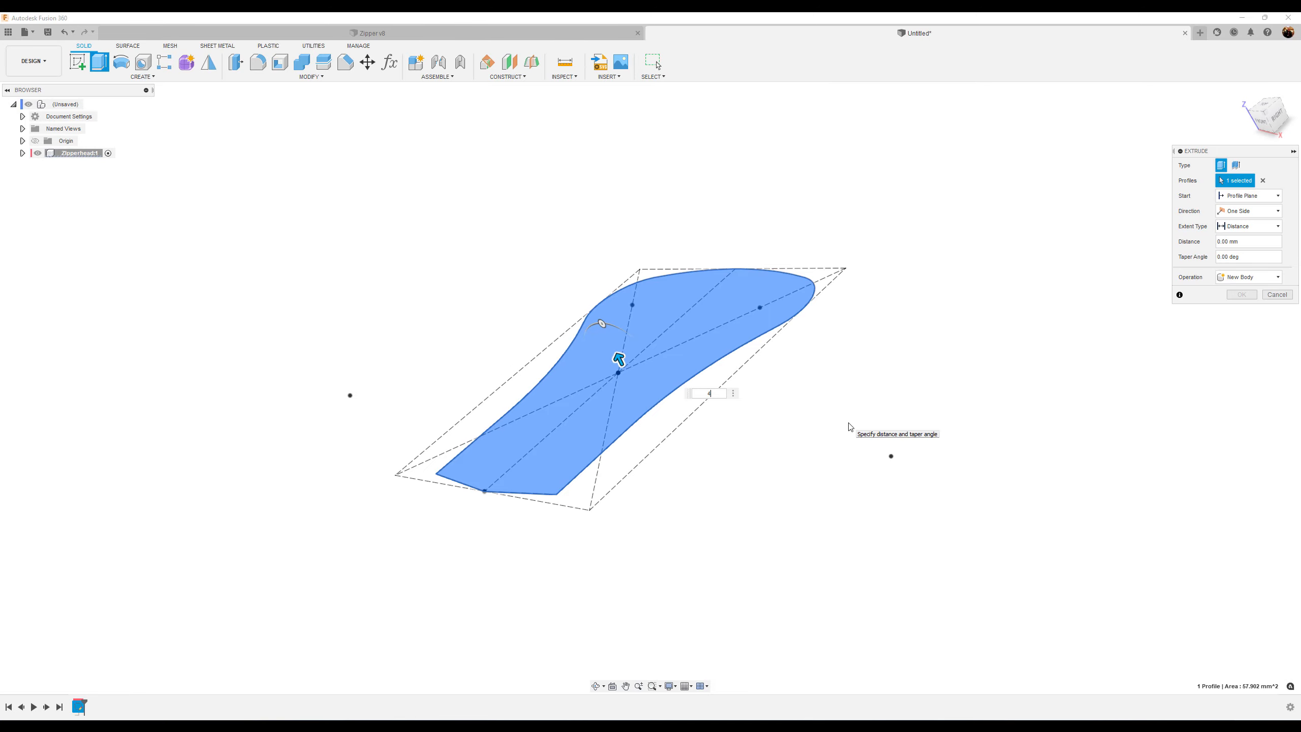
{"action": "left_click", "coordinate": [1250, 211]}
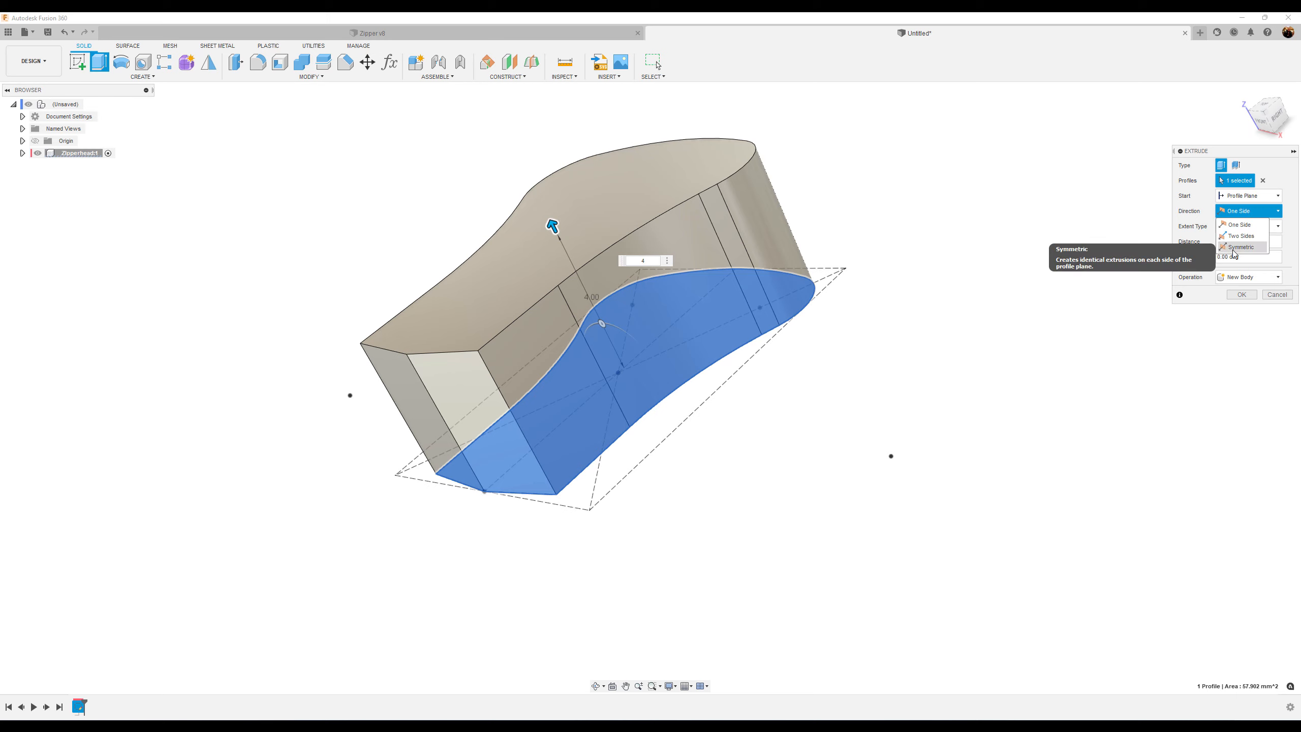
{"action": "left_click", "coordinate": [1235, 249]}
{"action": "left_click", "coordinate": [1239, 241]}
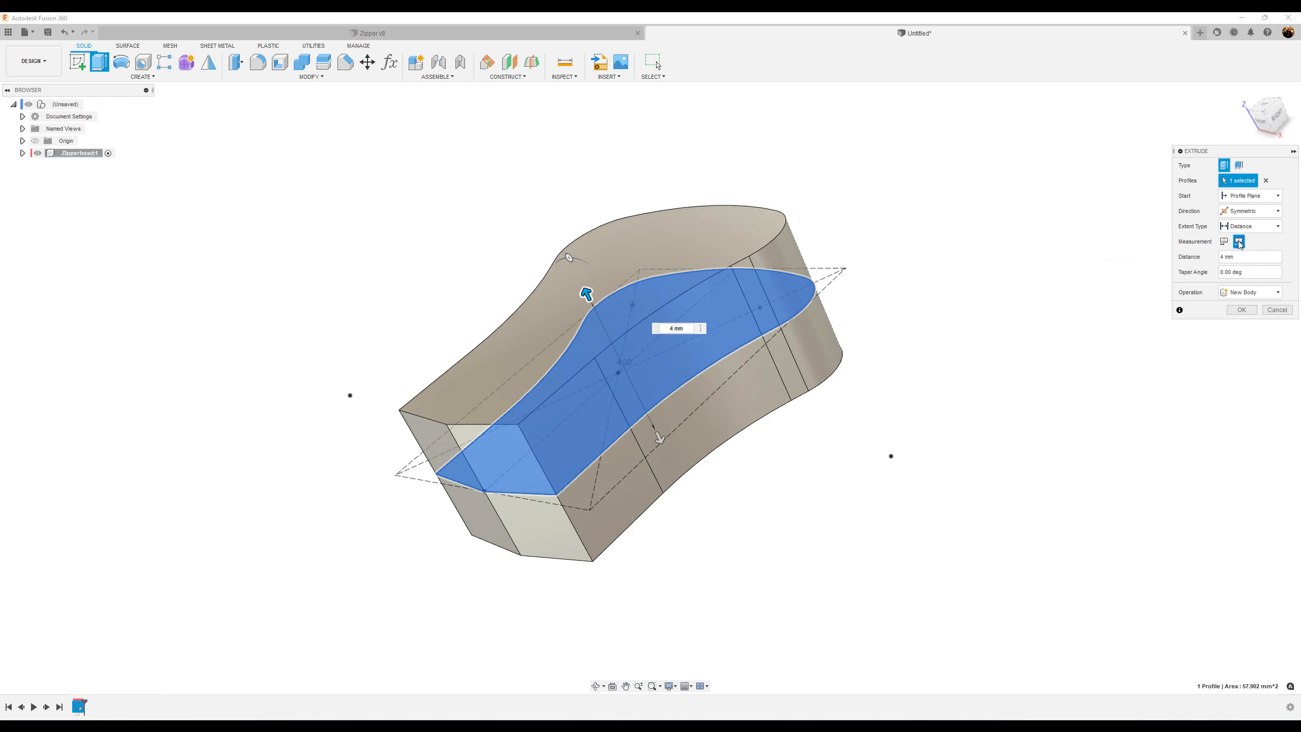
{"action": "left_click", "coordinate": [1242, 310]}
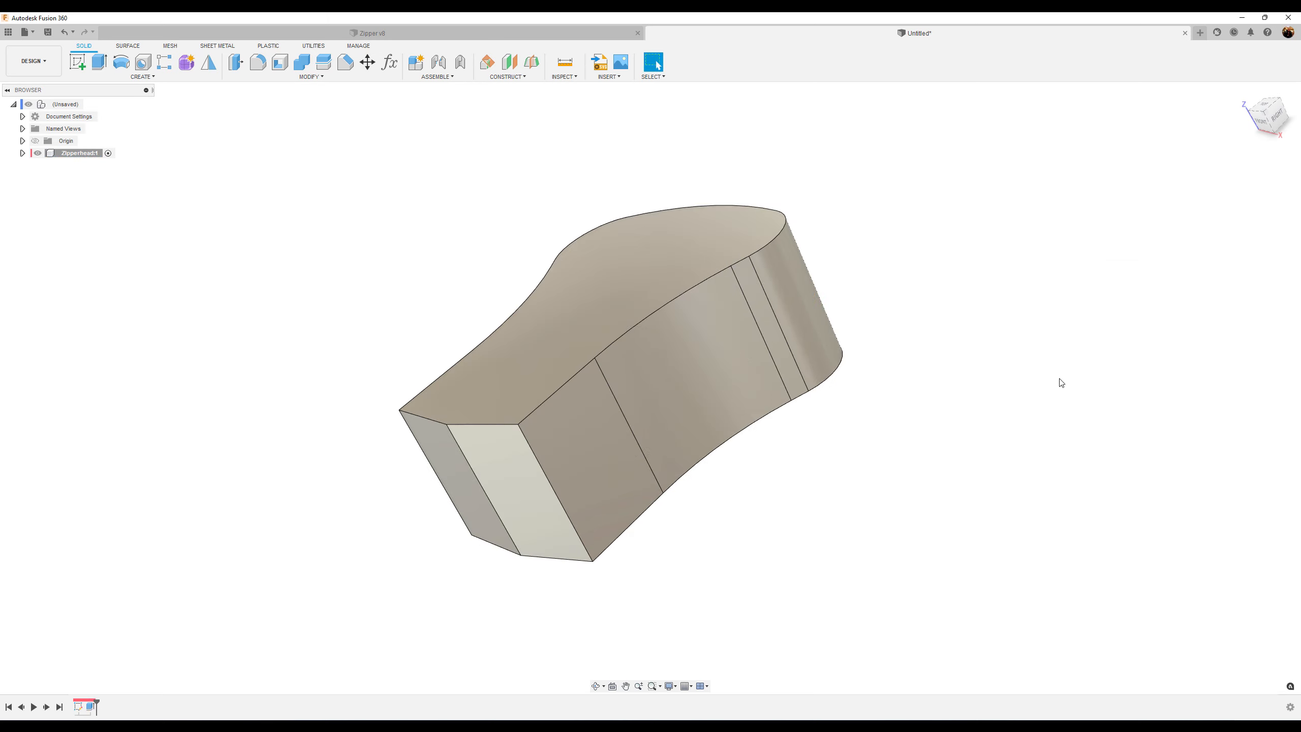
Fillet the vertical end edge of the body with a 3 mm radius
{"action": "left_click", "coordinate": [257, 62]}
{"action": "left_click", "coordinate": [453, 444]}
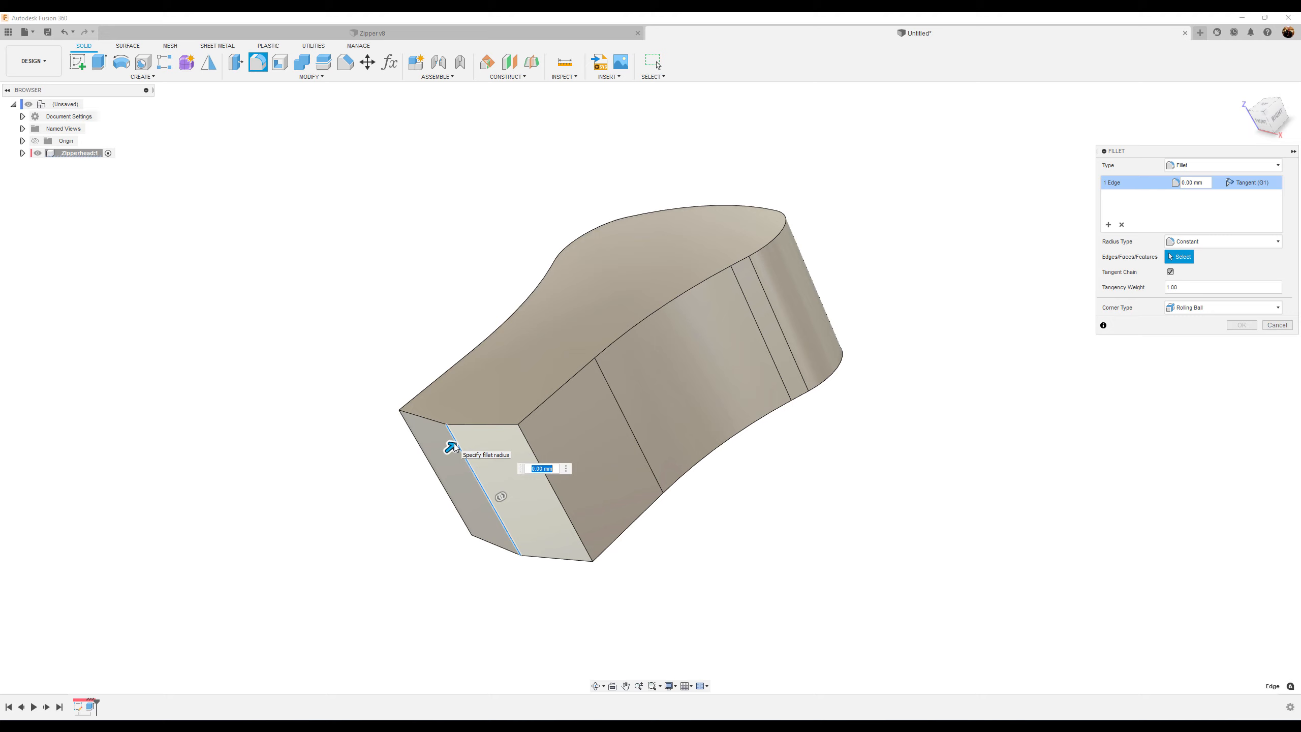
{"action": "type", "text": "3"}
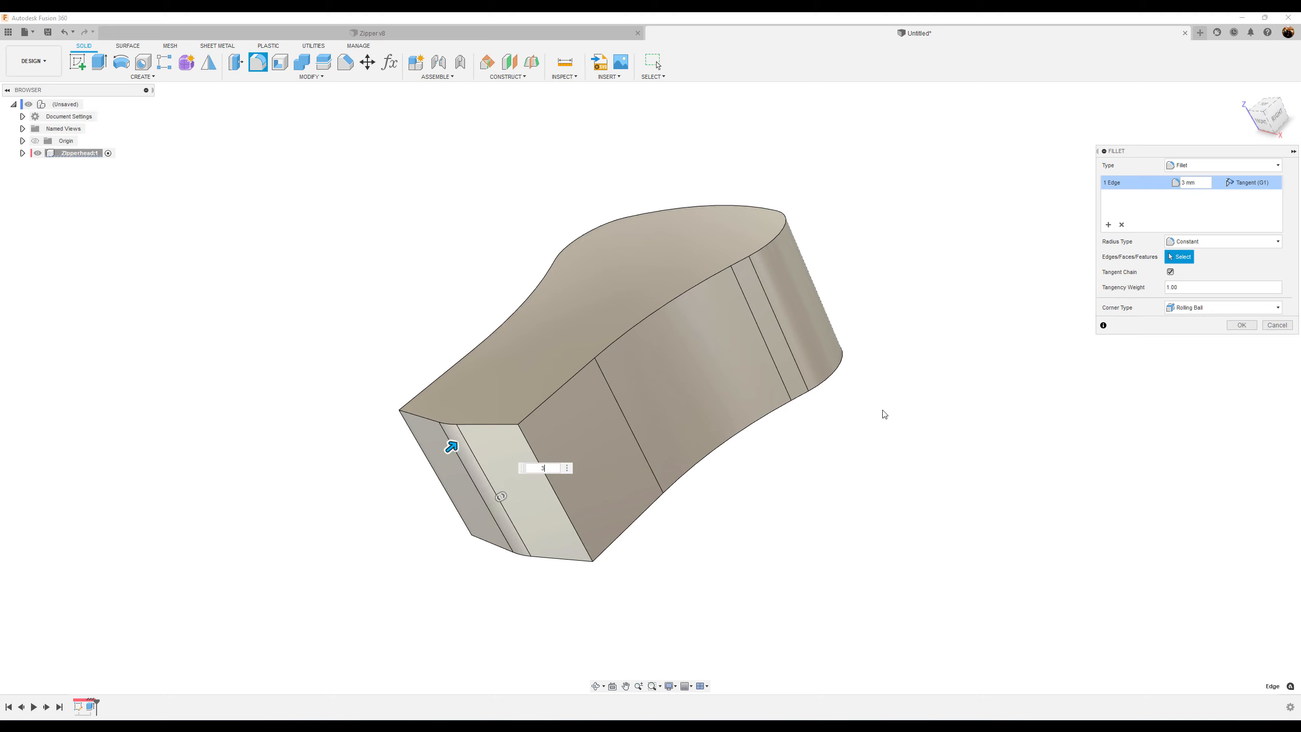
{"action": "left_click", "coordinate": [1241, 324]}
Create a new sketch on the side origin plane and view it from the right
{"action": "middle_click_drag", "start_coordinate": [942, 430], "coordinate": [1102, 281], "text": "shift"}
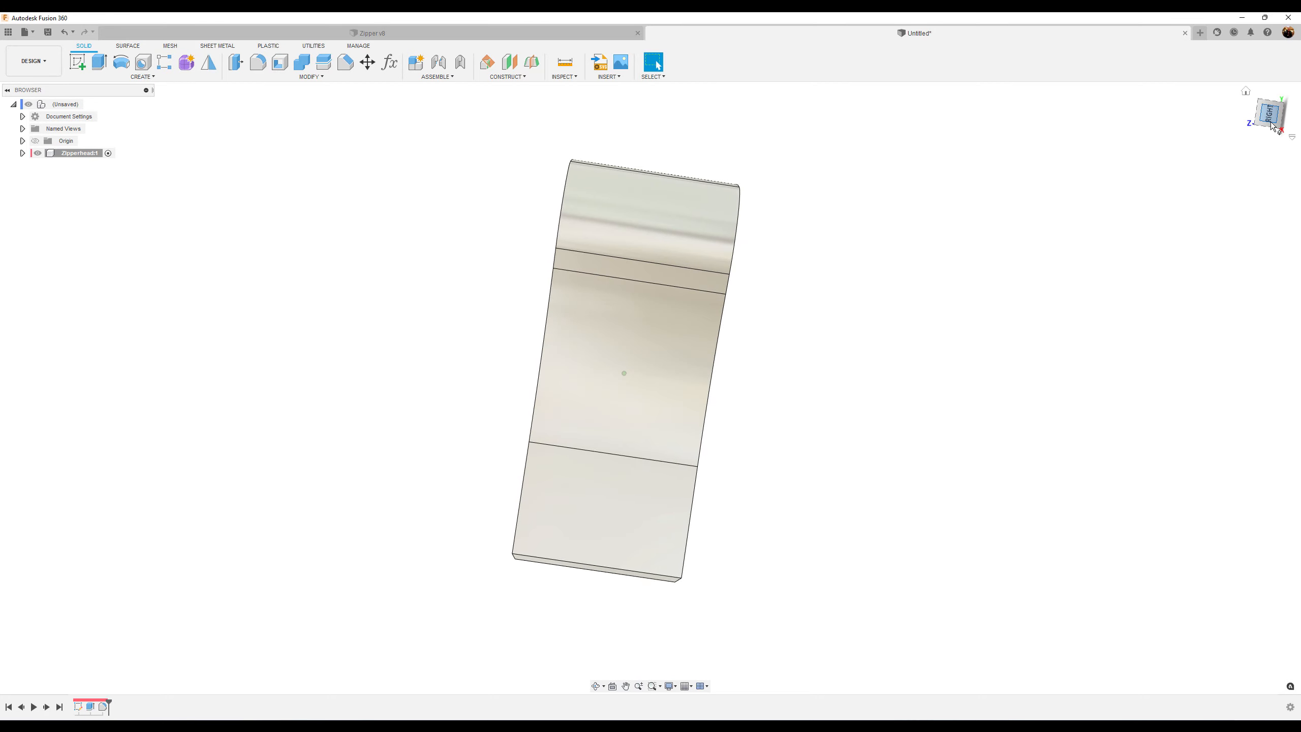
{"action": "left_click", "coordinate": [1271, 115]}
{"action": "left_click", "coordinate": [77, 61]}
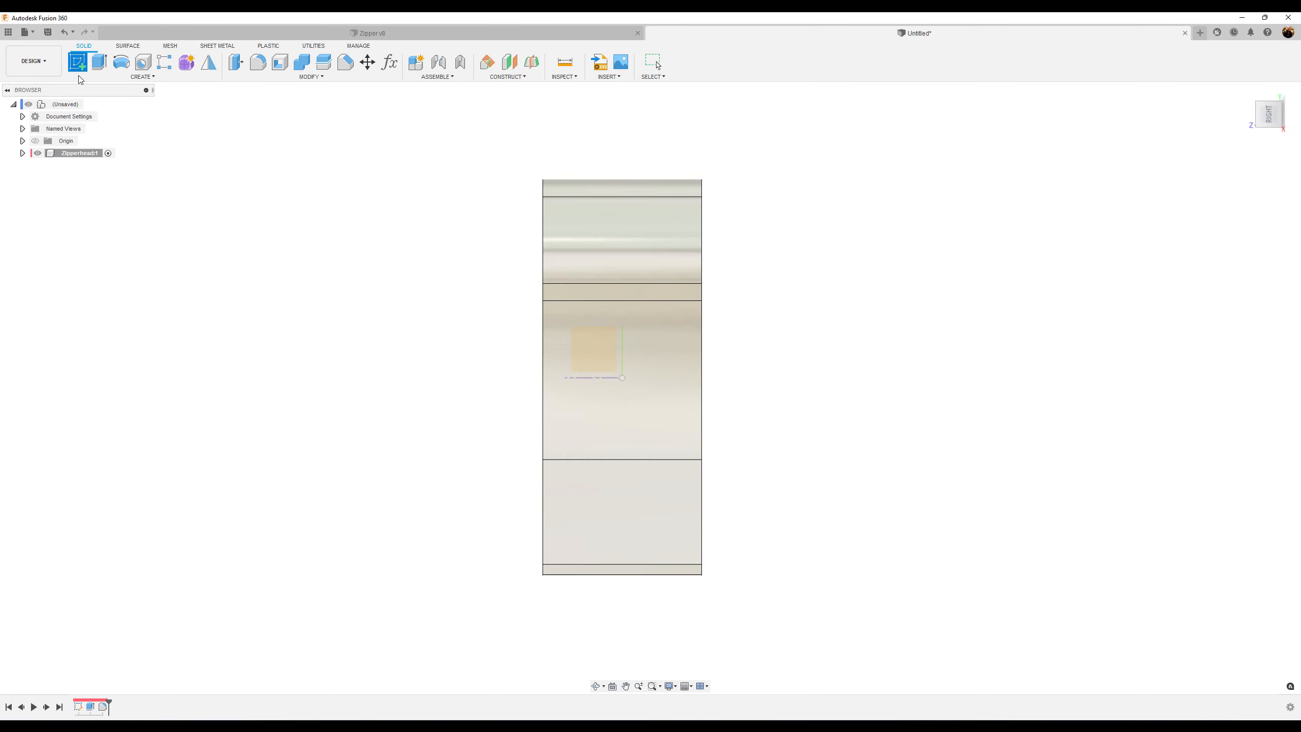
{"action": "left_click", "coordinate": [587, 353]}
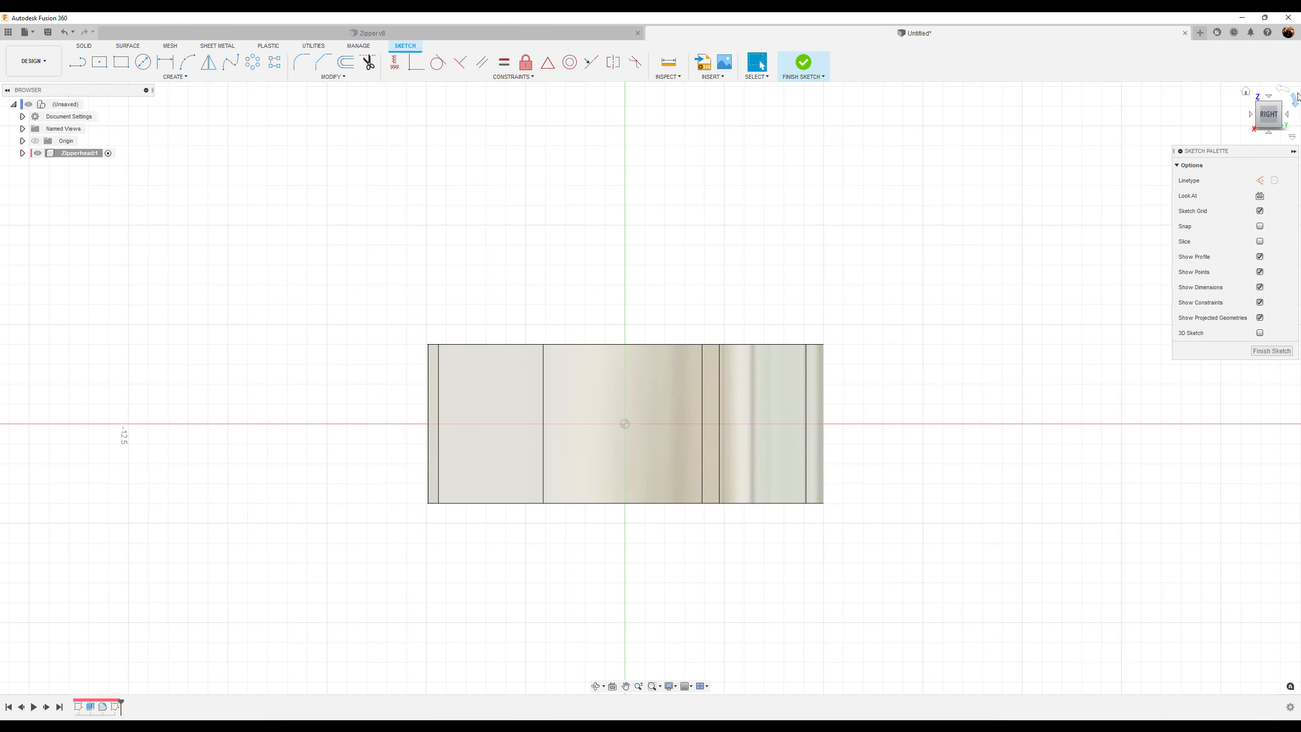
{"action": "left_click", "coordinate": [1284, 89]}
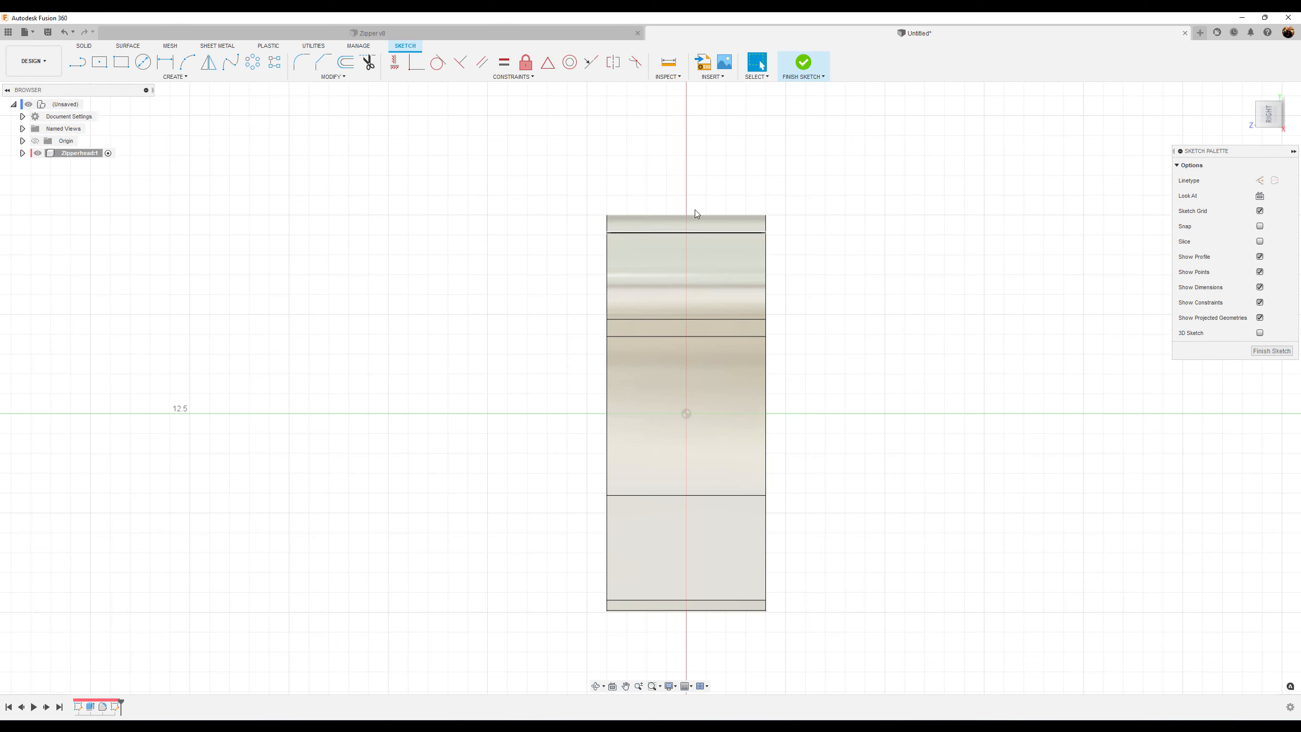
Project the body's top edge into the sketch
{"action": "key", "text": "p"}
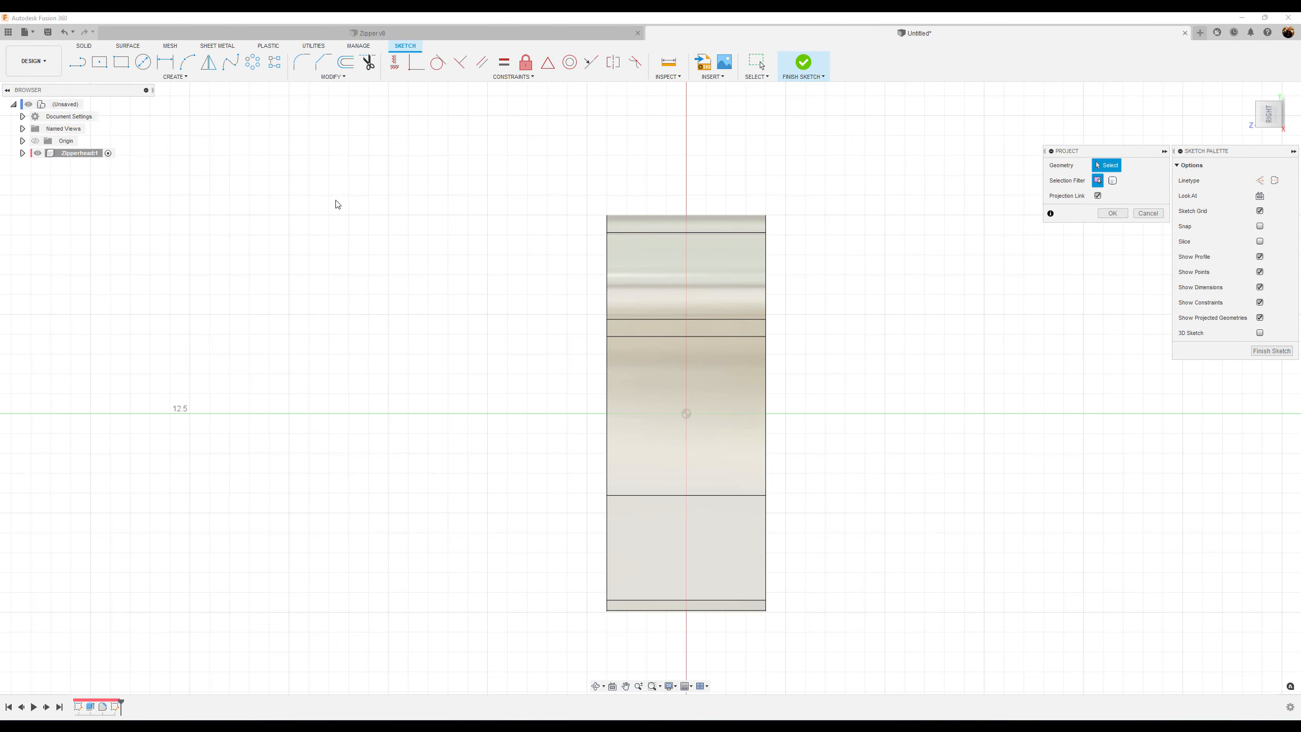
{"action": "left_click", "coordinate": [608, 222]}
{"action": "left_click", "coordinate": [1113, 213]}
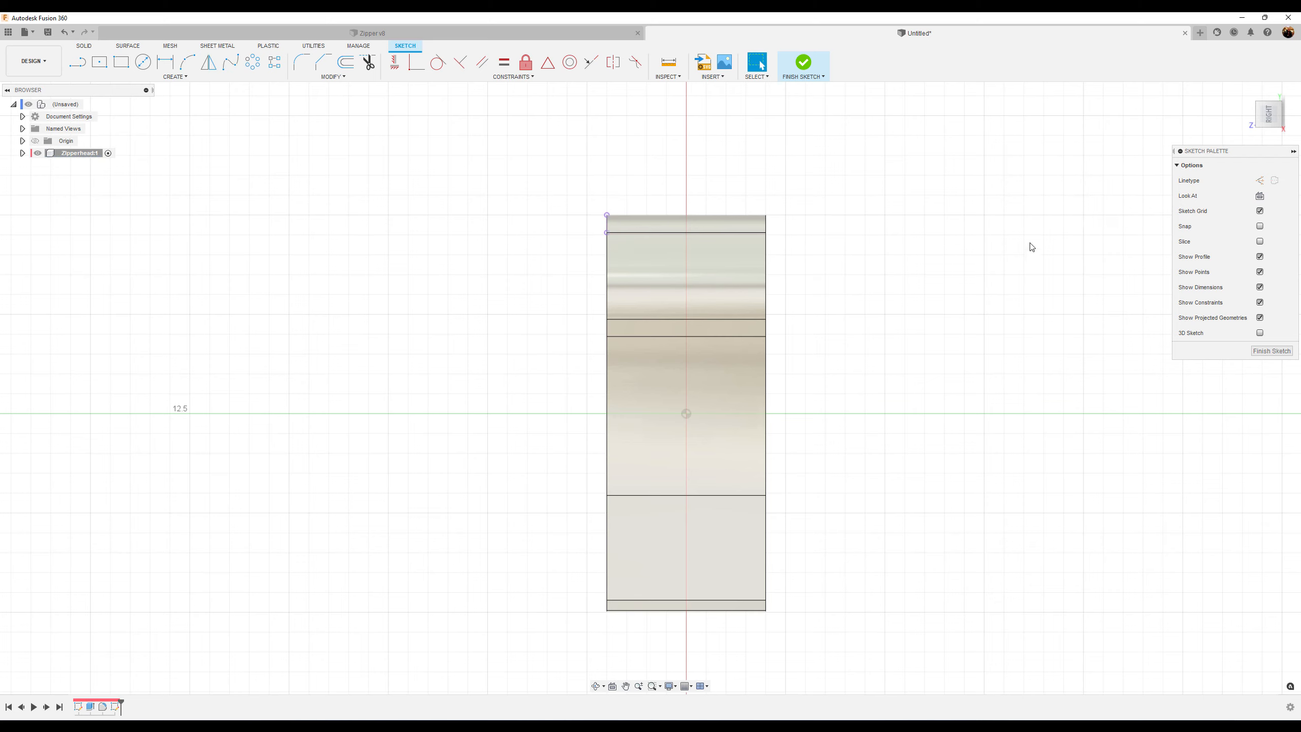
Draw an open hook-shaped polyline from the body's edge going left, down, right and up
{"action": "left_click", "coordinate": [76, 62]}
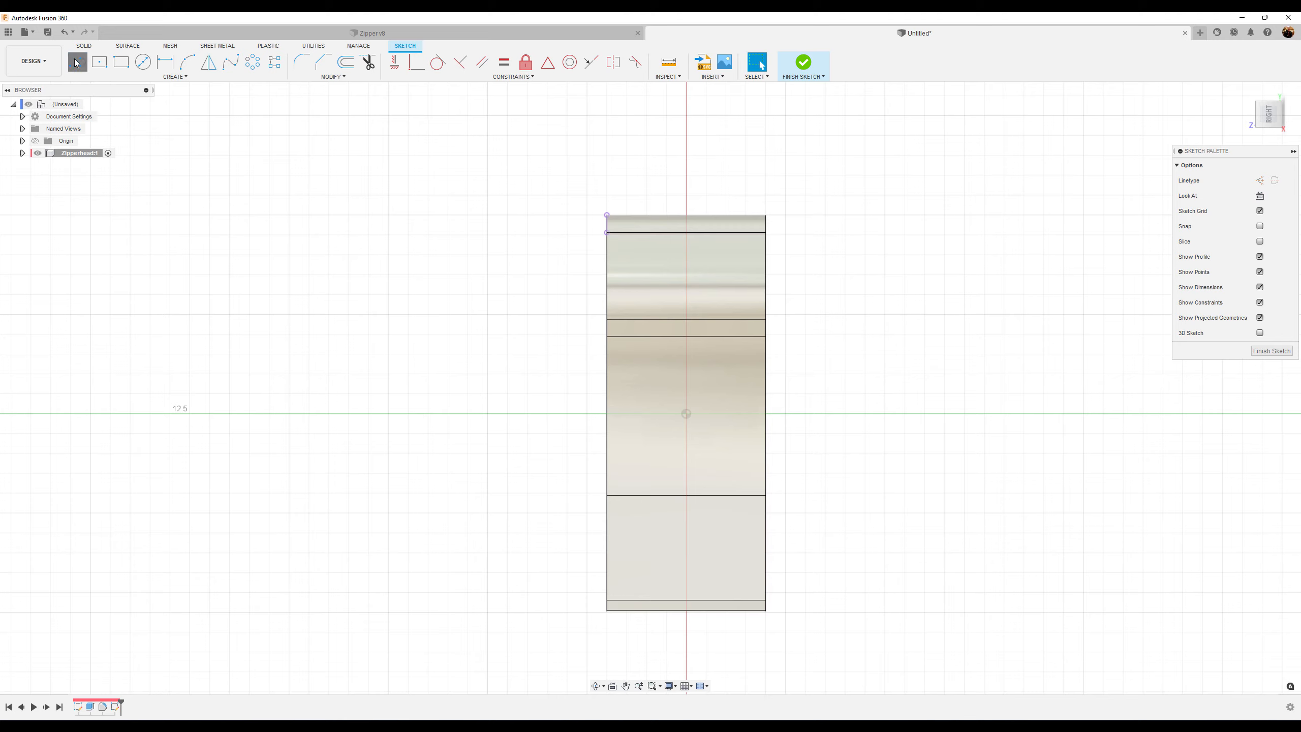
{"action": "left_click", "coordinate": [606, 264]}
{"action": "left_click", "coordinate": [451, 264]}
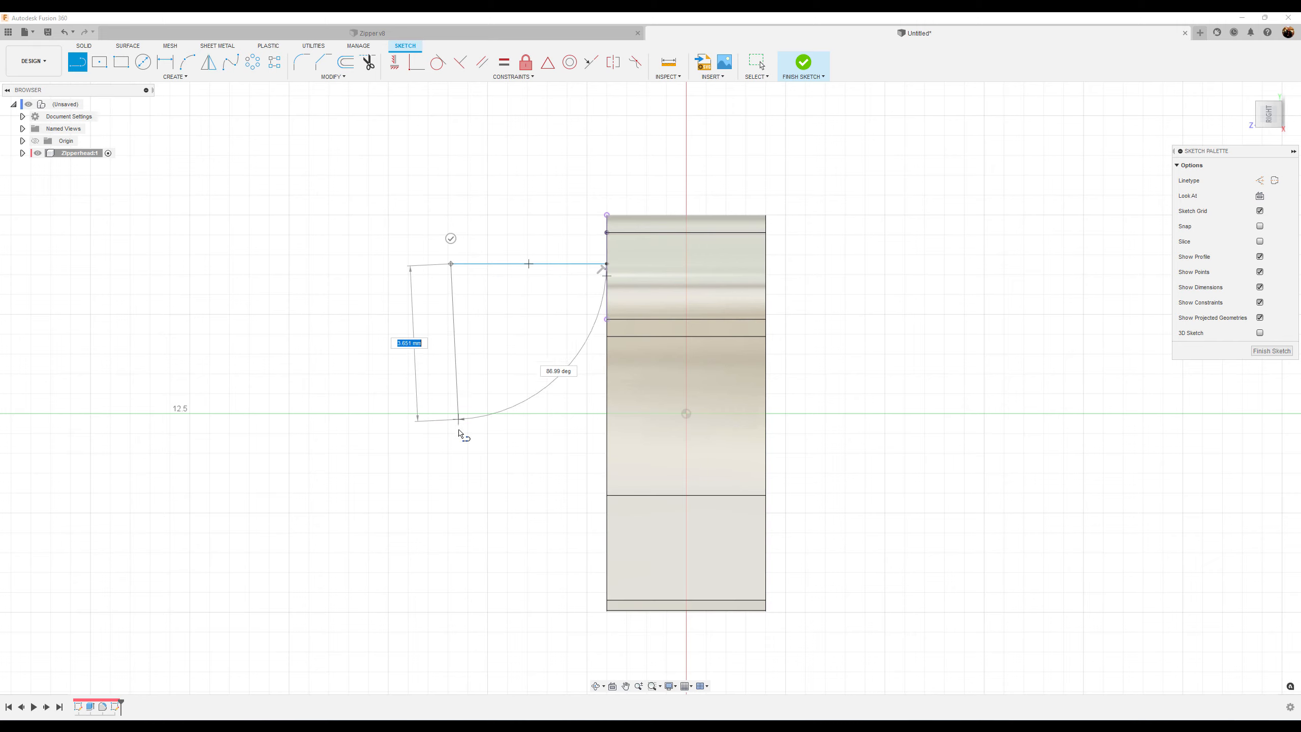
{"action": "left_click", "coordinate": [450, 530]}
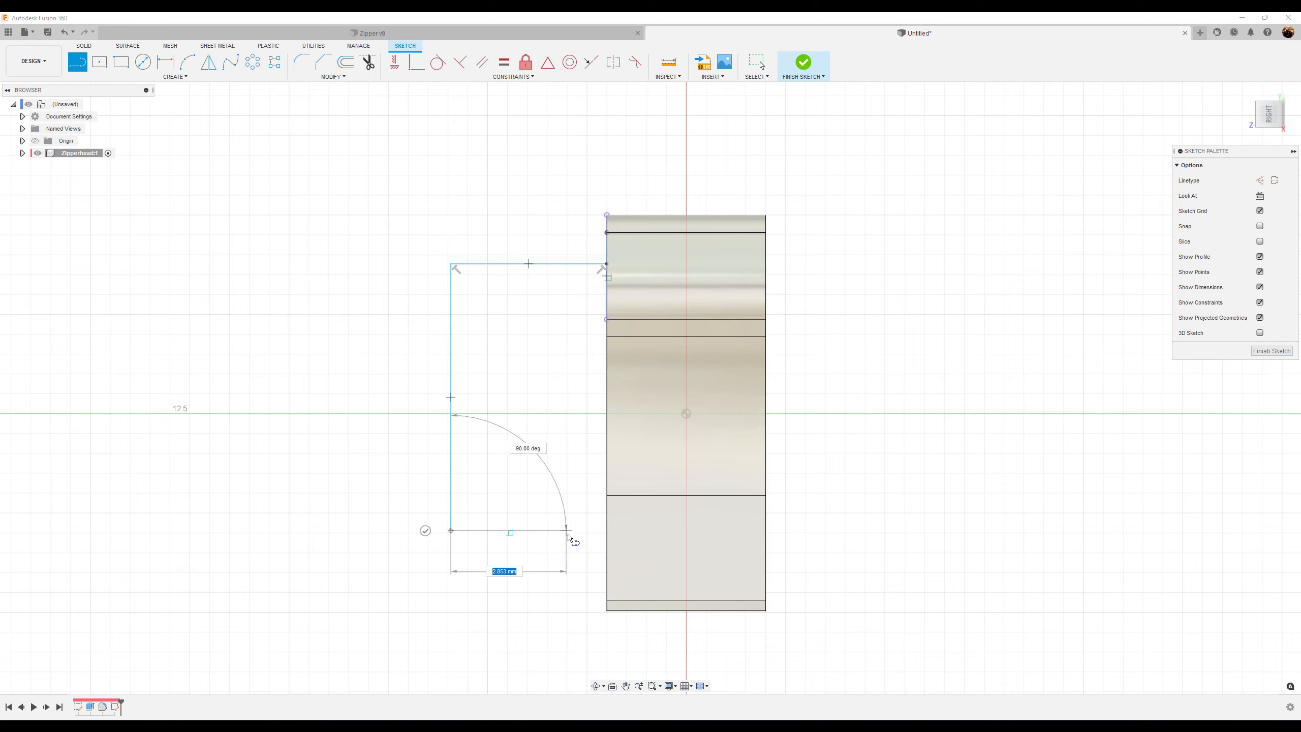
{"action": "left_click", "coordinate": [583, 531]}
{"action": "left_click", "coordinate": [583, 483]}
{"action": "key", "text": "Escape"}
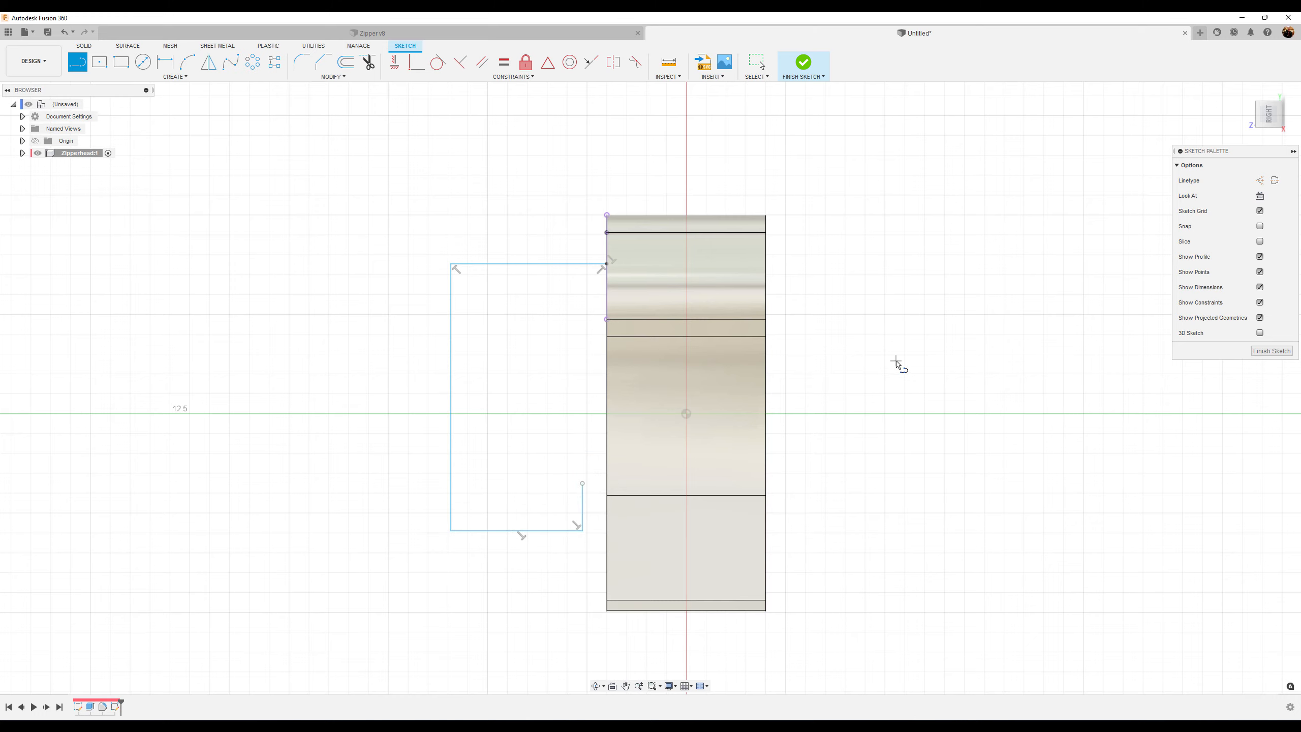
{"action": "key", "text": "Escape"}
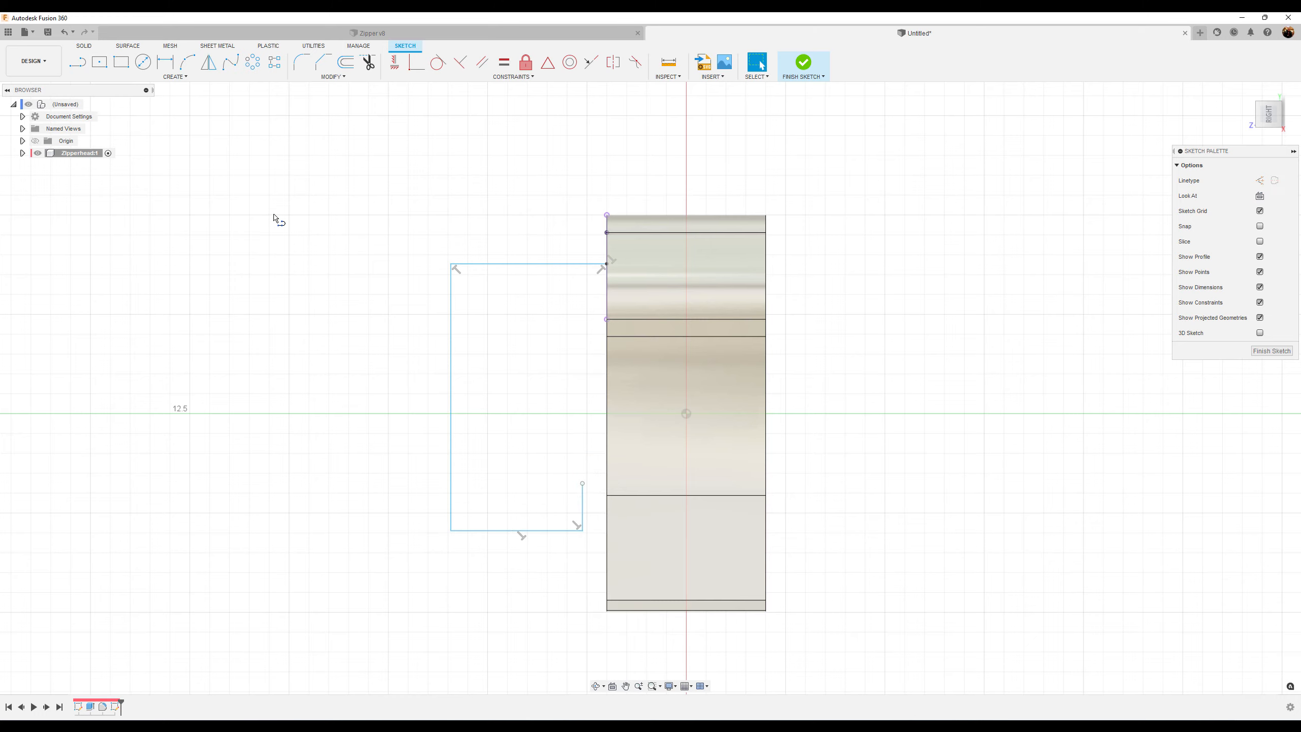
Offset the hook's three outer lines 1 mm inward
{"action": "left_click", "coordinate": [344, 65]}
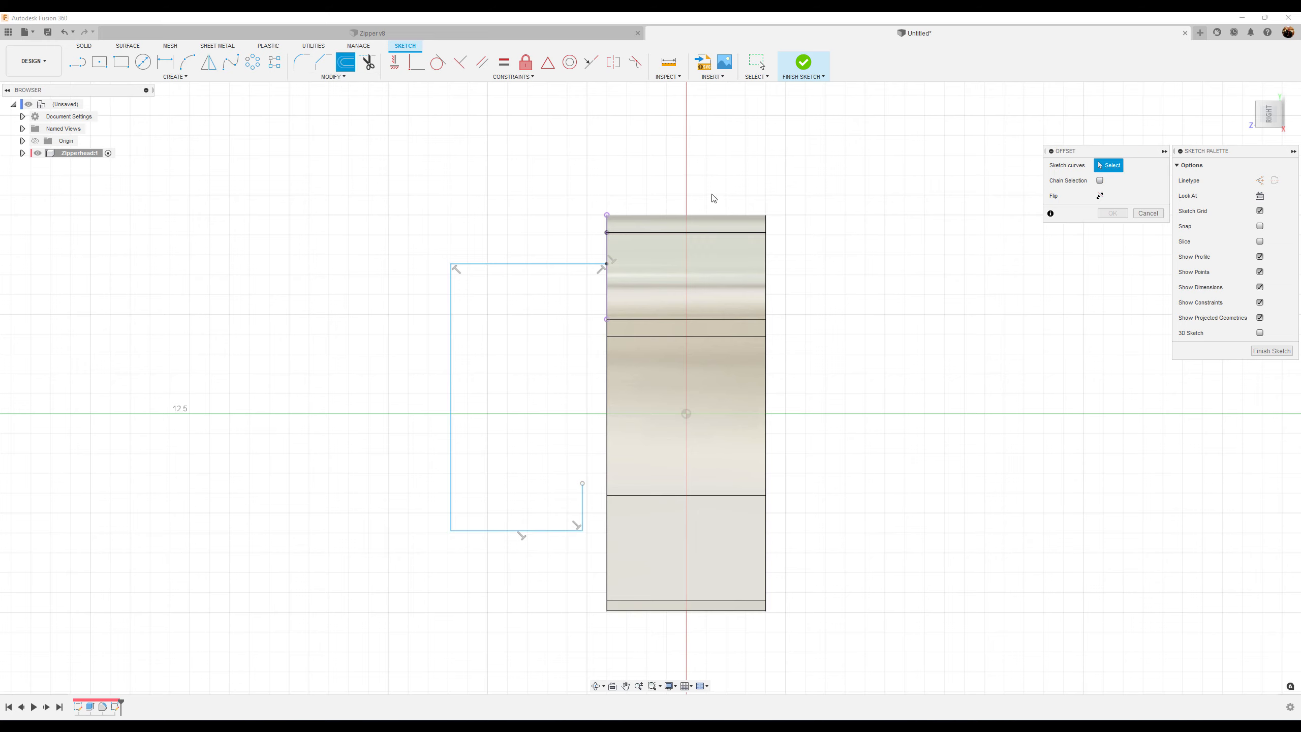
{"action": "left_click", "coordinate": [566, 266]}
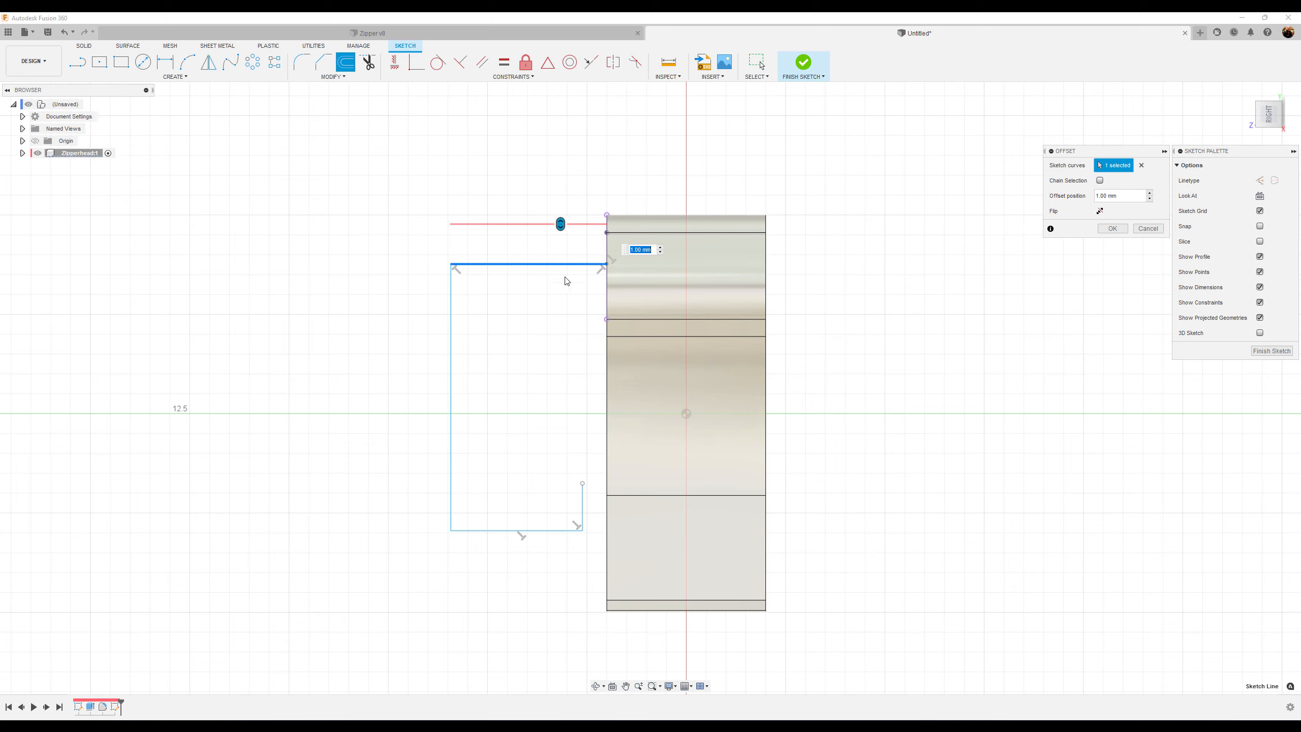
{"action": "left_click", "coordinate": [451, 346]}
{"action": "left_click", "coordinate": [488, 531]}
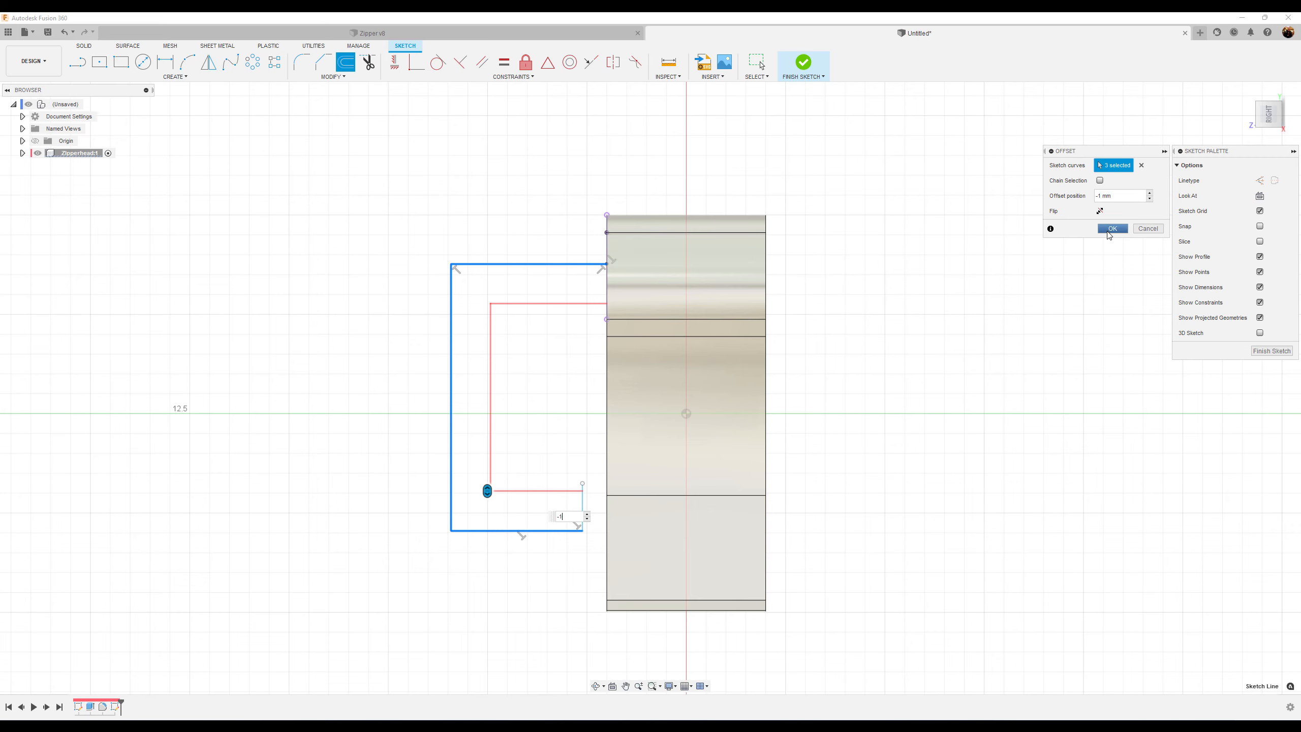
{"action": "left_click", "coordinate": [1112, 229]}
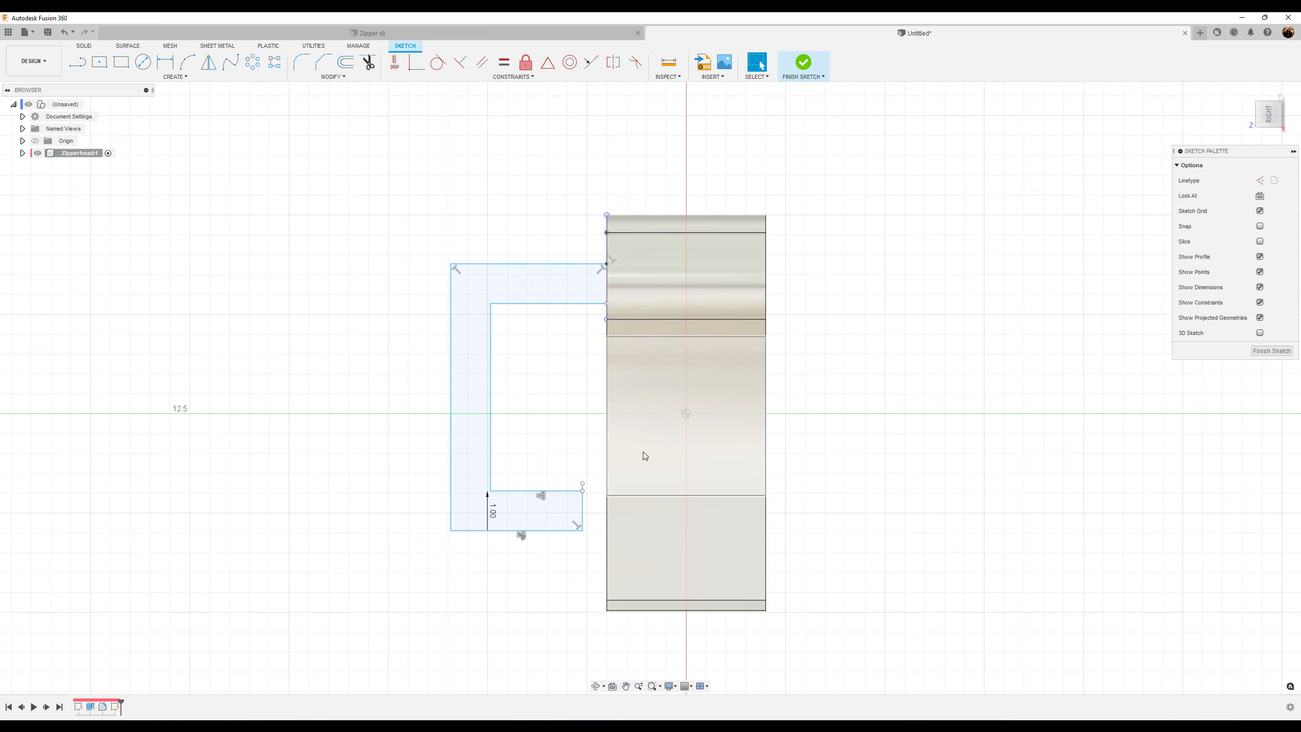
Drag the hook's lower right endpoint slightly to reposition the hook
{"action": "left_click", "coordinate": [583, 492]}
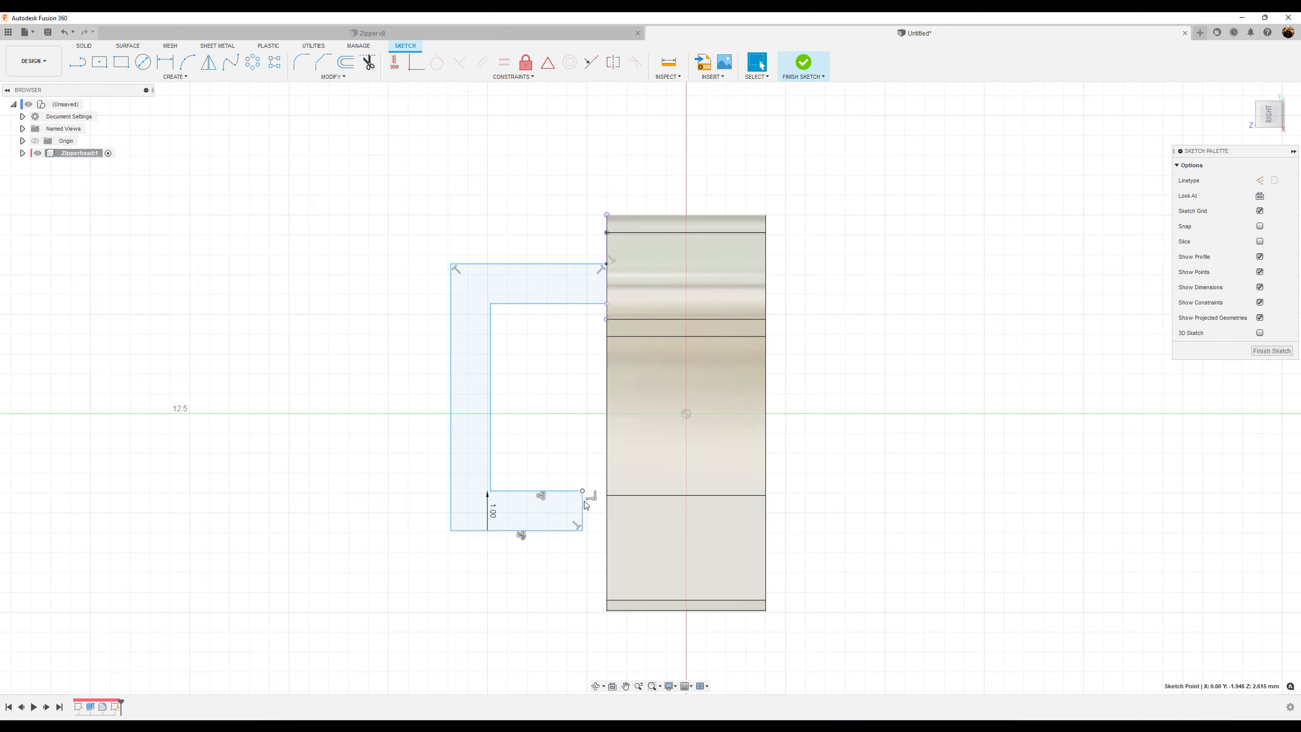
{"action": "mouse_move", "coordinate": [584, 492]}
{"action": "left_mouse_down"}
{"action": "mouse_move", "coordinate": [582, 456]}
{"action": "mouse_move", "coordinate": [575, 488]}
{"action": "left_mouse_up"}
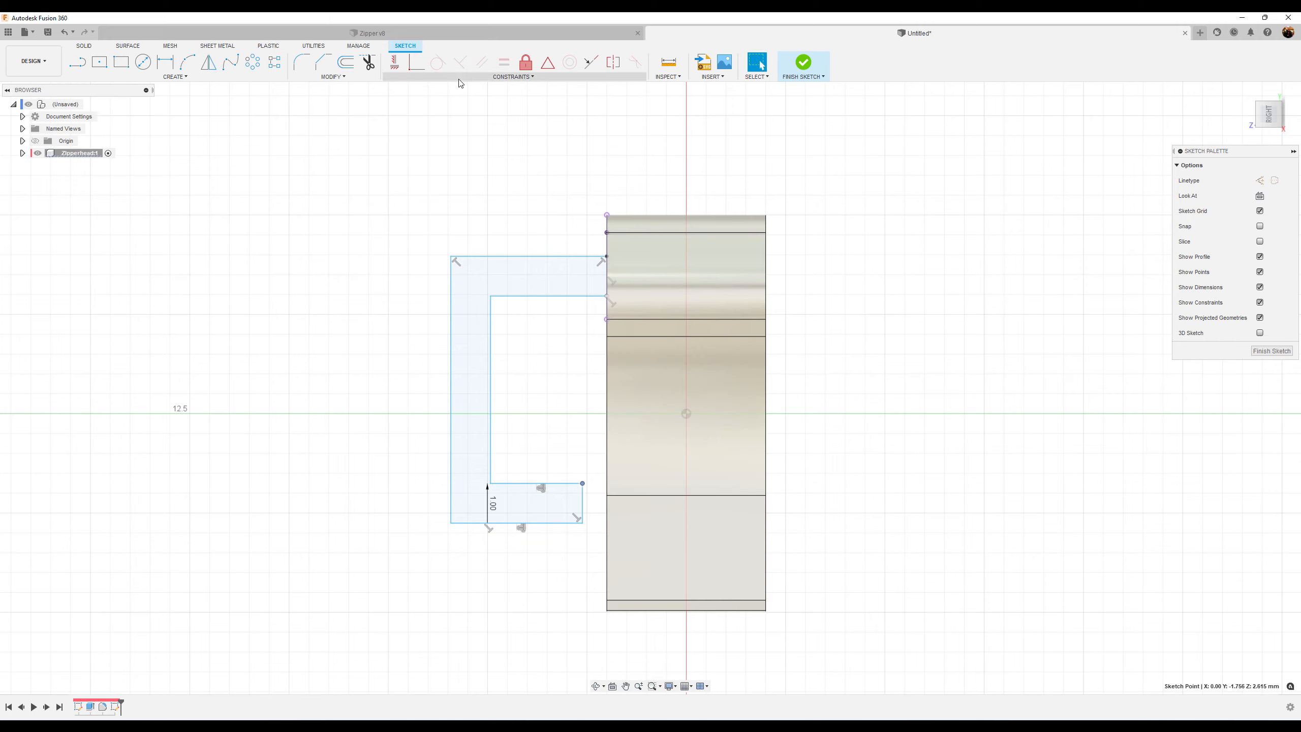
{"action": "left_click", "coordinate": [418, 122]}
Dimension the distance between the projected top point and the hook's top line as 1 mm
{"action": "left_click", "coordinate": [165, 62]}
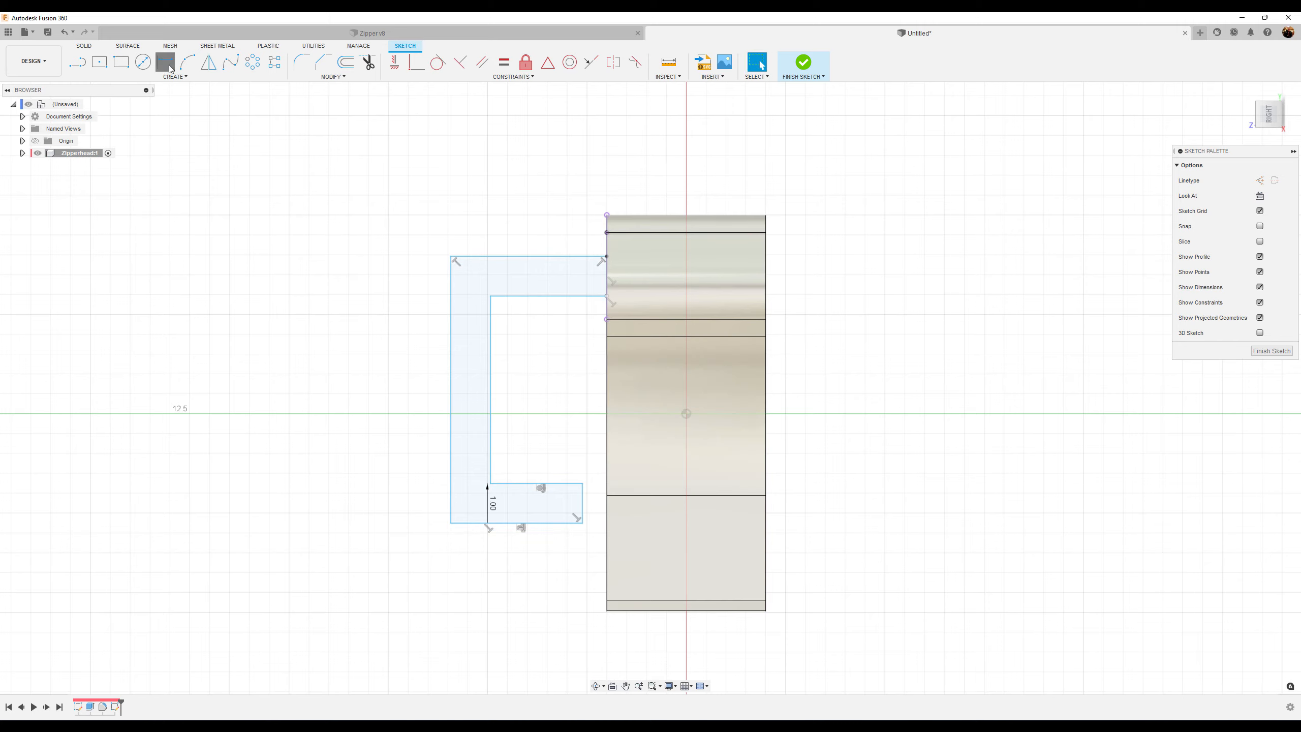
{"action": "left_click", "coordinate": [607, 215]}
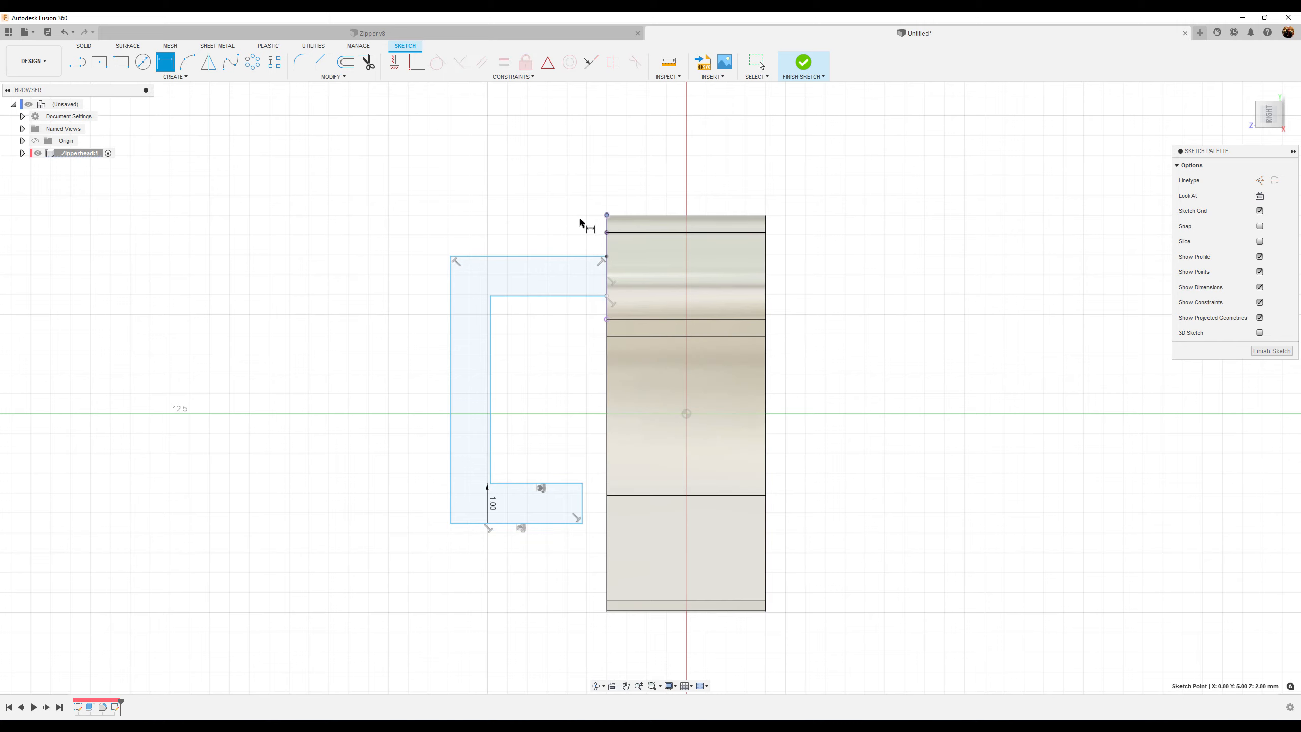
{"action": "left_click", "coordinate": [552, 256]}
{"action": "left_click", "coordinate": [523, 229]}
{"action": "type", "text": "1.5"}
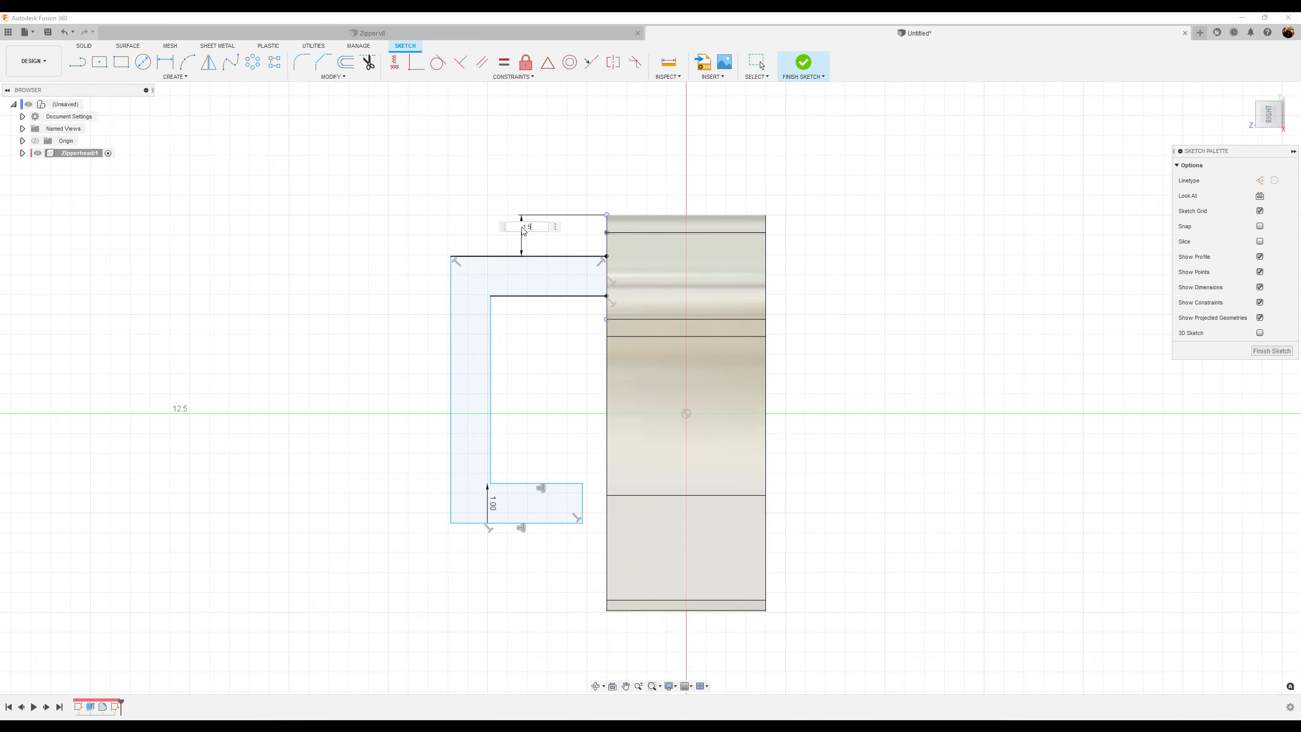
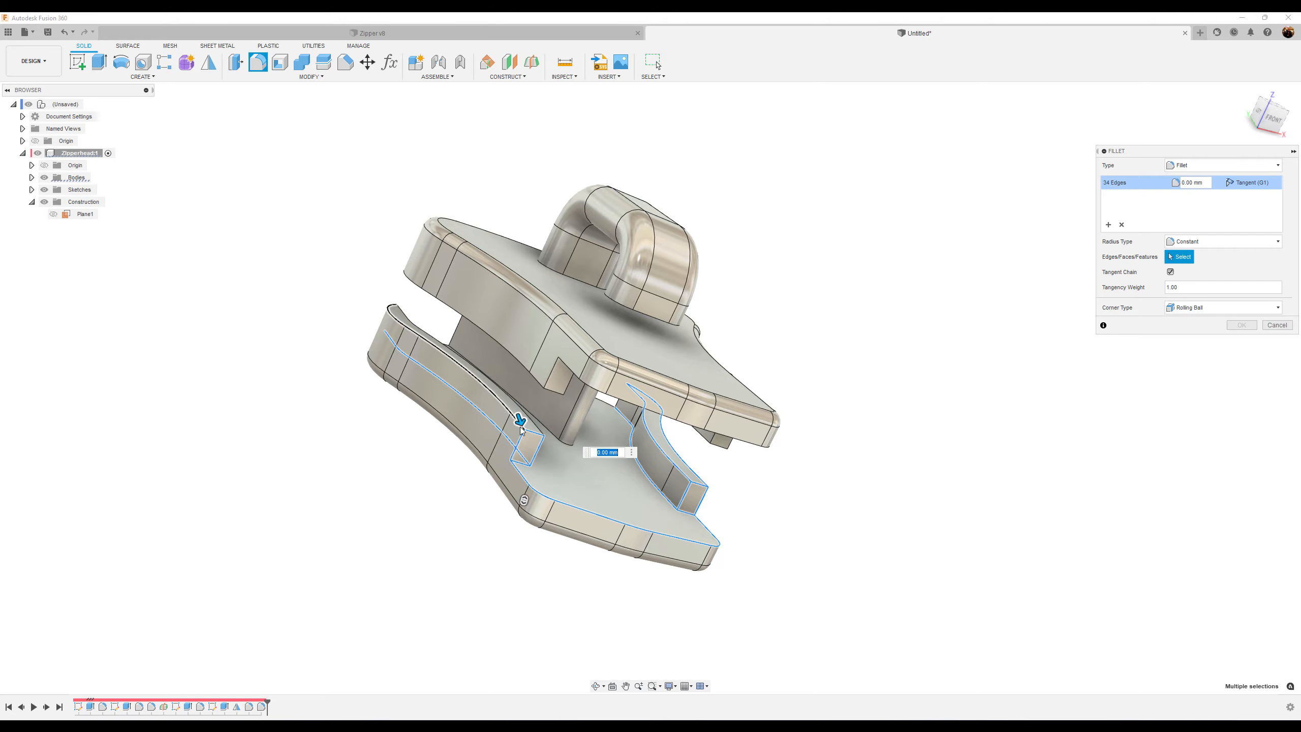
Add the jaw and slot edges on the front of the zipper head to the fillet selection
{"action": "left_click", "coordinate": [521, 431]}
{"action": "middle_click_drag", "start_coordinate": [528, 433], "coordinate": [831, 490], "text": "shift"}
{"action": "left_click", "coordinate": [831, 489]}
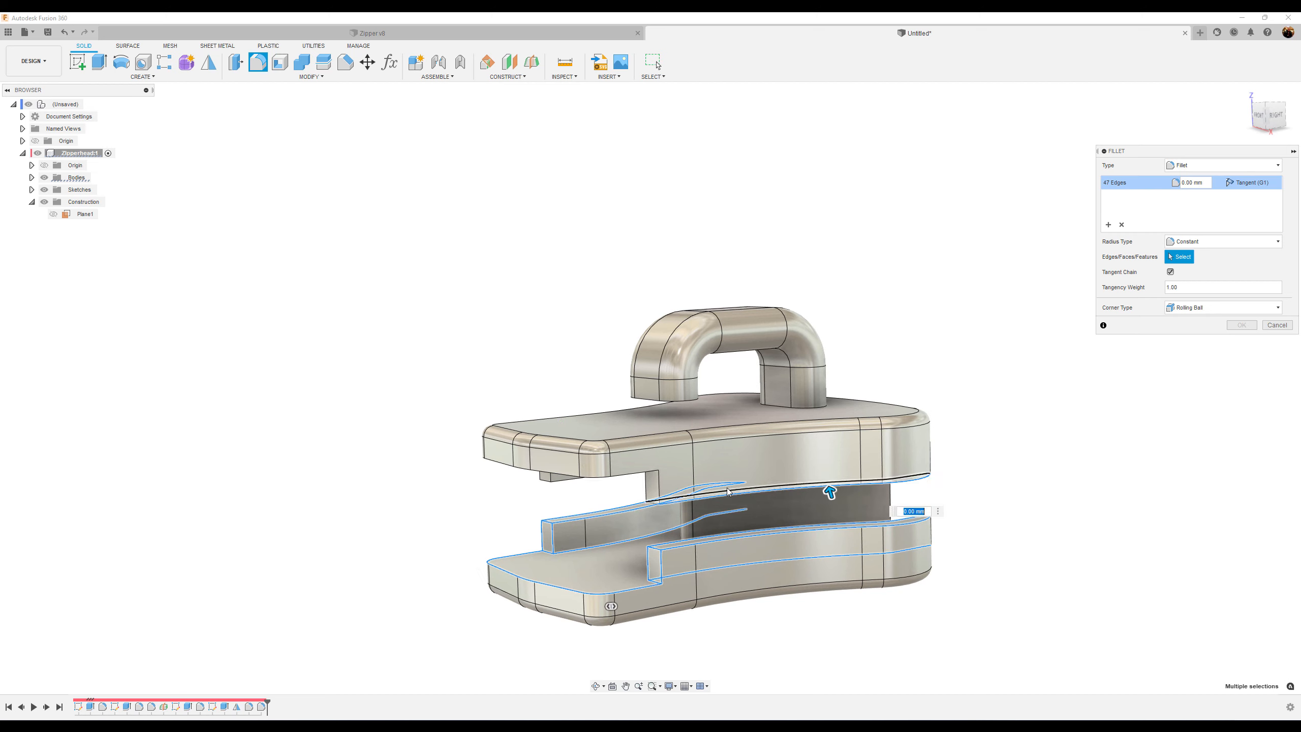
{"action": "left_click", "coordinate": [652, 476]}
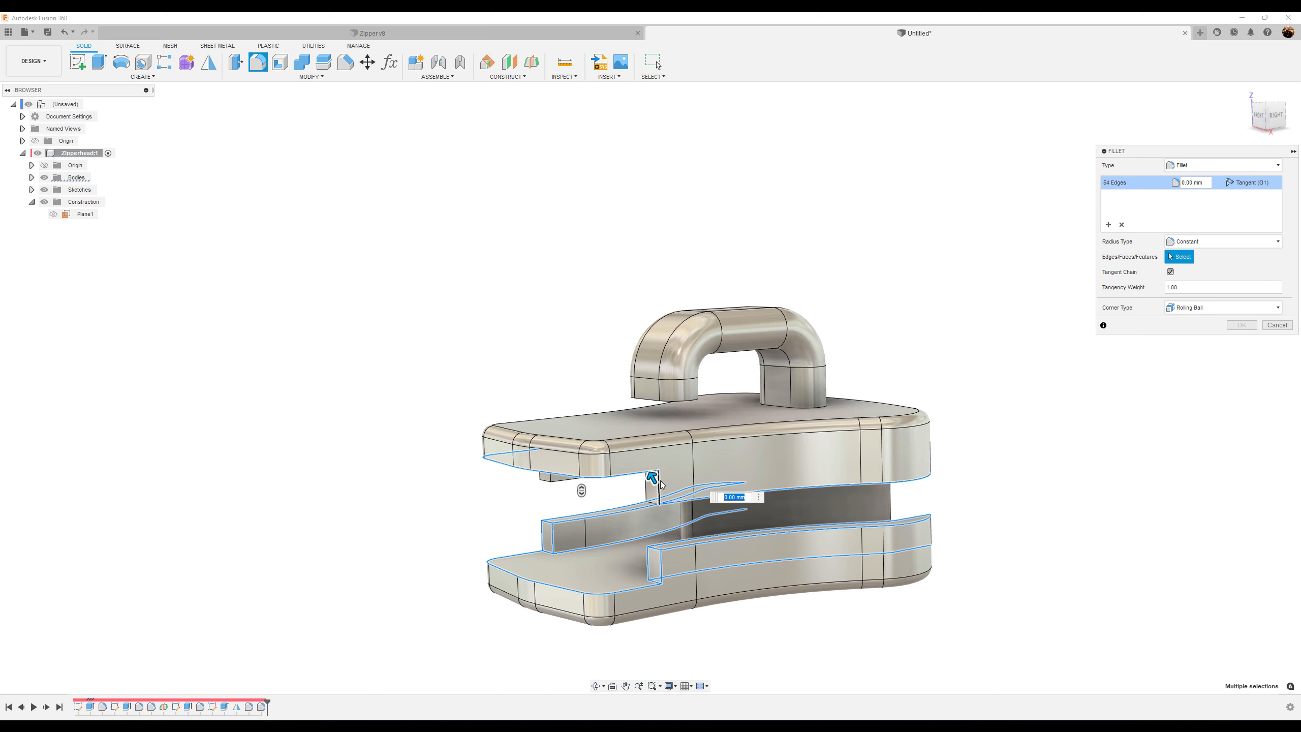
{"action": "middle_click_drag", "start_coordinate": [676, 497], "coordinate": [688, 500], "text": "shift"}
{"action": "left_click", "coordinate": [662, 496]}
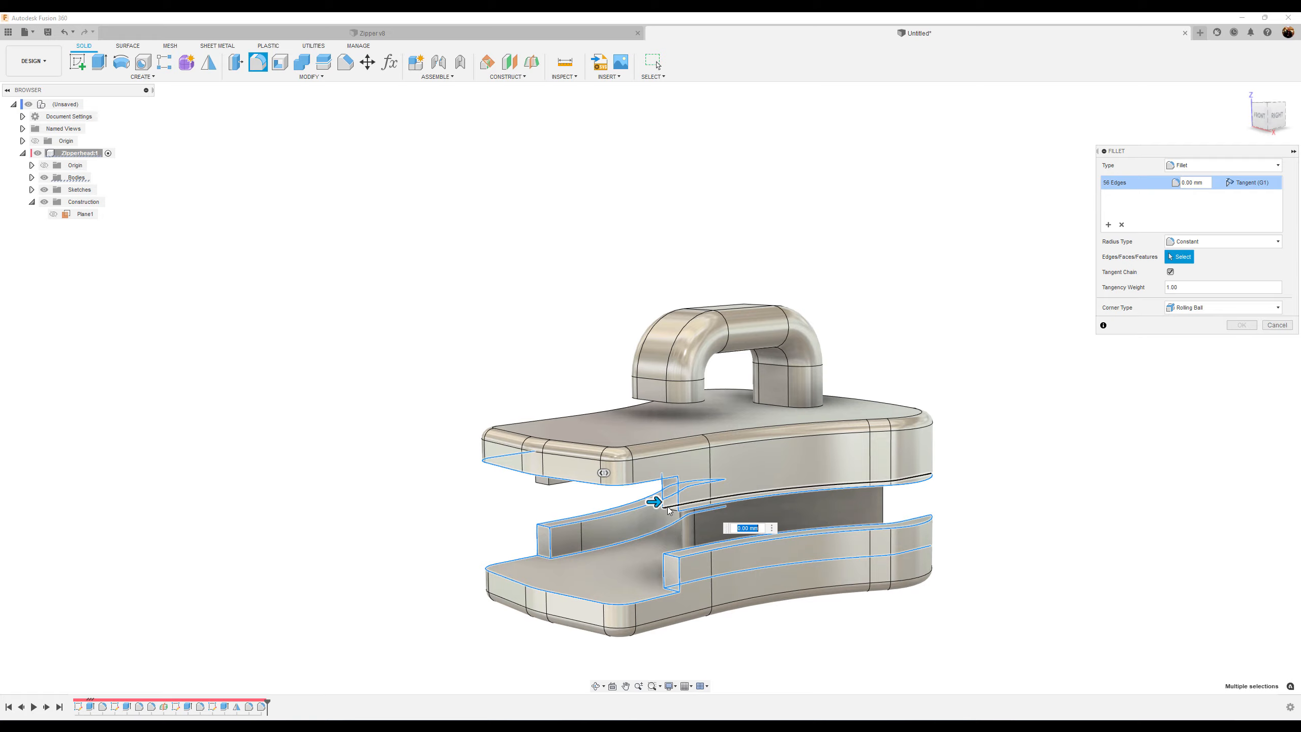
{"action": "left_click", "coordinate": [674, 514]}
{"action": "middle_click_drag", "start_coordinate": [622, 564], "coordinate": [720, 561], "text": "shift"}
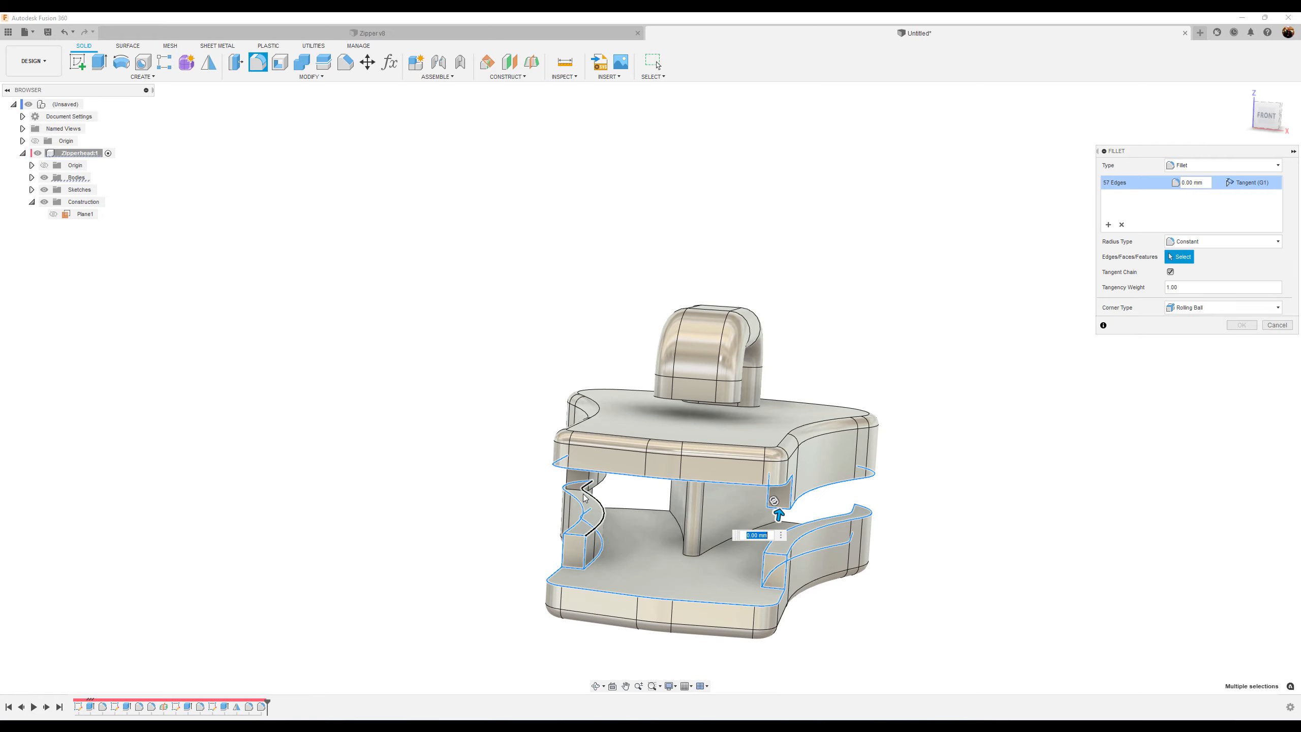
{"action": "left_click", "coordinate": [583, 493]}
{"action": "middle_click_drag", "start_coordinate": [569, 515], "coordinate": [636, 524], "text": "shift"}
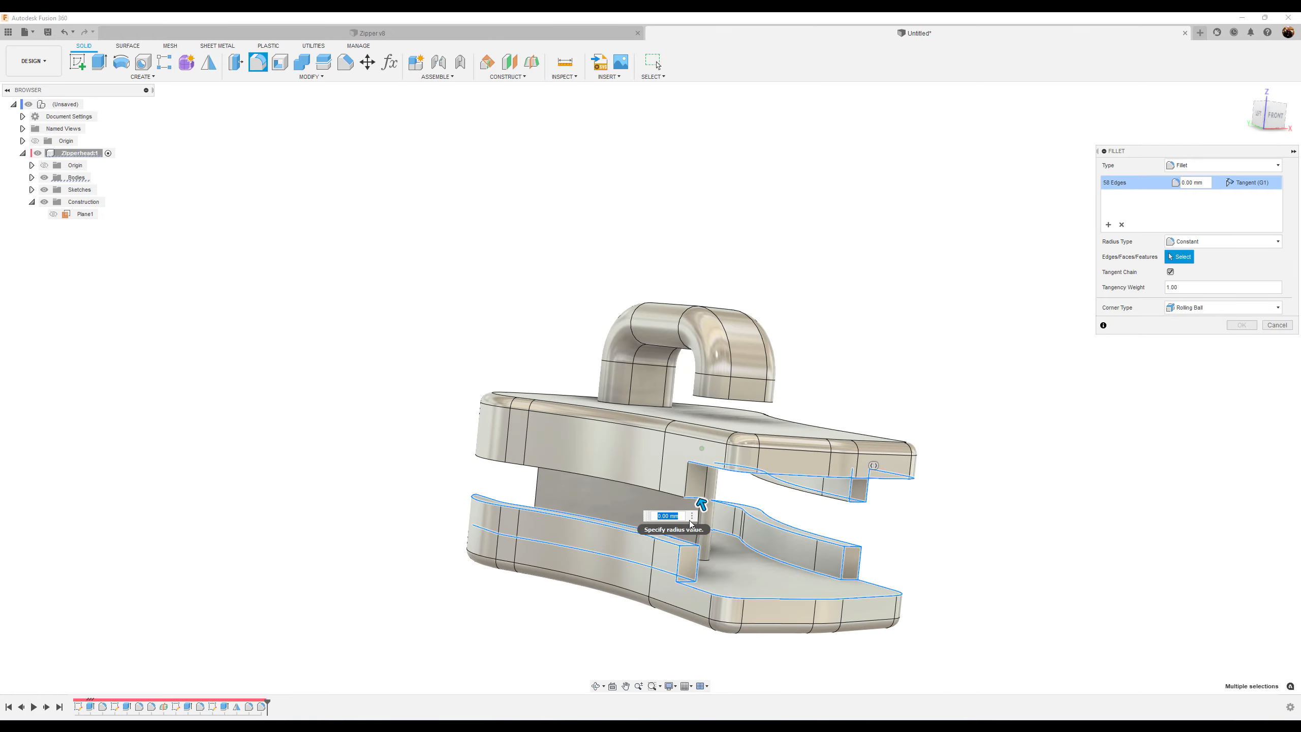
Add the remaining back and side edges of the zipper head to the selection and apply the fillet
{"action": "left_click", "coordinate": [712, 482]}
{"action": "left_click", "coordinate": [697, 484]}
{"action": "middle_click_drag", "start_coordinate": [696, 485], "coordinate": [725, 553], "text": "shift"}
{"action": "left_click", "coordinate": [712, 494]}
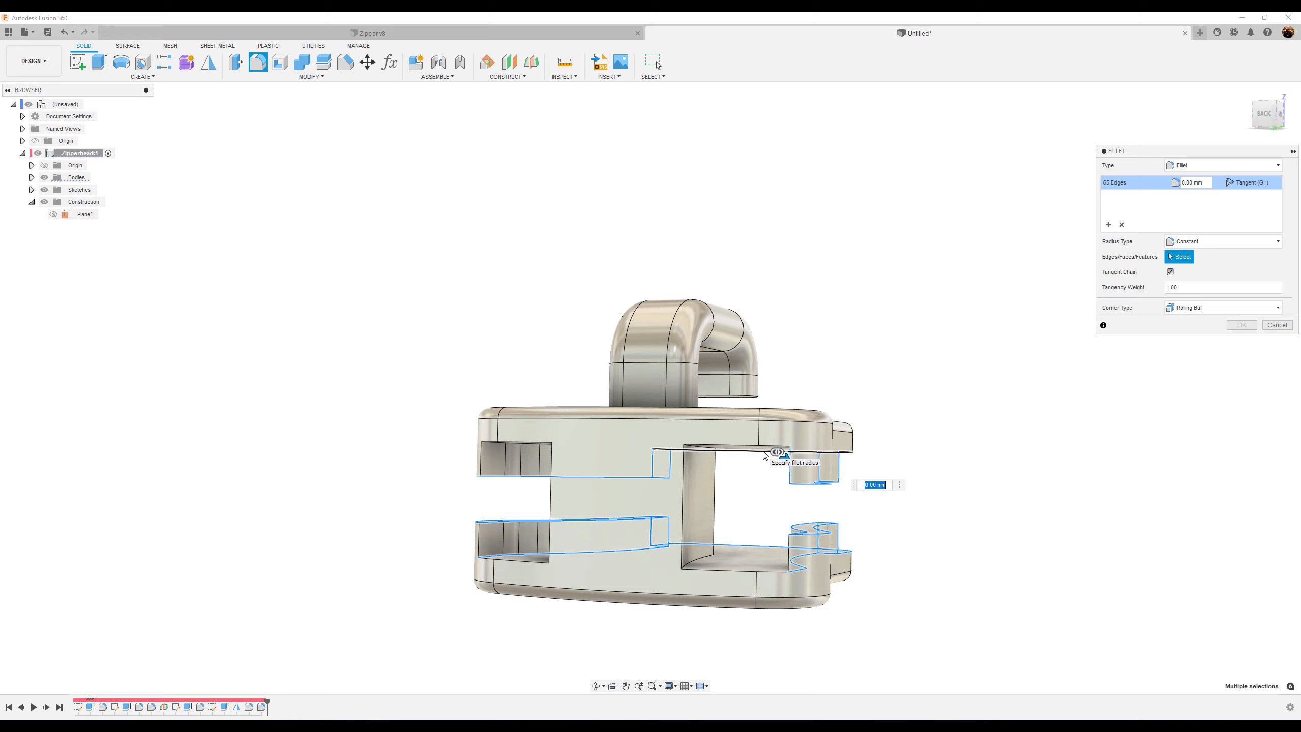
{"action": "middle_click_drag", "start_coordinate": [743, 466], "coordinate": [782, 603], "text": "shift"}
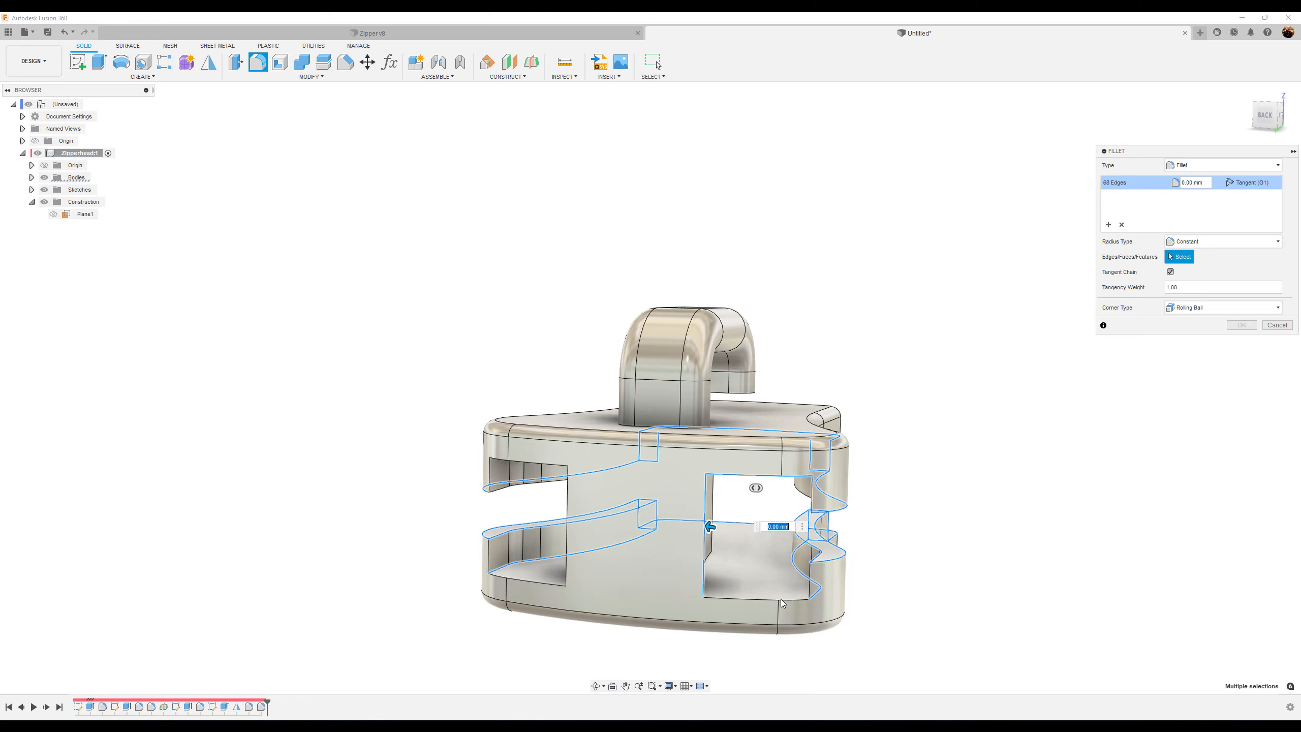
{"action": "left_click", "coordinate": [782, 600]}
{"action": "middle_click_drag", "start_coordinate": [783, 602], "coordinate": [700, 500], "text": "shift"}
{"action": "left_click", "coordinate": [617, 615]}
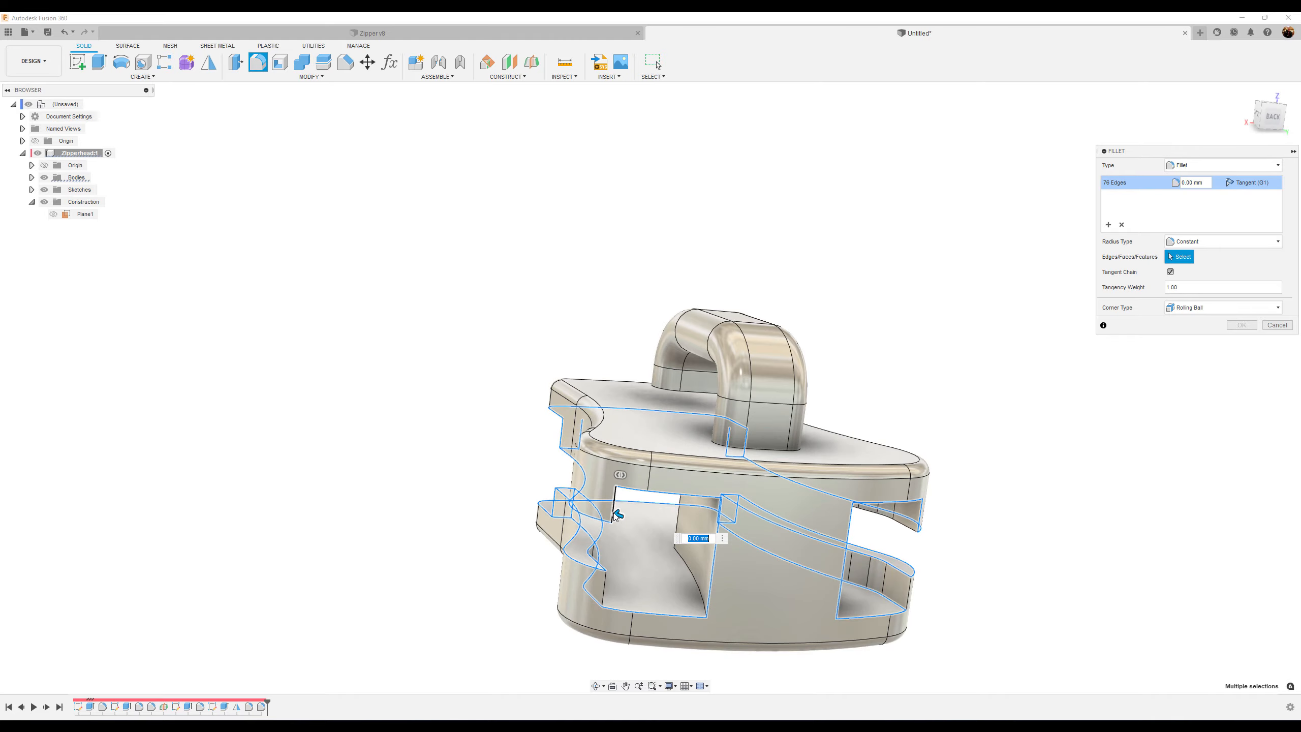
{"action": "middle_click_drag", "start_coordinate": [617, 515], "coordinate": [881, 472], "text": "shift"}
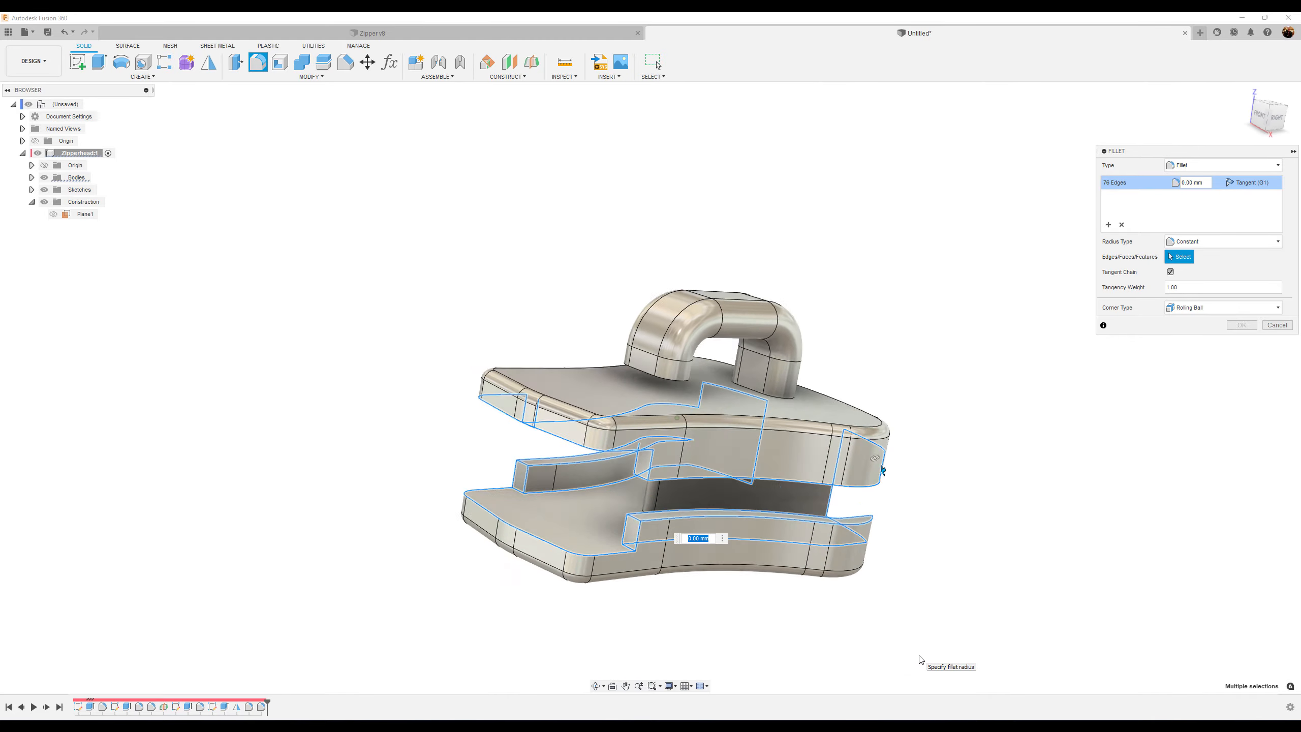
{"action": "middle_click_drag", "start_coordinate": [922, 660], "coordinate": [913, 359], "text": "shift"}
{"action": "left_click", "coordinate": [644, 429]}
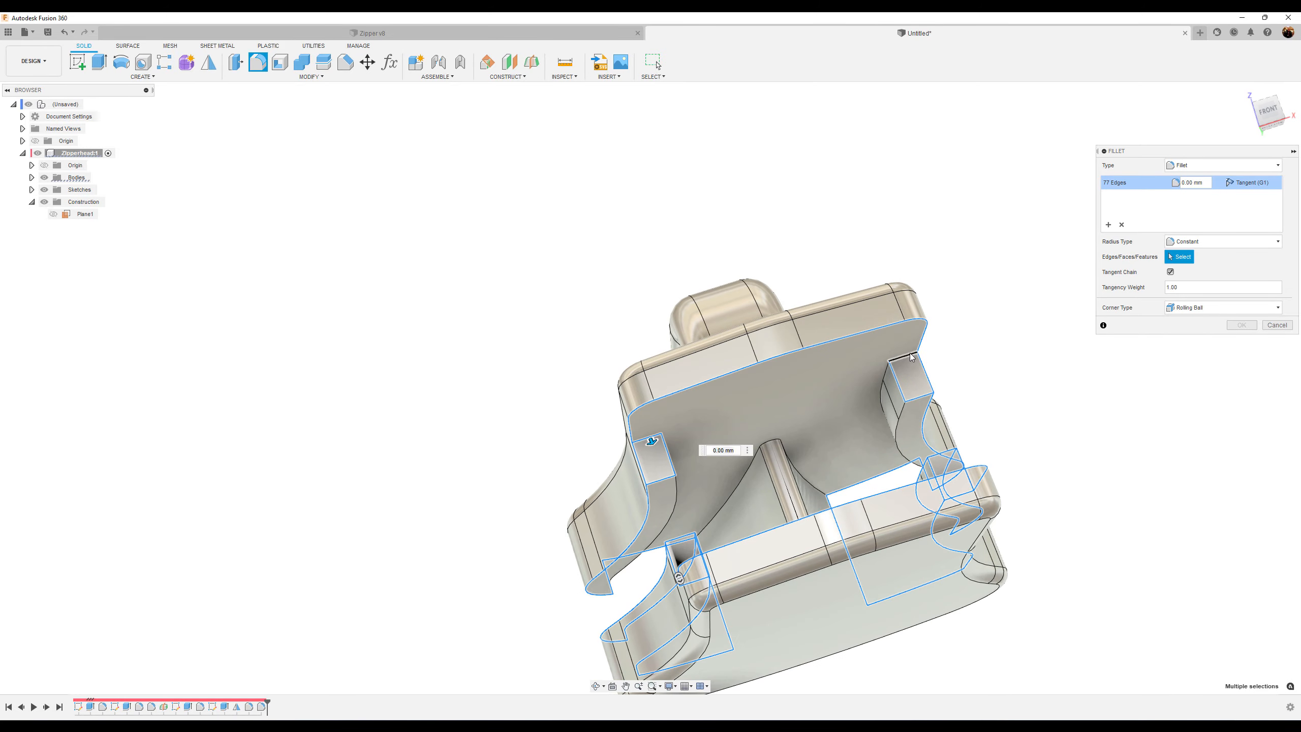
{"action": "left_click", "coordinate": [913, 357]}
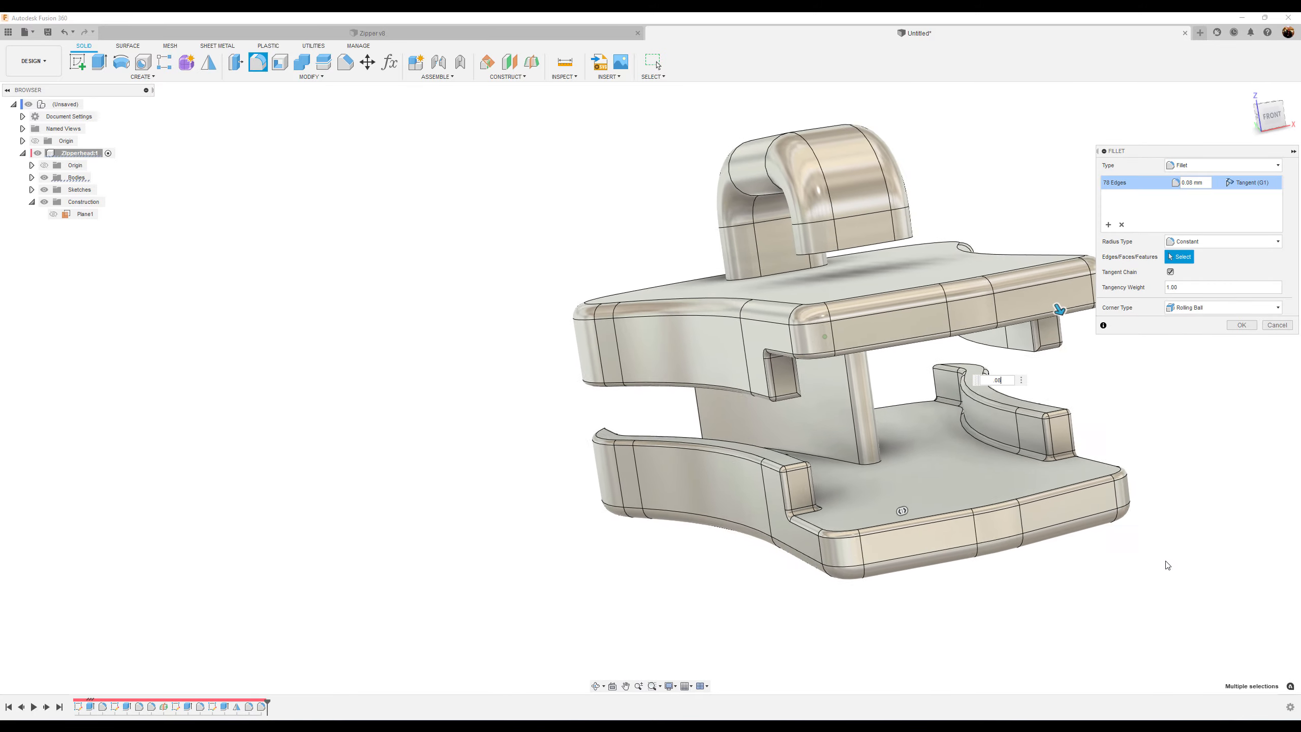
{"action": "left_click", "coordinate": [1242, 326]}
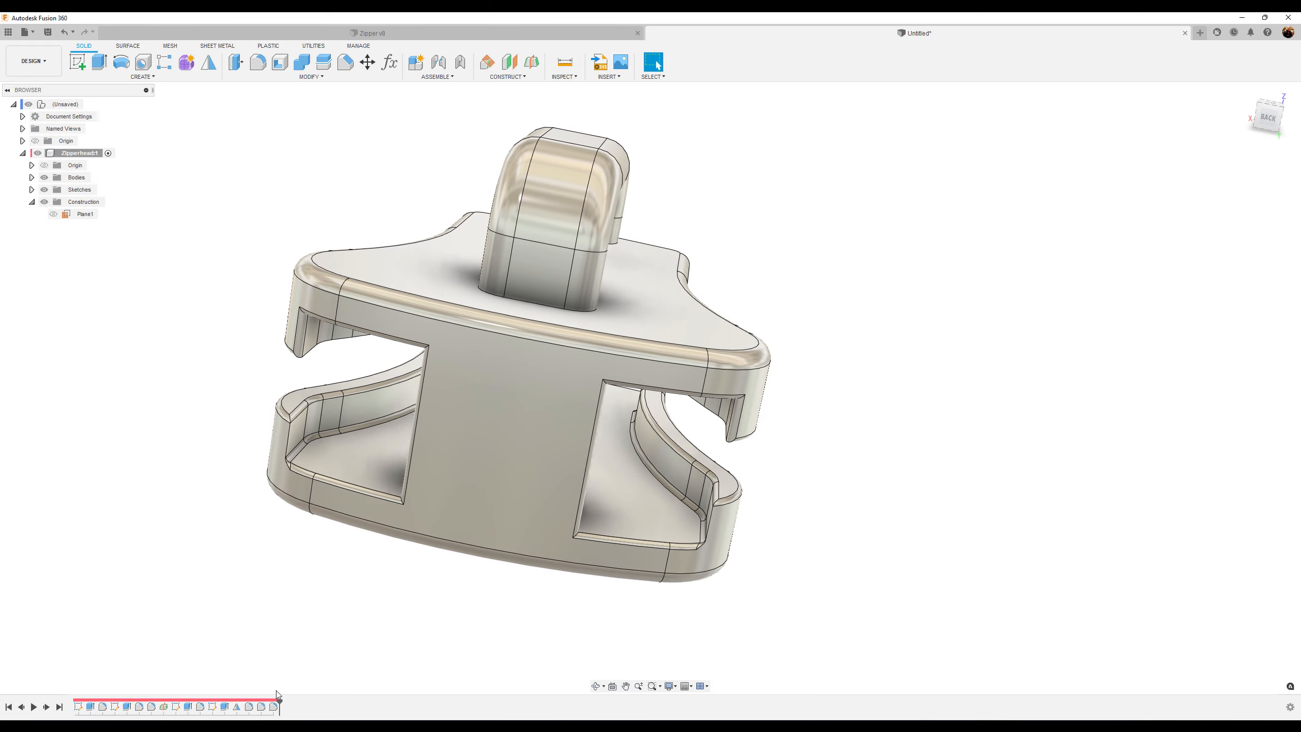
Edit the last fillet feature, add two missed edges on the lower jaw, and confirm
{"action": "left_click", "coordinate": [272, 707]}
{"action": "right_click", "coordinate": [271, 707]}
{"action": "left_click", "coordinate": [318, 618]}
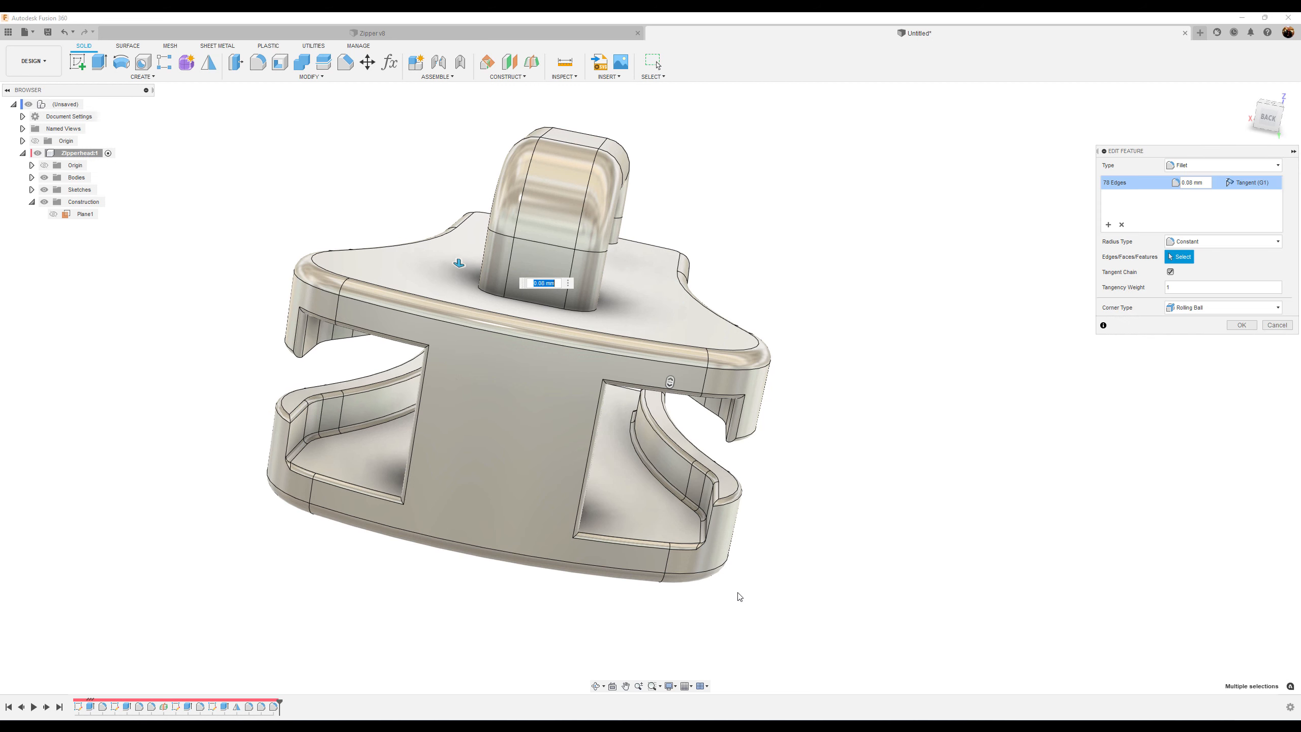
{"action": "left_click", "coordinate": [710, 524]}
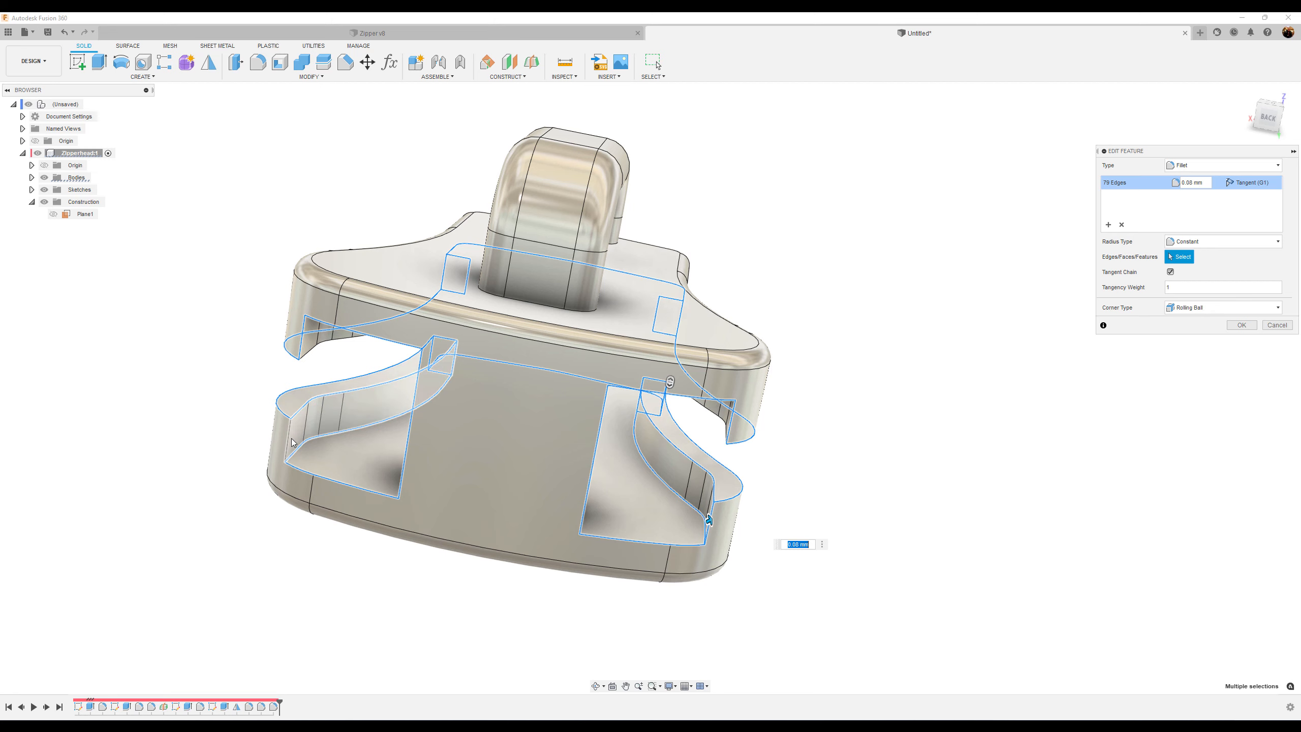
{"action": "left_click", "coordinate": [289, 441]}
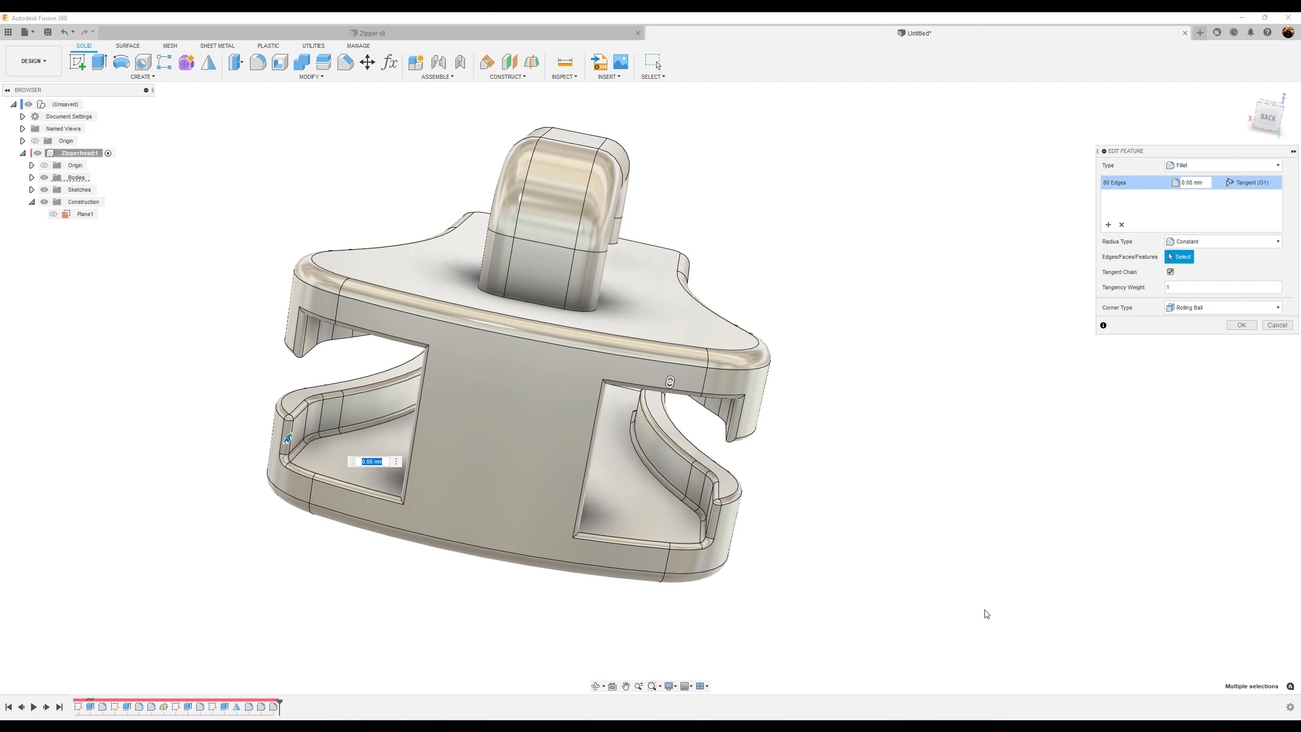
{"action": "left_click", "coordinate": [1242, 326]}
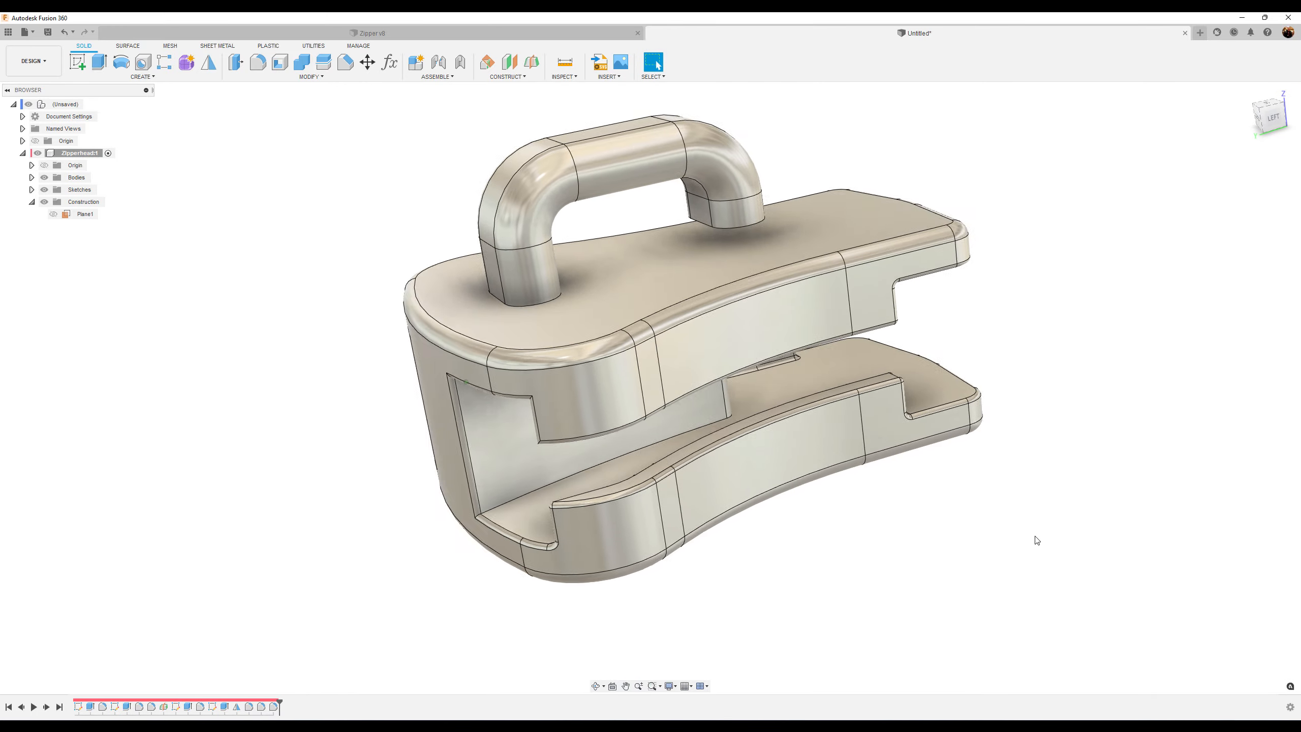
Switch the visual style to shading without lines and back to shading with lines
{"action": "key", "text": "ctrl+4"}
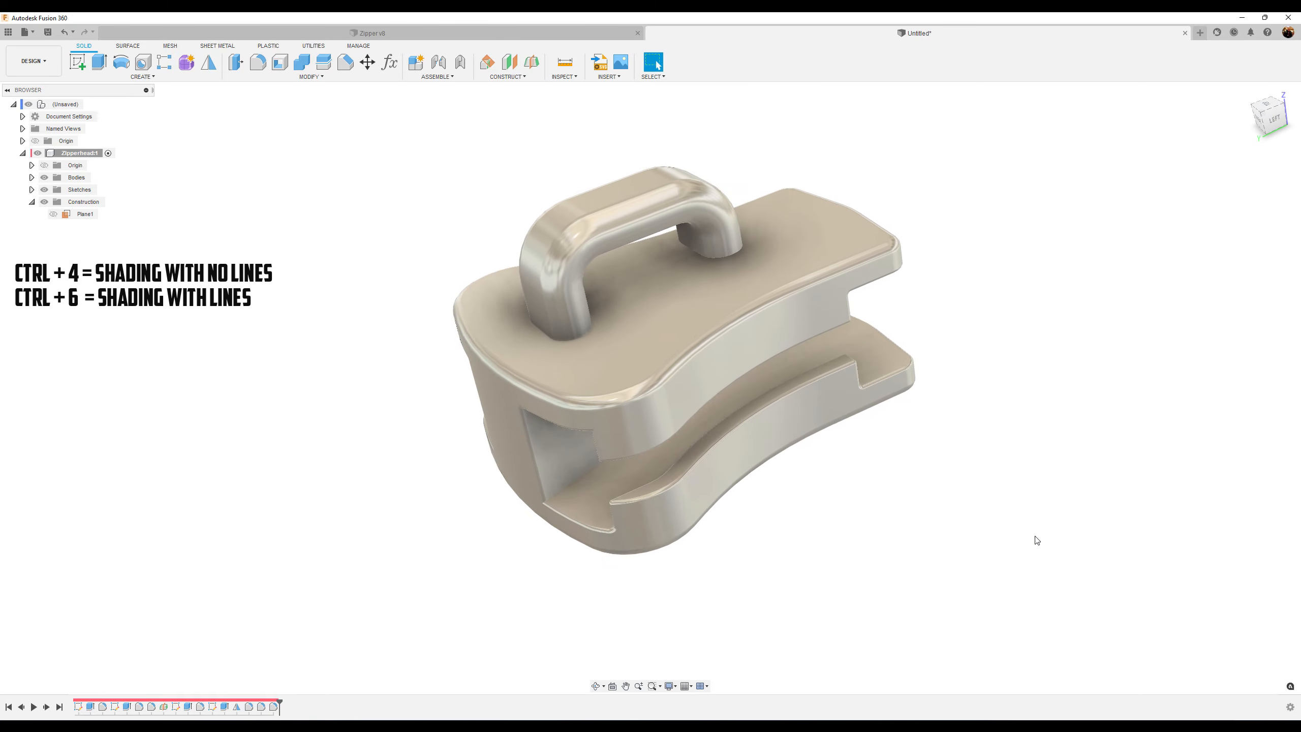
{"action": "key", "text": "ctrl+6"}
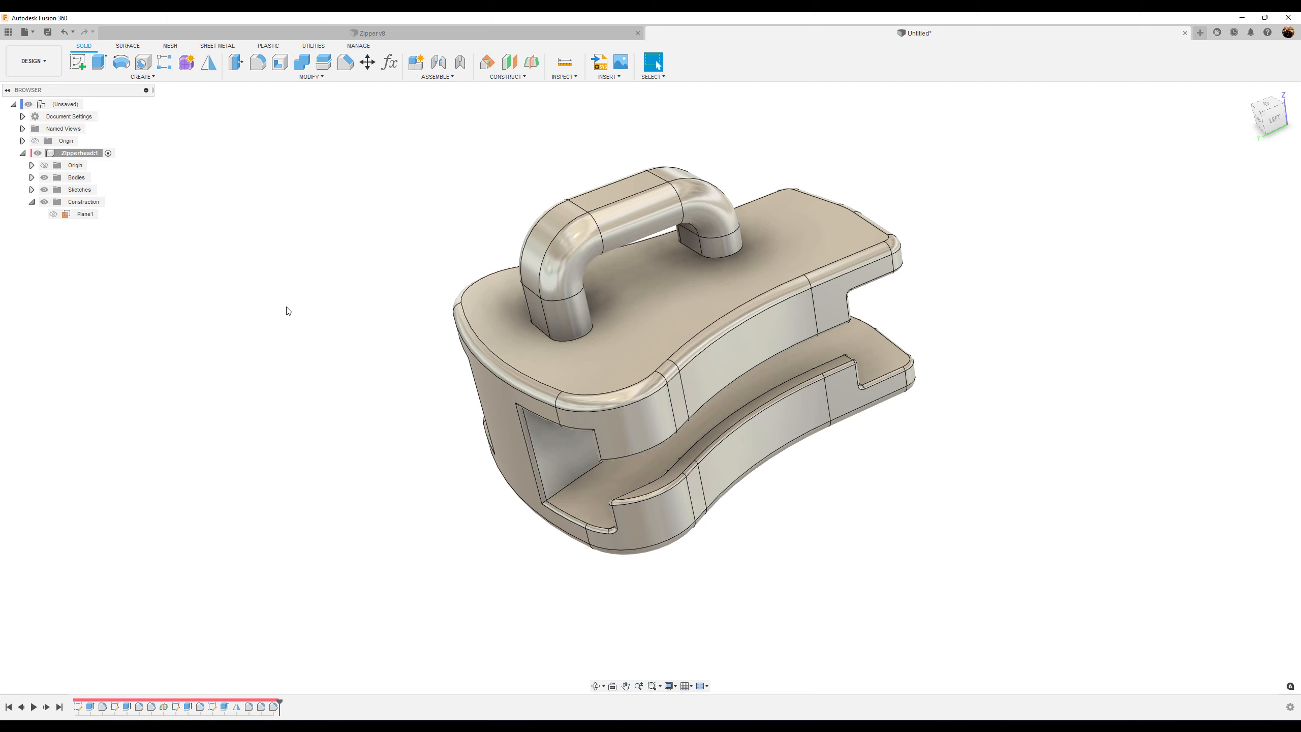
Create a new internal component named Handle under the root assembly
{"action": "left_click", "coordinate": [22, 154]}
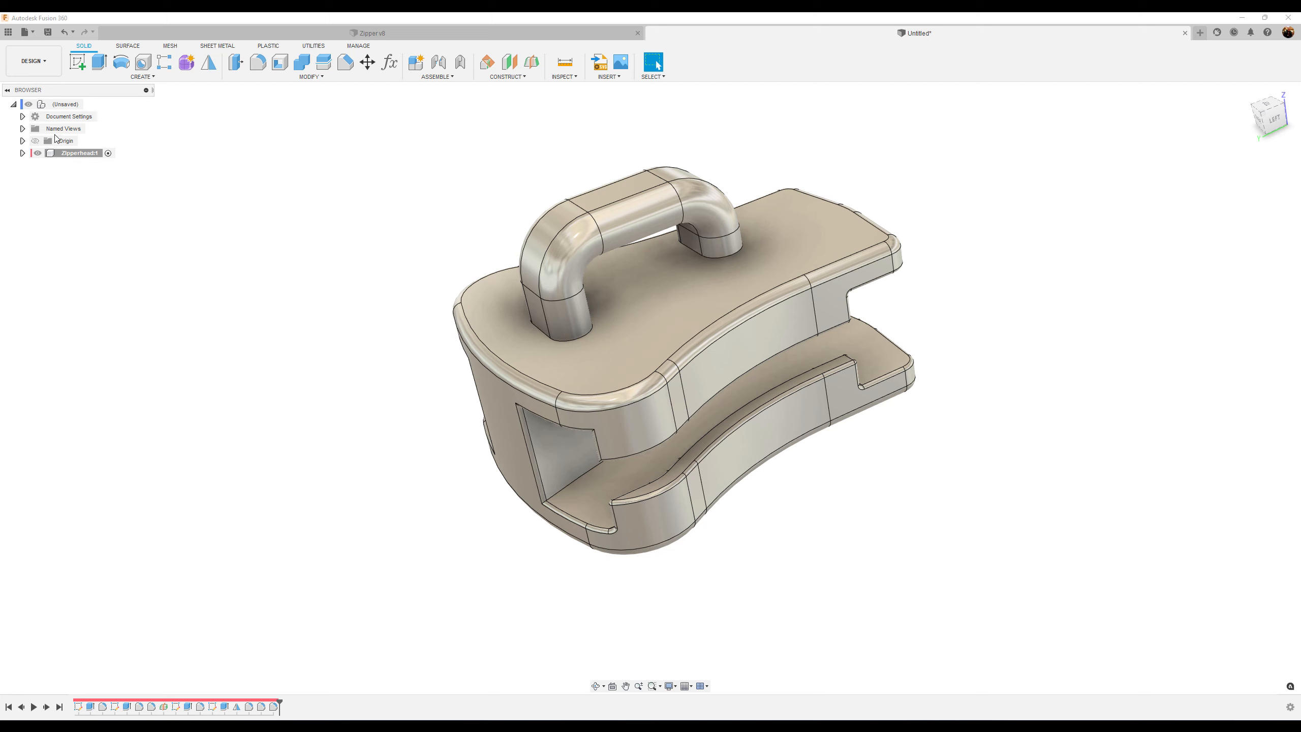
{"action": "right_click", "coordinate": [65, 104]}
{"action": "left_click", "coordinate": [117, 129]}
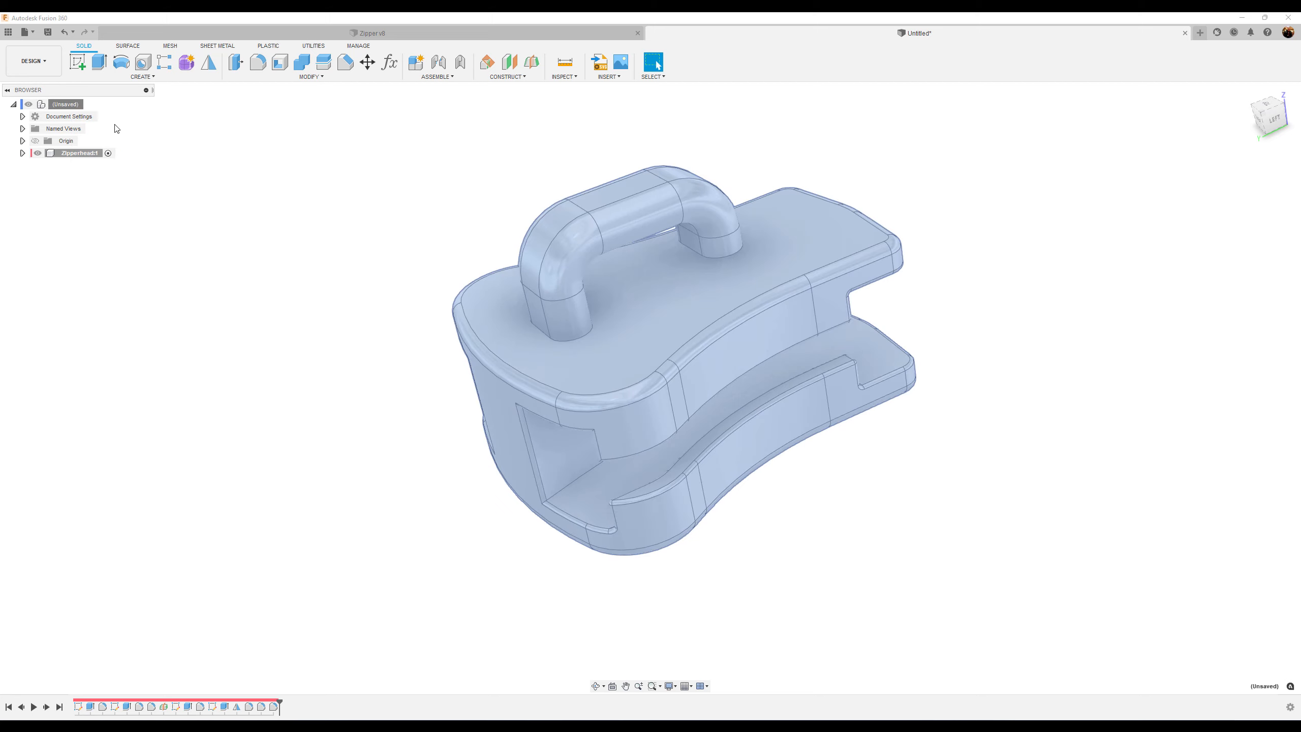
{"action": "left_click", "coordinate": [1191, 214]}
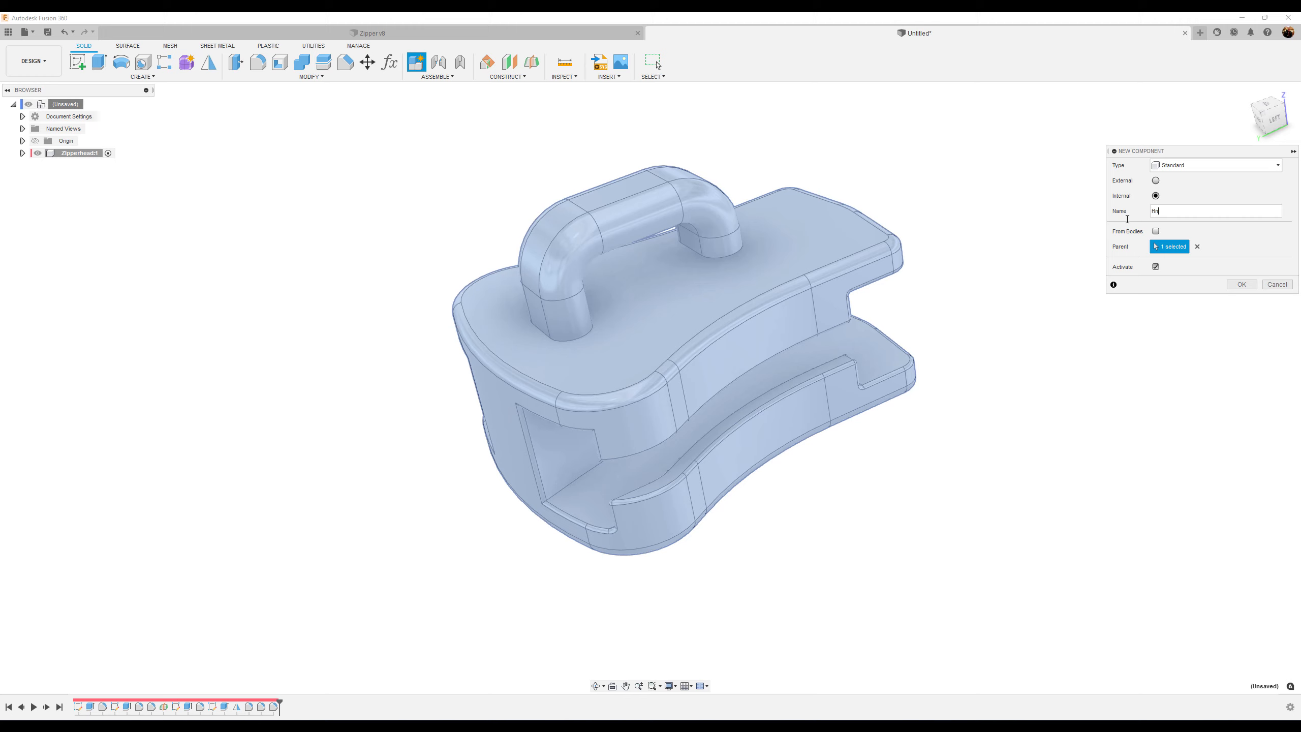
{"action": "type", "text": "Handle"}
{"action": "key", "text": "Return"}
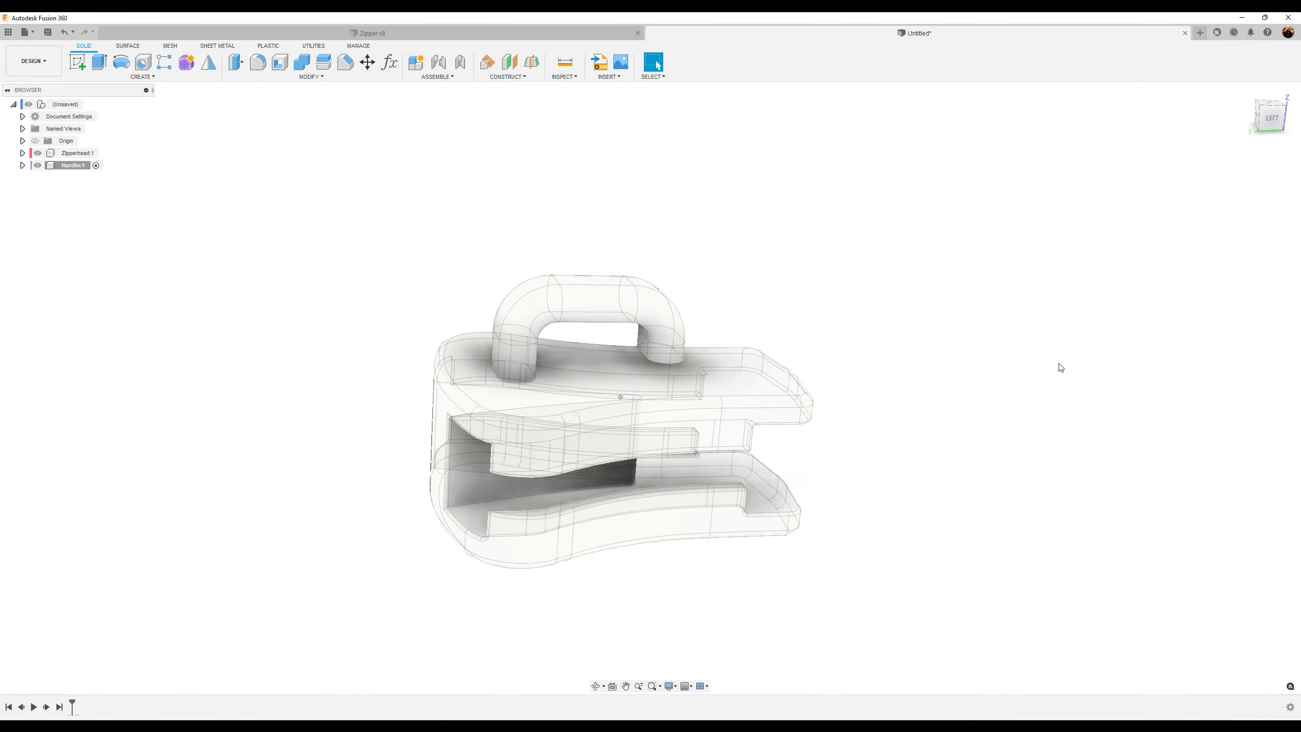
Start a new sketch on the horizontal origin plane of the Handle component
{"action": "middle_click_drag", "start_coordinate": [896, 248], "coordinate": [410, 159], "text": "shift"}
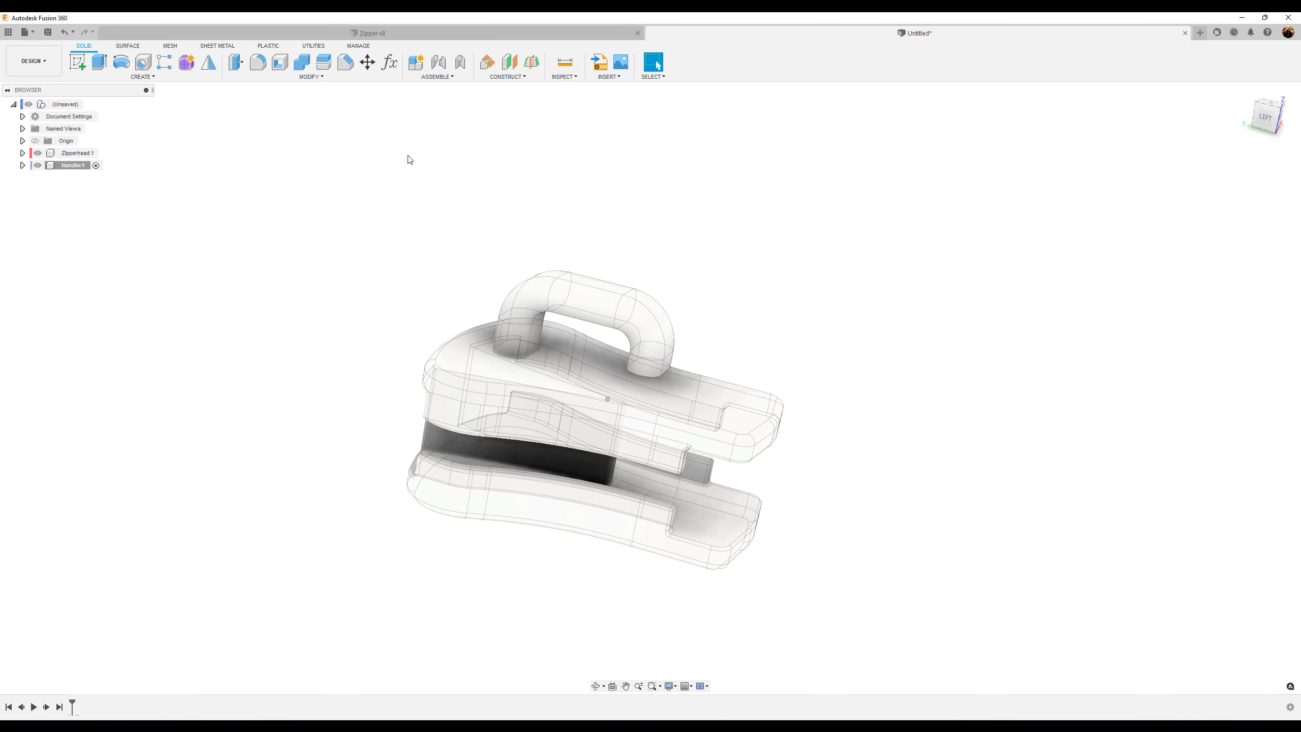
{"action": "left_click", "coordinate": [79, 63]}
{"action": "middle_click_drag", "start_coordinate": [430, 279], "coordinate": [467, 364], "text": "shift"}
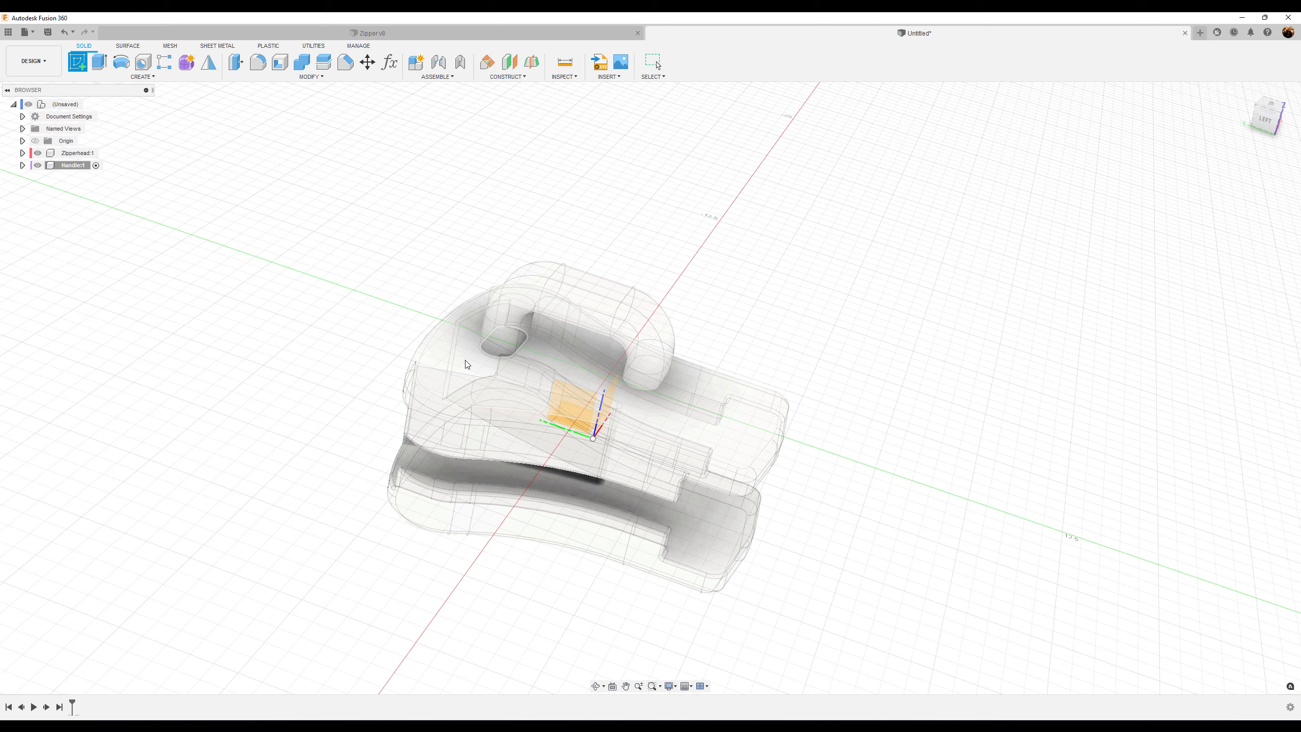
{"action": "left_click", "coordinate": [467, 364]}
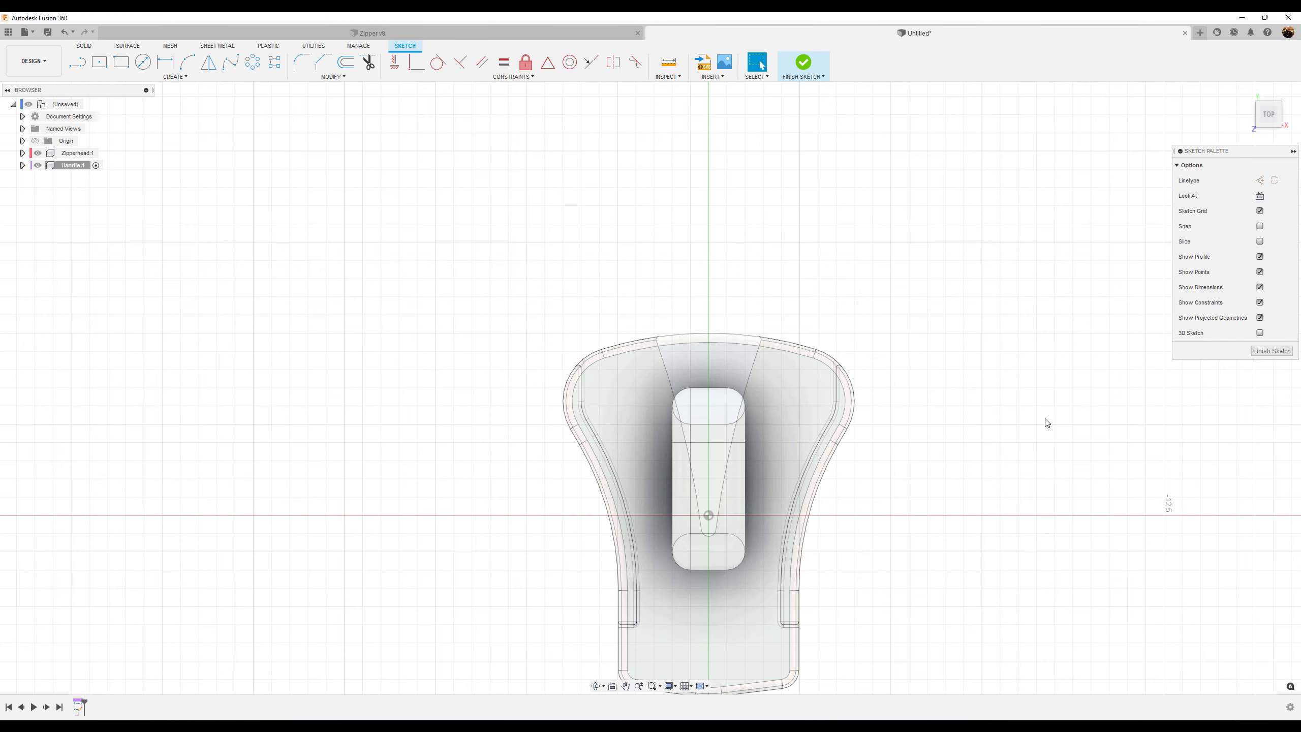
{"action": "mouse_move", "coordinate": [1045, 421]}
{"action": "middle_mouse_down"}
{"action": "mouse_move", "coordinate": [1110, 372]}
{"action": "mouse_move", "coordinate": [1097, 321]}
{"action": "middle_mouse_up"}
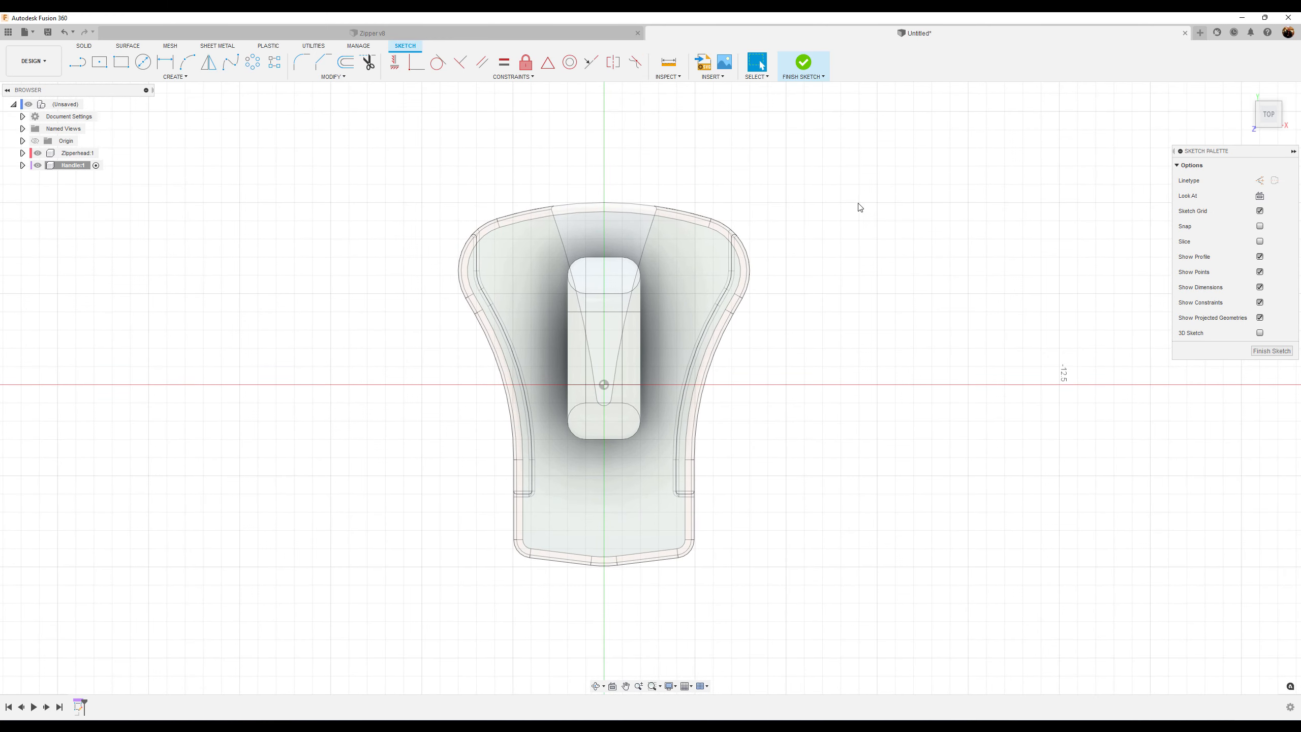
Draw two concentric circles centred below the zipper head's knob
{"action": "left_click", "coordinate": [144, 64]}
{"action": "left_click", "coordinate": [603, 469]}
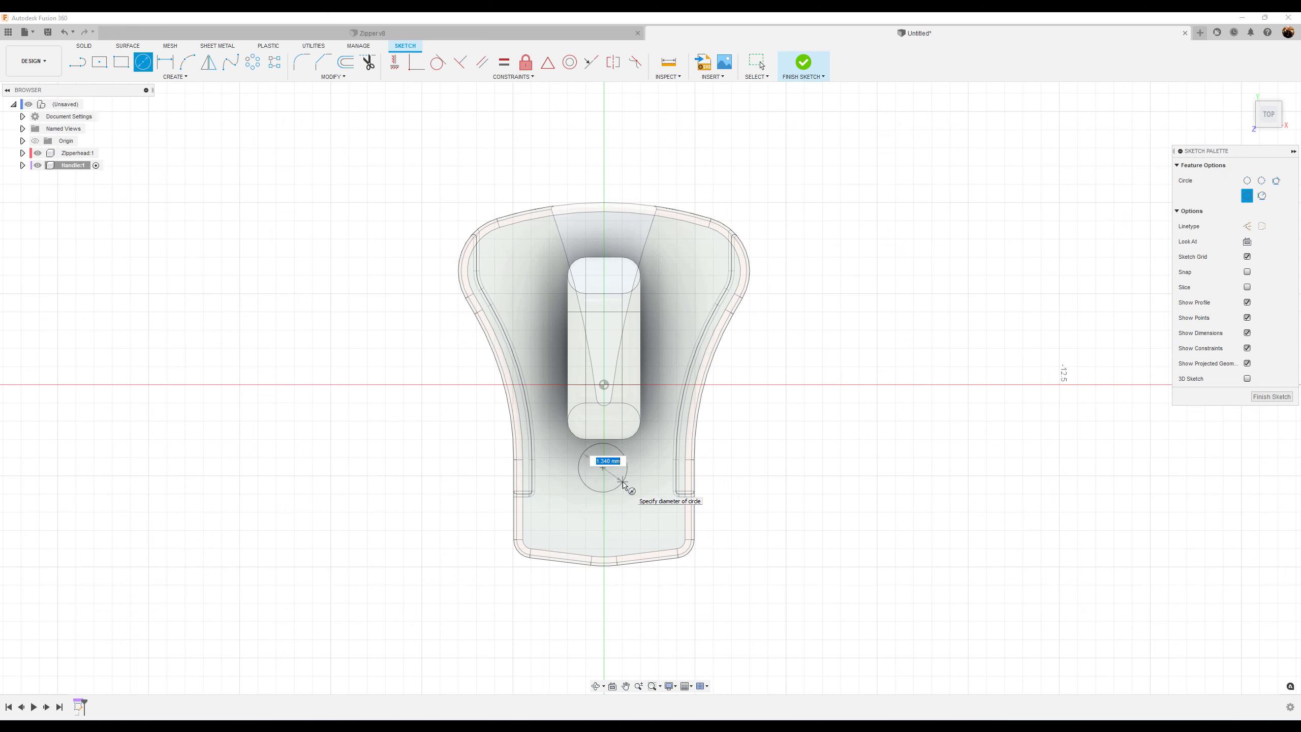
{"action": "left_click", "coordinate": [623, 484]}
{"action": "left_click", "coordinate": [606, 470]}
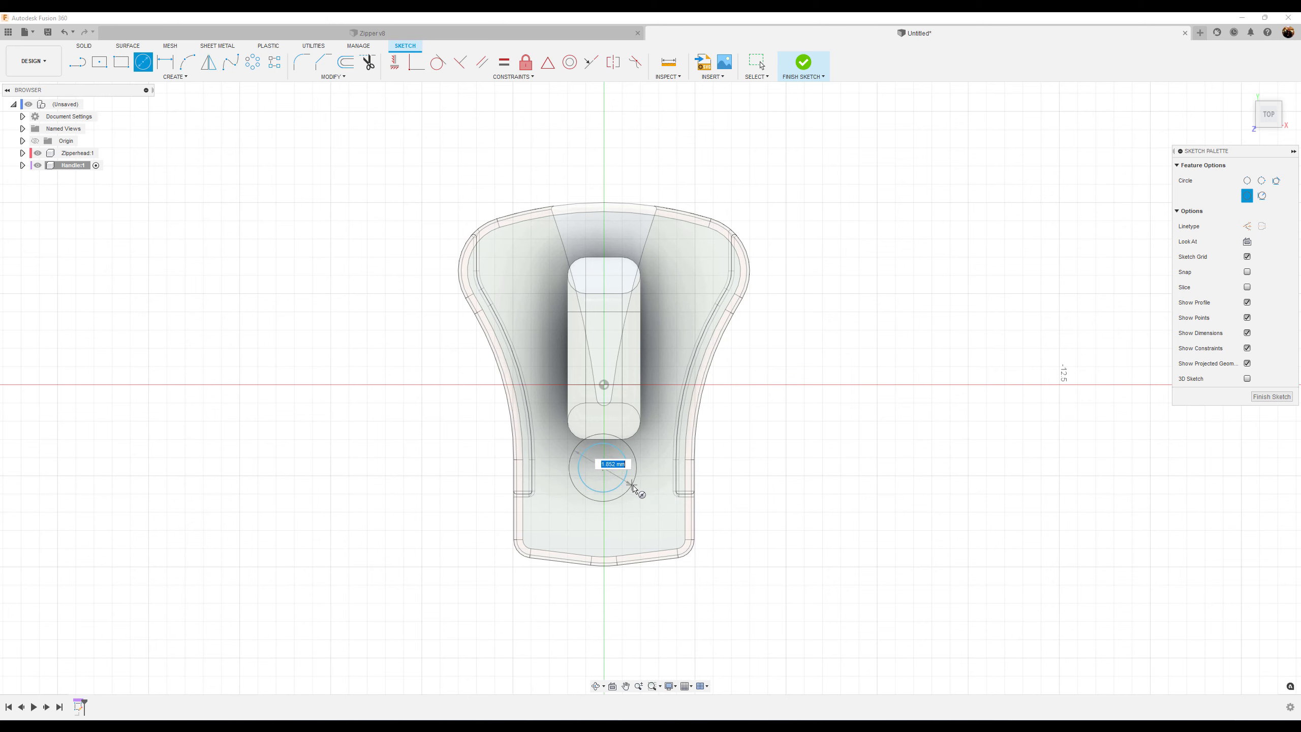
{"action": "left_click", "coordinate": [644, 493]}
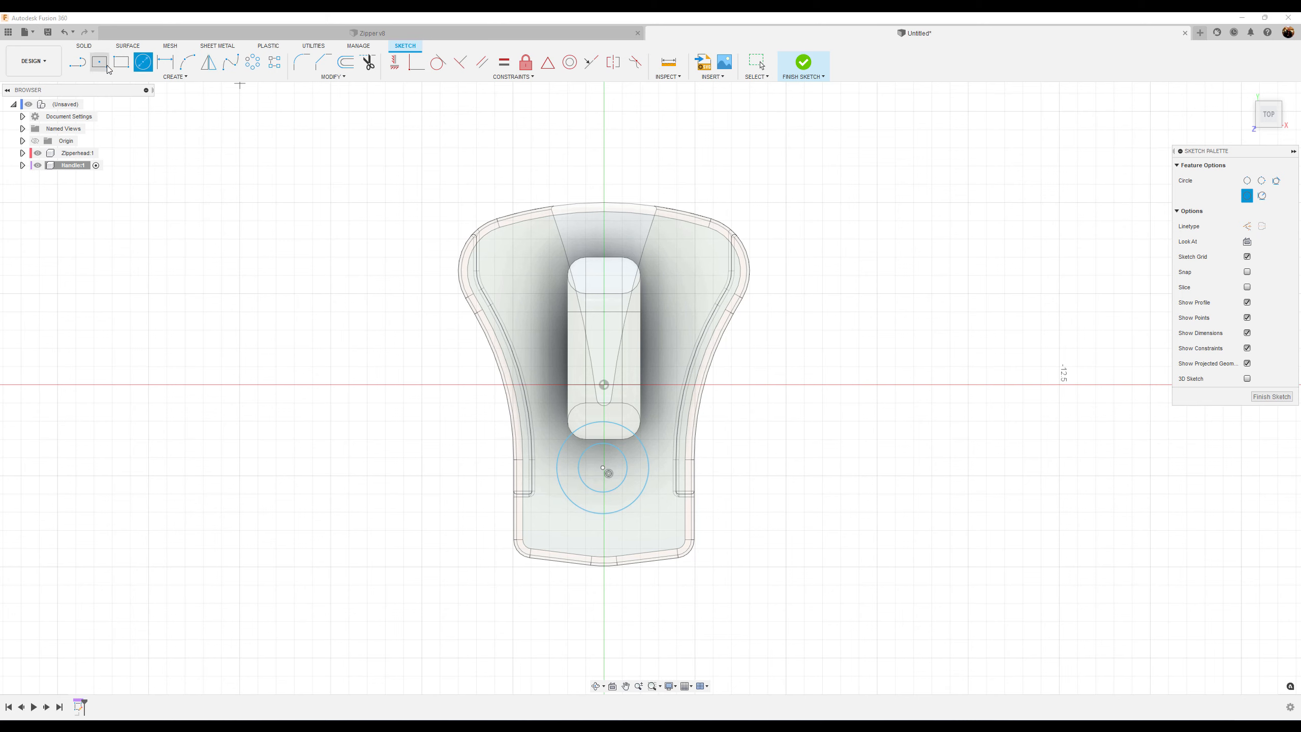
Dimension the outer circle's diameter as 5 mm
{"action": "left_click", "coordinate": [165, 62]}
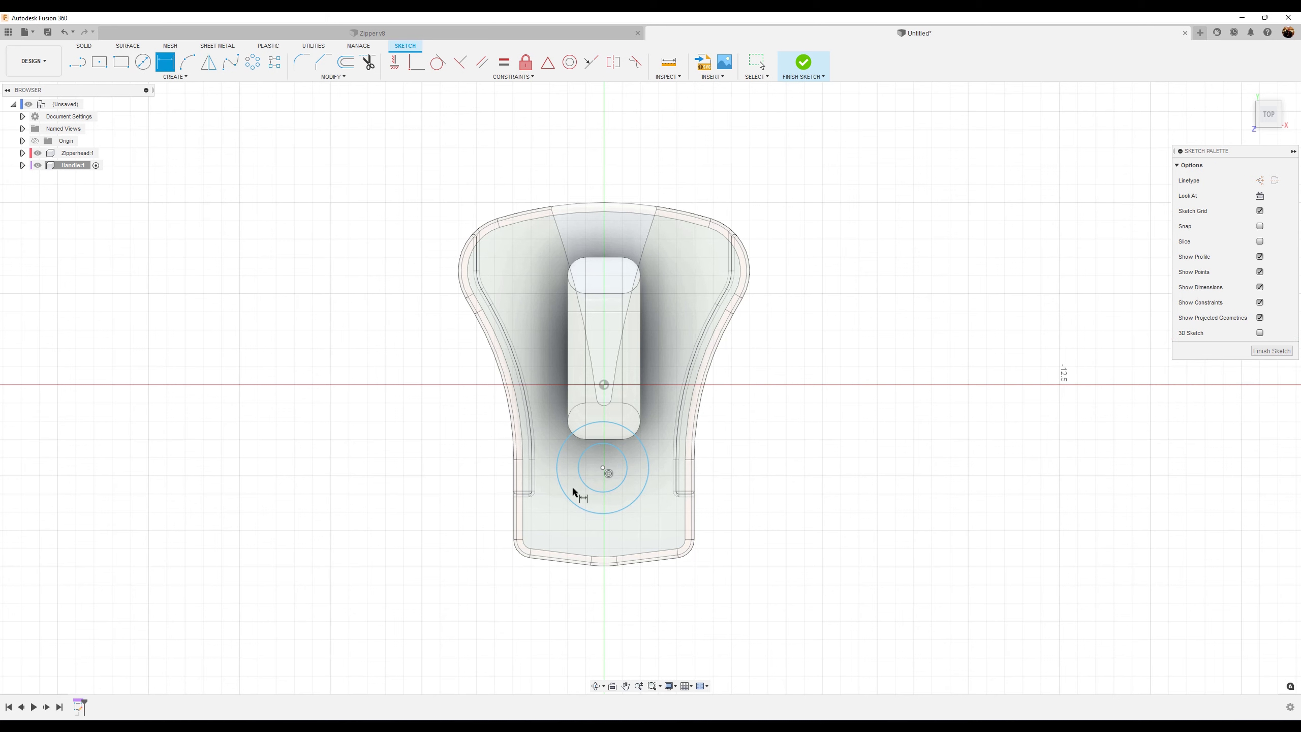
{"action": "left_click", "coordinate": [652, 472]}
{"action": "left_click", "coordinate": [660, 441]}
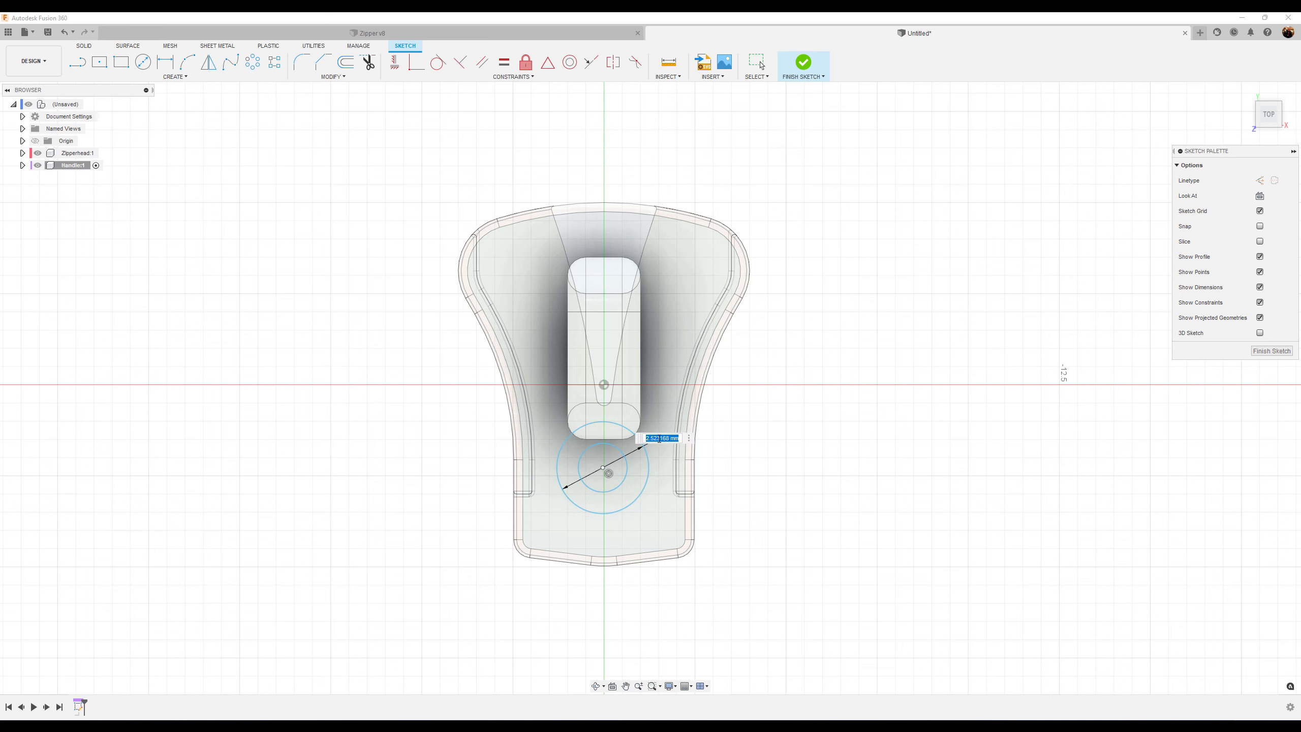
{"action": "key", "text": "Return"}
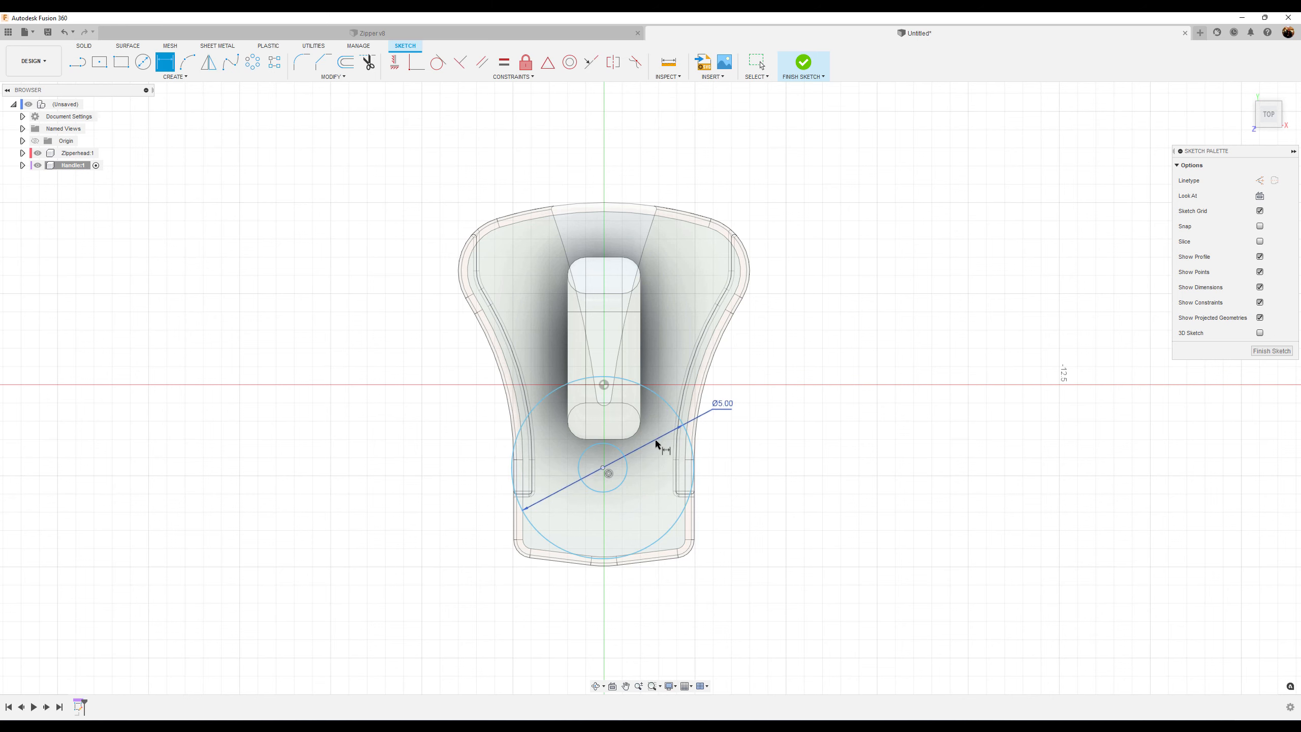
Dimension the inner circle's diameter as 3.75 mm
{"action": "left_click", "coordinate": [629, 477]}
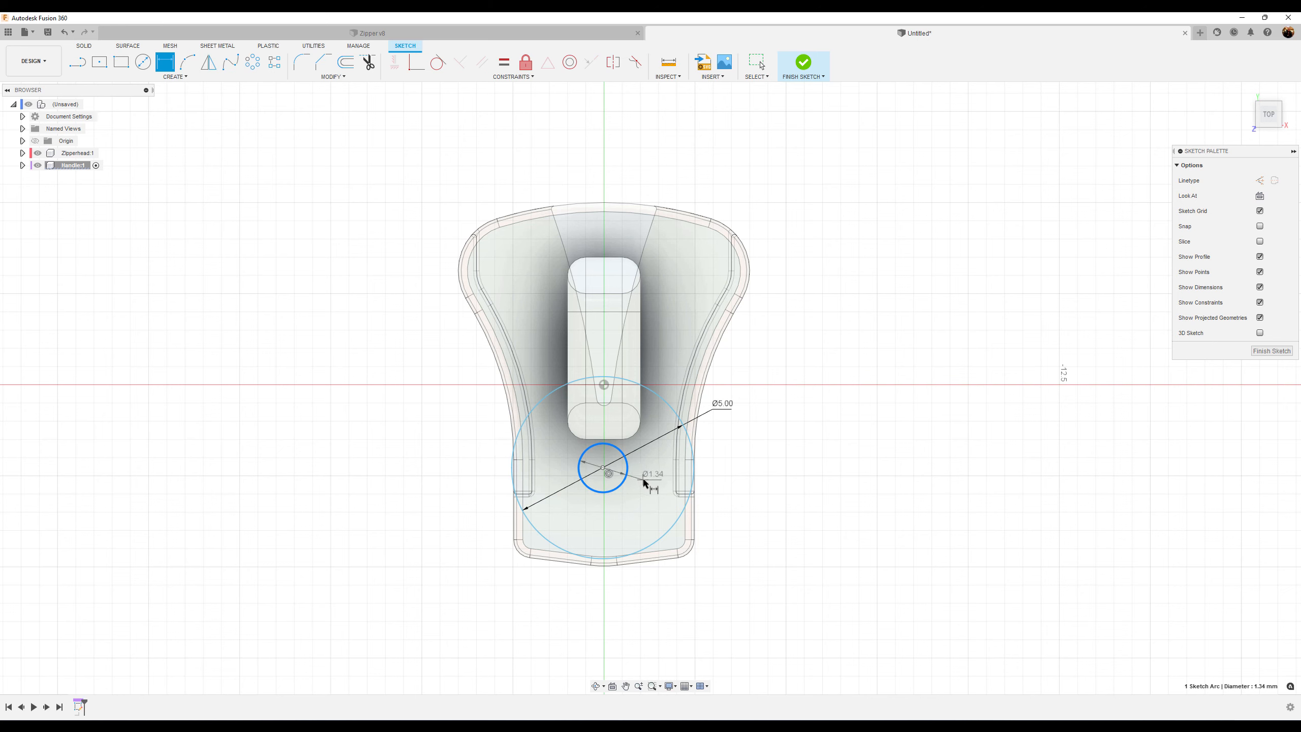
{"action": "left_click", "coordinate": [647, 481]}
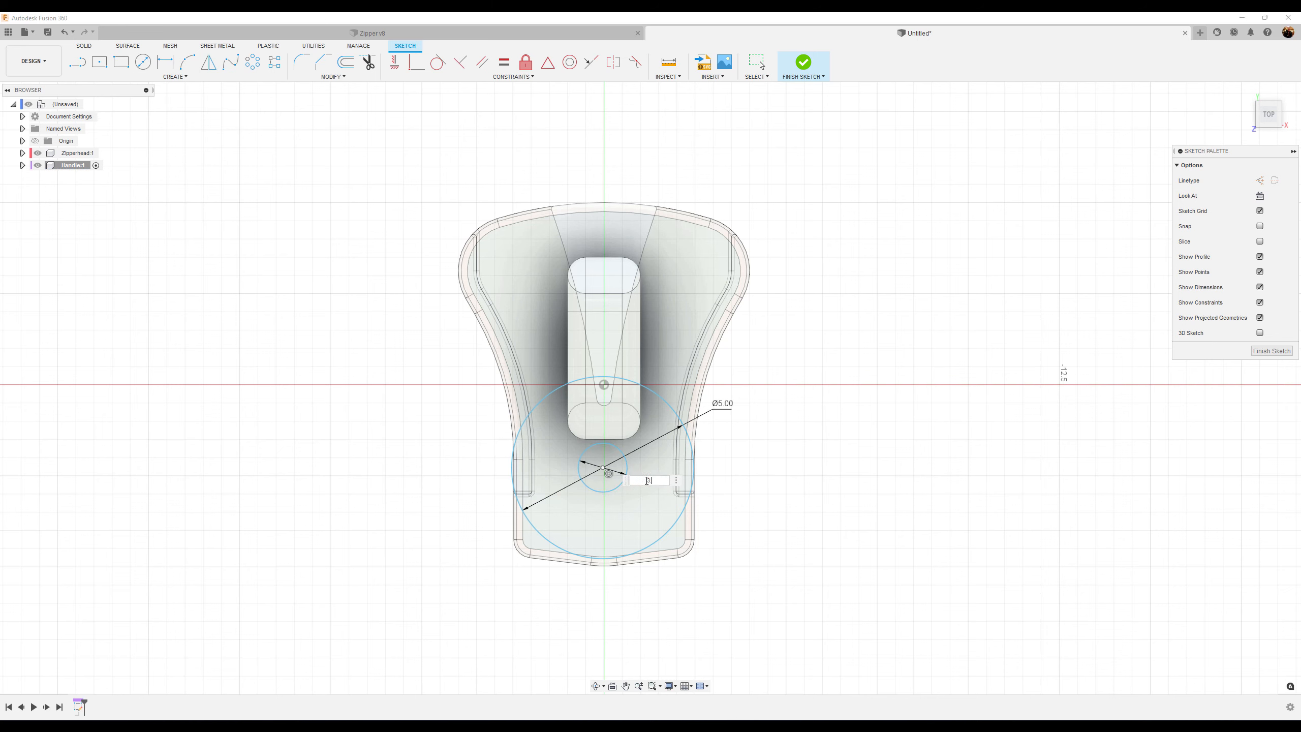
{"action": "type", "text": "3.75"}
{"action": "key", "text": "Return"}
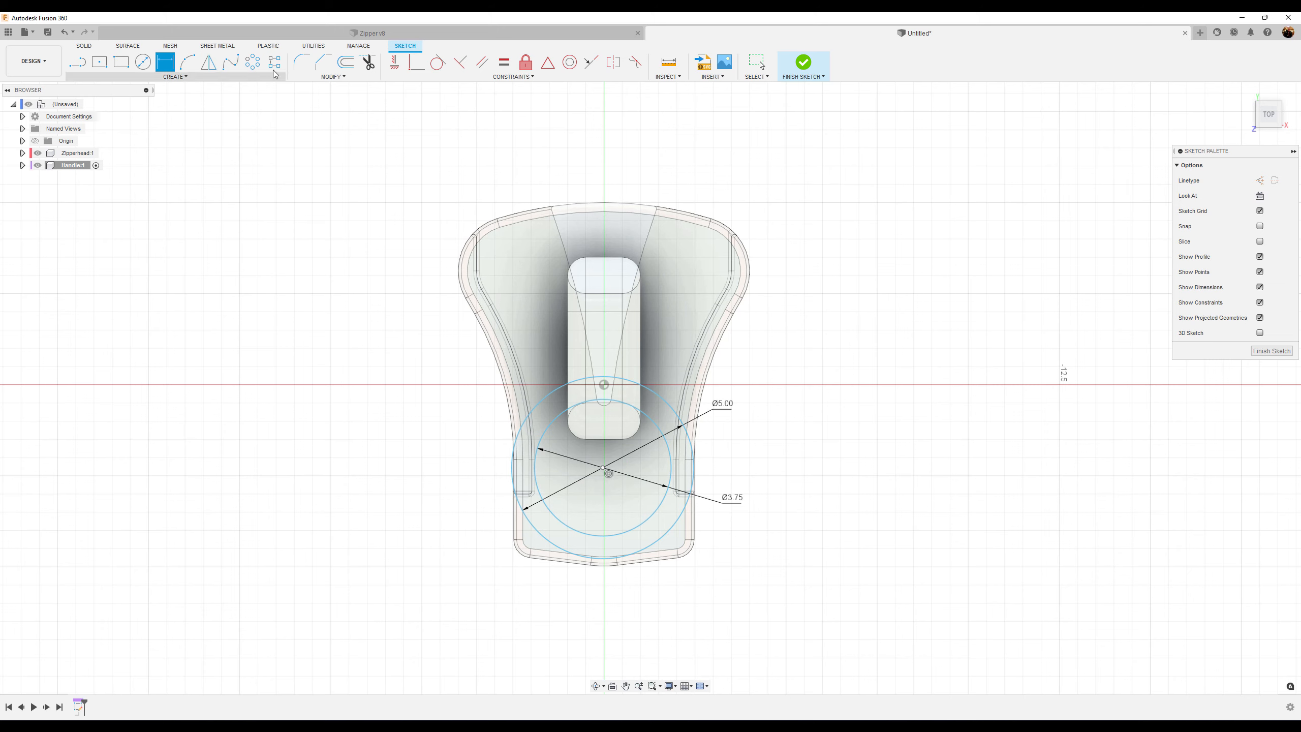
Constrain the circles' centre vertically in line with the origin point
{"action": "left_click", "coordinate": [395, 64]}
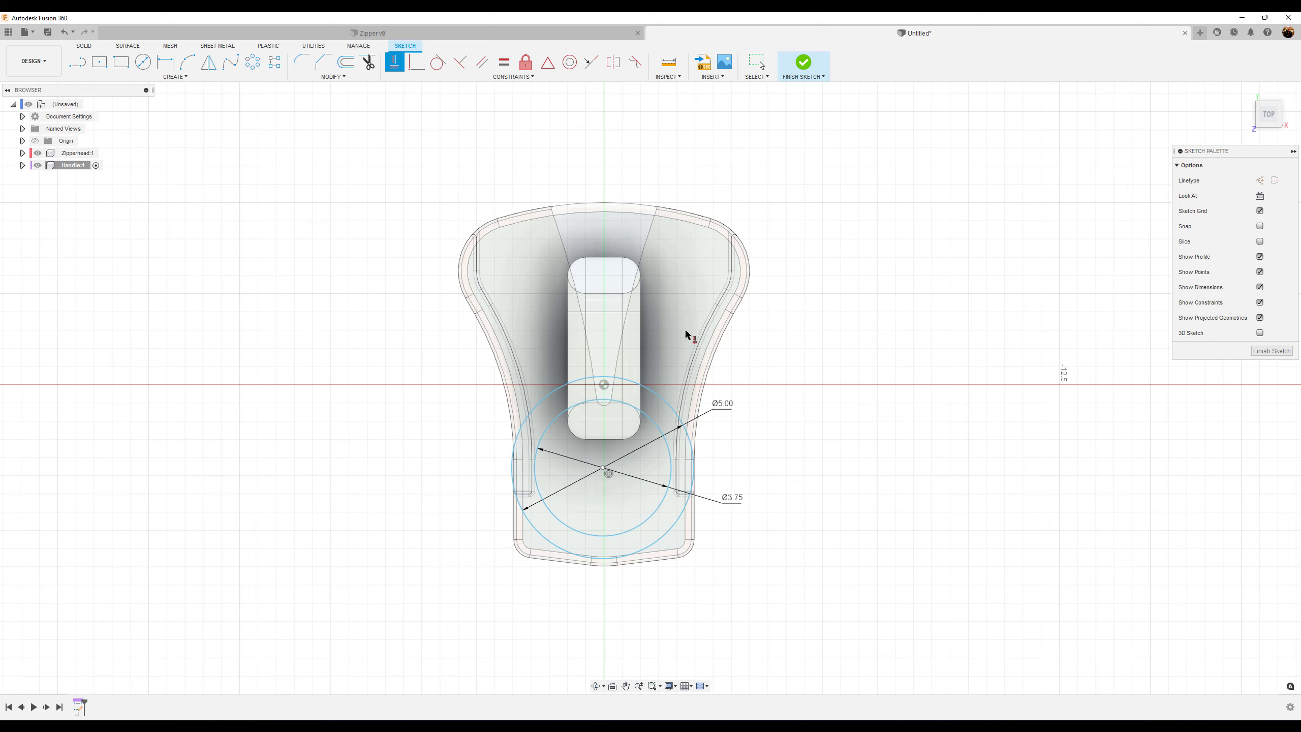
{"action": "left_click", "coordinate": [604, 468]}
{"action": "left_click", "coordinate": [604, 385]}
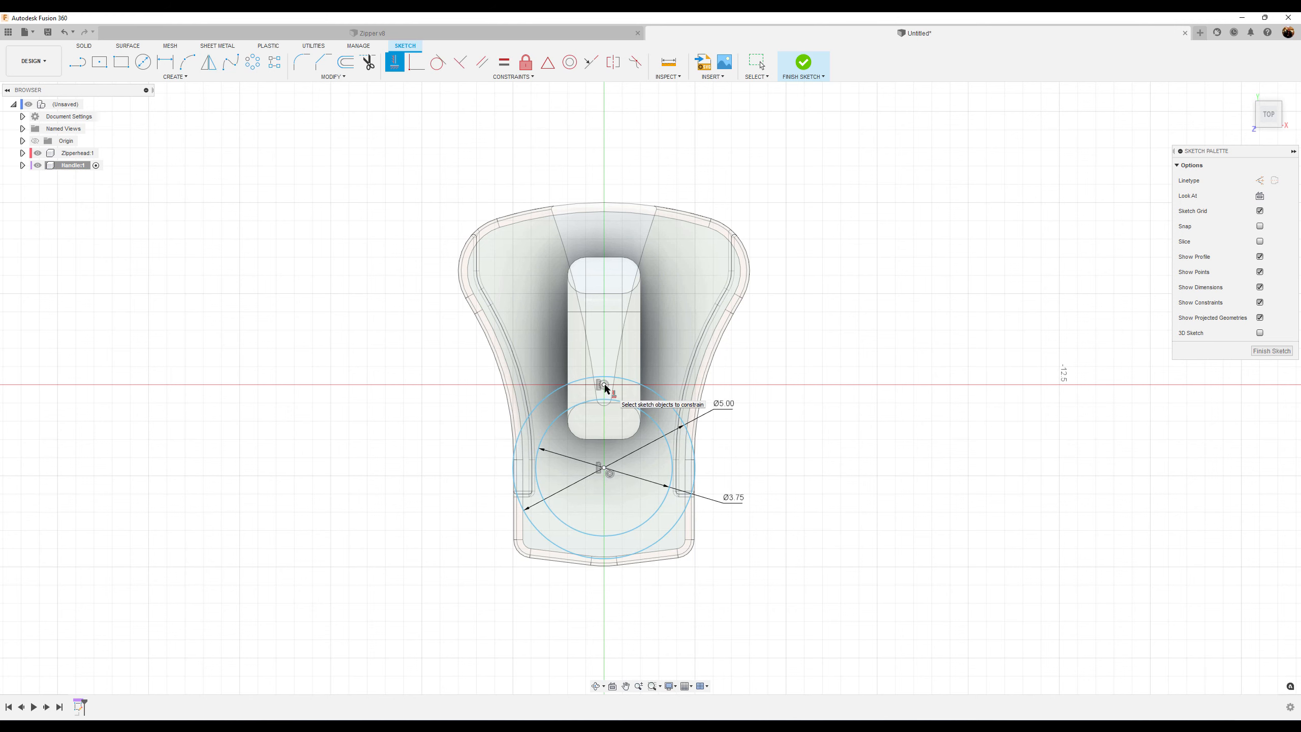
Dimension the circles' centre 1.75 mm below the origin point
{"action": "left_click", "coordinate": [164, 63]}
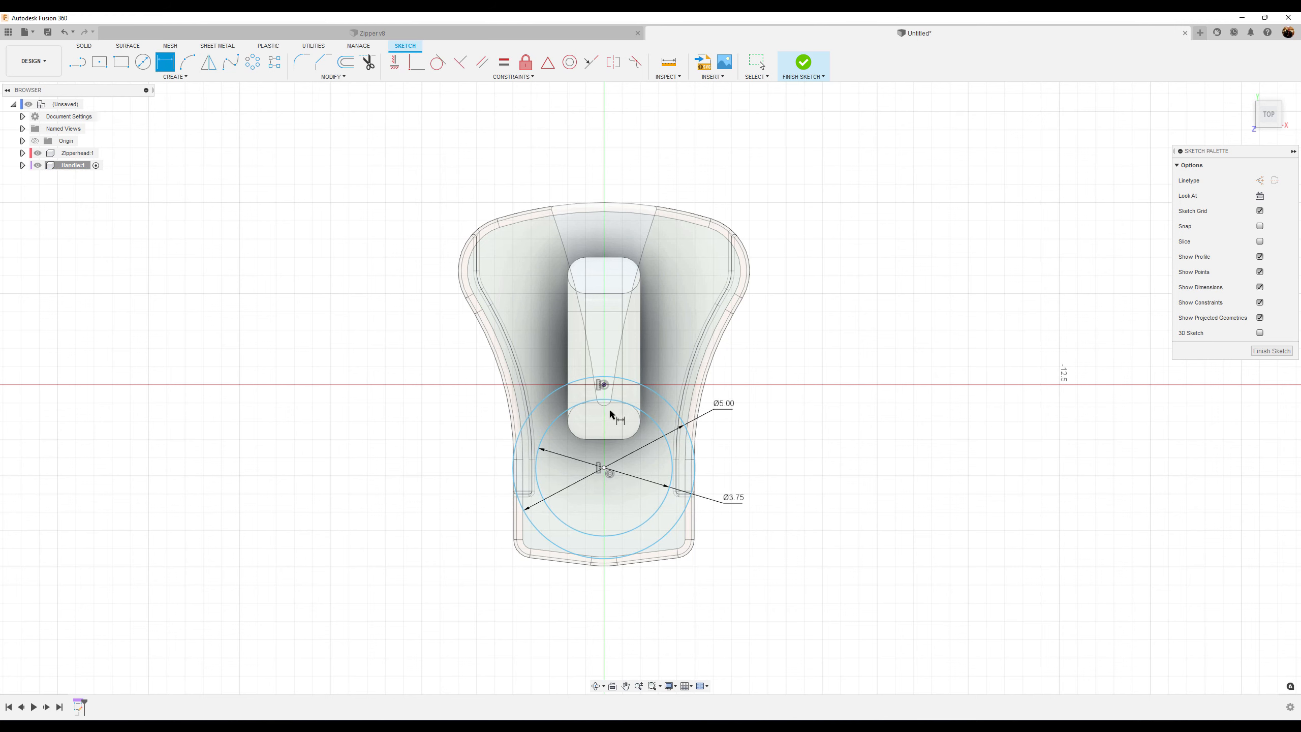
{"action": "left_click", "coordinate": [604, 467]}
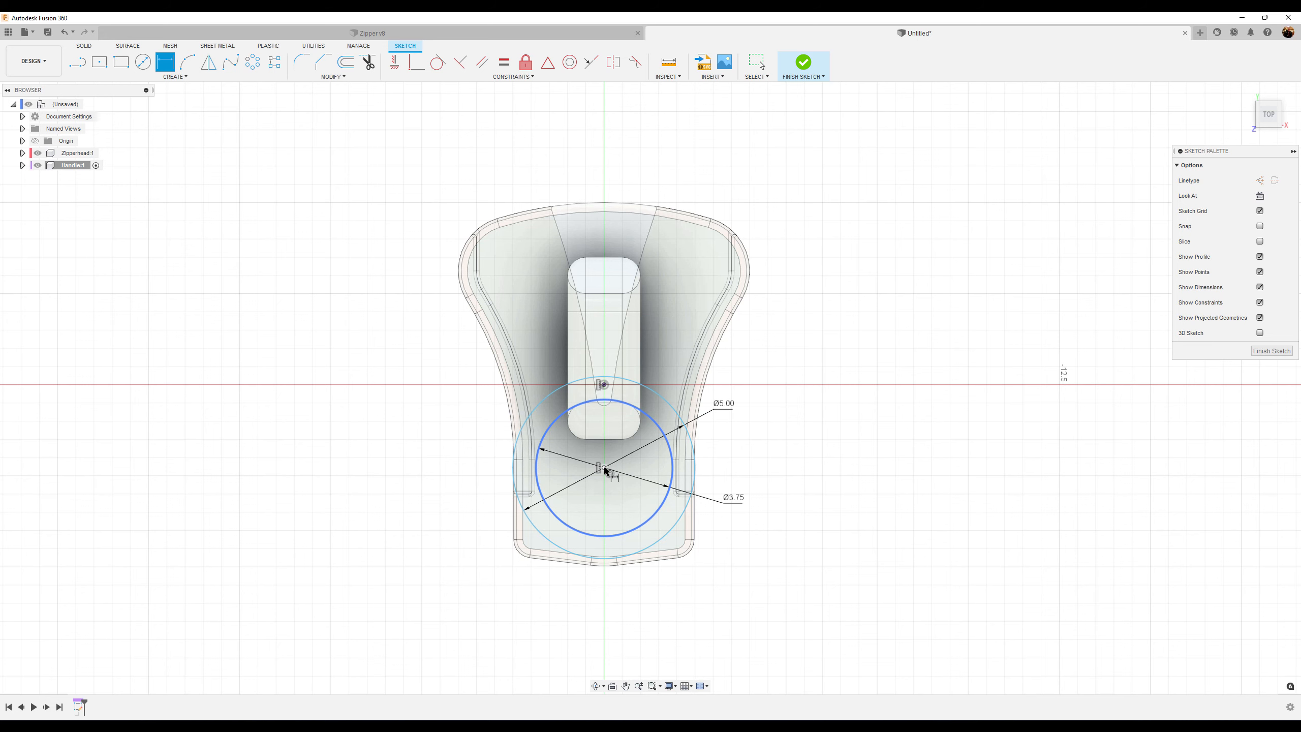
{"action": "left_click", "coordinate": [604, 386]}
{"action": "left_click", "coordinate": [440, 424]}
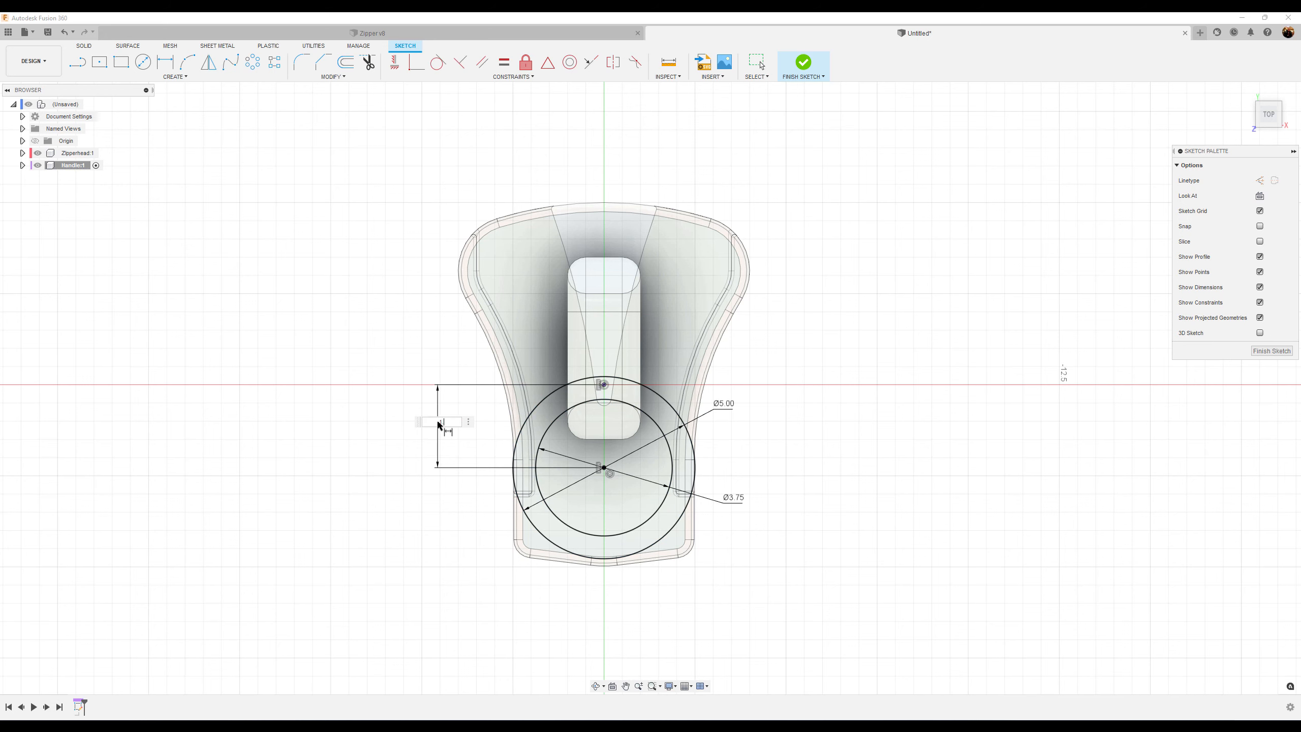
{"action": "type", "text": "1.75"}
{"action": "key", "text": "Return"}
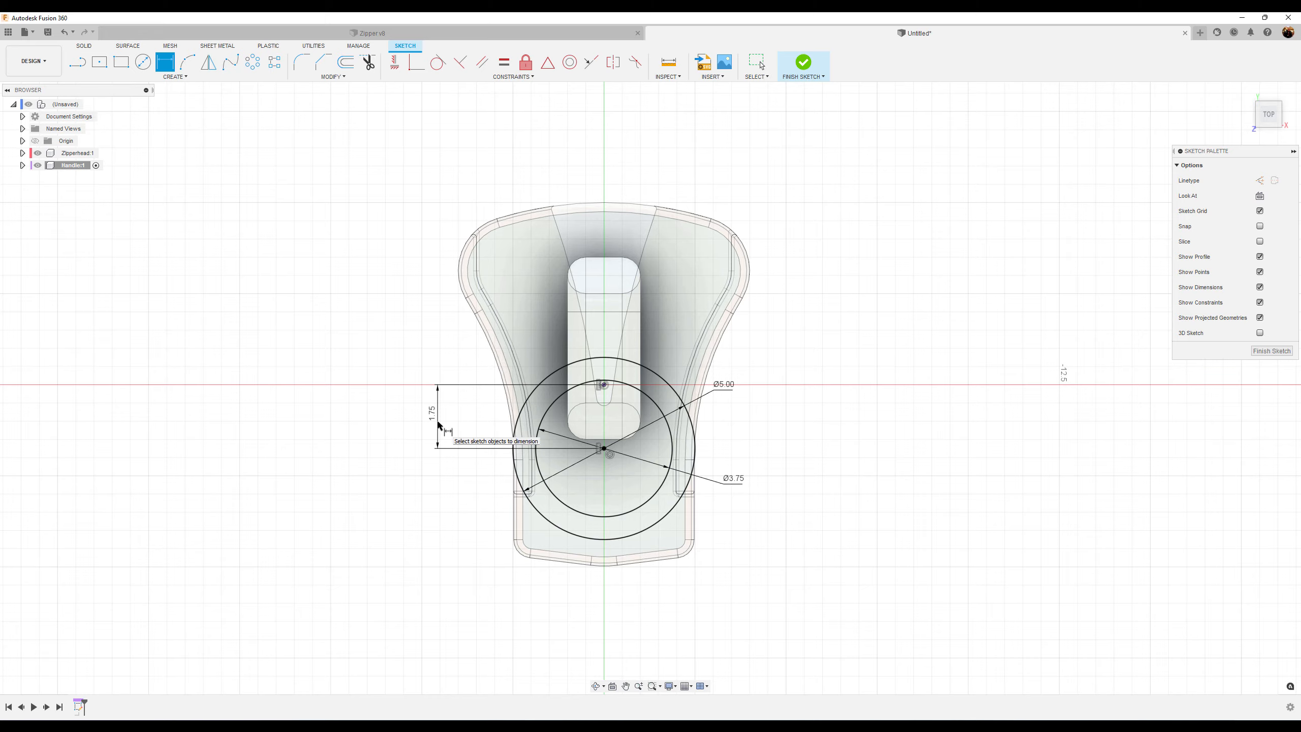
Hide the Zipperhead component and draw a vertical line down from the outer circle's left edge
{"action": "scroll", "coordinate": [761, 523], "scroll_direction": "down", "scroll_amount": 3}
{"action": "mouse_move", "coordinate": [813, 569]}
{"action": "middle_mouse_down"}
{"action": "mouse_move", "coordinate": [711, 414]}
{"action": "mouse_move", "coordinate": [717, 390]}
{"action": "mouse_move", "coordinate": [707, 401]}
{"action": "middle_mouse_up"}
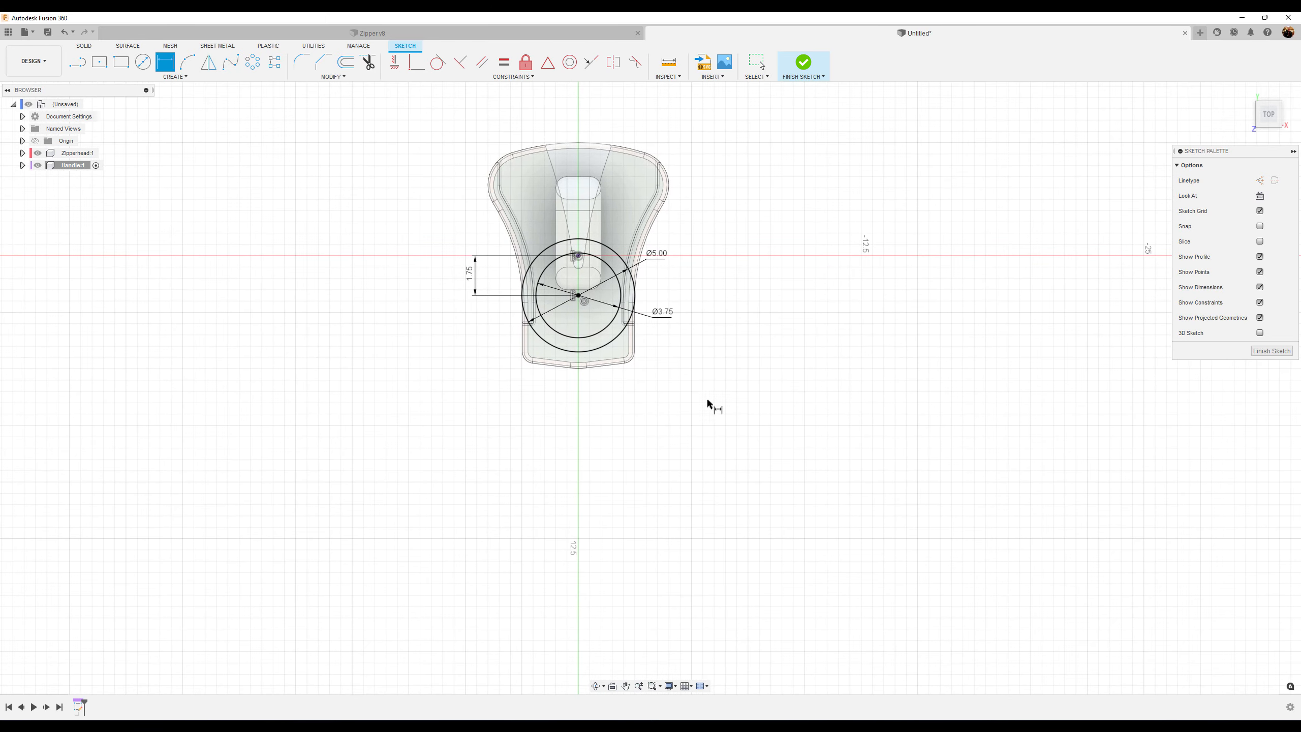
{"action": "key", "text": "l"}
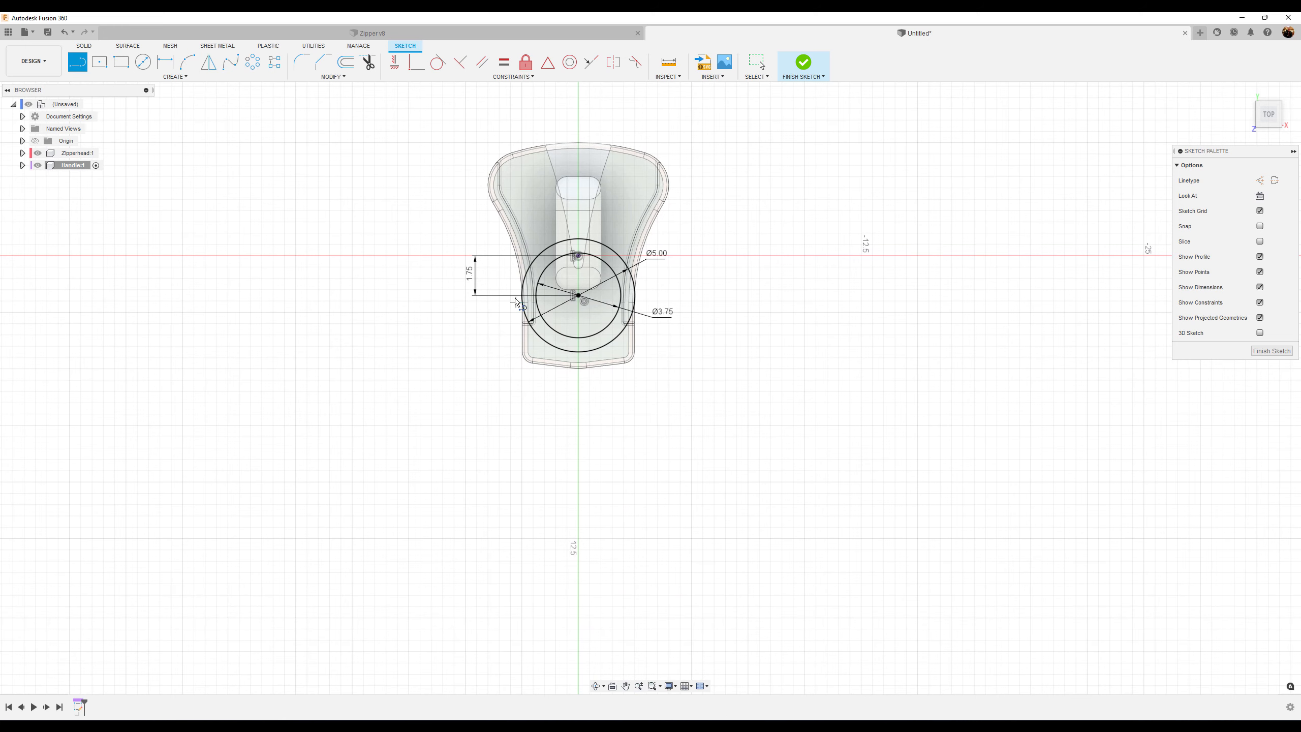
{"action": "scroll", "coordinate": [525, 282], "scroll_direction": "up", "scroll_amount": 5}
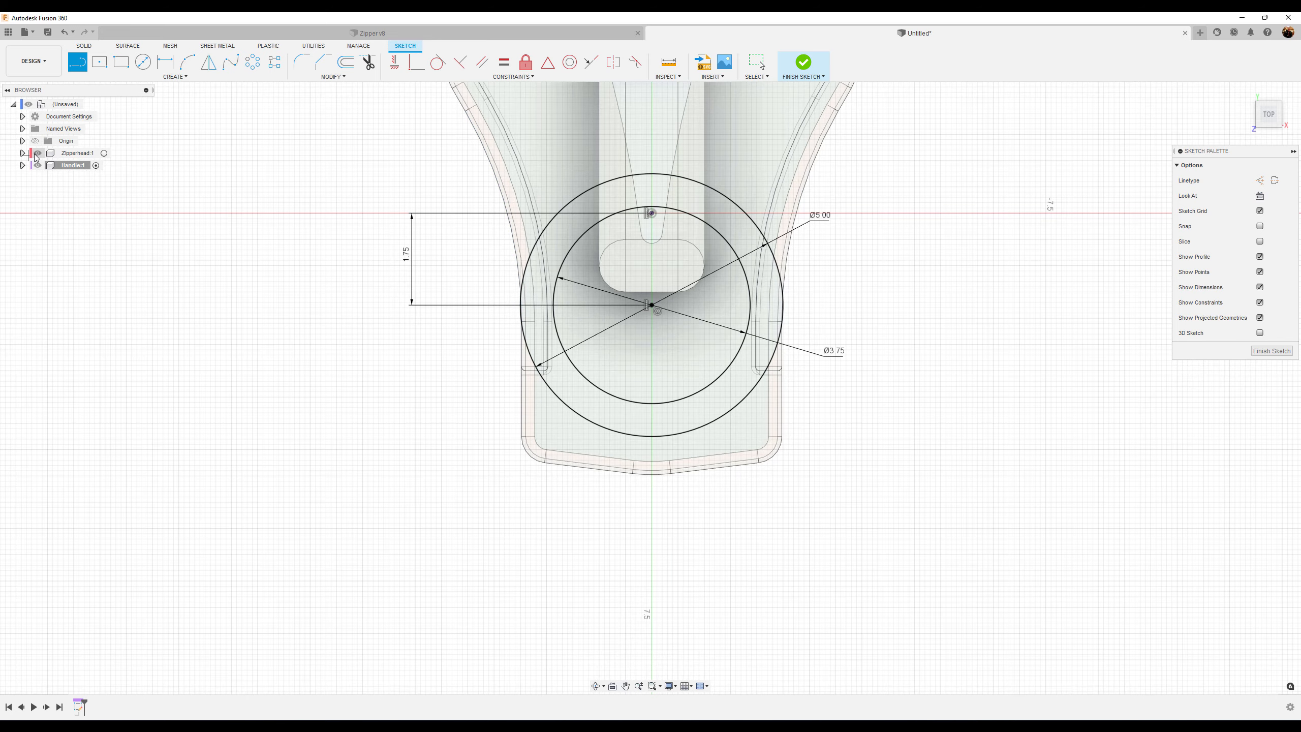
{"action": "left_click", "coordinate": [38, 153]}
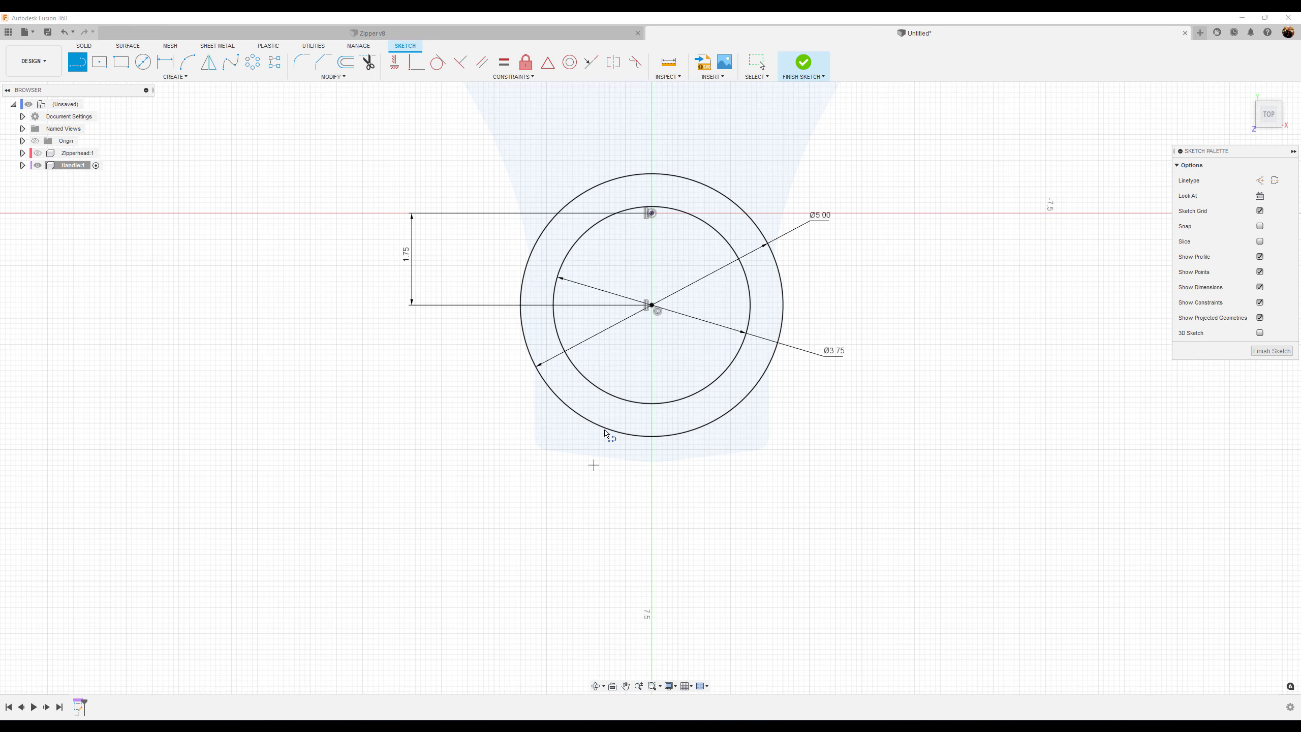
{"action": "left_click", "coordinate": [520, 318]}
{"action": "scroll", "coordinate": [517, 574], "scroll_direction": "down", "scroll_amount": 3}
{"action": "middle_click_drag", "start_coordinate": [517, 575], "coordinate": [527, 446]}
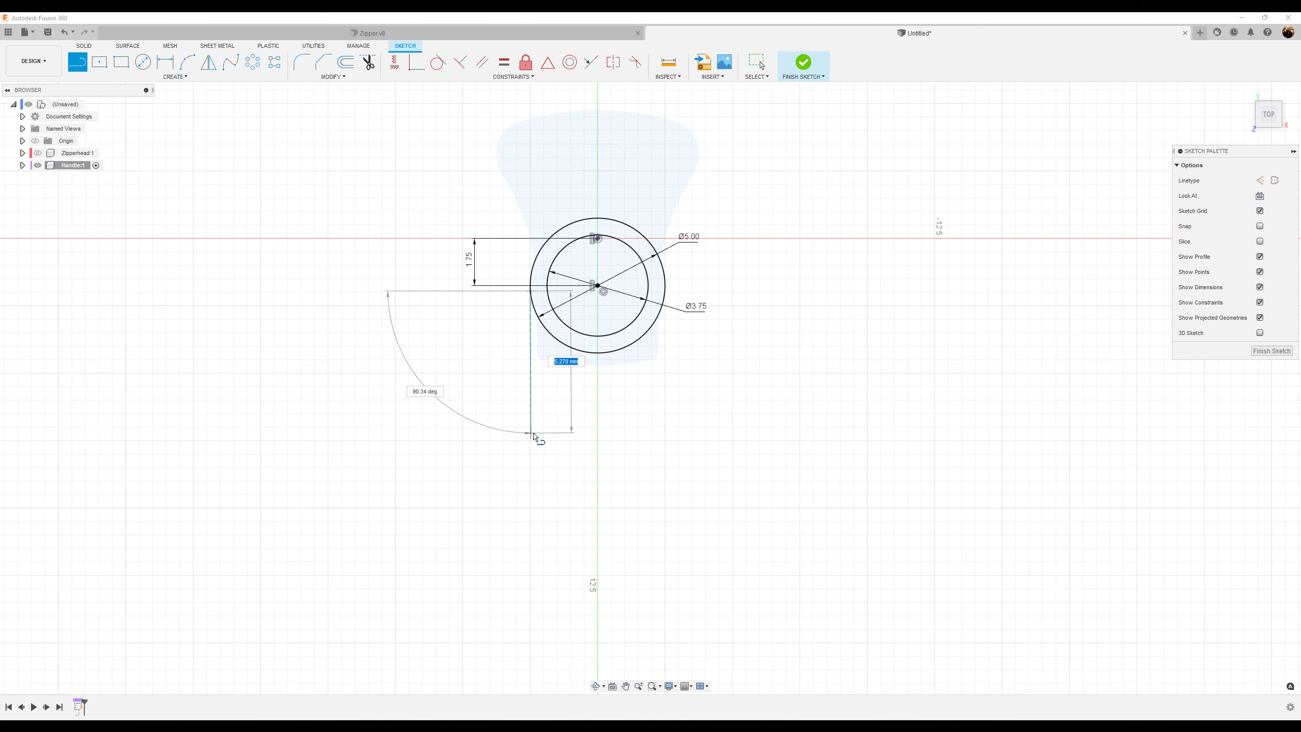
{"action": "left_click", "coordinate": [534, 436]}
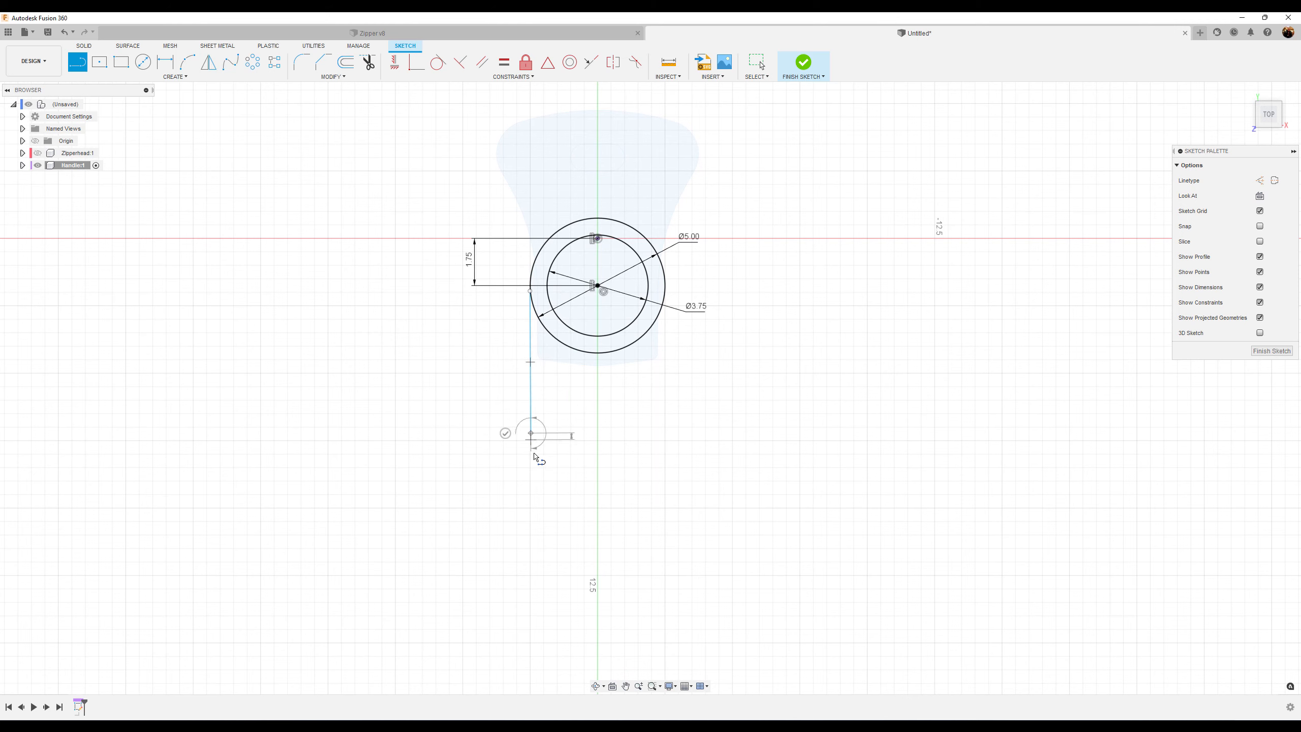
Continue with a short tangent arc curving down from the line's lower end
{"action": "left_click_drag", "start_coordinate": [531, 435], "coordinate": [502, 610]}
{"action": "scroll", "coordinate": [517, 492], "scroll_direction": "down", "scroll_amount": 4}
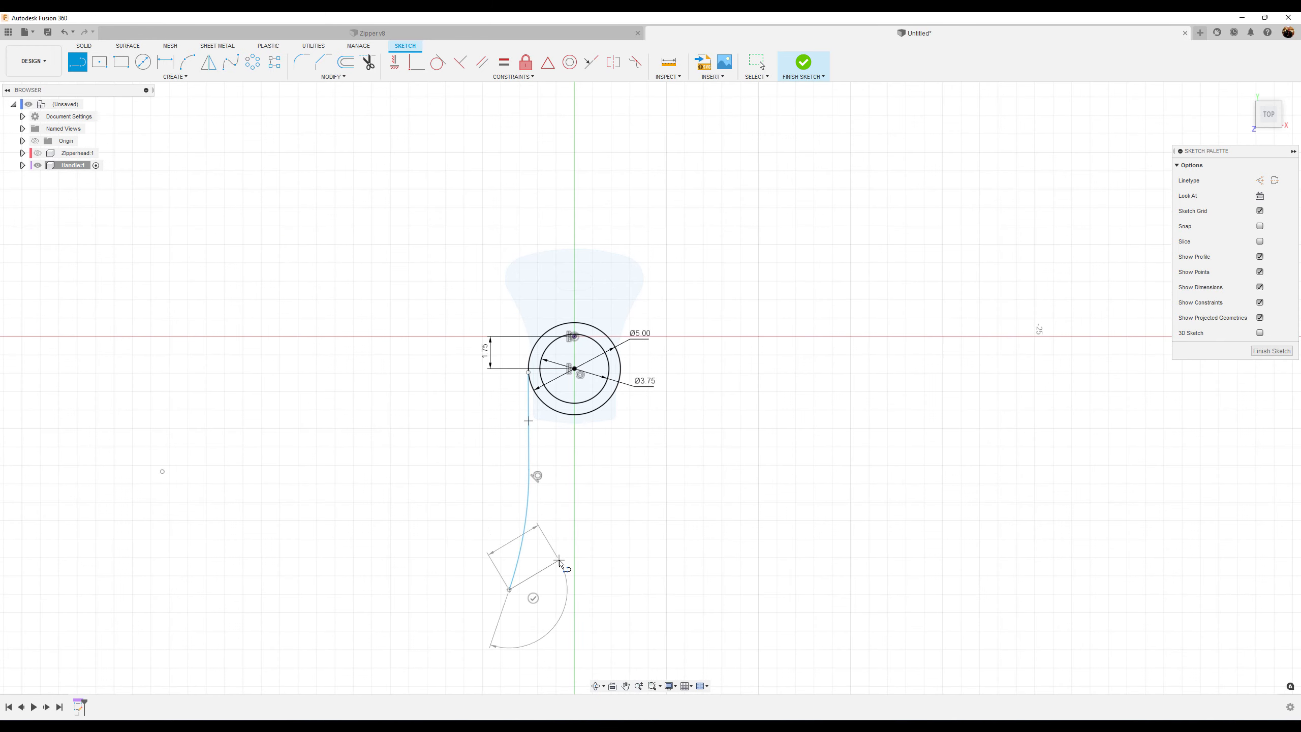
{"action": "scroll", "coordinate": [507, 297], "scroll_direction": "up", "scroll_amount": 6}
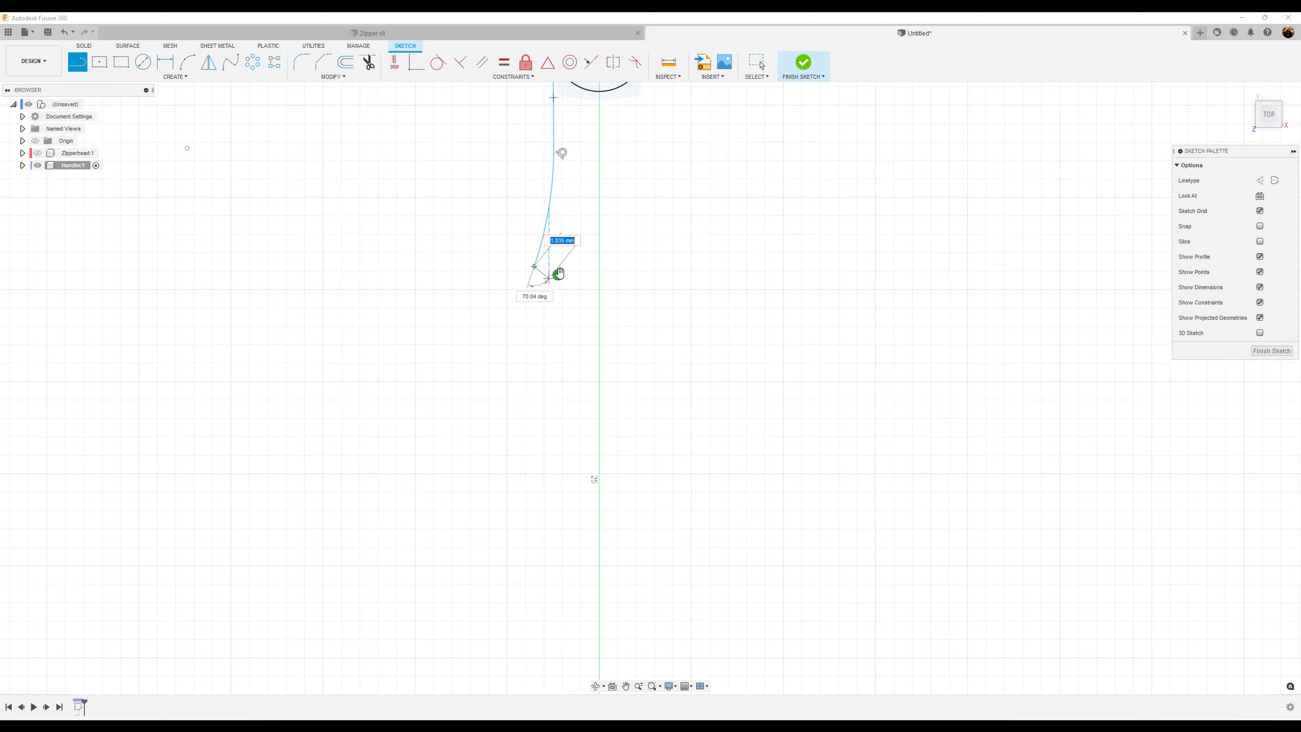
{"action": "key", "text": "Escape"}
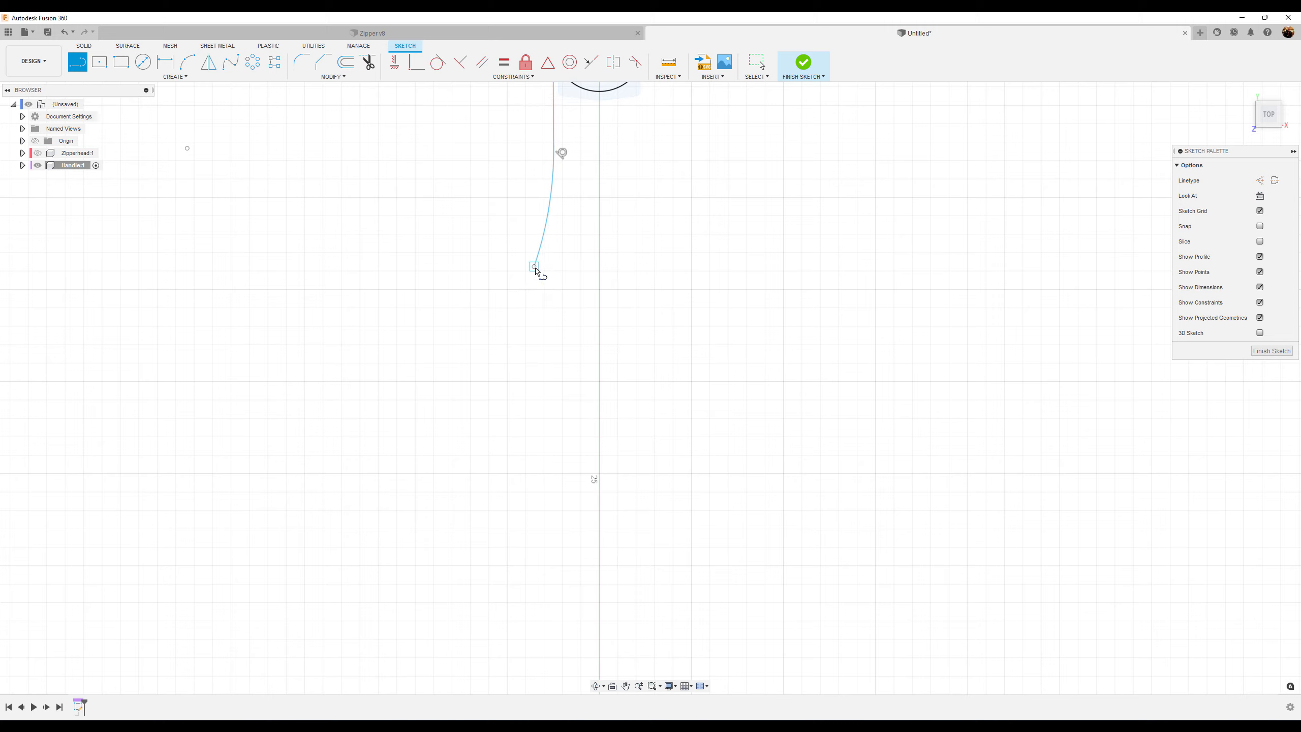
Draw a large tangent arc, about 12 mm radius, sweeping round from the short arc's end
{"action": "mouse_move", "coordinate": [534, 267]}
{"action": "left_mouse_down"}
{"action": "mouse_move", "coordinate": [494, 332]}
{"action": "mouse_move", "coordinate": [491, 378]}
{"action": "mouse_move", "coordinate": [573, 448]}
{"action": "mouse_move", "coordinate": [843, 493]}
{"action": "mouse_move", "coordinate": [976, 407]}
{"action": "mouse_move", "coordinate": [960, 295]}
{"action": "left_mouse_up"}
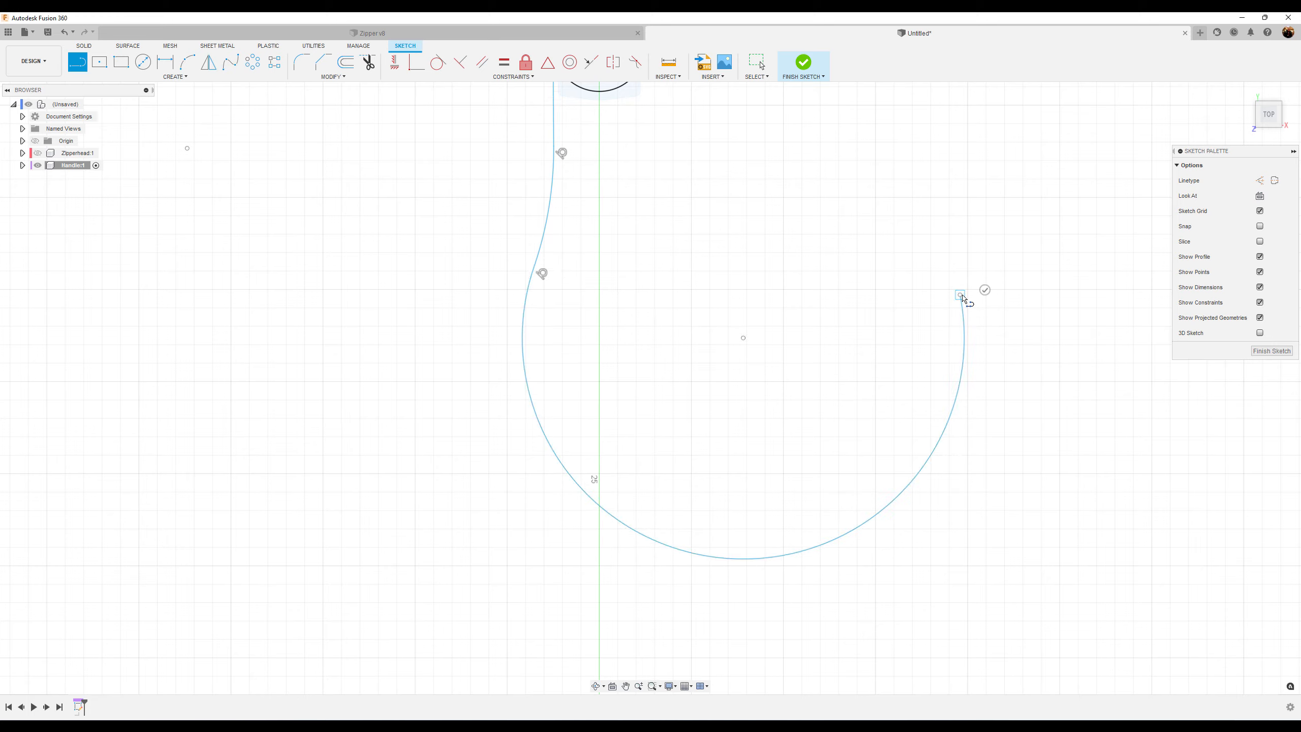
{"action": "scroll", "coordinate": [879, 277], "scroll_direction": "down", "scroll_amount": 3}
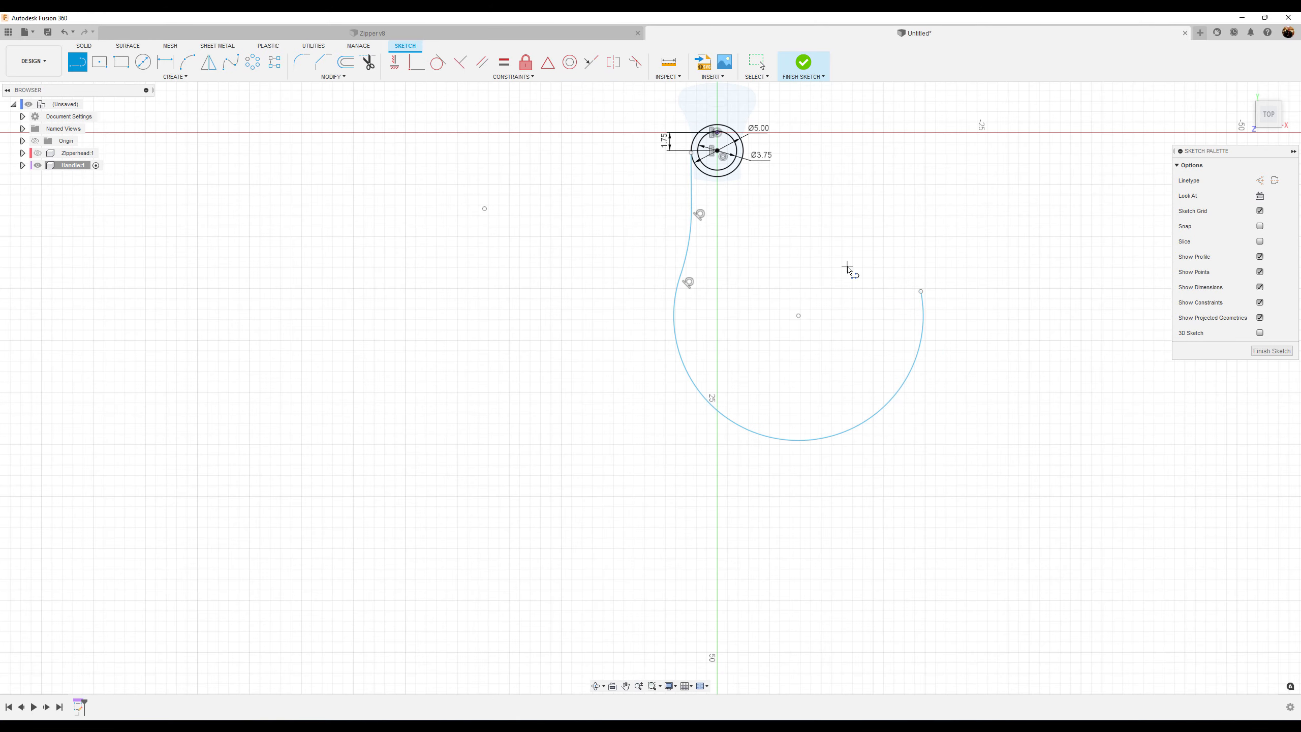
{"action": "key", "text": "Escape"}
Make the line's top endpoint coincident with the outer circle and tangent to it
{"action": "scroll", "coordinate": [516, 217], "scroll_direction": "up", "scroll_amount": 5}
{"action": "left_click_drag", "start_coordinate": [519, 208], "coordinate": [519, 239]}
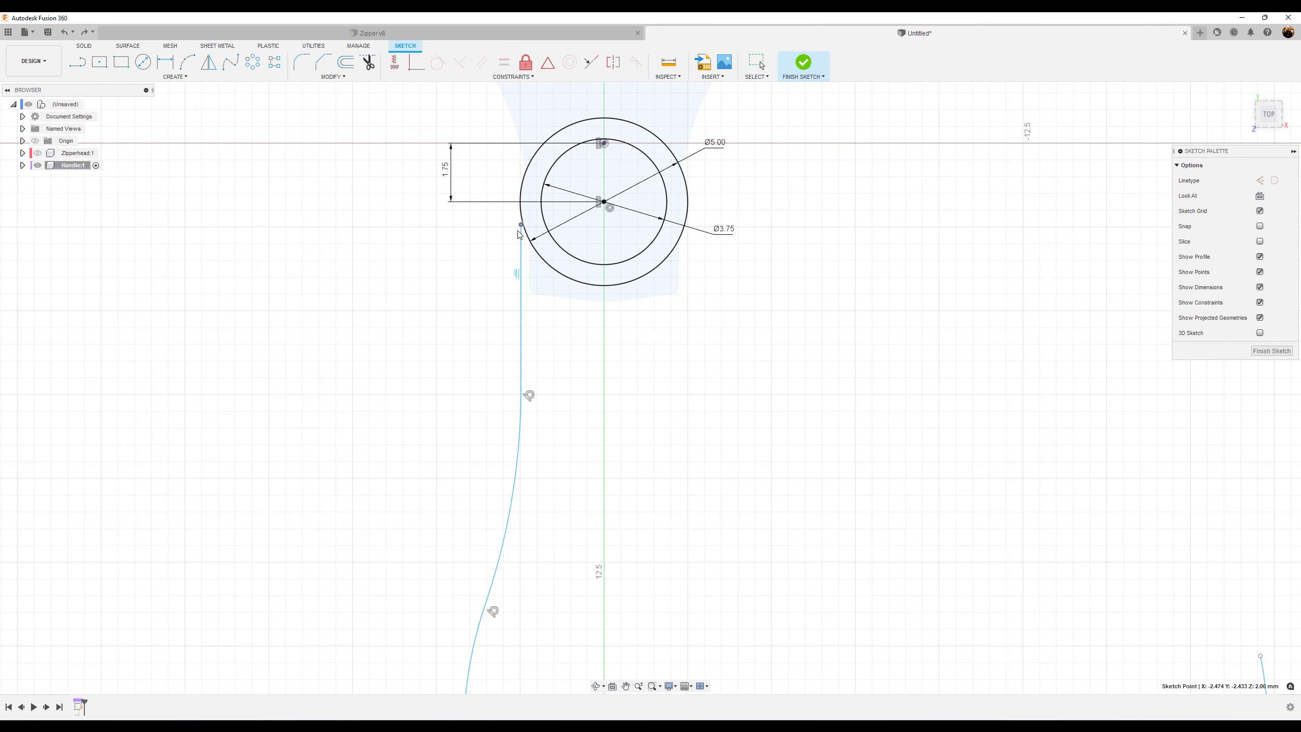
{"action": "left_click", "coordinate": [416, 62]}
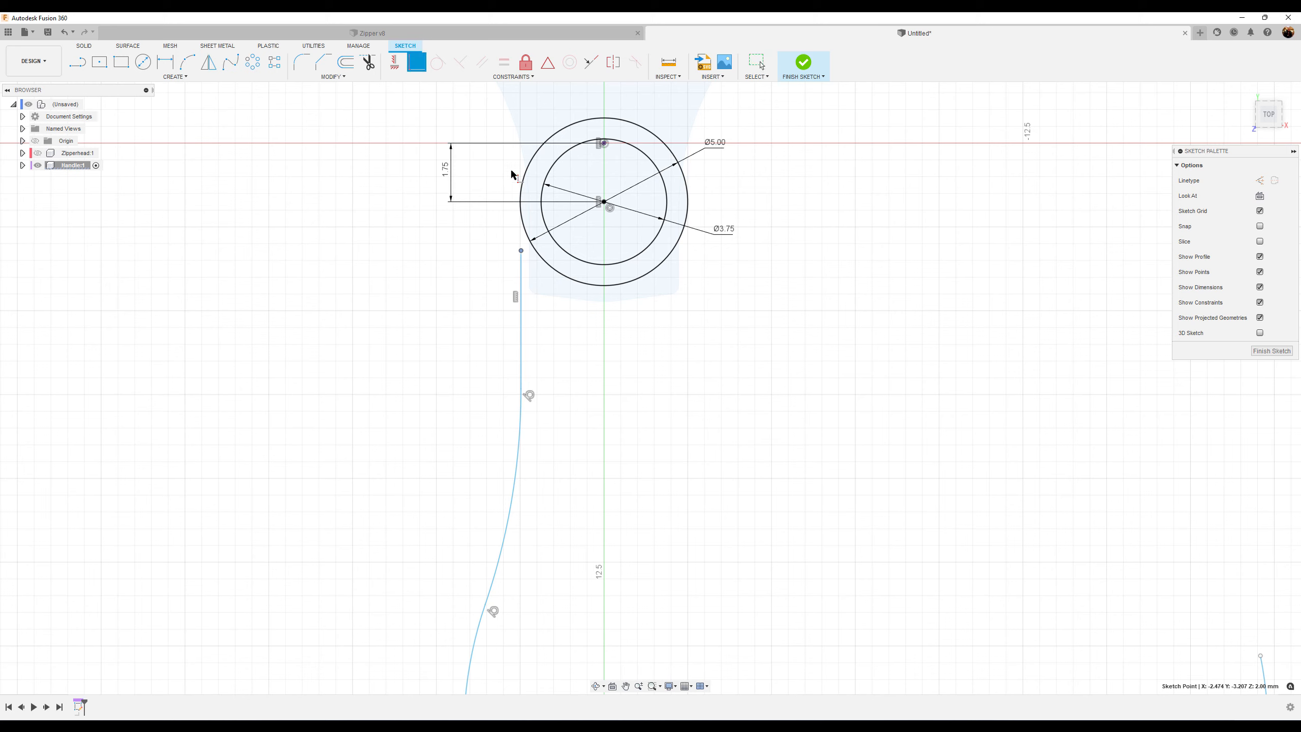
{"action": "left_click", "coordinate": [520, 210]}
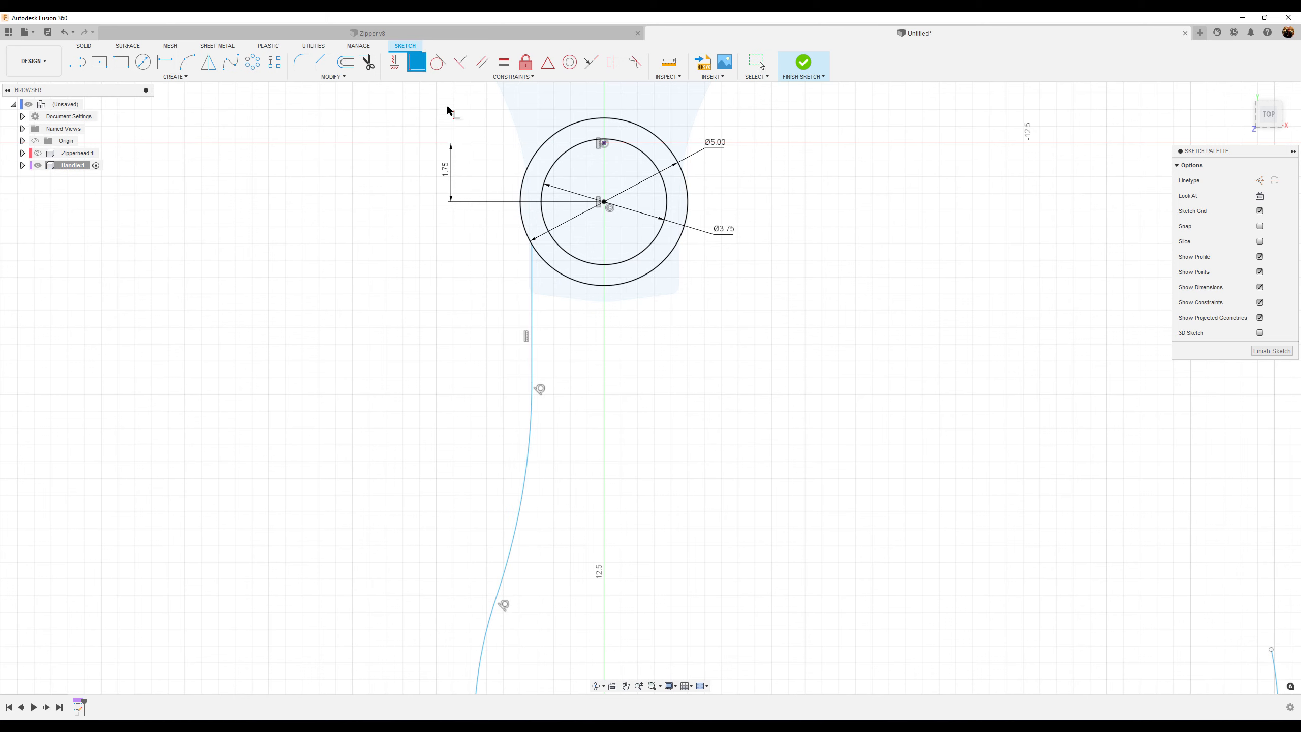
{"action": "left_click", "coordinate": [532, 262]}
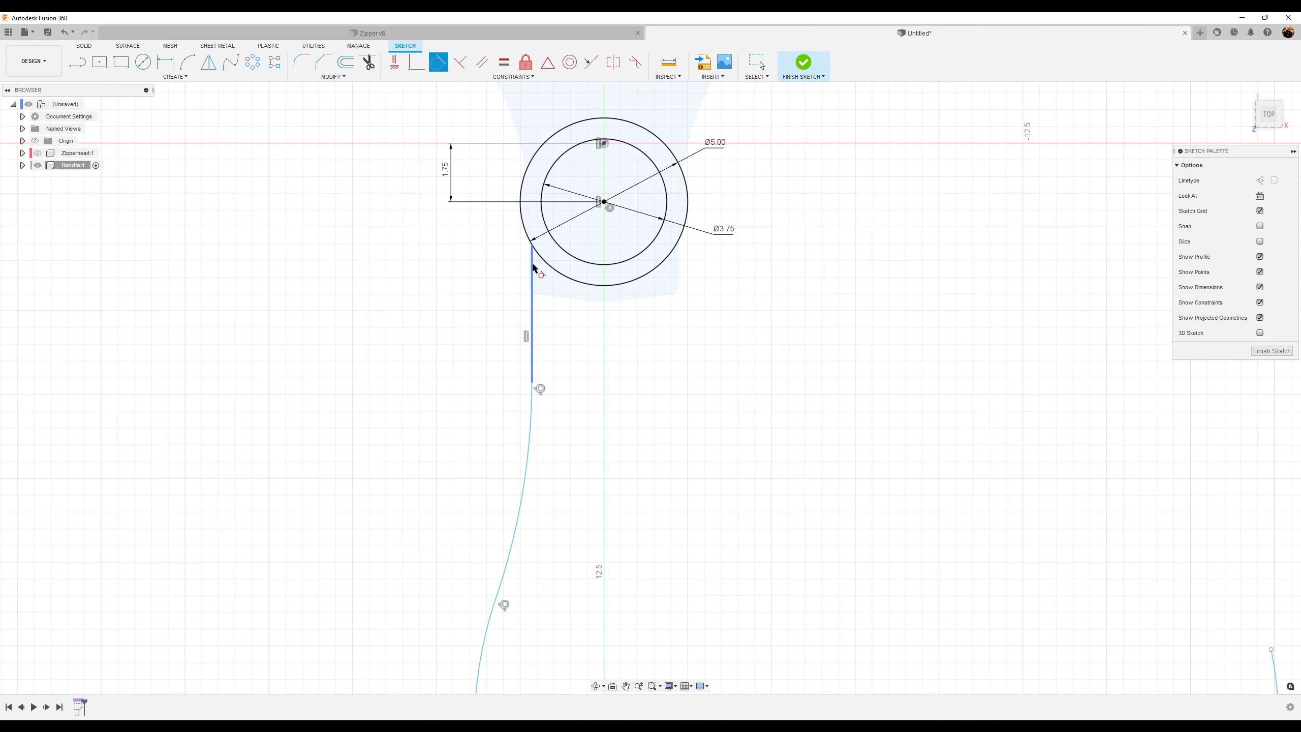
{"action": "left_click", "coordinate": [526, 231]}
{"action": "scroll", "coordinate": [638, 485], "scroll_direction": "down", "scroll_amount": 5}
{"action": "middle_click_drag", "start_coordinate": [809, 523], "coordinate": [720, 456]}
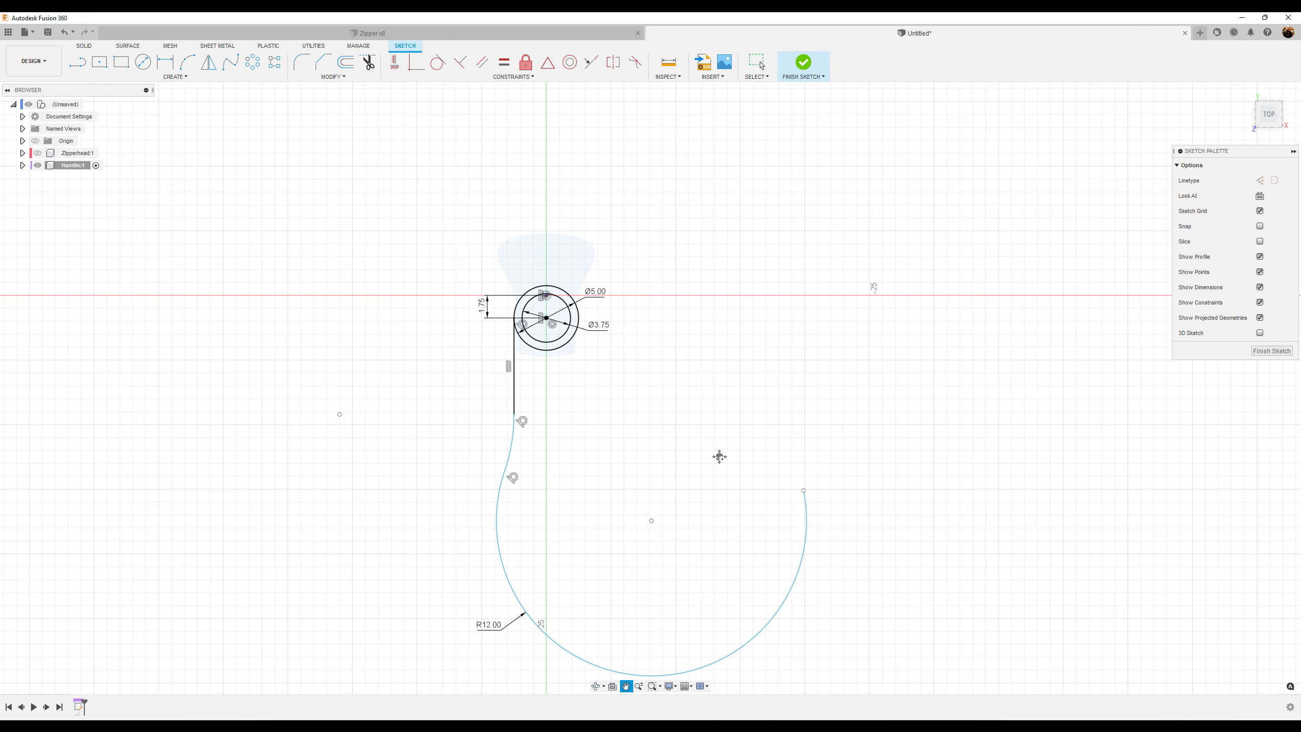
{"action": "key", "text": "Escape"}
Set the large arc's radius to 4 mm
{"action": "left_click", "coordinate": [804, 491]}
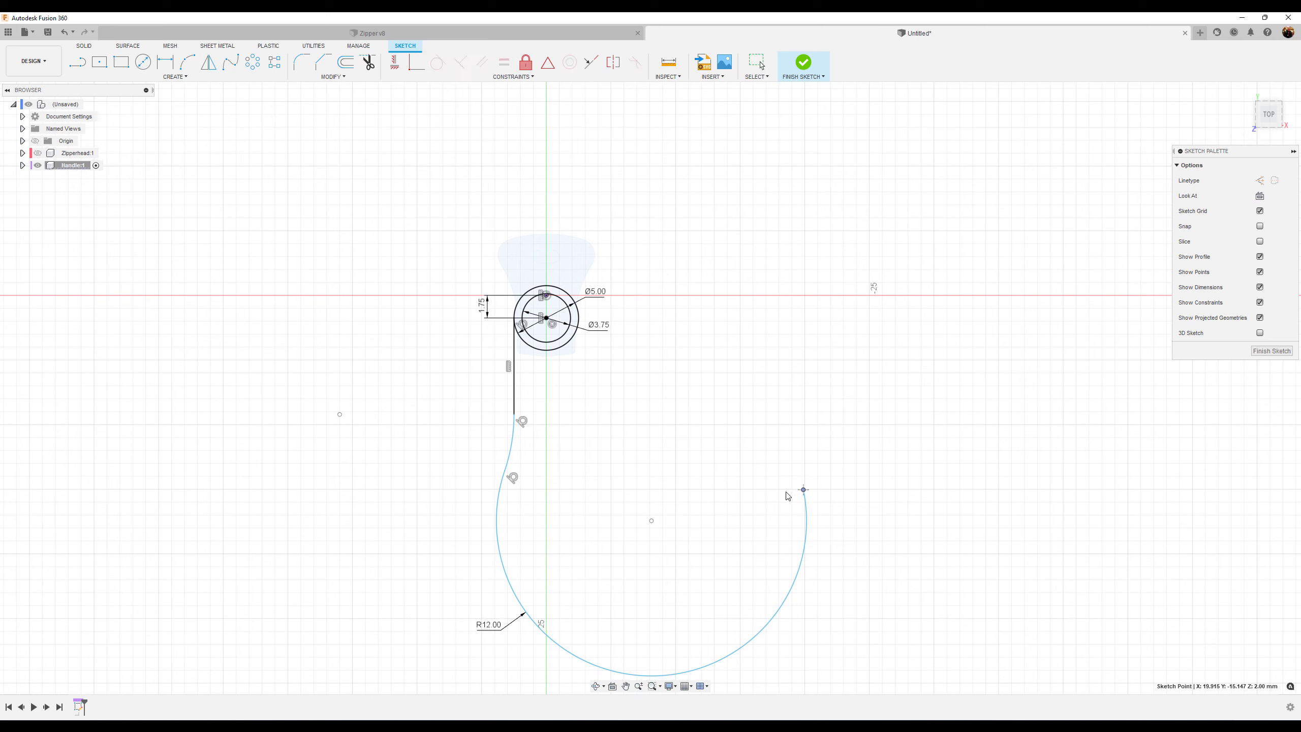
{"action": "left_click_drag", "start_coordinate": [789, 569], "coordinate": [772, 558]}
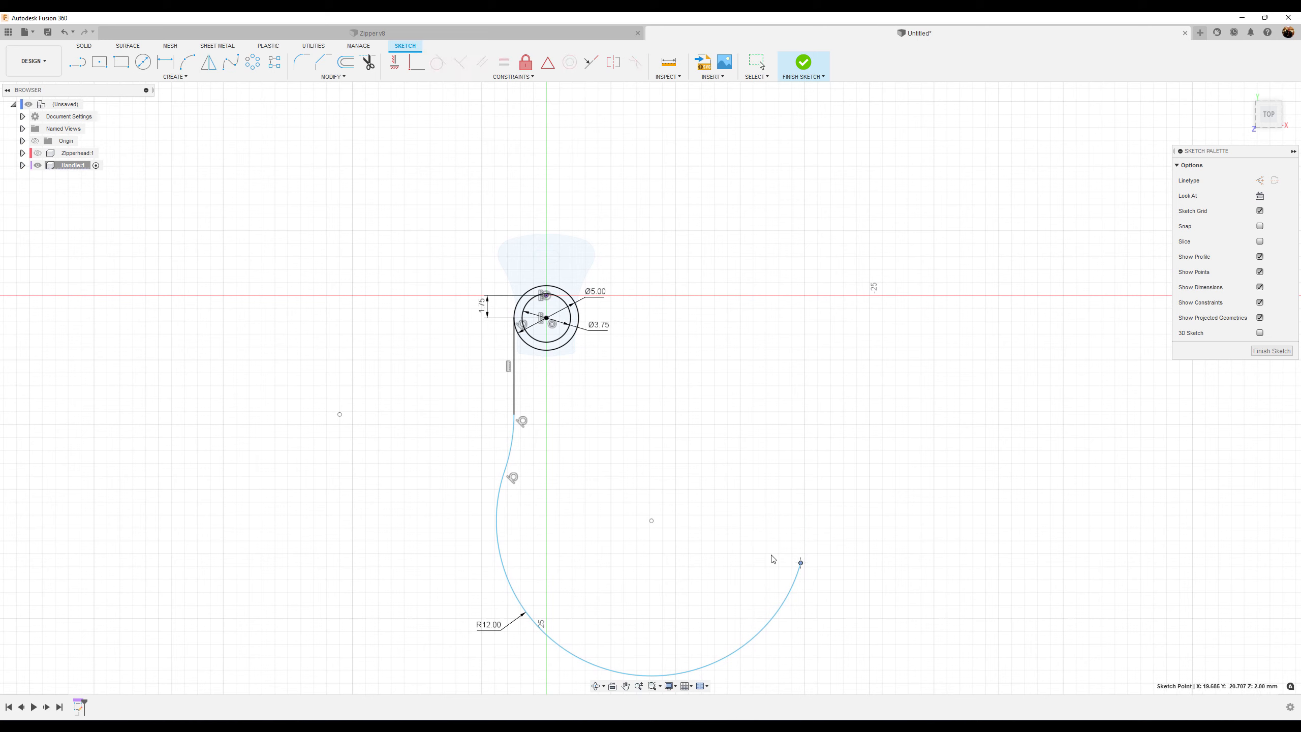
{"action": "double_click", "coordinate": [488, 629]}
{"action": "key", "text": "Return"}
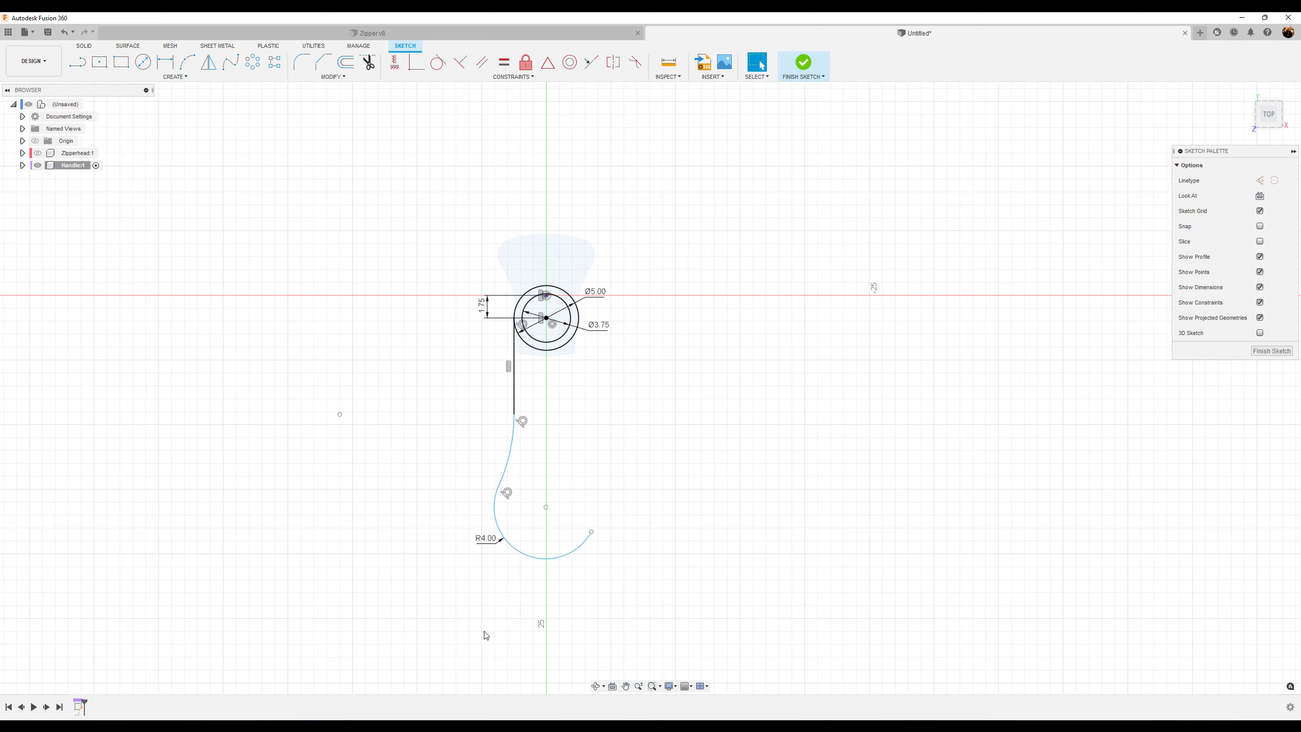
Draw a construction line from the circles' centre down to the large arc's centre
{"action": "scroll", "coordinate": [583, 490], "scroll_direction": "up", "scroll_amount": 4}
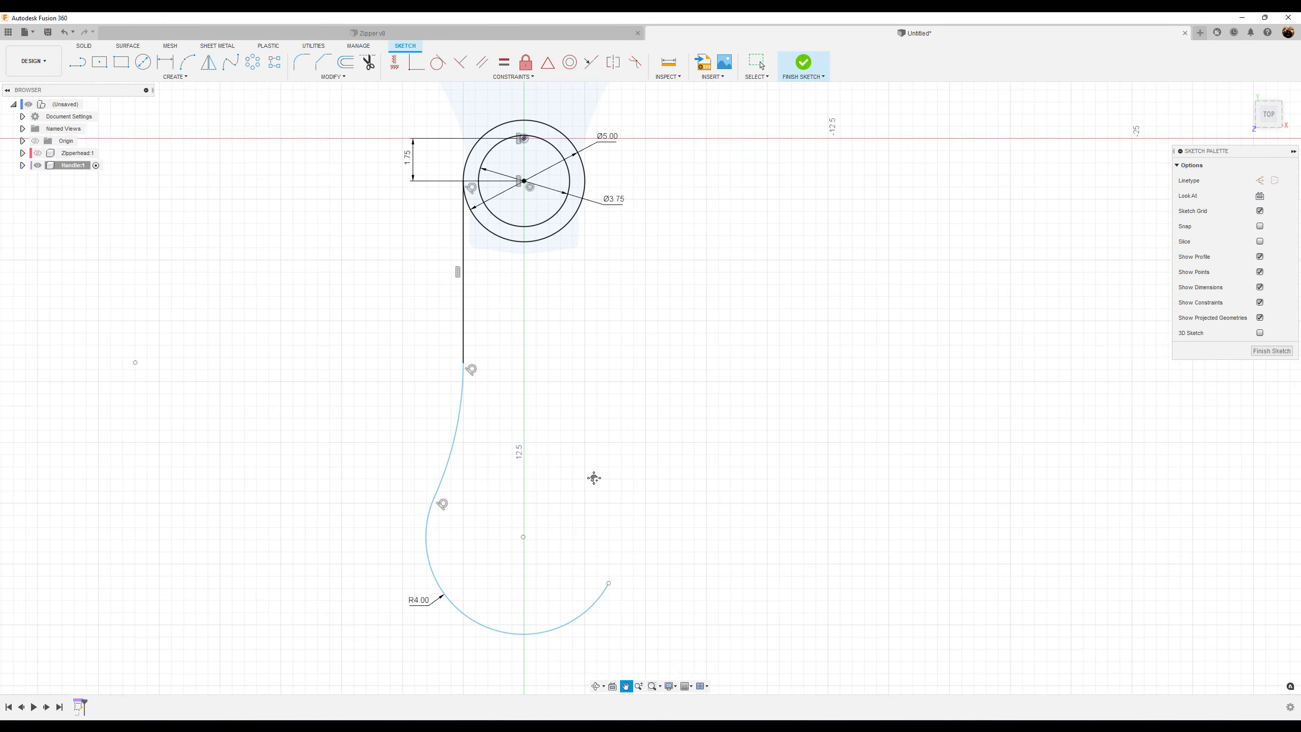
{"action": "middle_click_drag", "start_coordinate": [595, 477], "coordinate": [611, 514]}
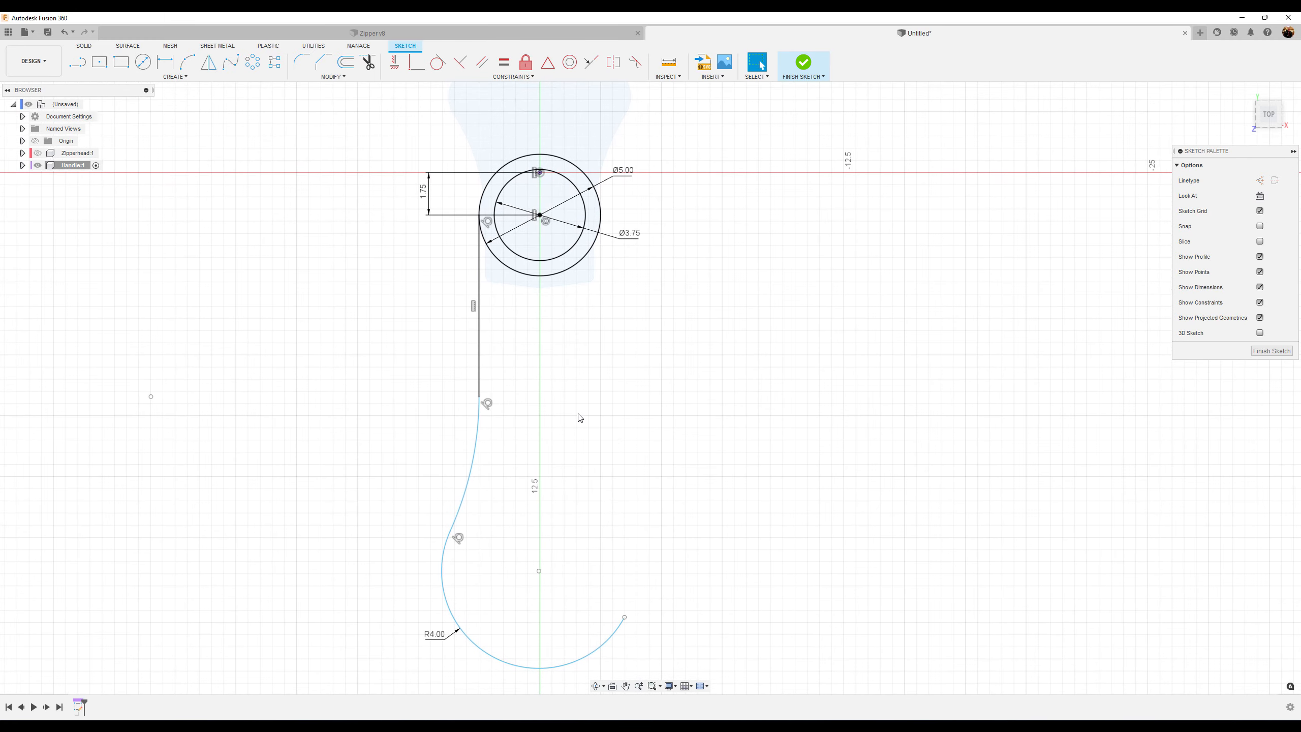
{"action": "left_click", "coordinate": [167, 64]}
{"action": "key", "text": "Escape"}
{"action": "key", "text": "l"}
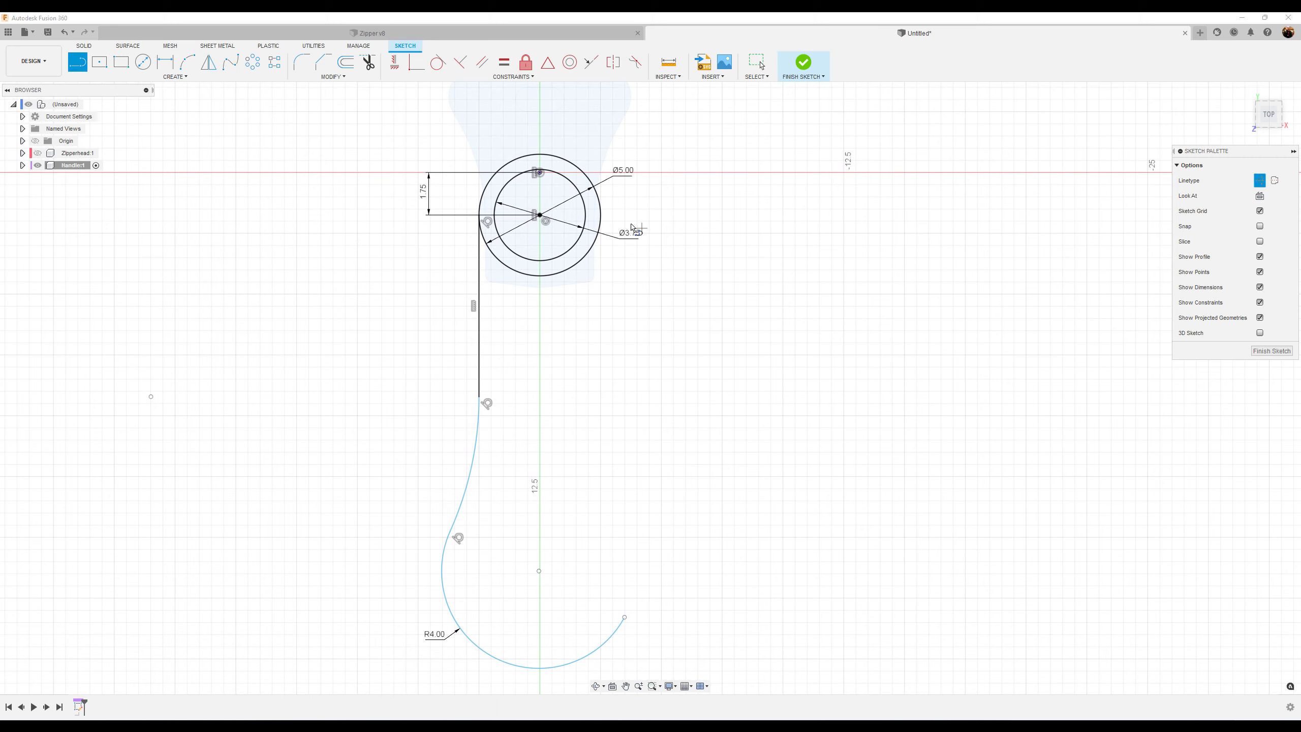
{"action": "left_click", "coordinate": [542, 217]}
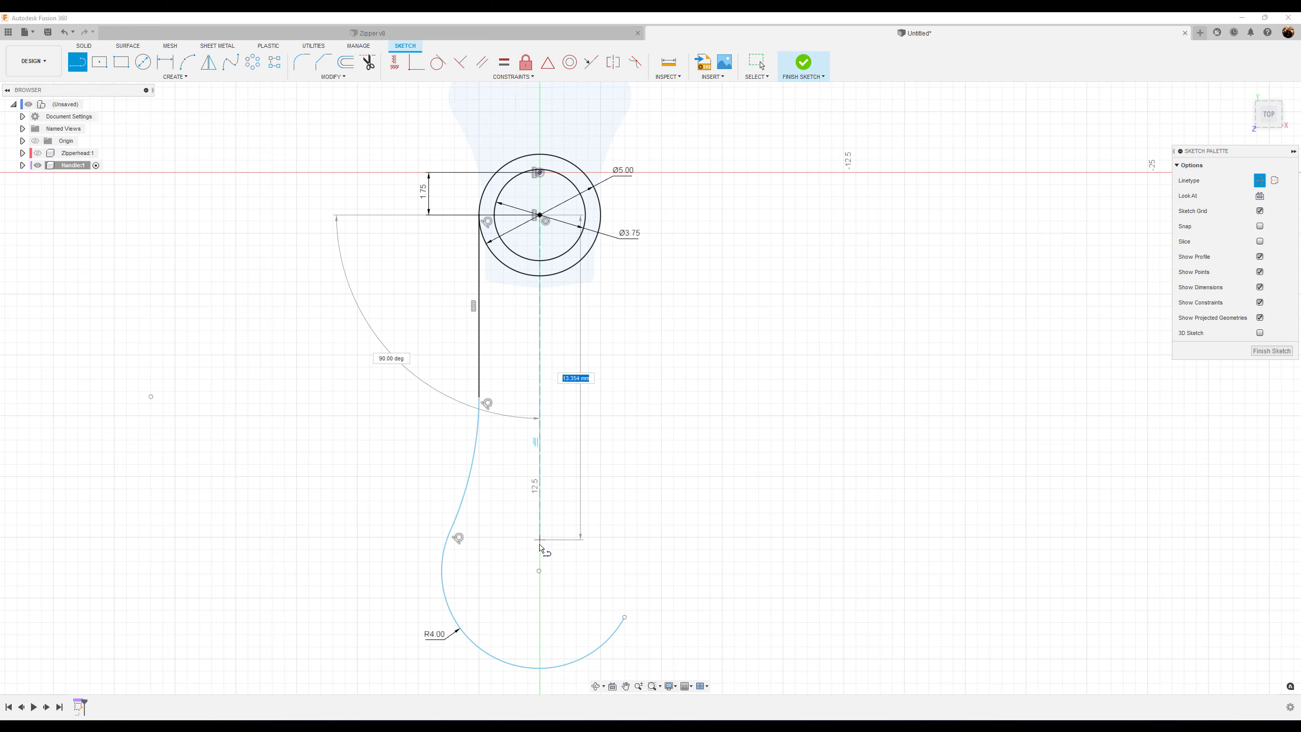
{"action": "left_click", "coordinate": [539, 571]}
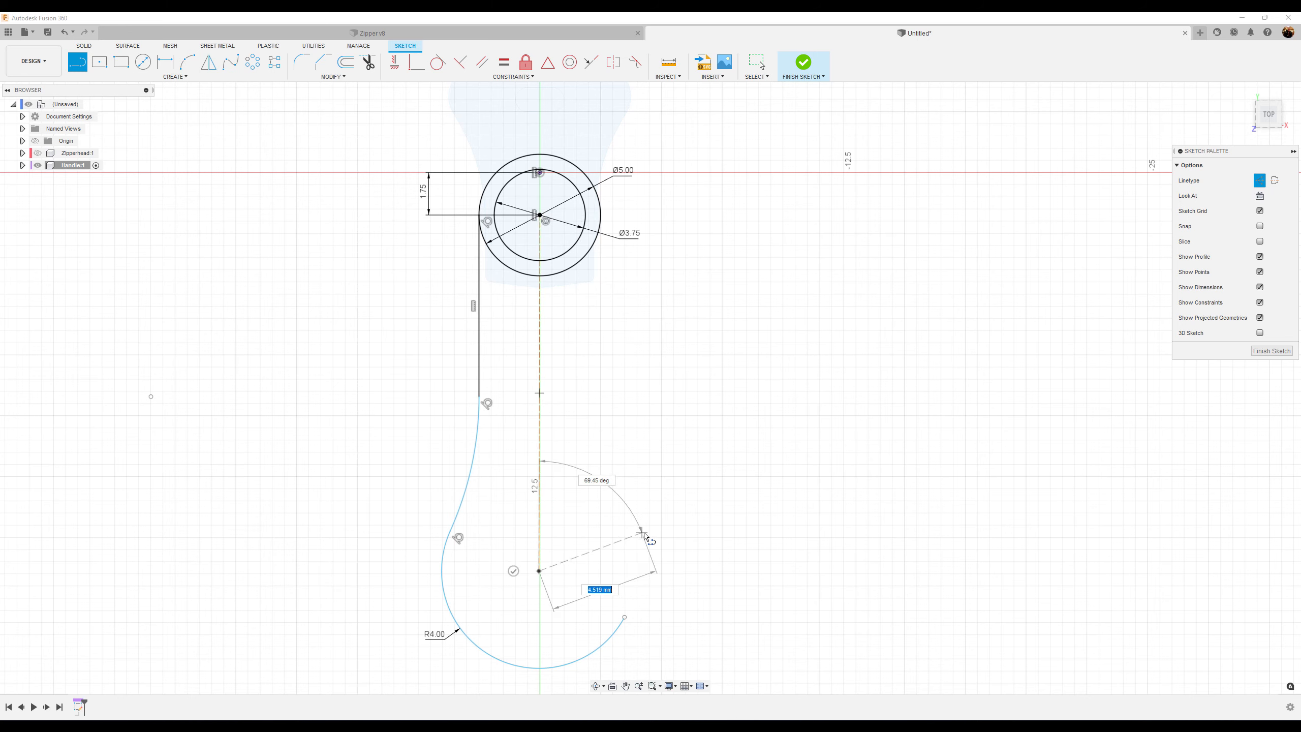
{"action": "key", "text": "Escape"}
Constrain the construction line to be vertical
{"action": "left_click", "coordinate": [395, 62]}
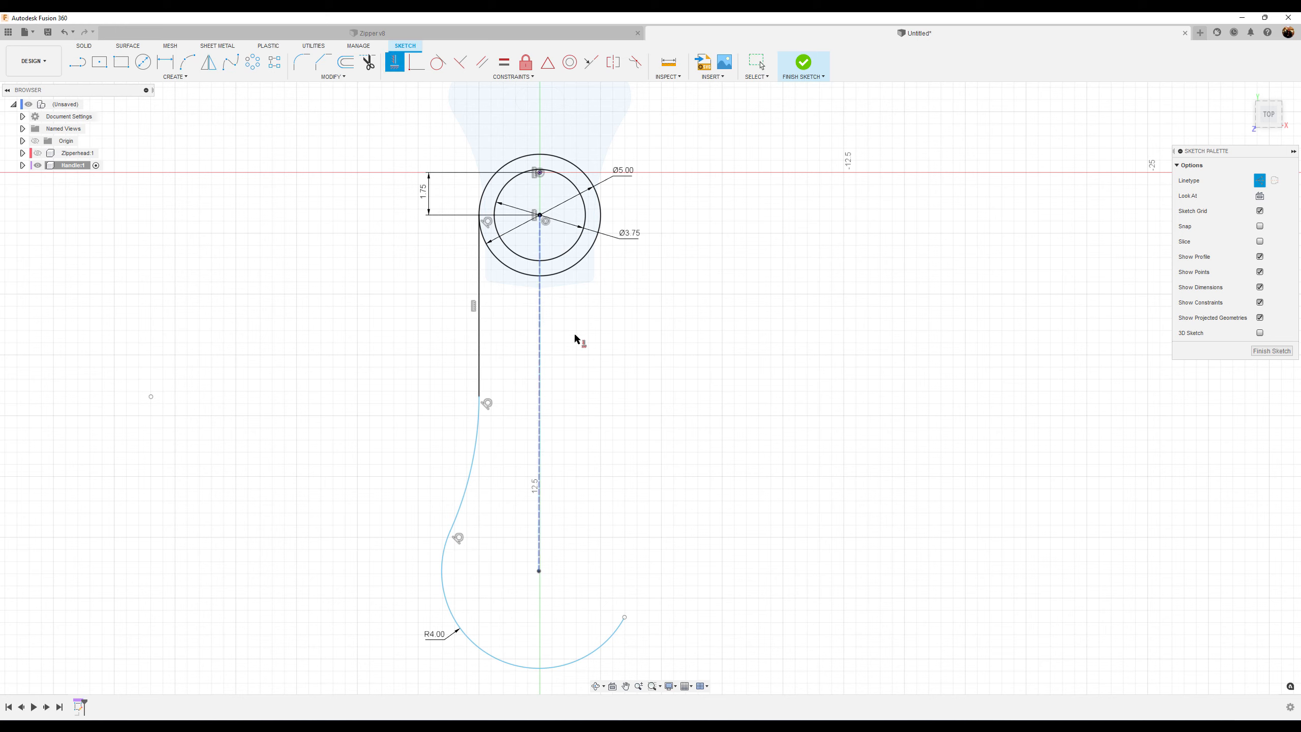
{"action": "left_click", "coordinate": [541, 383]}
{"action": "key", "text": "Escape"}
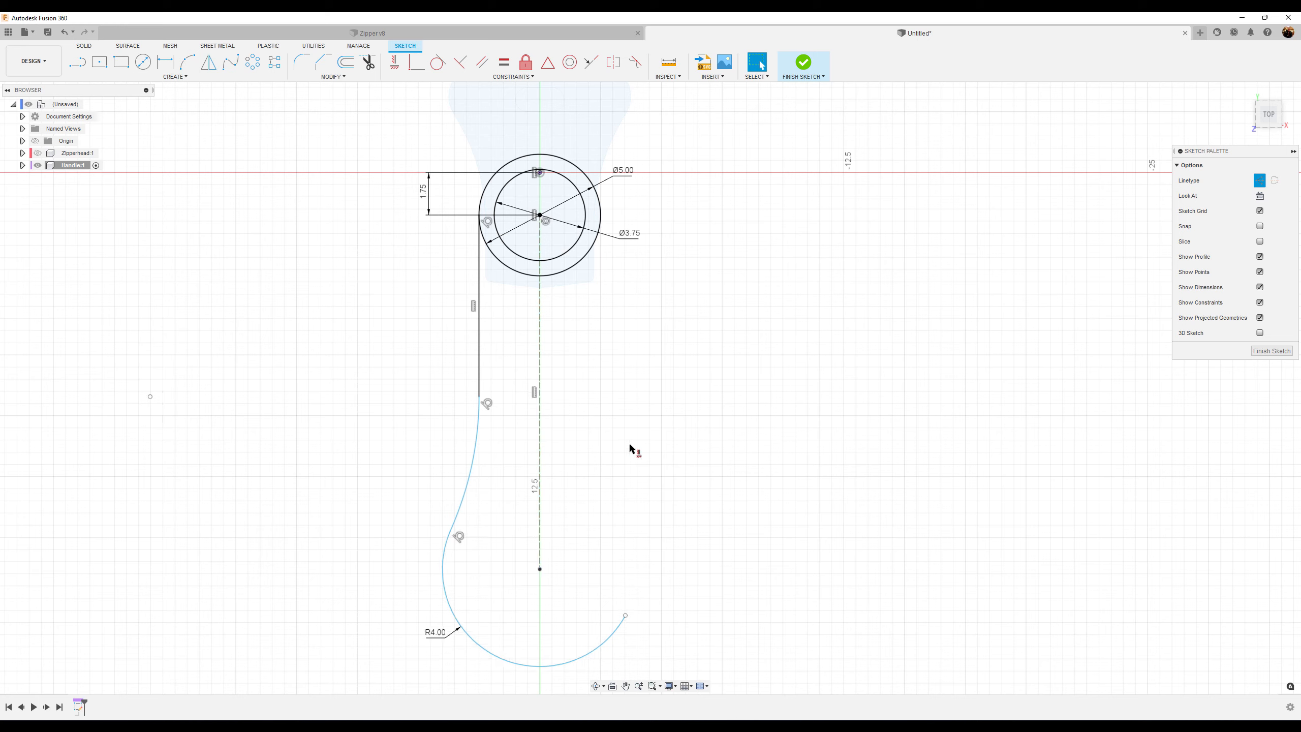
Dimension the construction line's length
{"action": "left_click", "coordinate": [165, 62]}
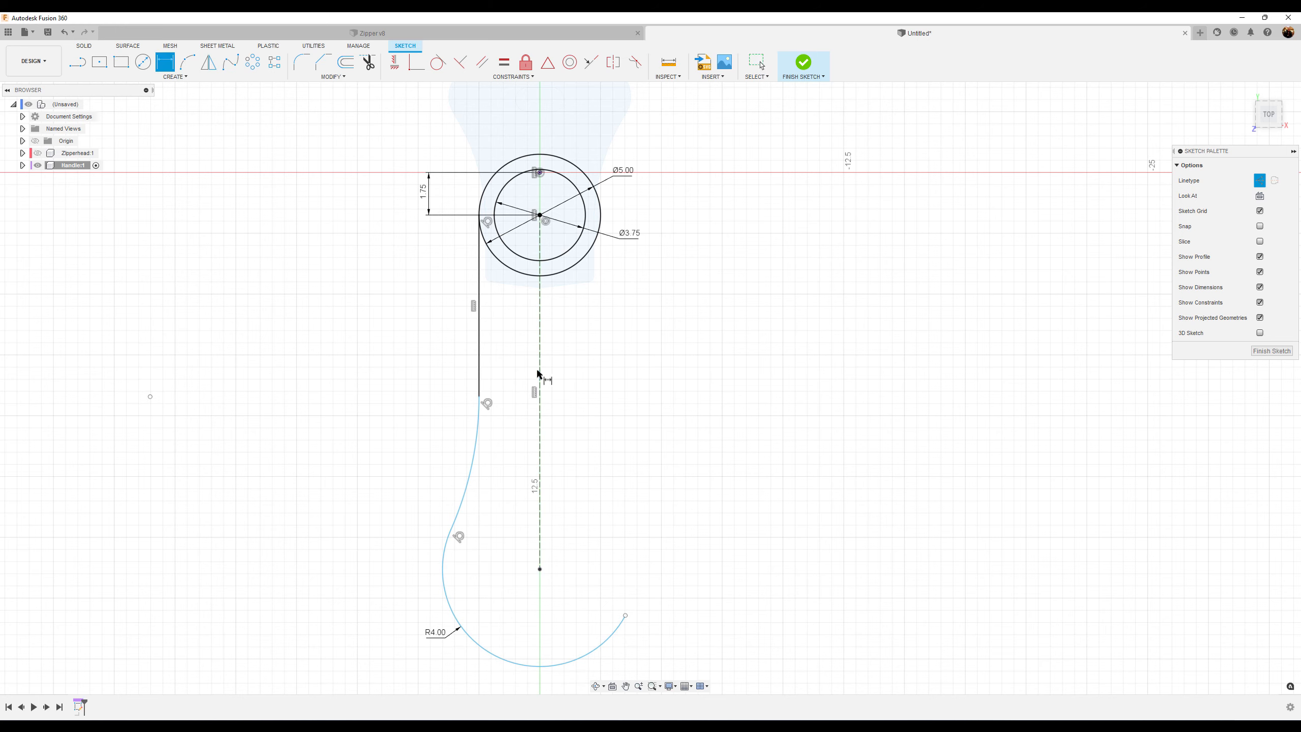
{"action": "left_click", "coordinate": [540, 373]}
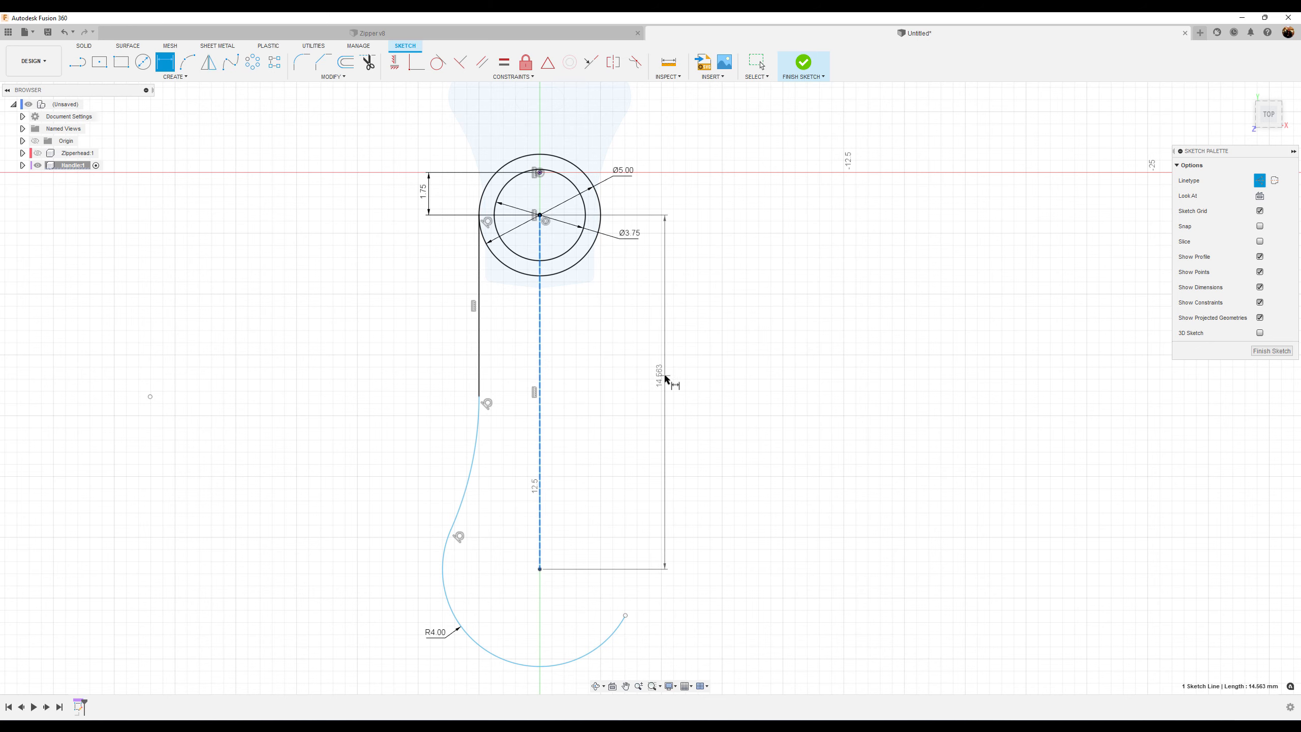
{"action": "left_click", "coordinate": [666, 378]}
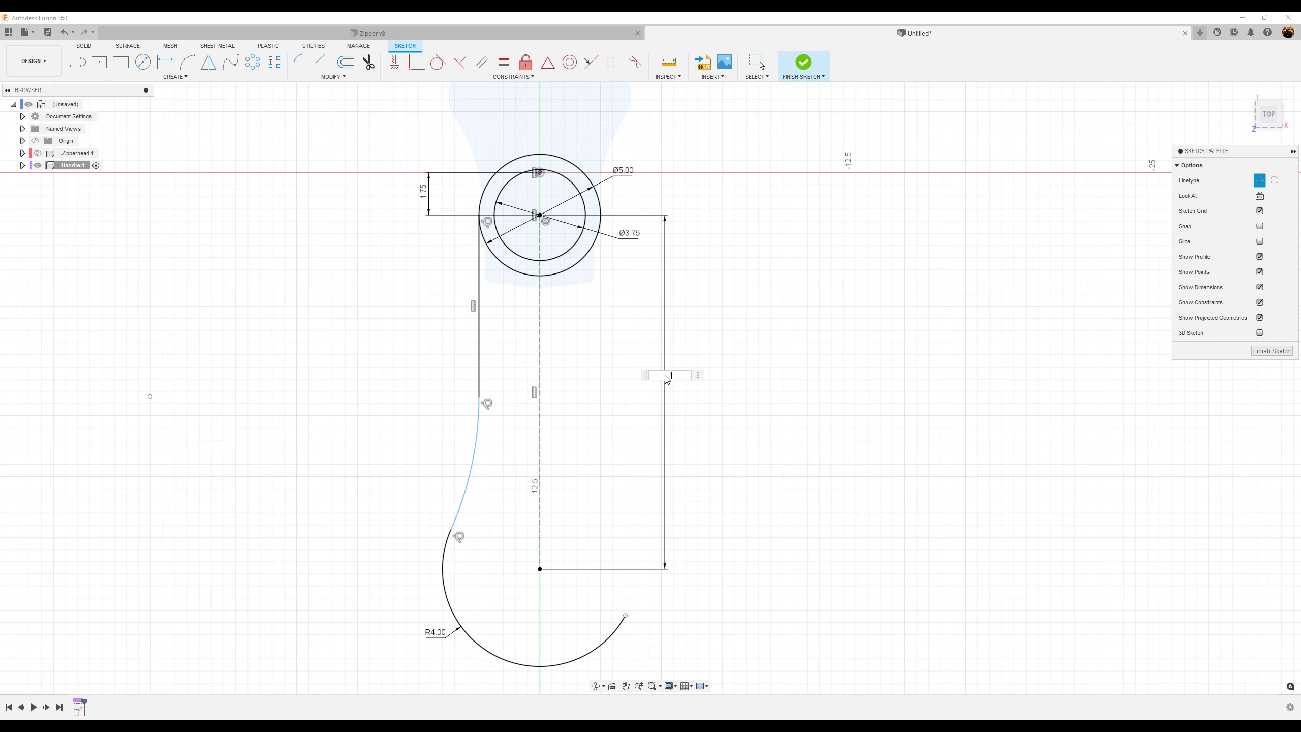
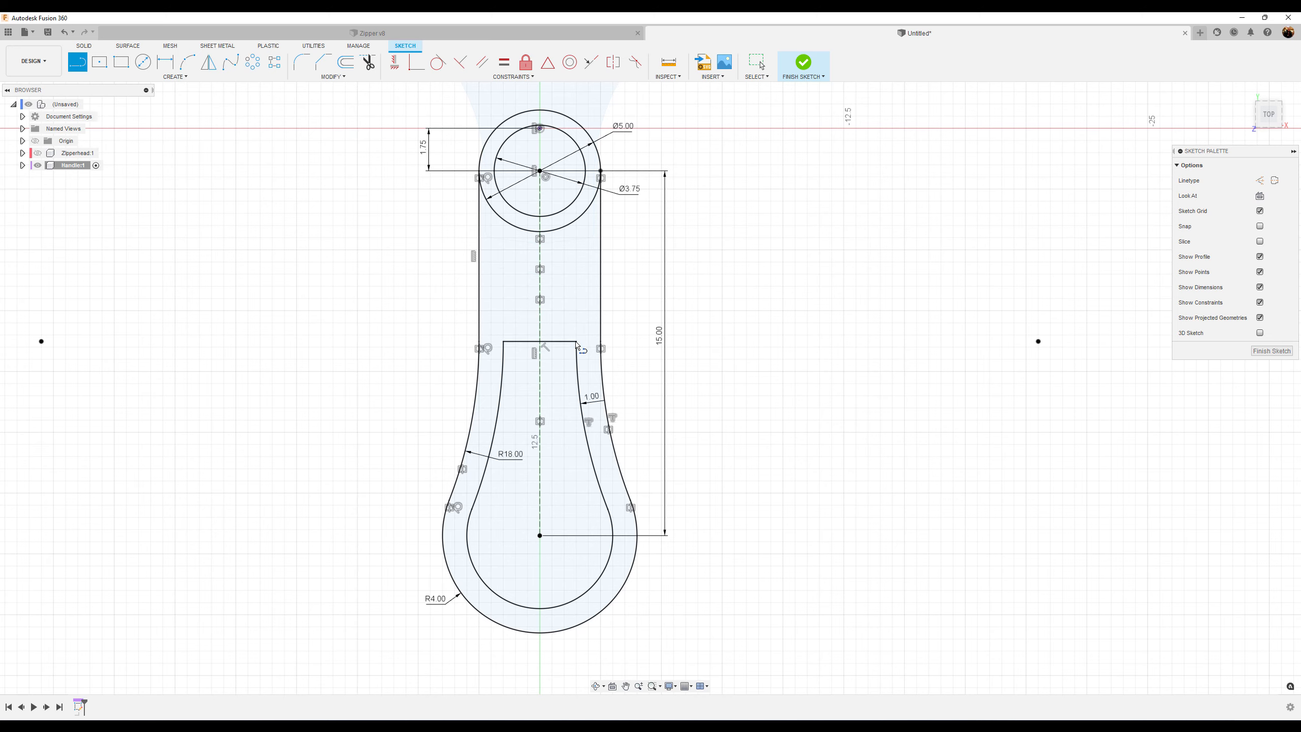
Finish the handle sketch and show the Zipperhead component beside it
{"action": "left_click", "coordinate": [1276, 351]}
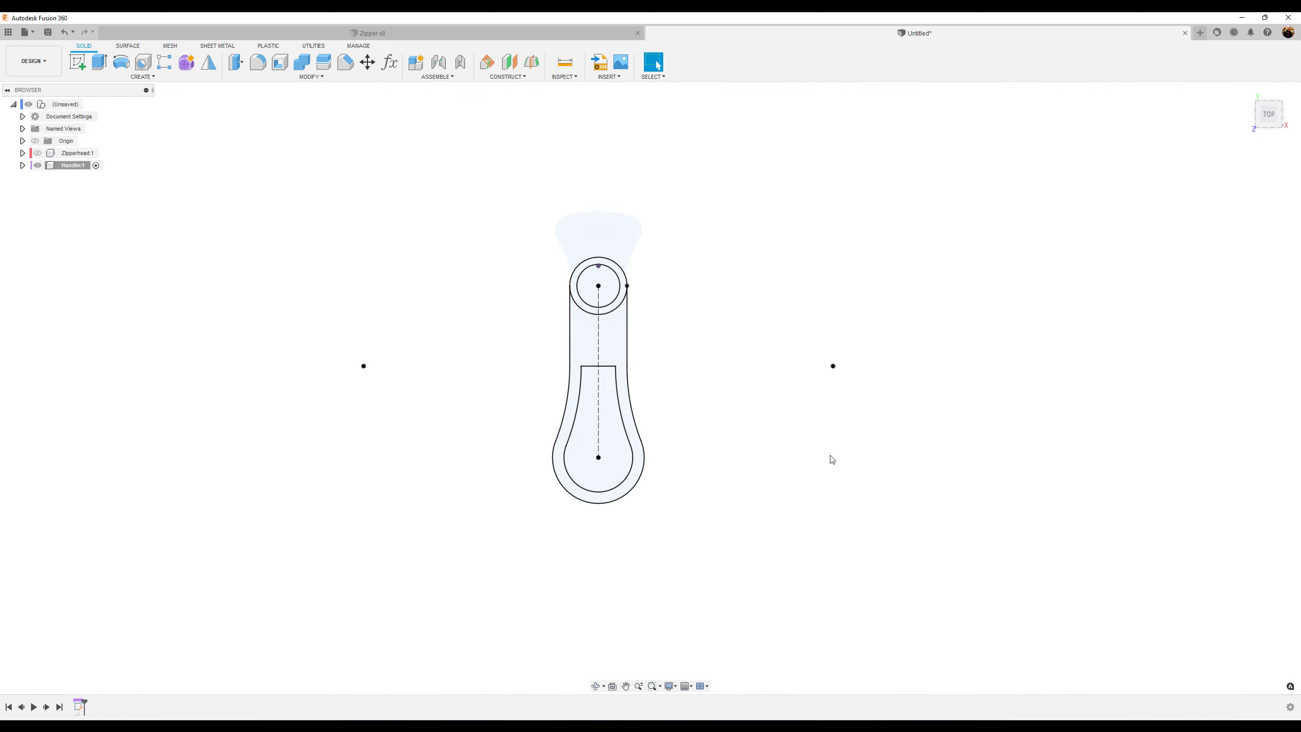
{"action": "middle_click_drag", "start_coordinate": [832, 460], "coordinate": [794, 473], "text": "shift"}
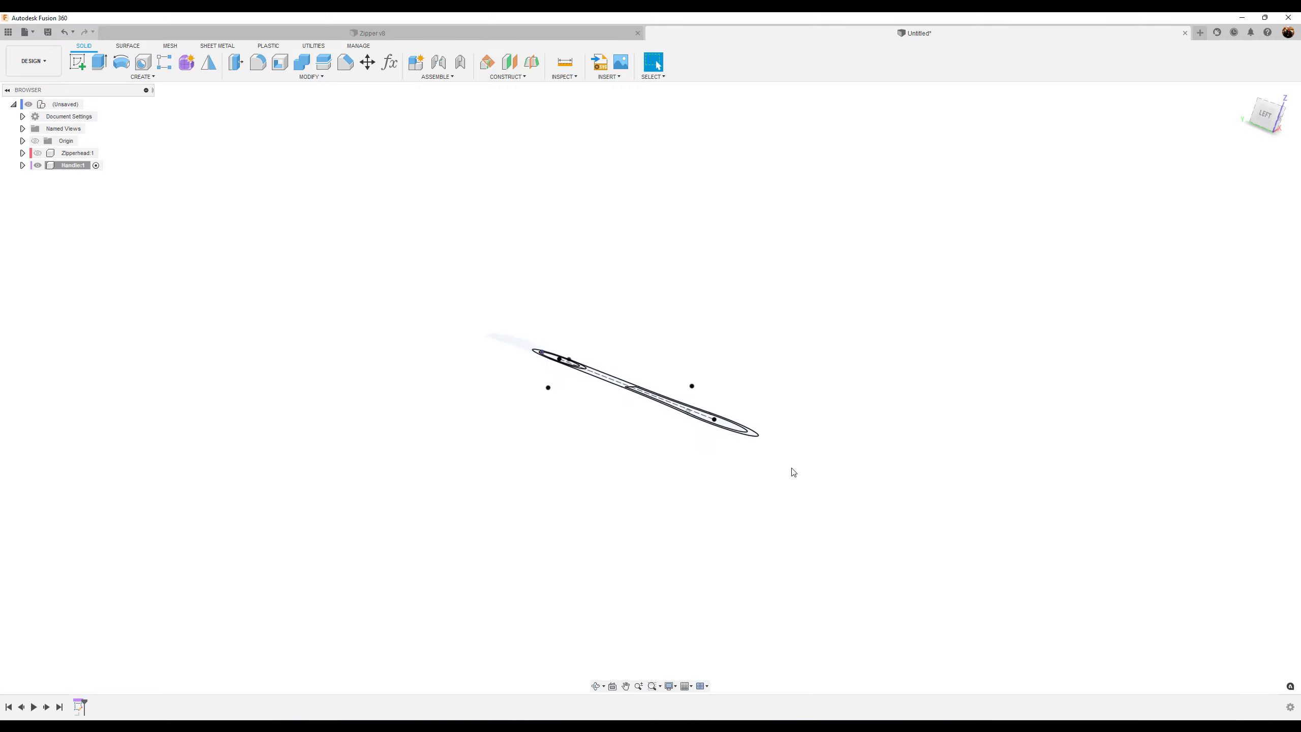
{"action": "left_click", "coordinate": [36, 154]}
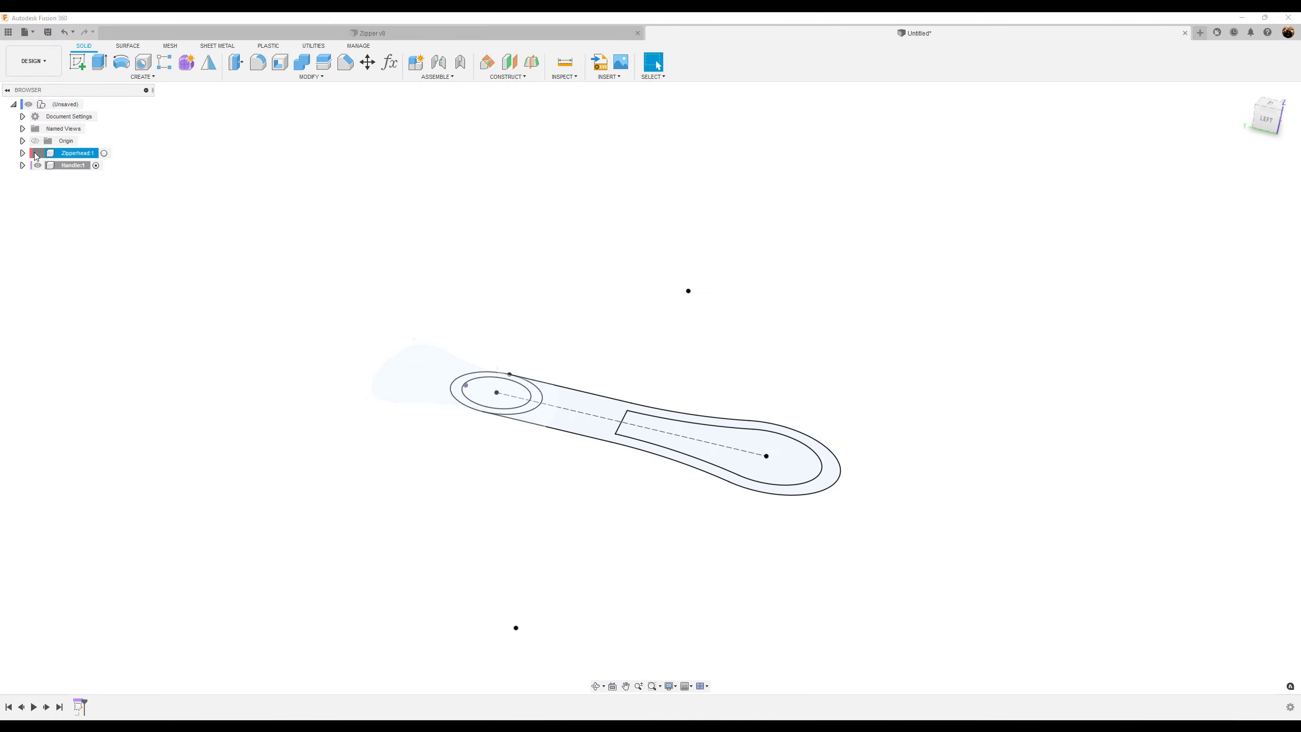
{"action": "scroll", "coordinate": [546, 569], "scroll_direction": "up", "scroll_amount": 4}
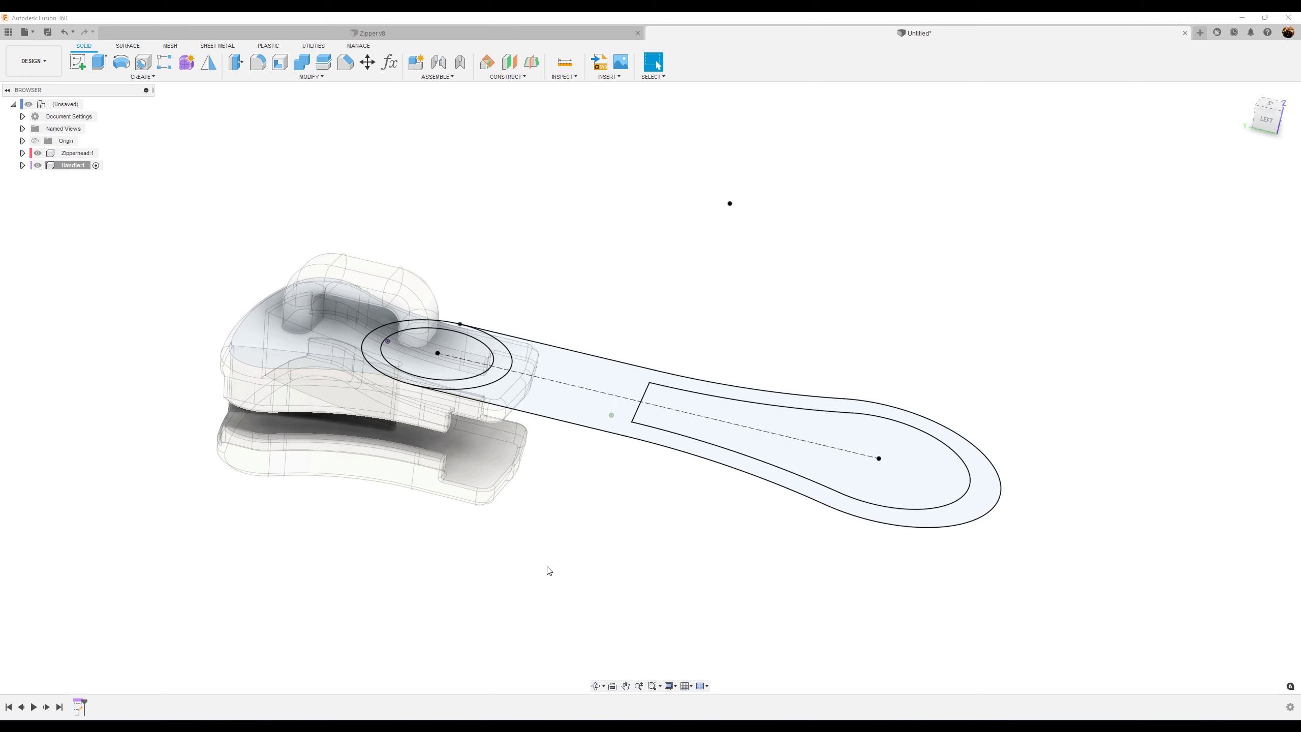
Extrude the handle's ring and body profiles 1 mm as a new body, starting from a 0.27 mm offset
{"action": "left_click", "coordinate": [100, 62]}
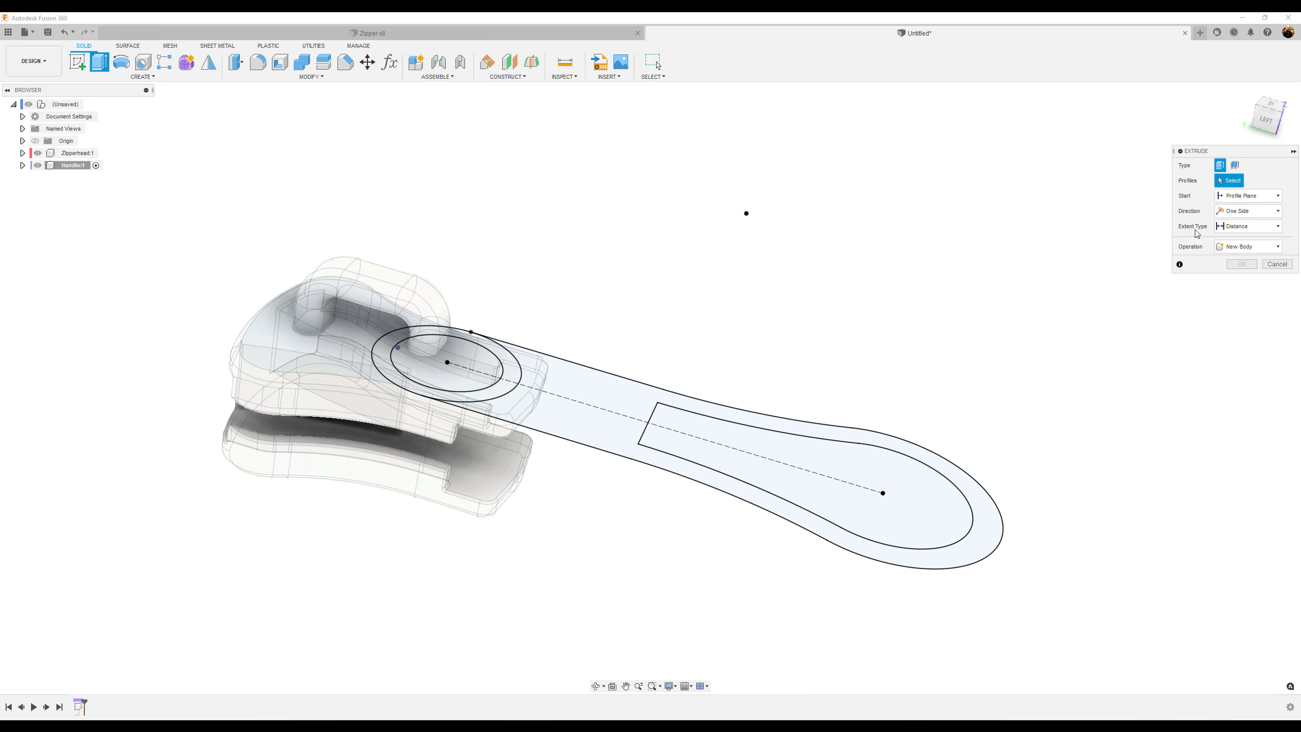
{"action": "left_click", "coordinate": [1247, 196]}
{"action": "left_click", "coordinate": [1247, 220]}
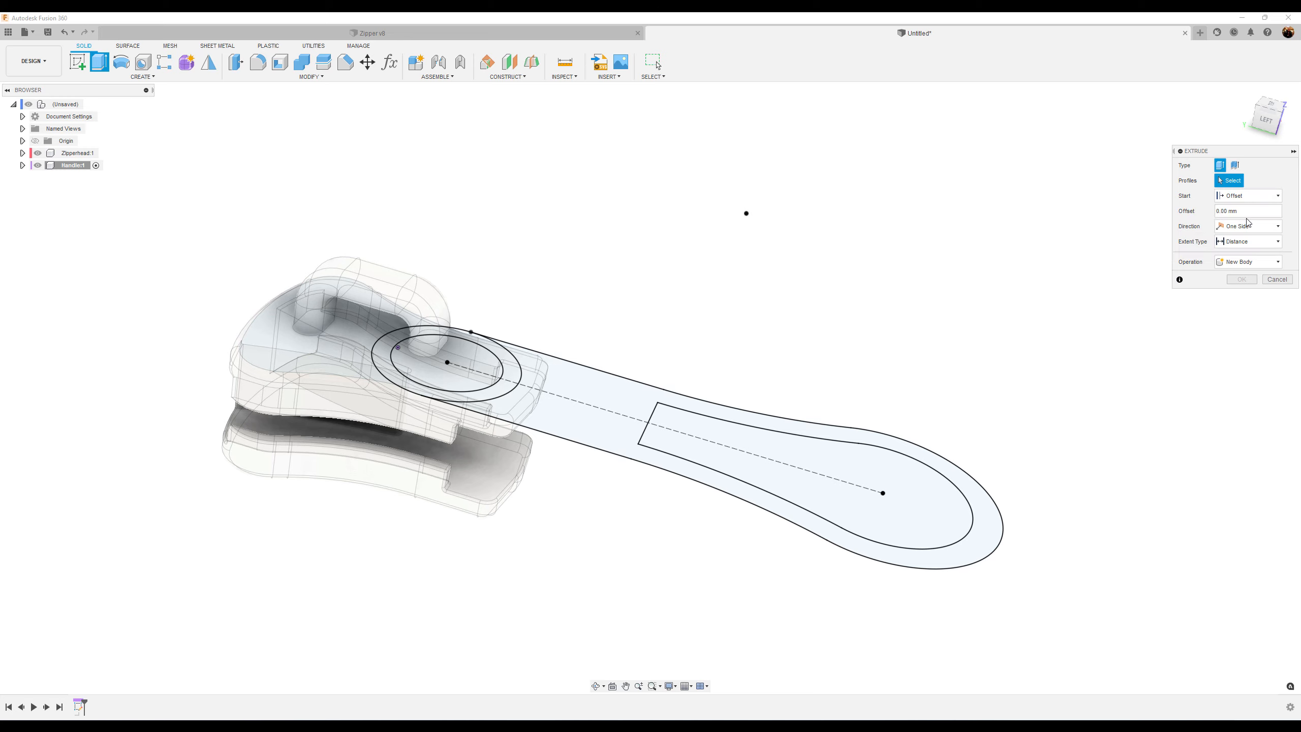
{"action": "left_click", "coordinate": [1250, 212]}
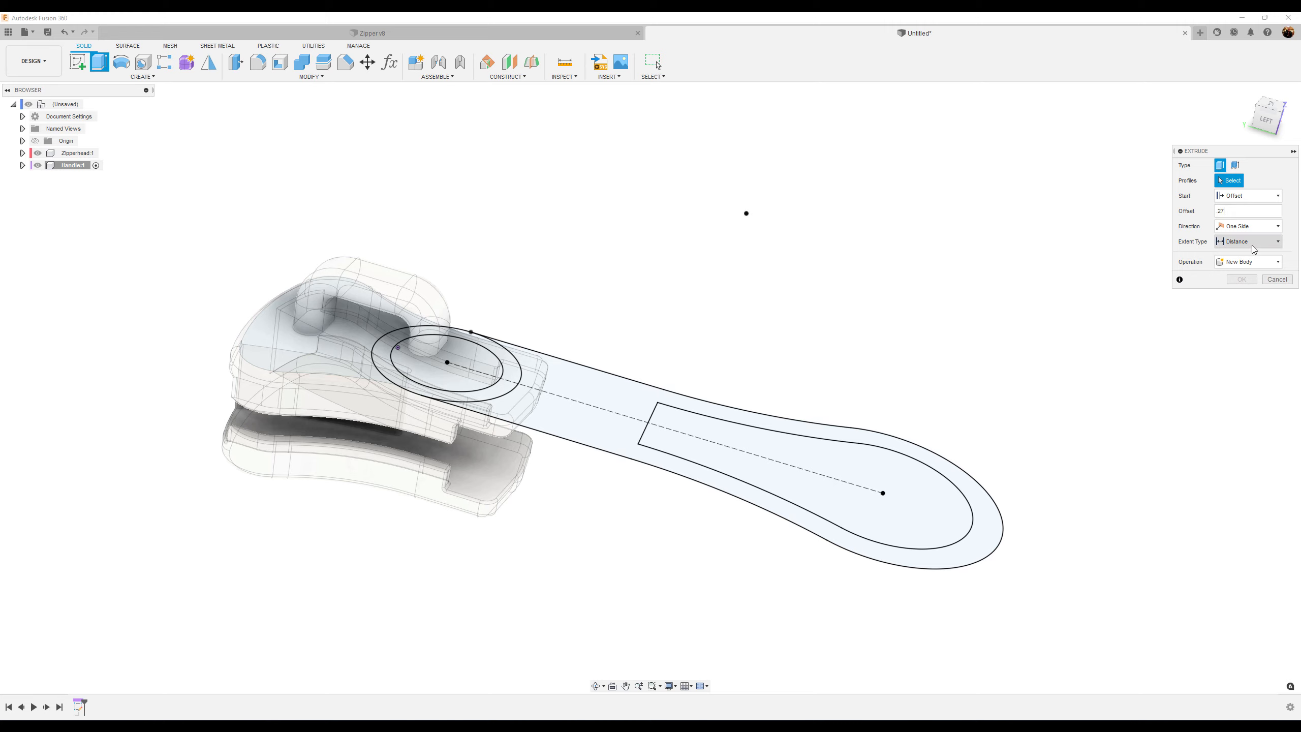
{"action": "left_click", "coordinate": [579, 425]}
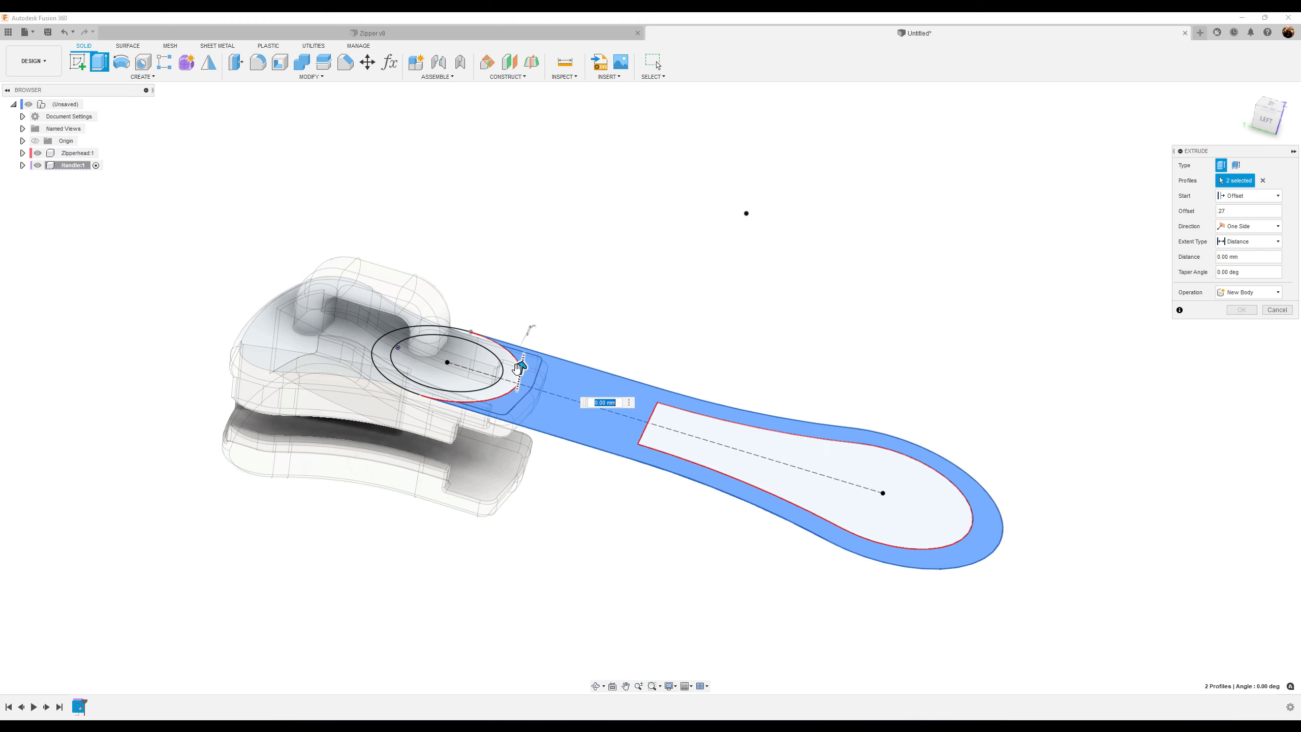
{"action": "left_click", "coordinate": [428, 395]}
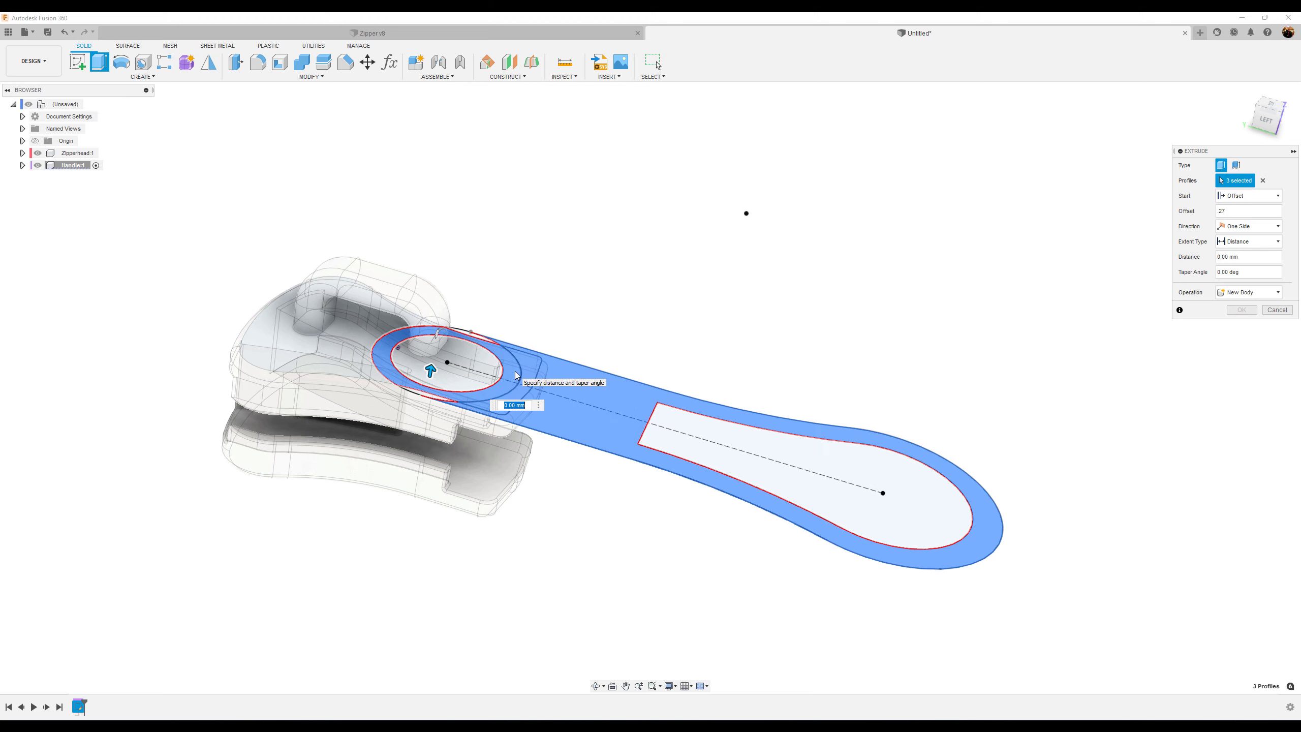
{"action": "left_click", "coordinate": [430, 398]}
{"action": "left_click", "coordinate": [477, 336]}
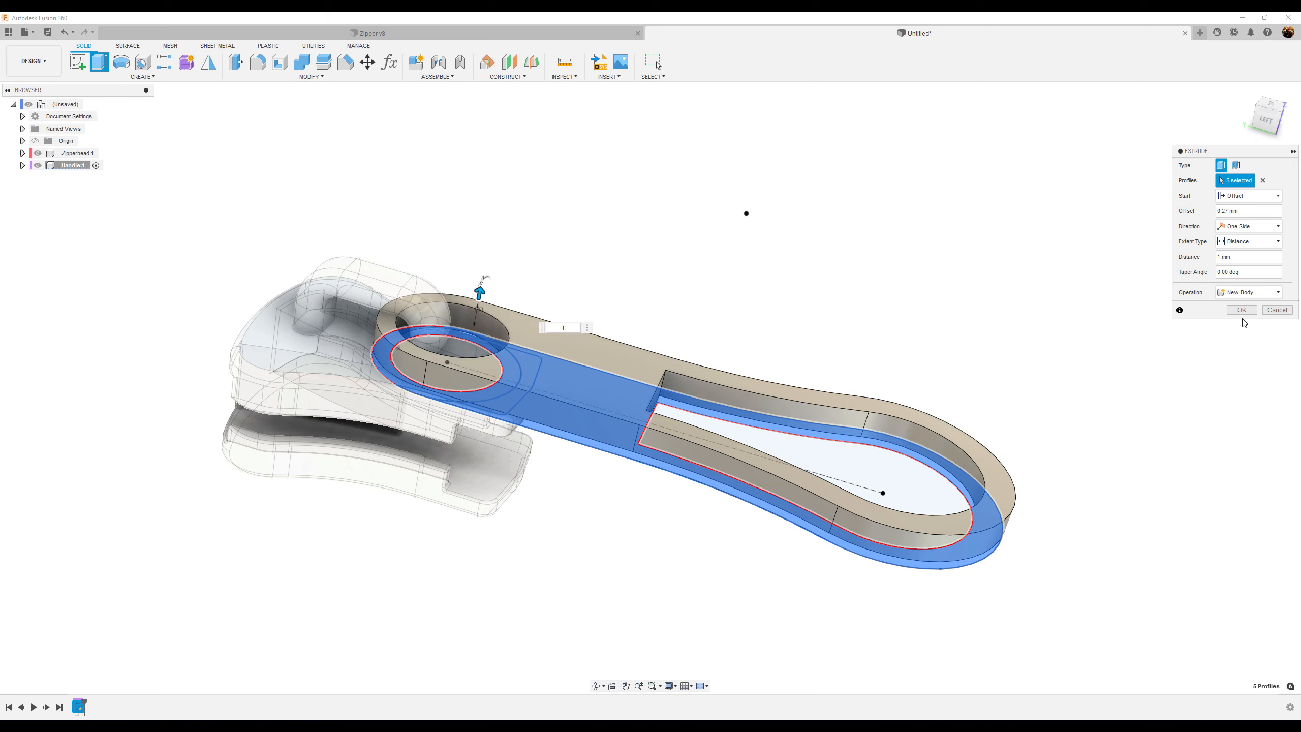
{"action": "left_click", "coordinate": [1242, 310]}
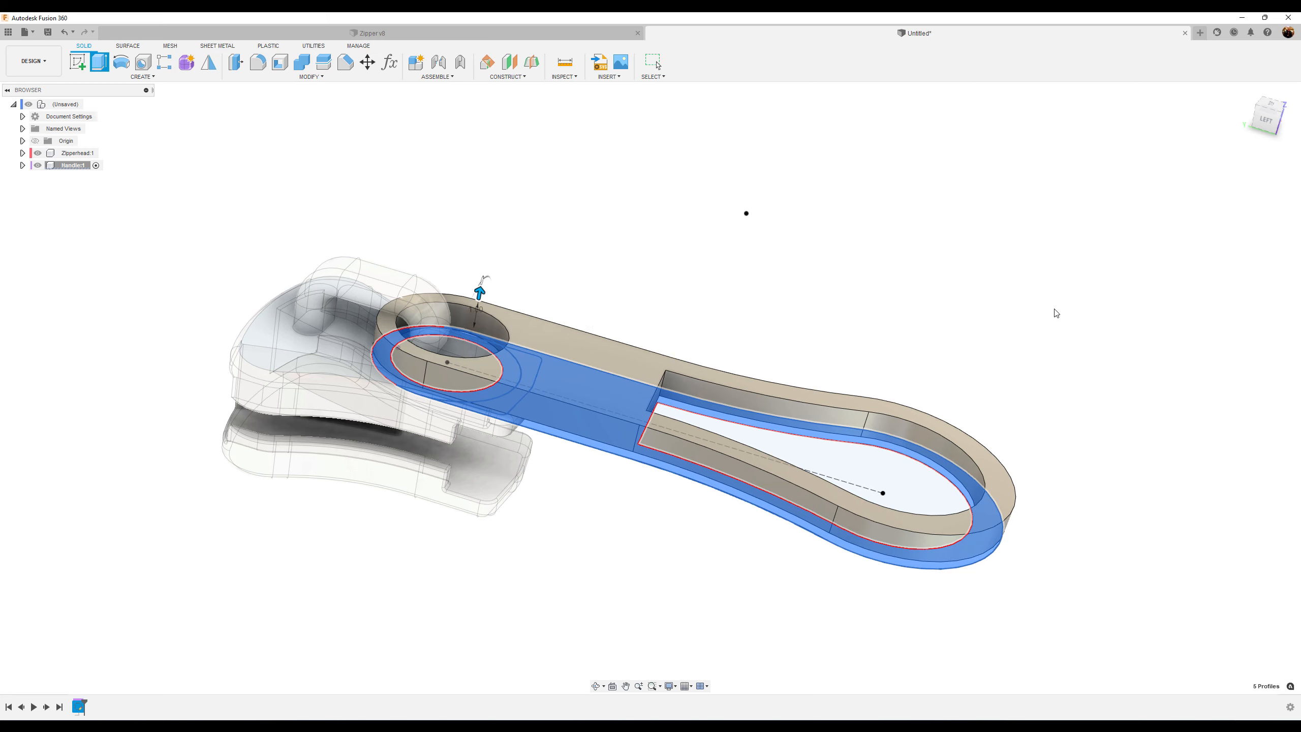
Hide the zipper head and fillet the two inner corner edges of the handle's slot with a 0.5 mm radius
{"action": "left_click", "coordinate": [40, 153]}
{"action": "mouse_move", "coordinate": [807, 141]}
{"action": "middle_mouse_down", "text": "shift"}
{"action": "mouse_move", "coordinate": [726, 214]}
{"action": "mouse_move", "coordinate": [508, 269]}
{"action": "mouse_move", "coordinate": [639, 266]}
{"action": "middle_mouse_up", "text": "shift"}
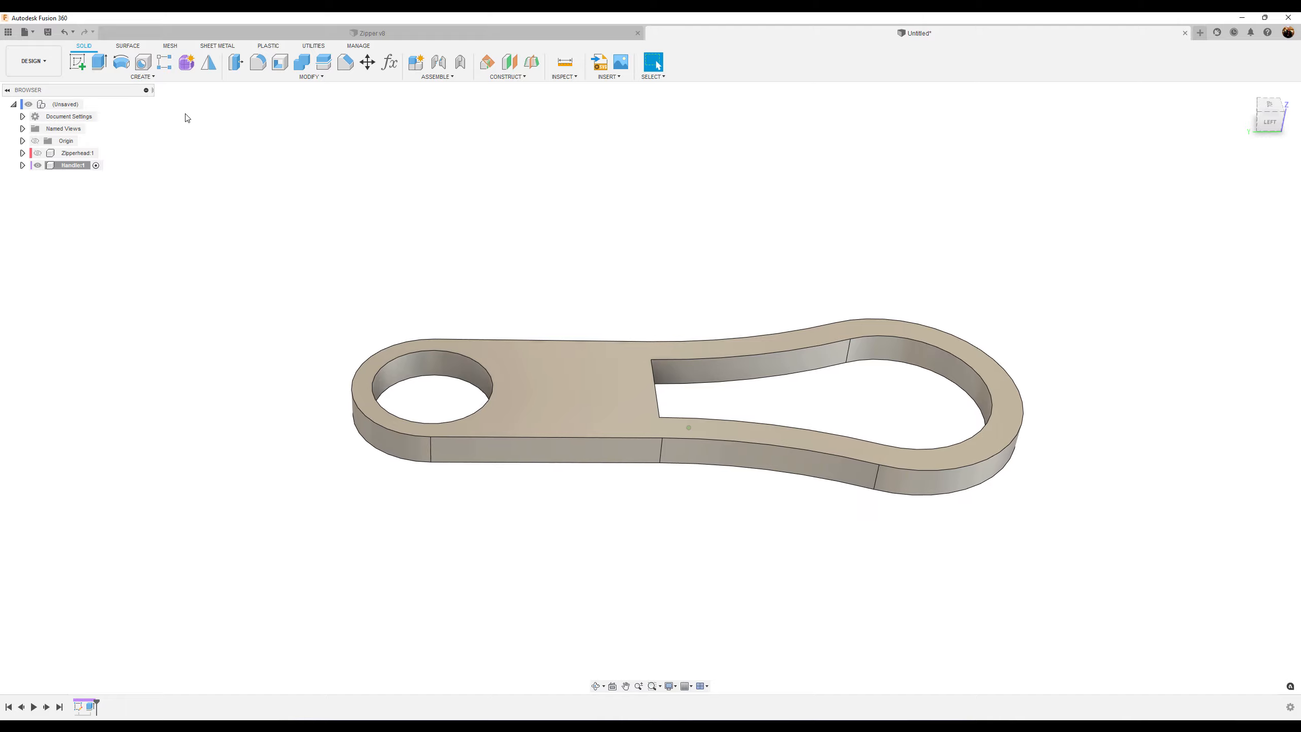
{"action": "left_click", "coordinate": [257, 62]}
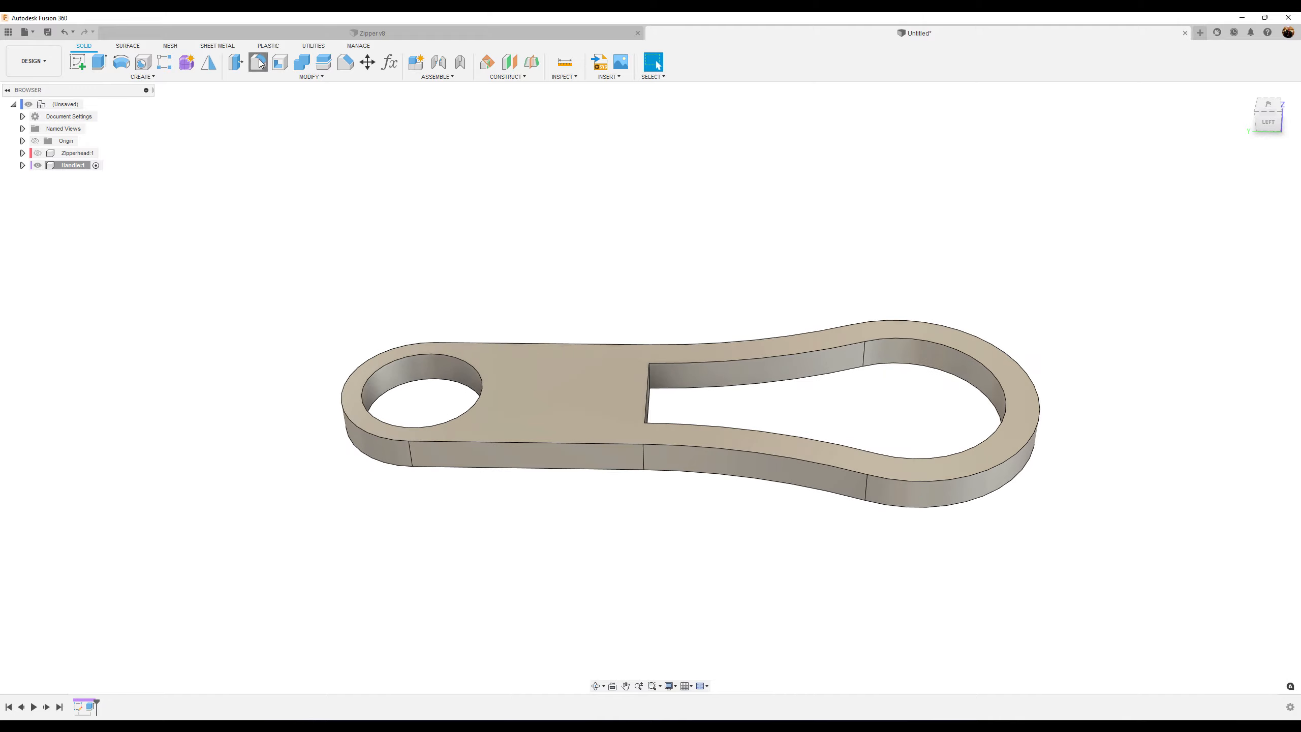
{"action": "left_click", "coordinate": [652, 376]}
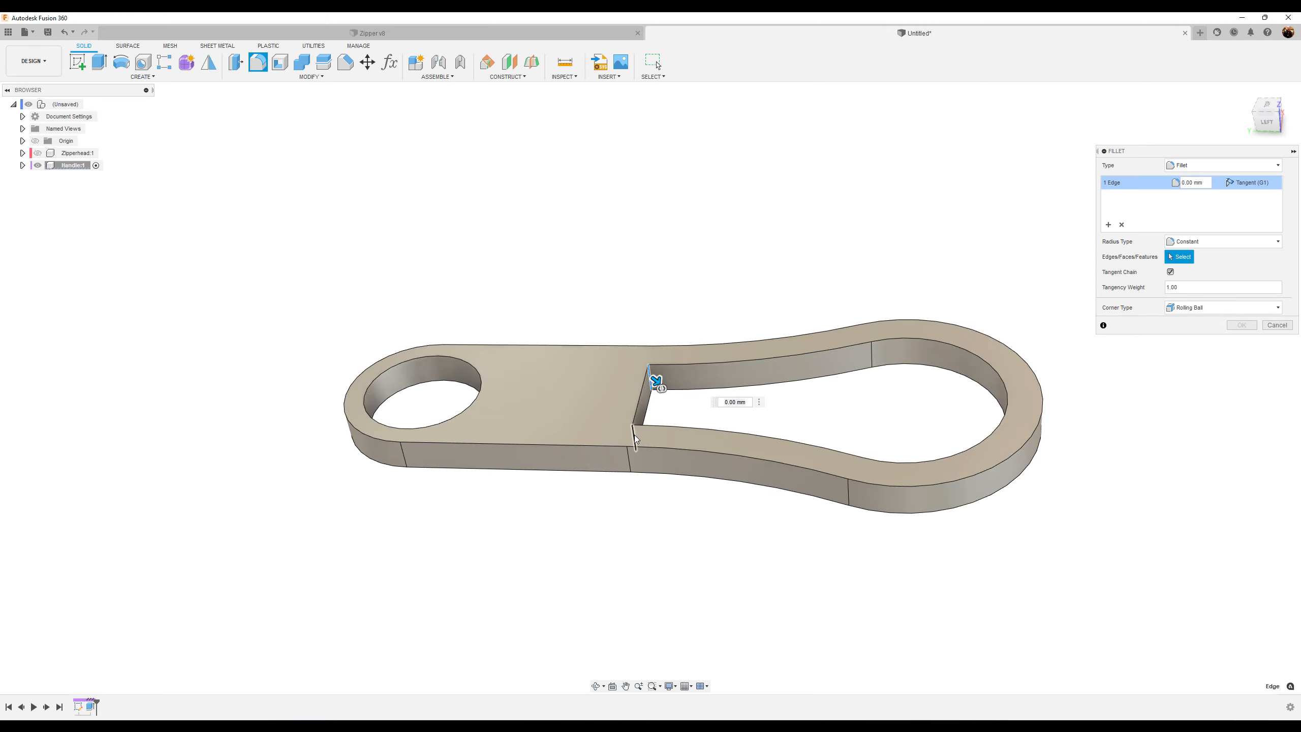
{"action": "left_click", "coordinate": [635, 436]}
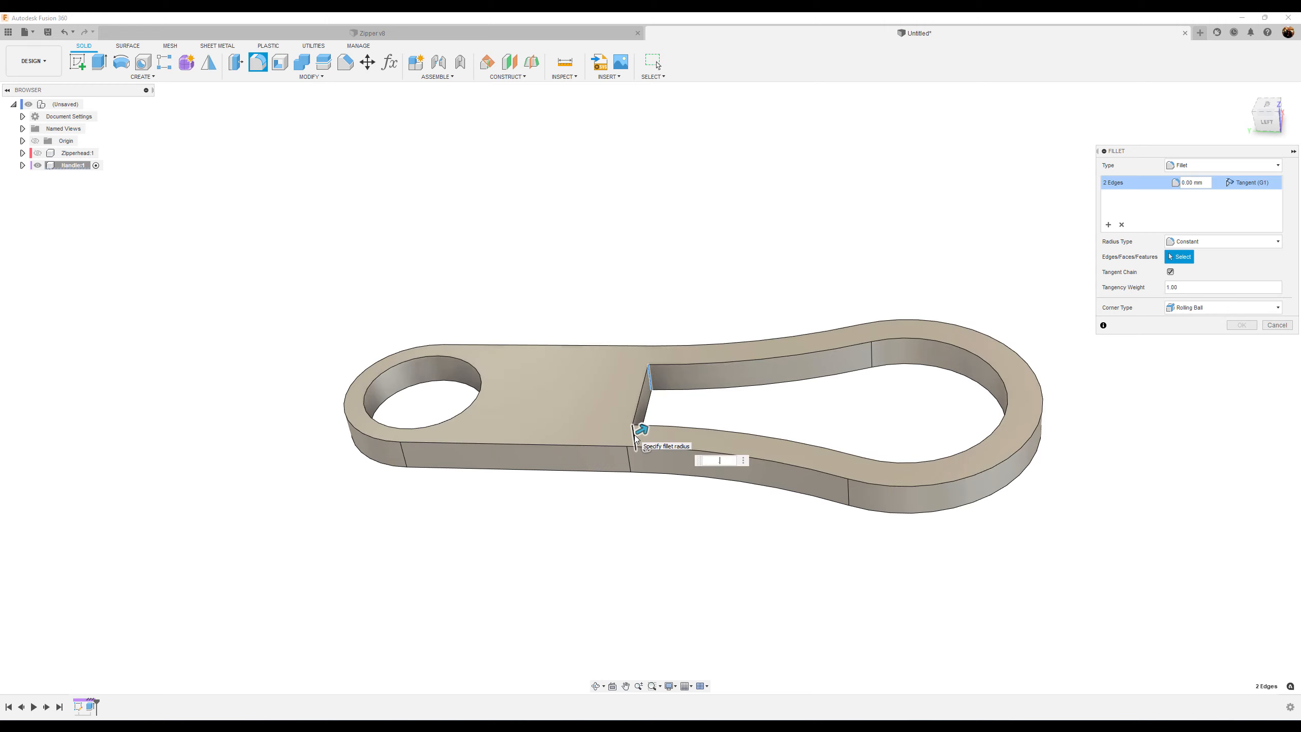
{"action": "key", "text": "Return"}
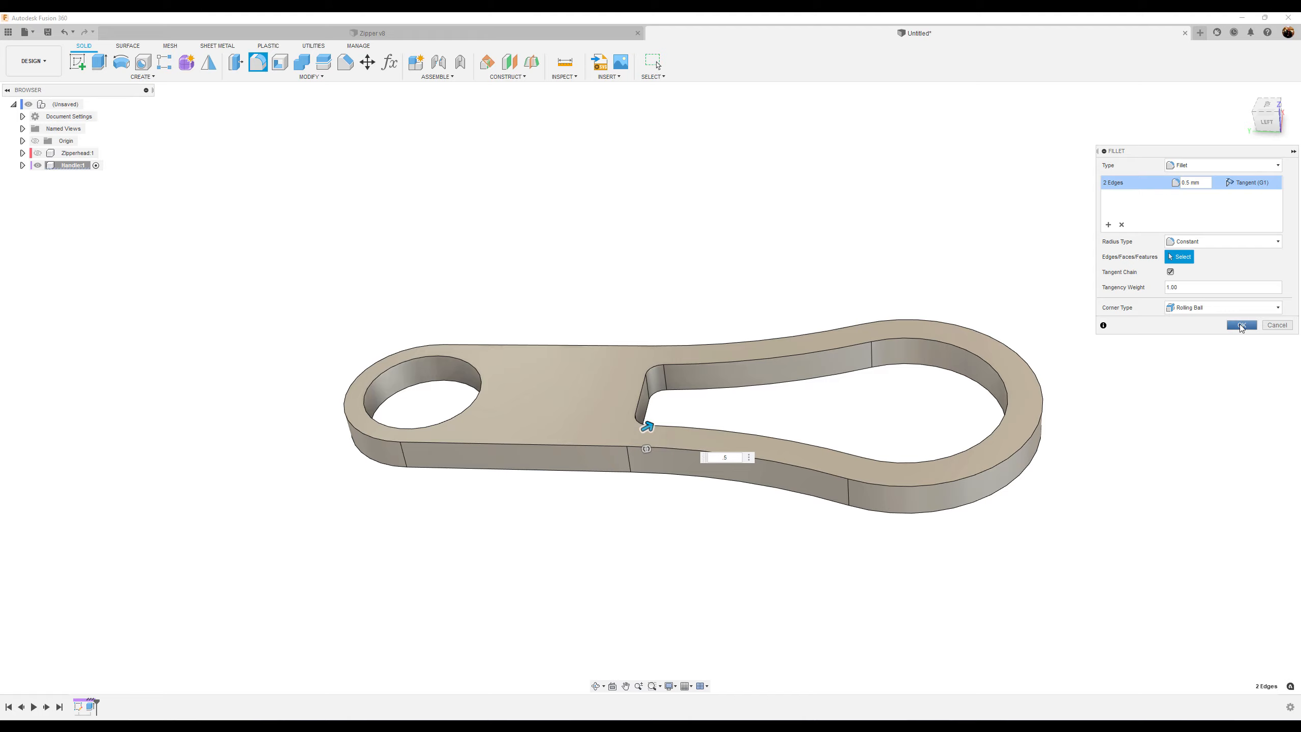
{"action": "left_click", "coordinate": [1242, 326]}
Create a midplane between the handle's top and bottom faces
{"action": "middle_click_drag", "start_coordinate": [556, 556], "coordinate": [617, 539], "text": "shift"}
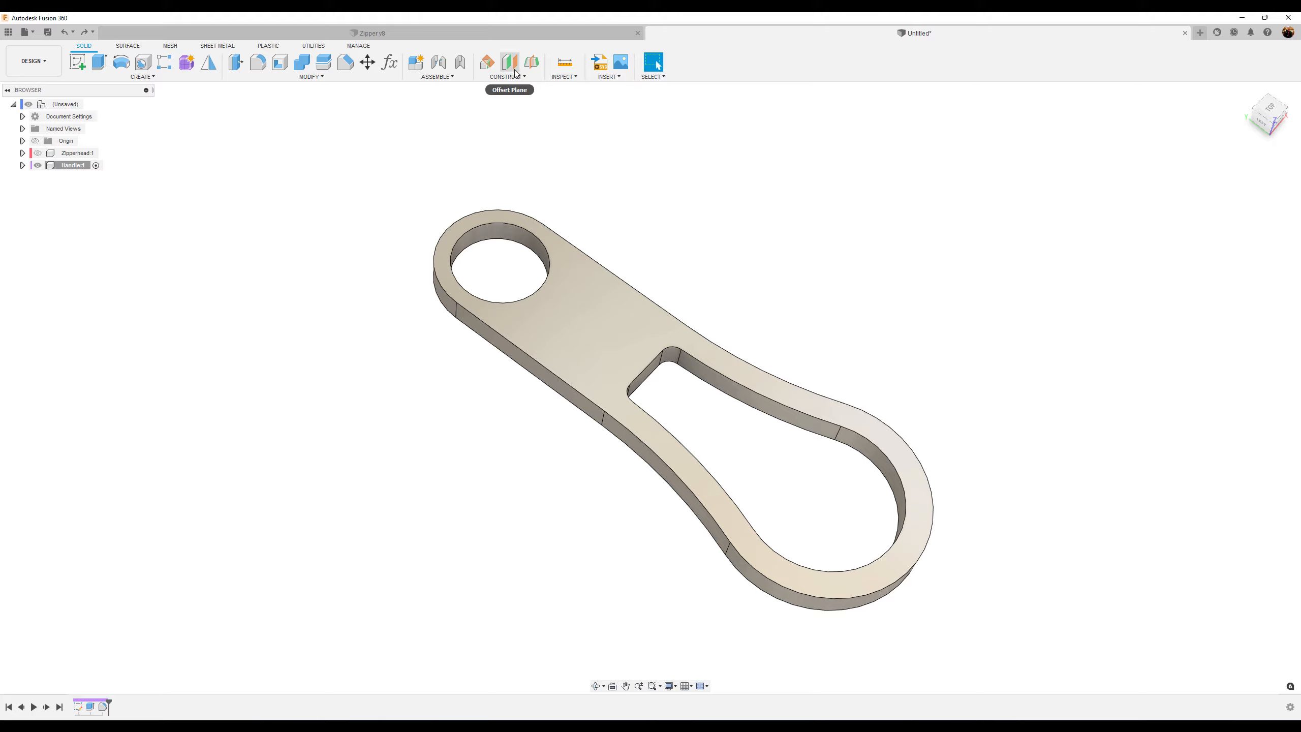
{"action": "left_click", "coordinate": [531, 62]}
{"action": "left_click", "coordinate": [578, 322]}
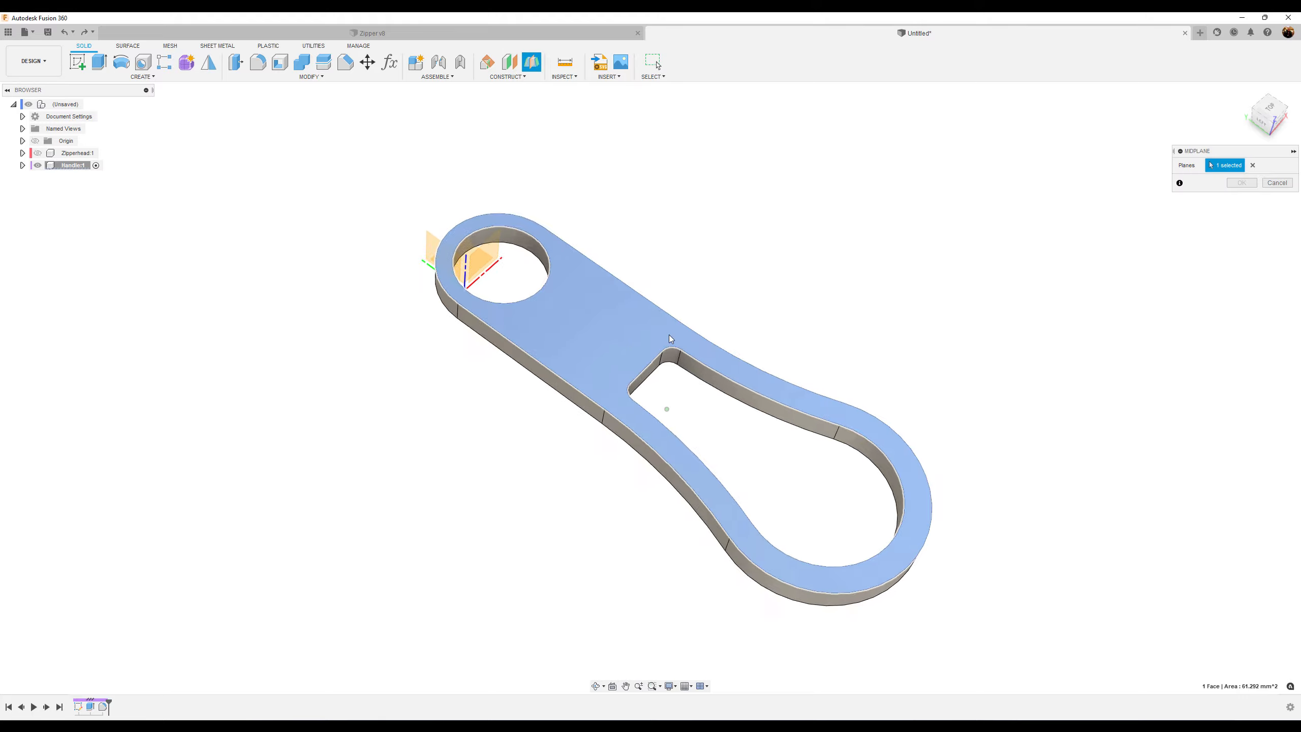
{"action": "middle_click_drag", "start_coordinate": [669, 334], "coordinate": [603, 392], "text": "shift"}
{"action": "left_click", "coordinate": [604, 392]}
{"action": "middle_click_drag", "start_coordinate": [1247, 392], "coordinate": [1249, 175], "text": "shift"}
{"action": "left_click", "coordinate": [1241, 183]}
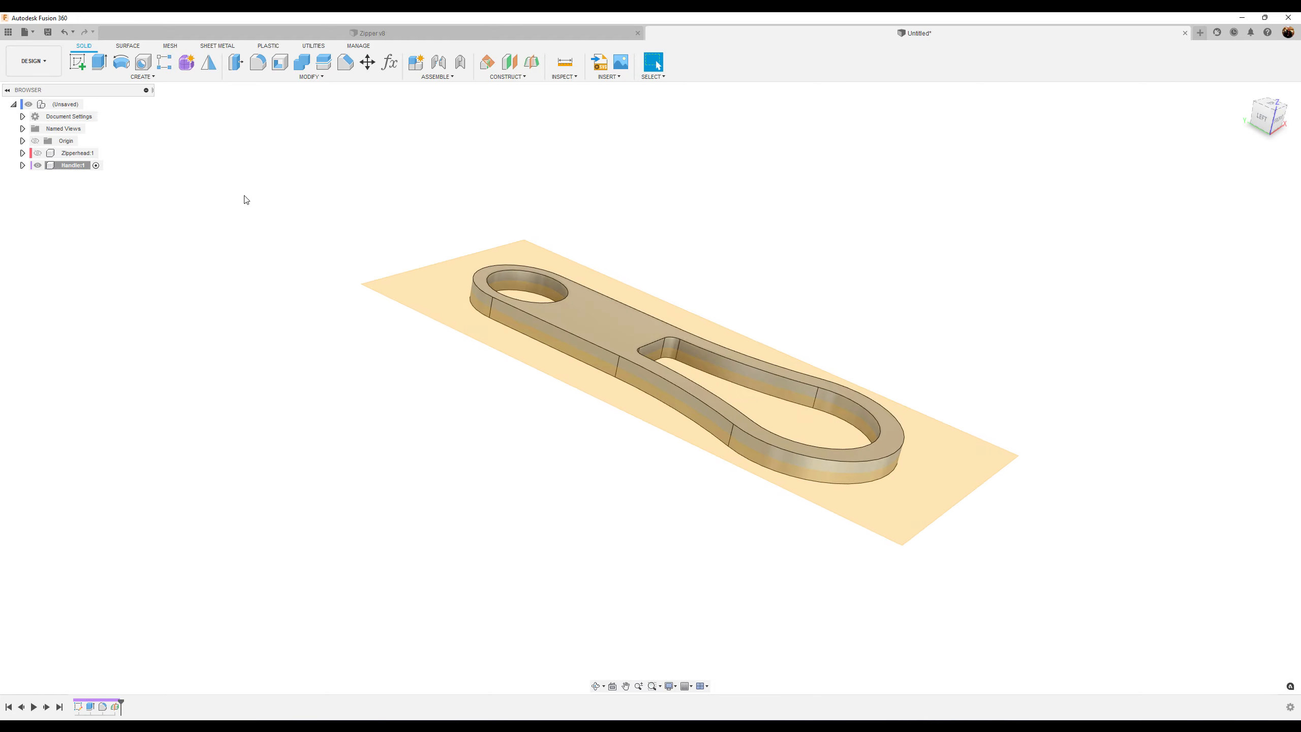
Hide the midplane, then sketch on the handle's top face an offset of the outer outline by -0.5 mm
{"action": "middle_click_drag", "start_coordinate": [755, 221], "coordinate": [715, 259], "text": "shift"}
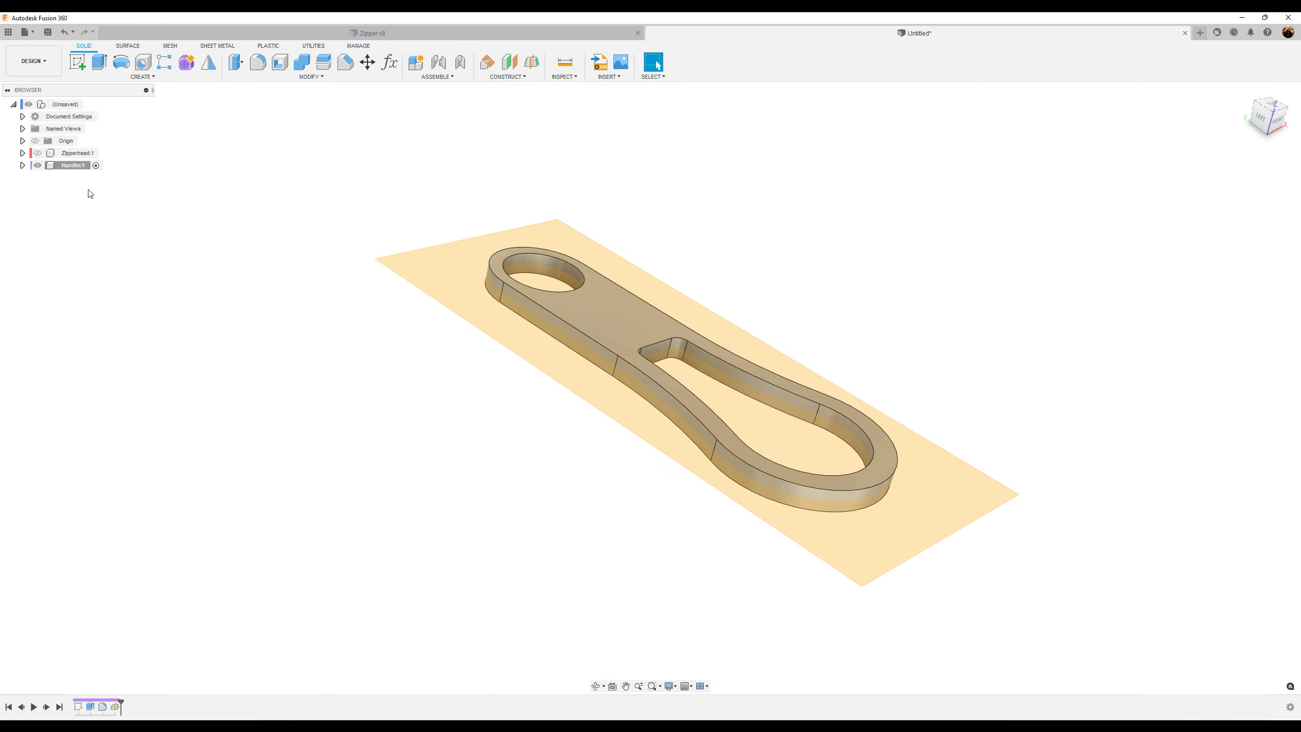
{"action": "left_click", "coordinate": [23, 166]}
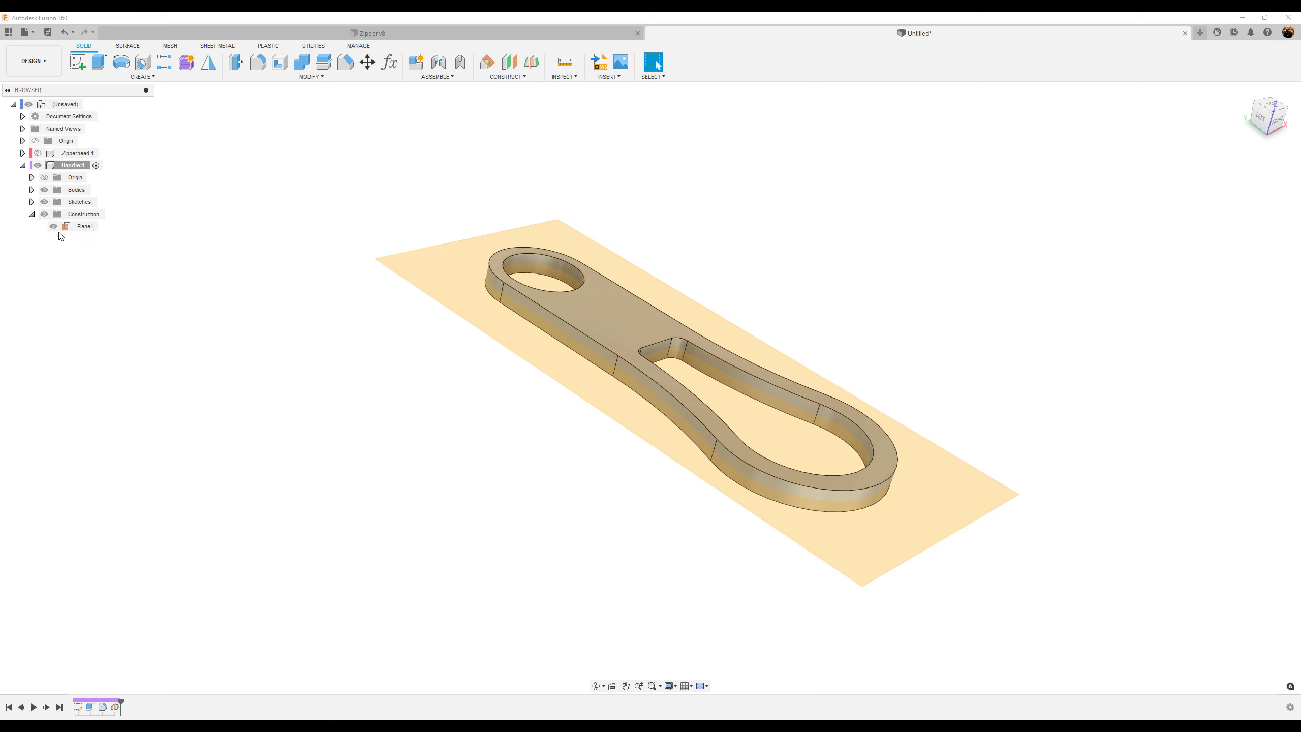
{"action": "left_click", "coordinate": [53, 226]}
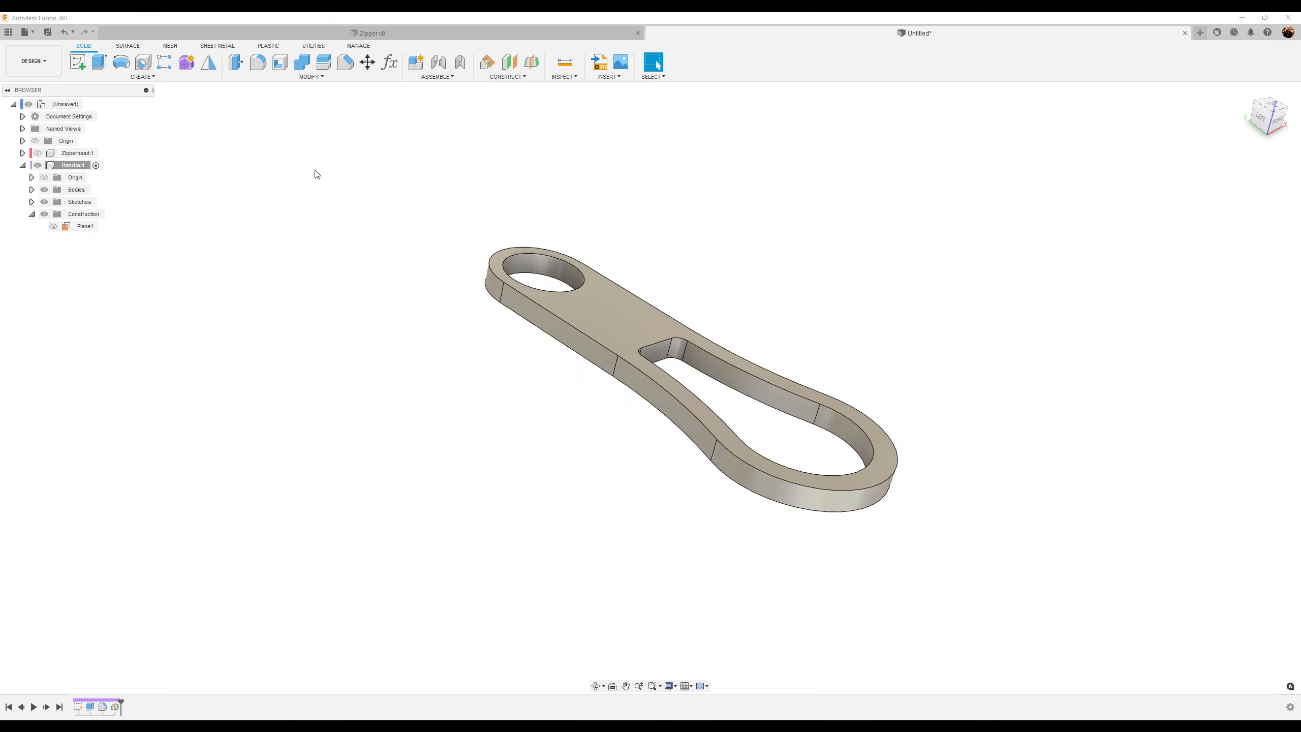
{"action": "left_click", "coordinate": [77, 62]}
{"action": "left_click", "coordinate": [609, 325]}
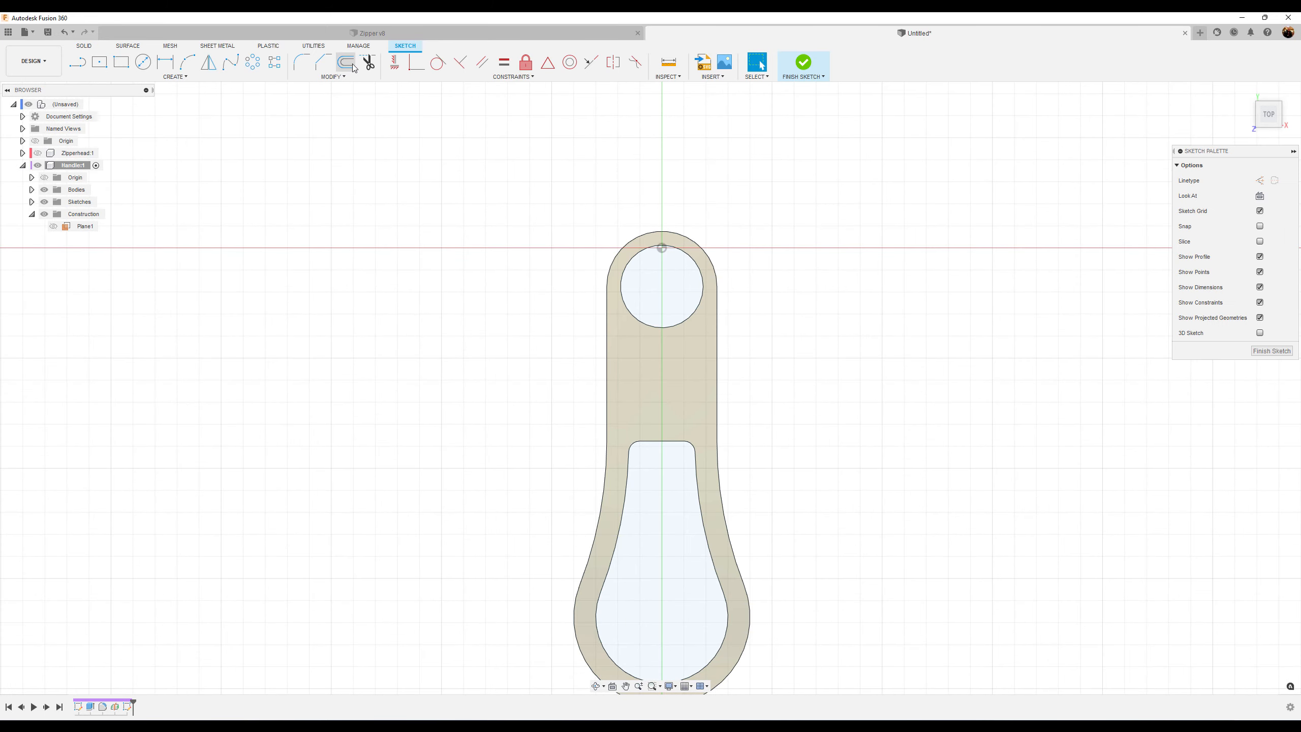
{"action": "left_click", "coordinate": [353, 67]}
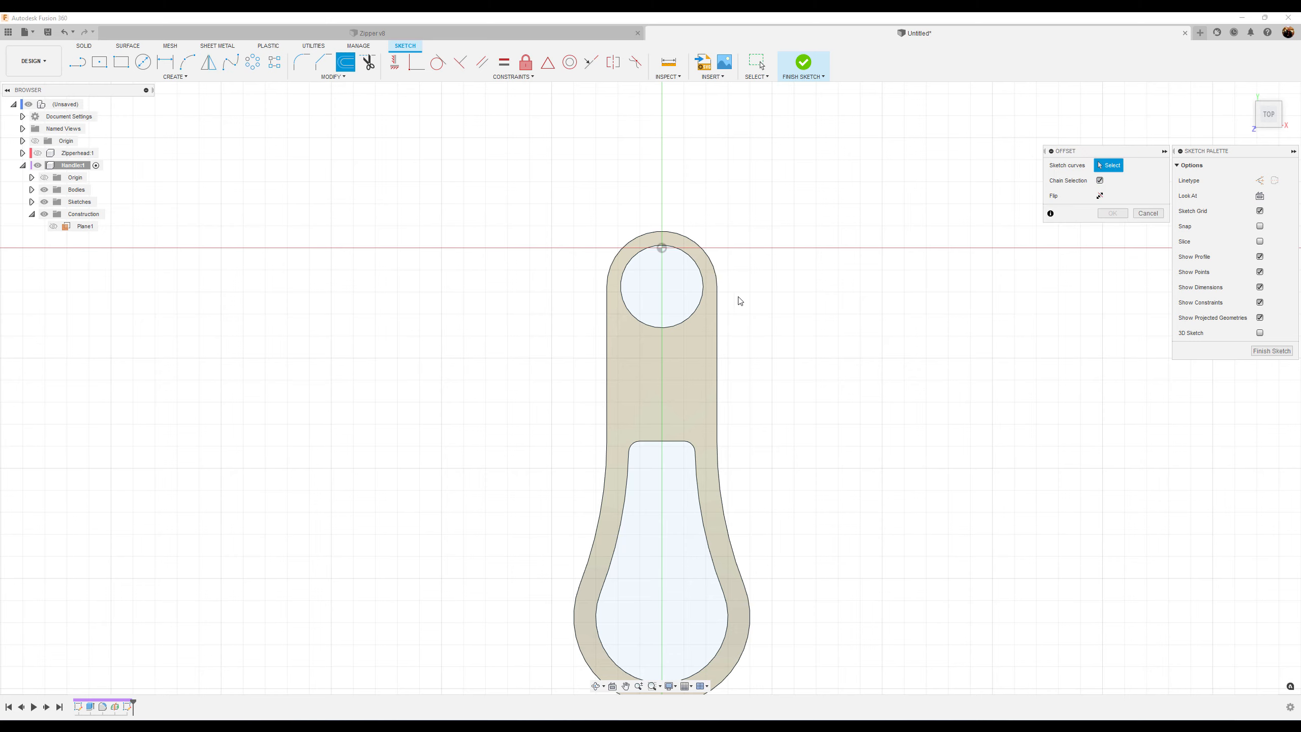
{"action": "left_click", "coordinate": [718, 306]}
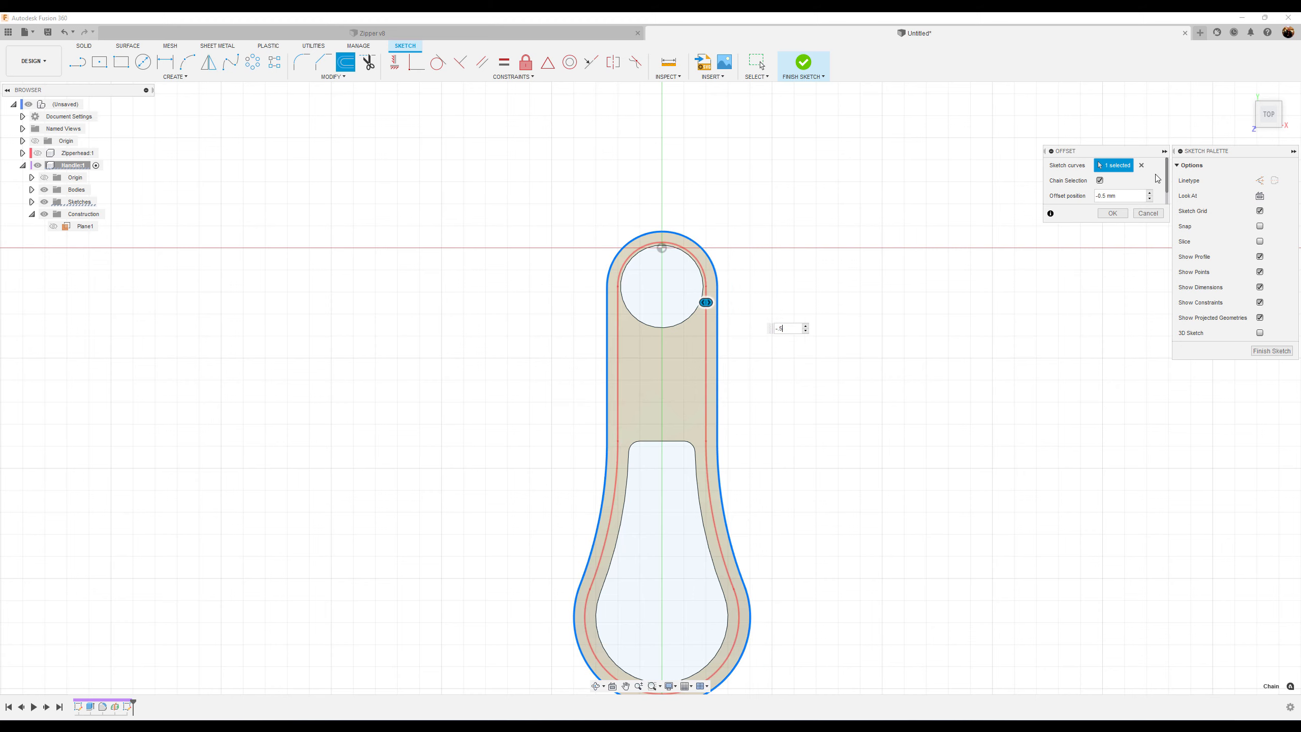
{"action": "left_click", "coordinate": [1111, 214]}
{"action": "left_click", "coordinate": [1272, 351]}
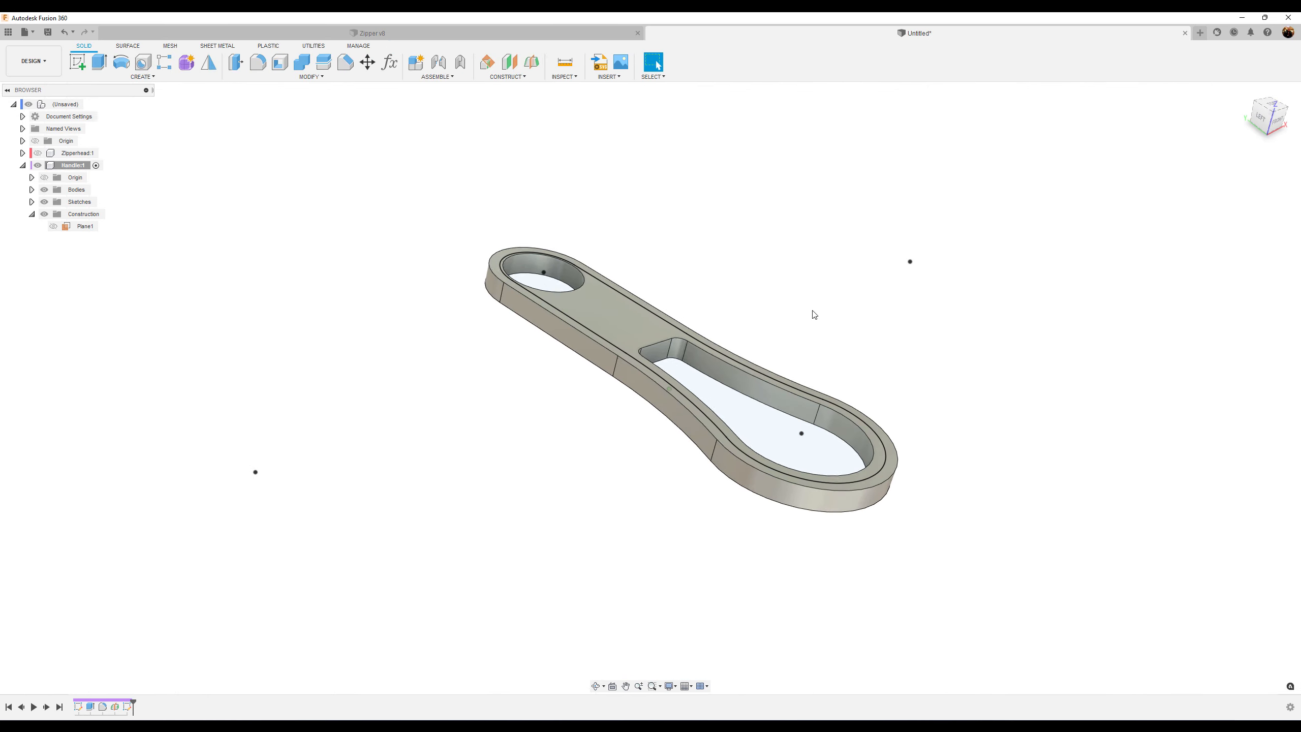
Extrude-cut the offset band -0.2 mm into the handle's top face
{"action": "left_click", "coordinate": [102, 64]}
{"action": "left_click", "coordinate": [609, 330]}
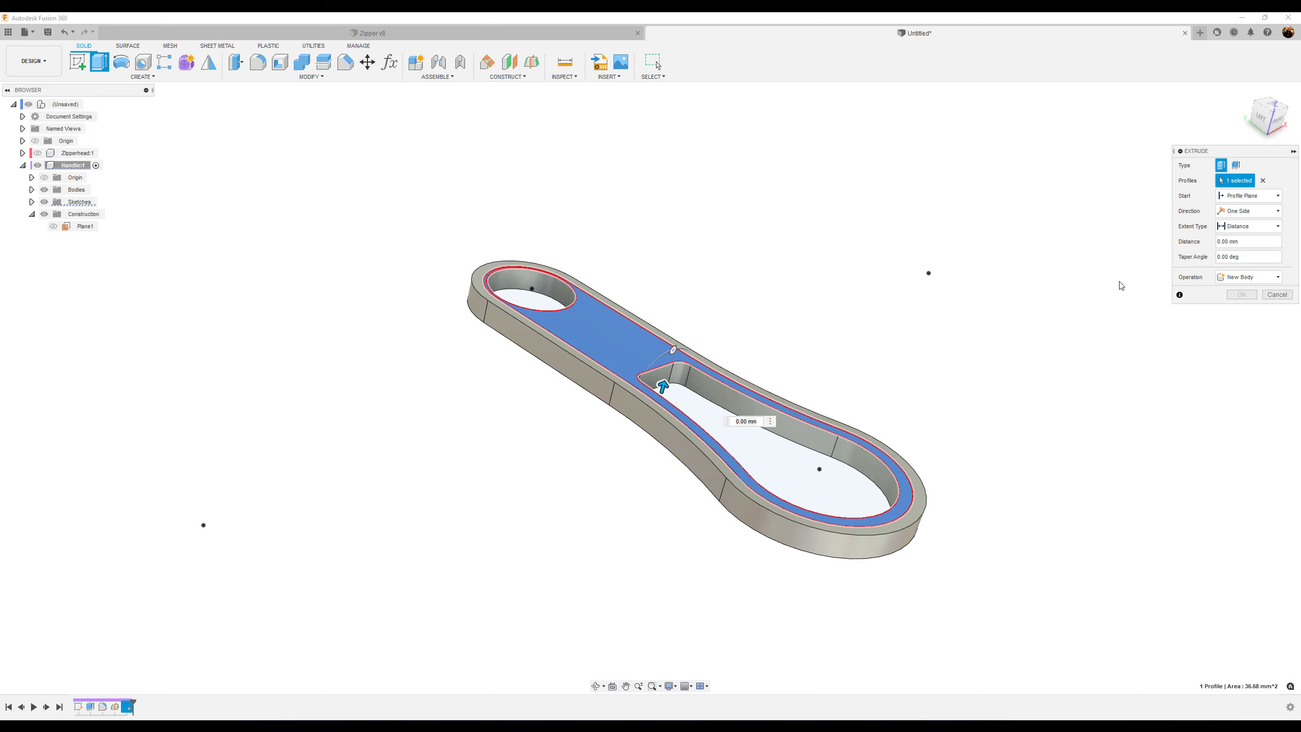
{"action": "left_click_drag", "start_coordinate": [1244, 242], "coordinate": [1199, 243]}
{"action": "type", "text": "-.2"}
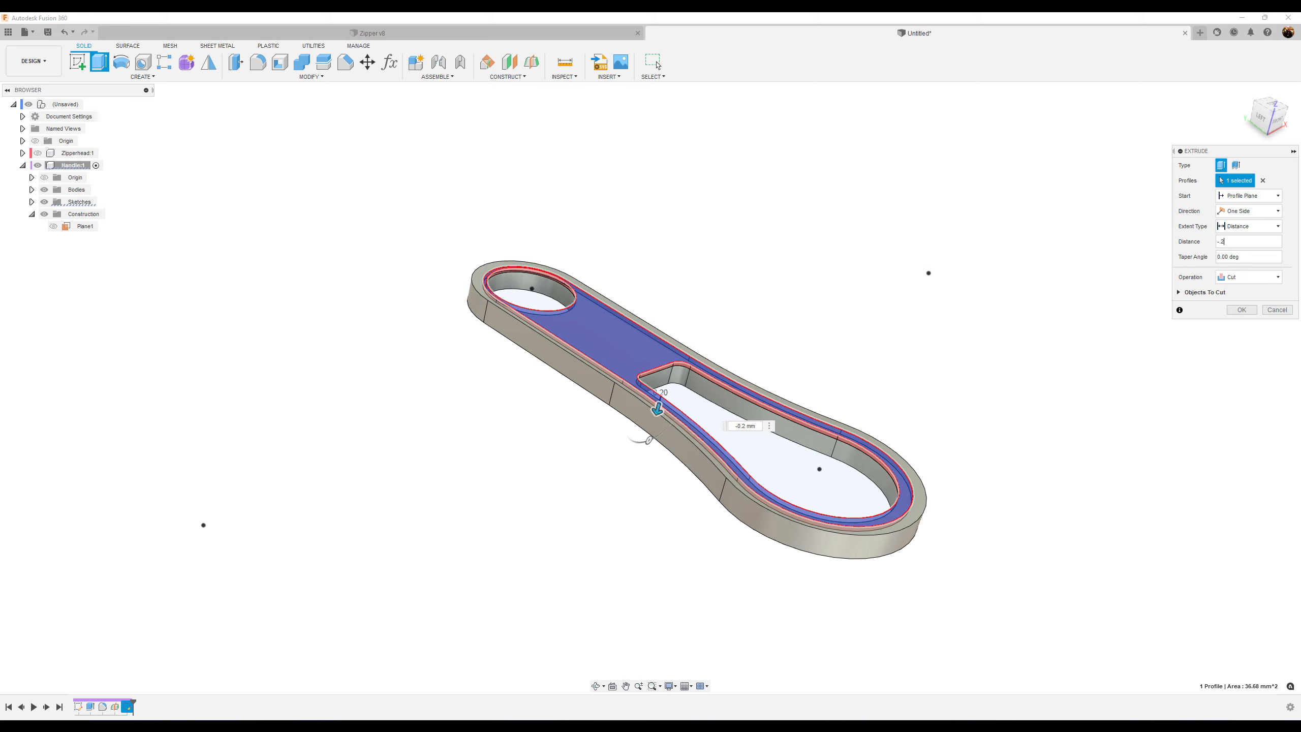
{"action": "left_click", "coordinate": [1242, 309]}
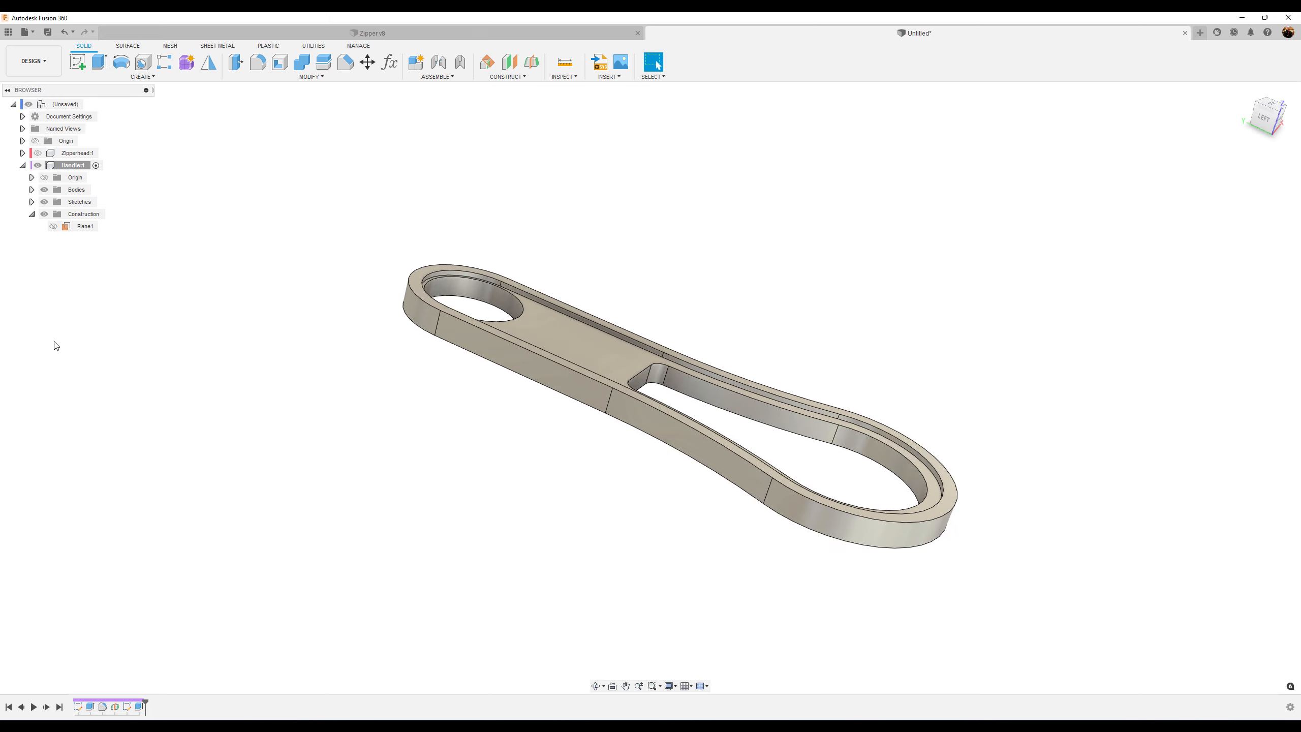
Mirror the groove cut feature about the midplane
{"action": "left_click", "coordinate": [207, 61]}
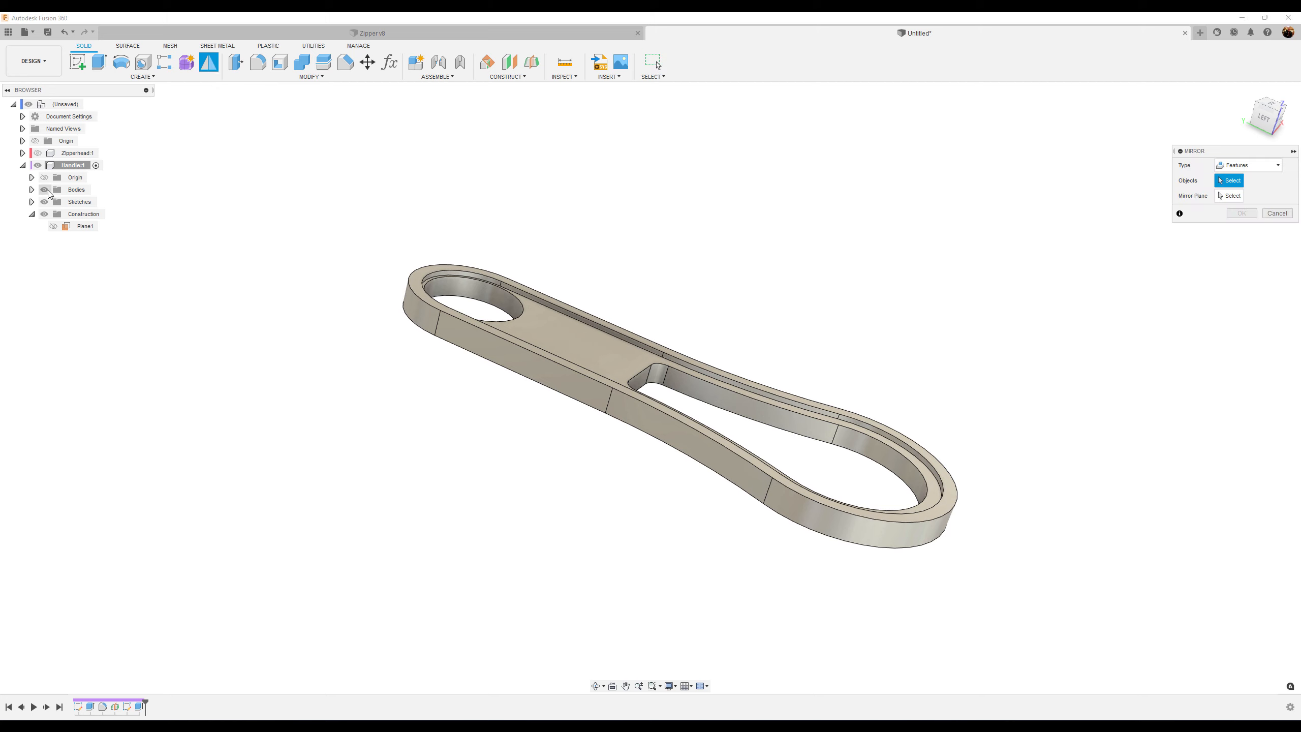
{"action": "left_click", "coordinate": [53, 227]}
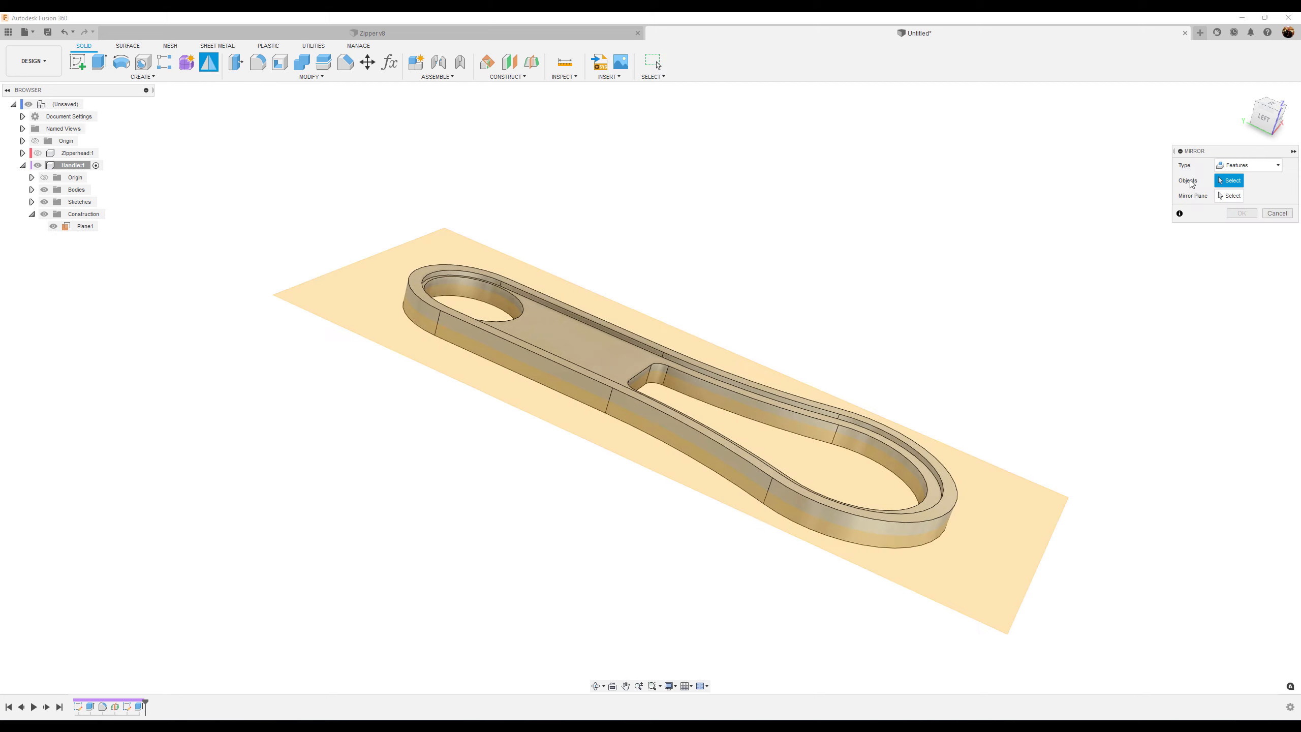
{"action": "left_click", "coordinate": [1230, 195]}
{"action": "left_click", "coordinate": [988, 479]}
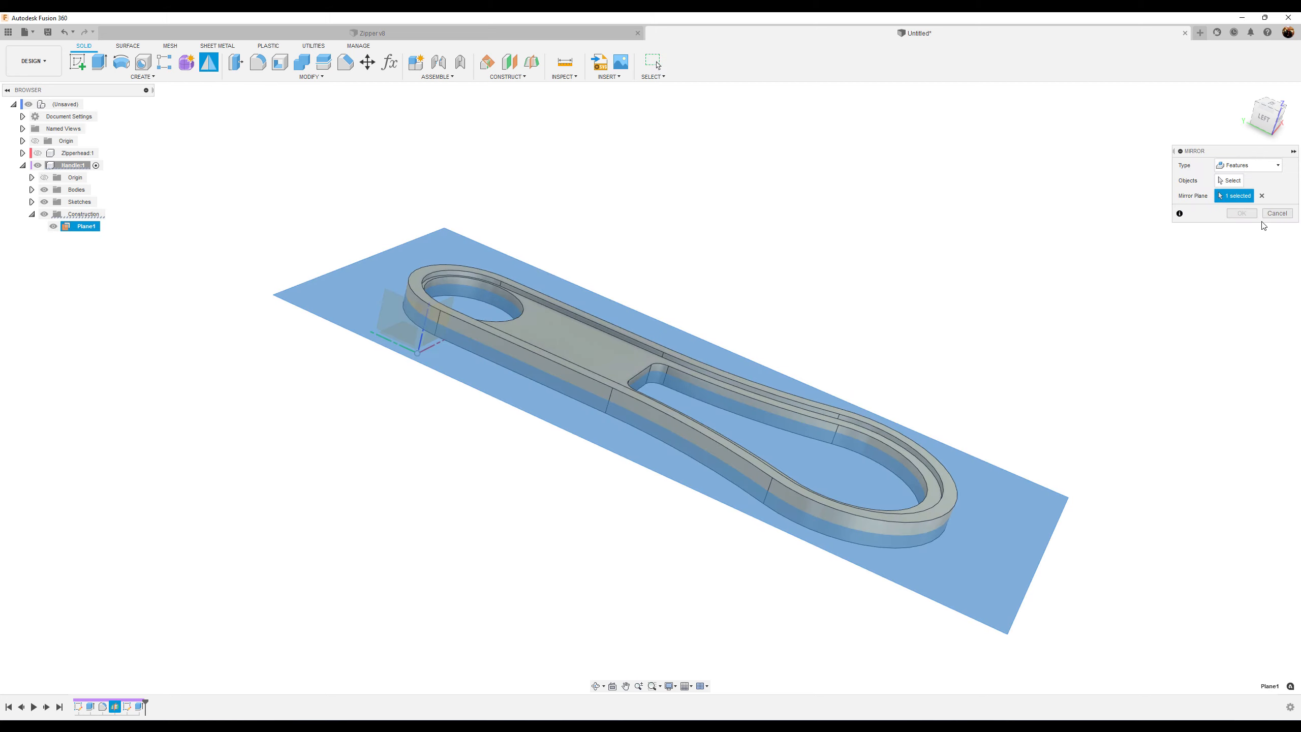
{"action": "left_click", "coordinate": [1230, 180]}
{"action": "left_click", "coordinate": [139, 707]}
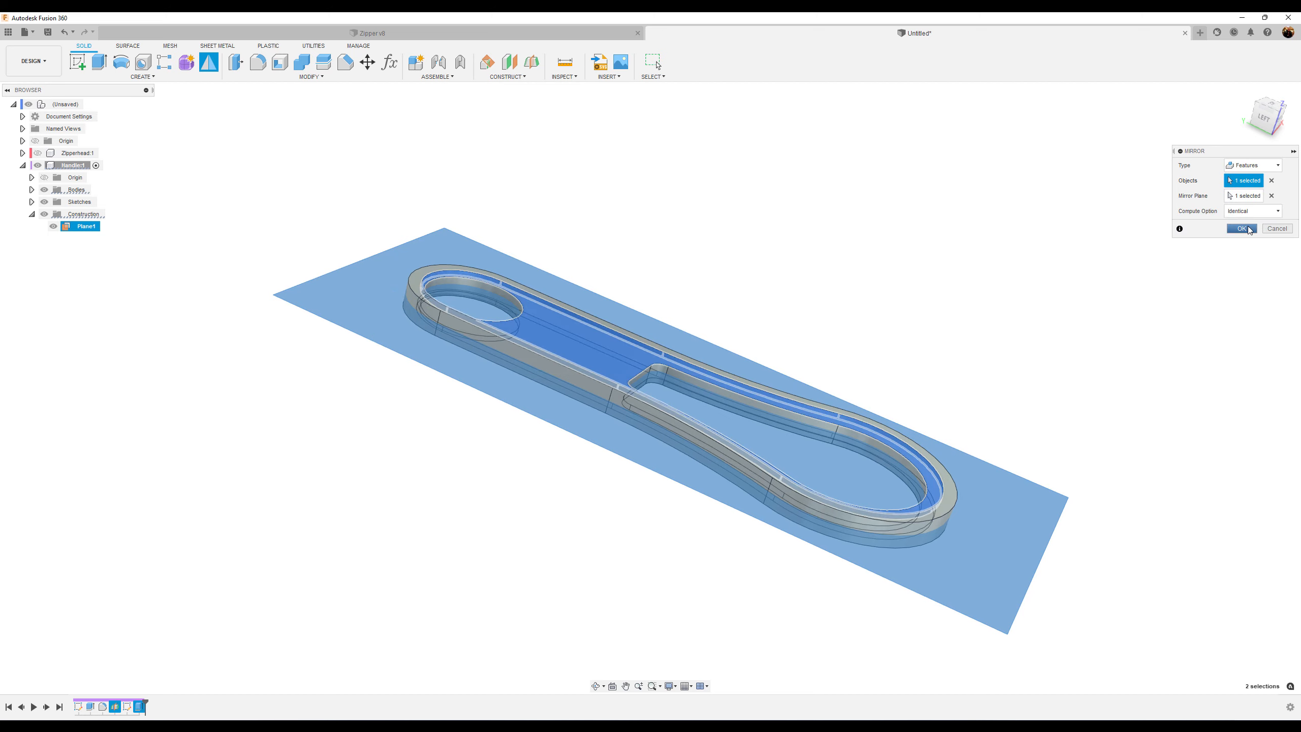
{"action": "left_click", "coordinate": [1242, 229]}
Hide the construction midplane
{"action": "middle_click_drag", "start_coordinate": [1199, 337], "coordinate": [996, 348], "text": "shift"}
{"action": "left_click", "coordinate": [54, 227]}
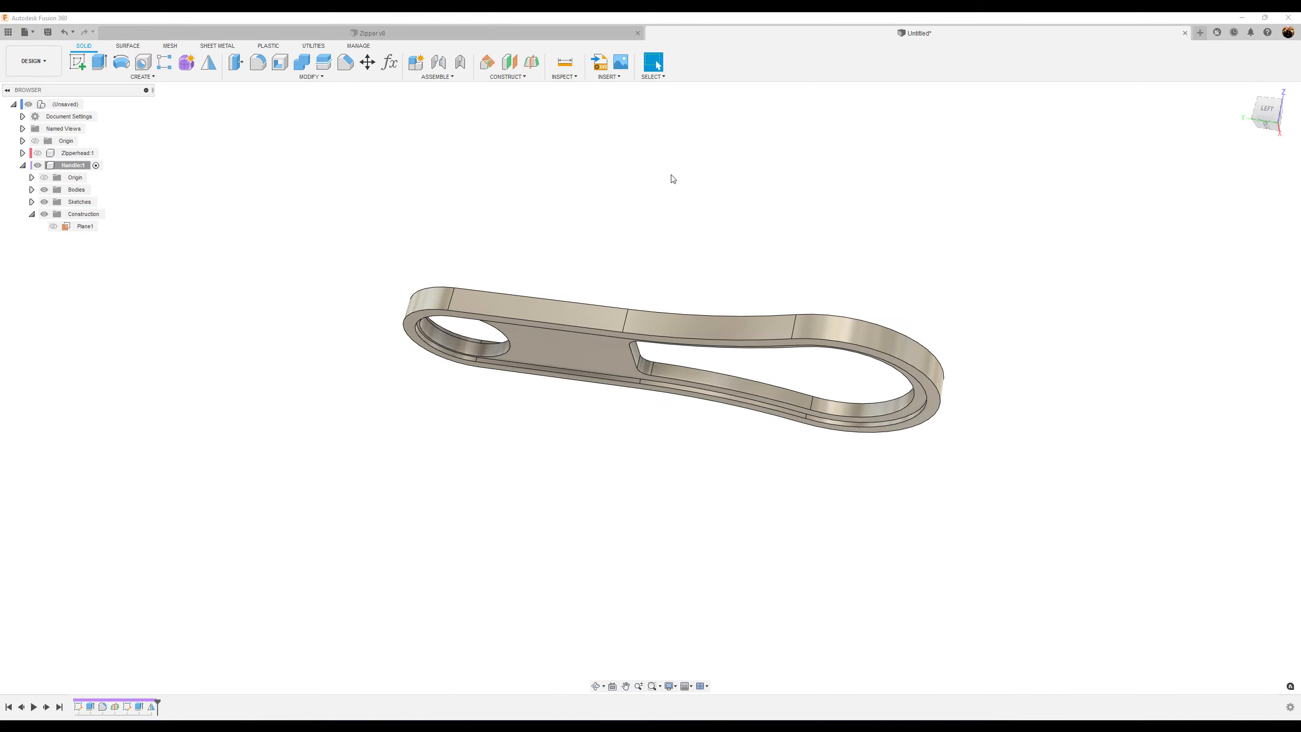
{"action": "middle_click_drag", "start_coordinate": [671, 174], "coordinate": [696, 172], "text": "shift"}
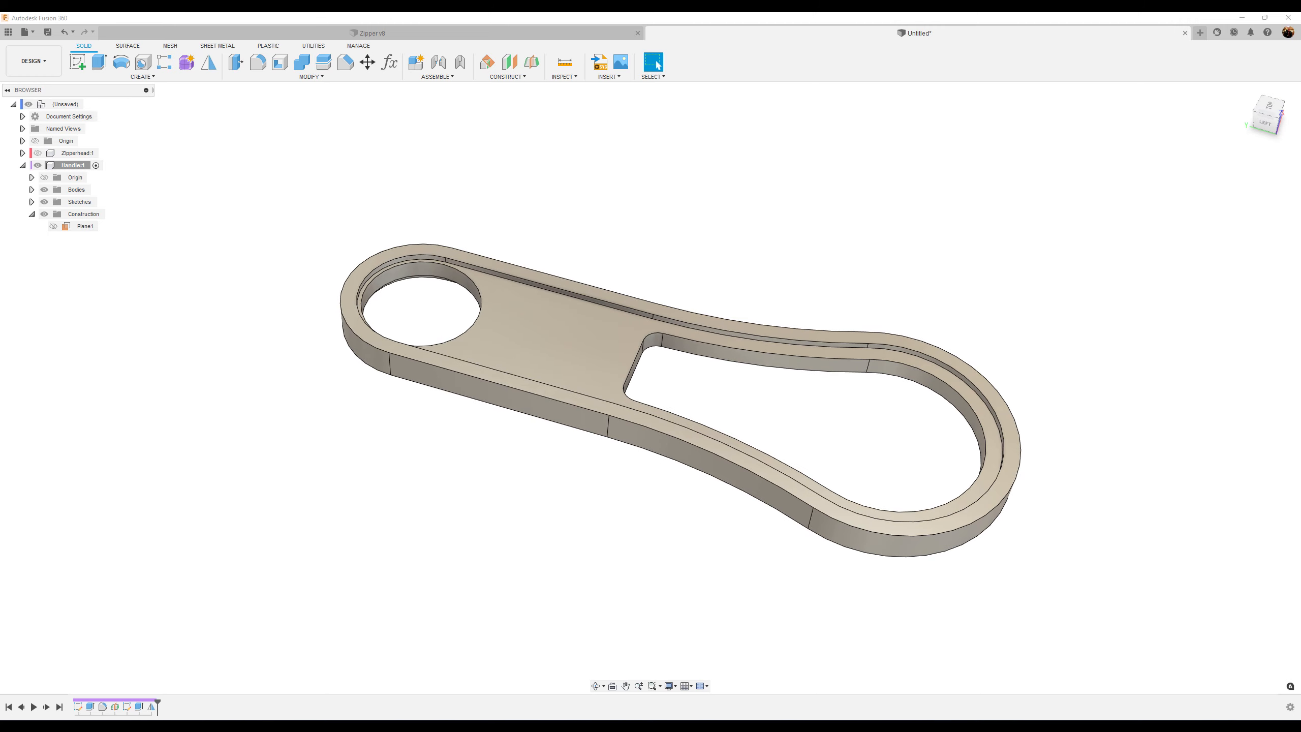
Fillet the groove edges on both faces of the handle with a 0.2 mm radius
{"action": "left_click", "coordinate": [731, 239]}
{"action": "left_click", "coordinate": [258, 62]}
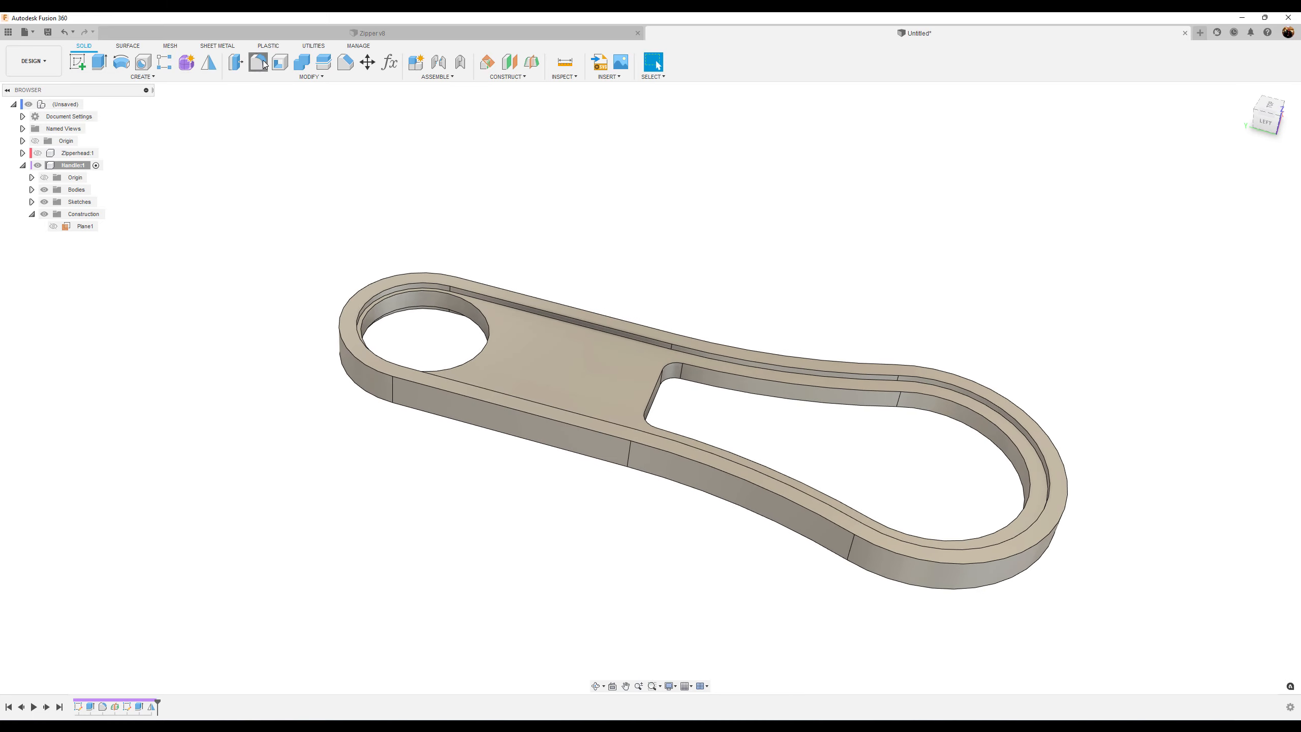
{"action": "left_click", "coordinate": [655, 340]}
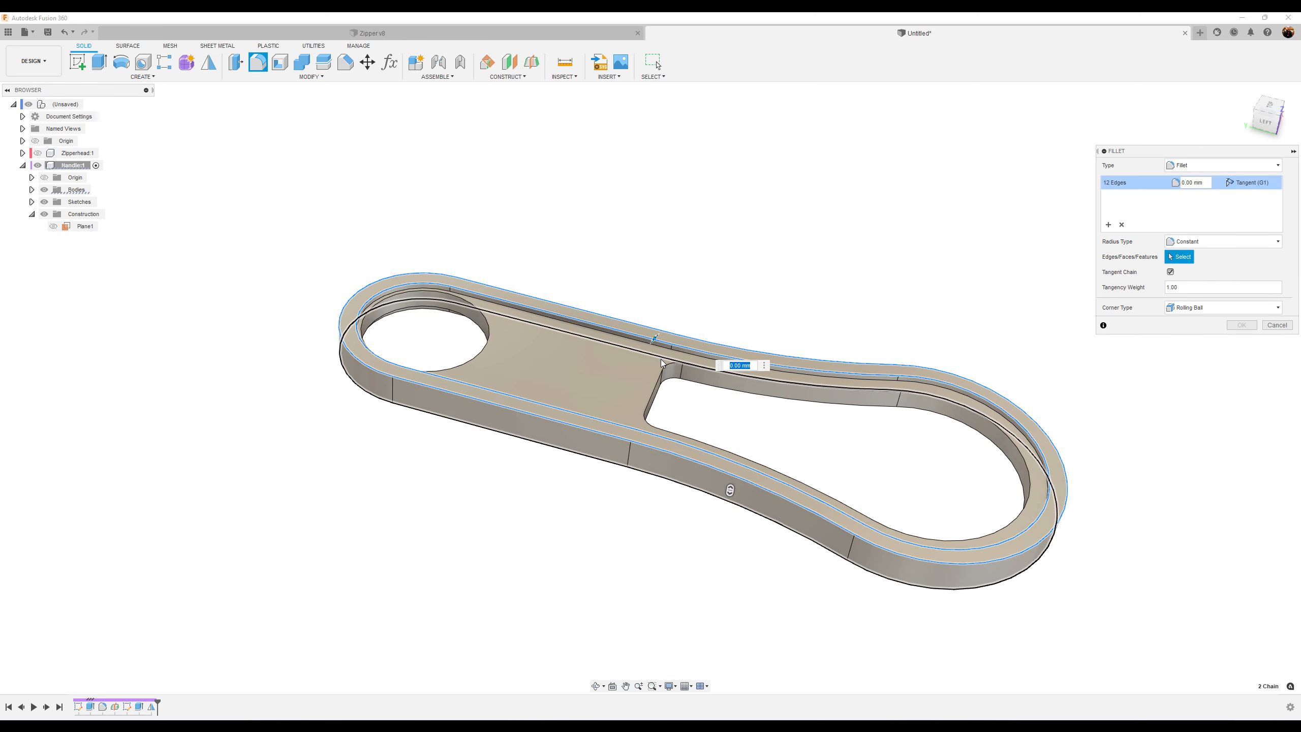
{"action": "left_click", "coordinate": [657, 345]}
{"action": "left_click", "coordinate": [672, 365]}
{"action": "left_click", "coordinate": [679, 383]}
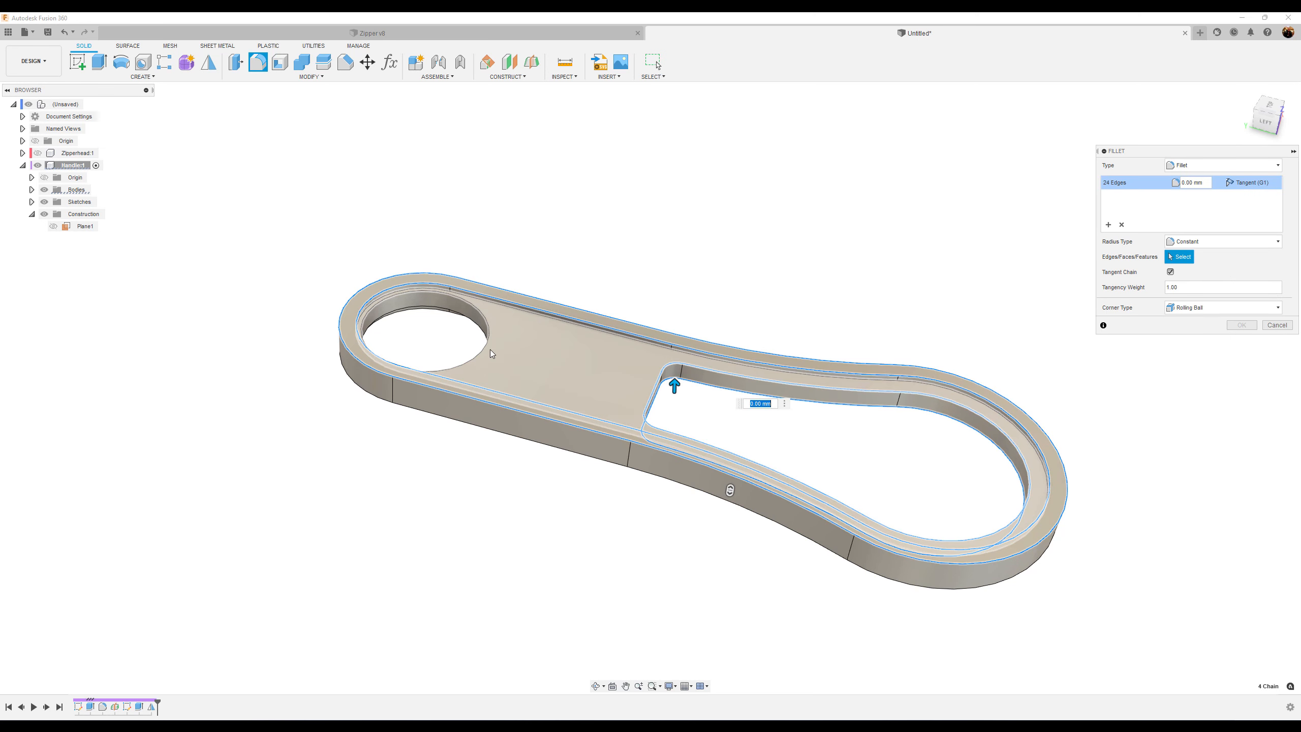
{"action": "left_click", "coordinate": [477, 324]}
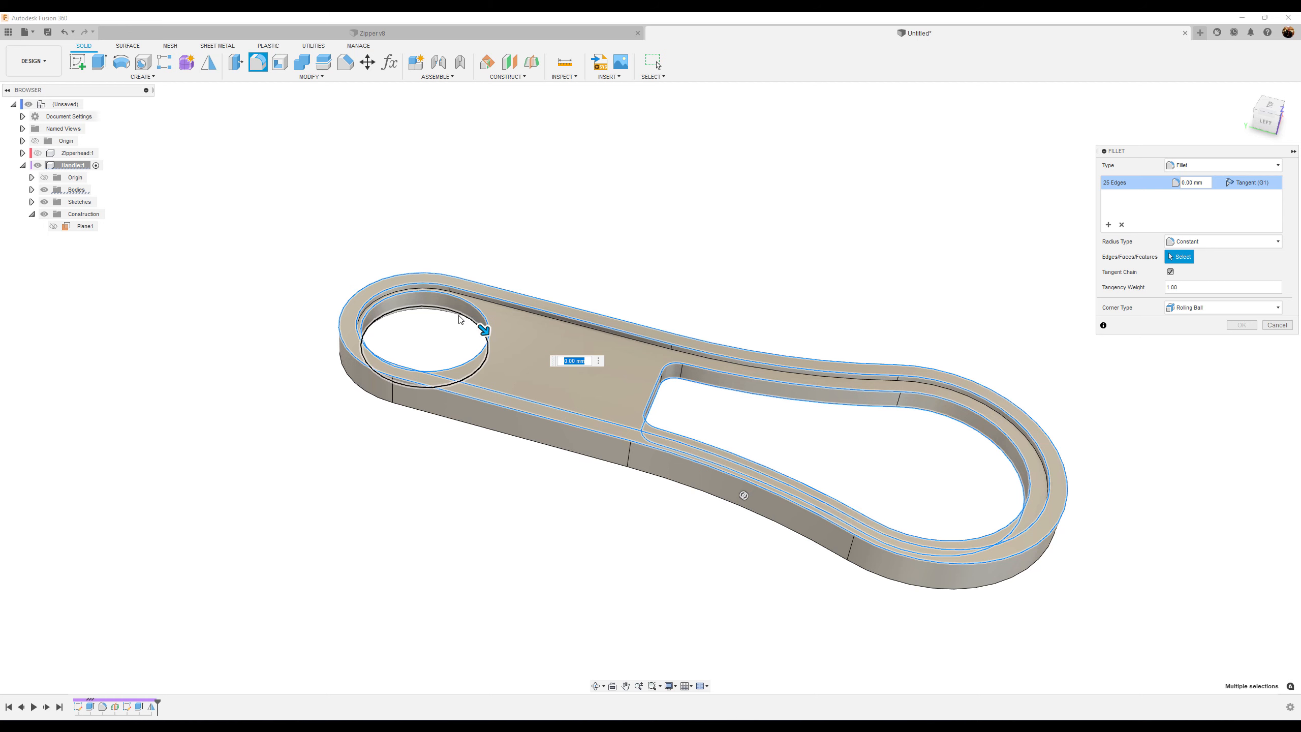
{"action": "left_click", "coordinate": [459, 315]}
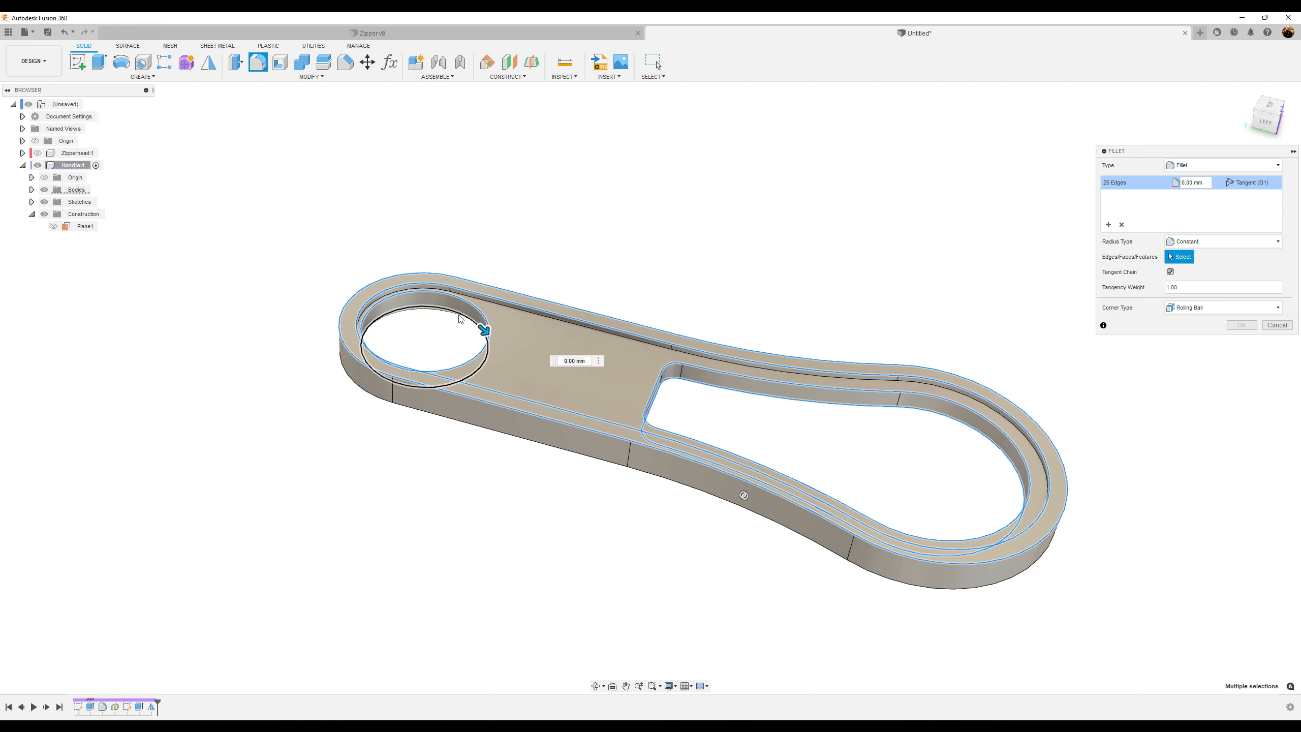
{"action": "left_click", "coordinate": [433, 416]}
{"action": "left_click", "coordinate": [445, 412]}
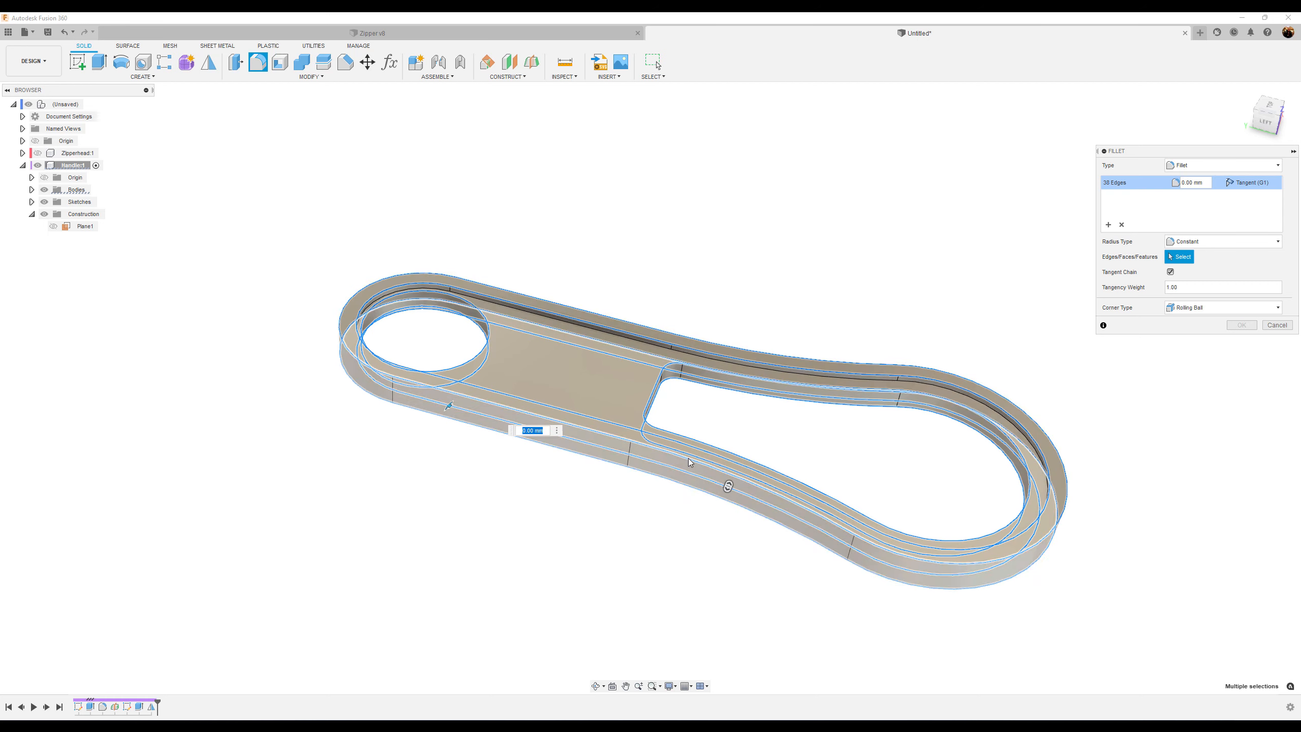
{"action": "middle_click_drag", "start_coordinate": [815, 449], "coordinate": [584, 557], "text": "shift"}
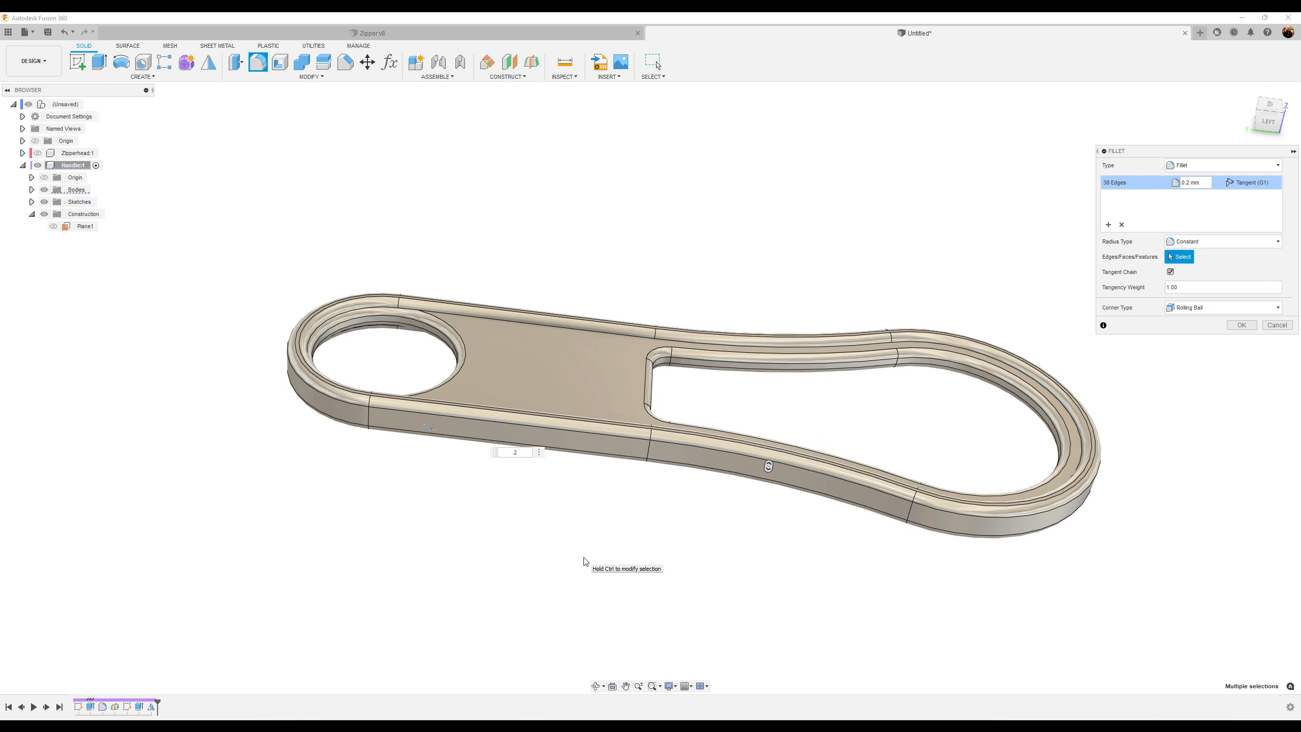
{"action": "left_click", "coordinate": [1242, 324]}
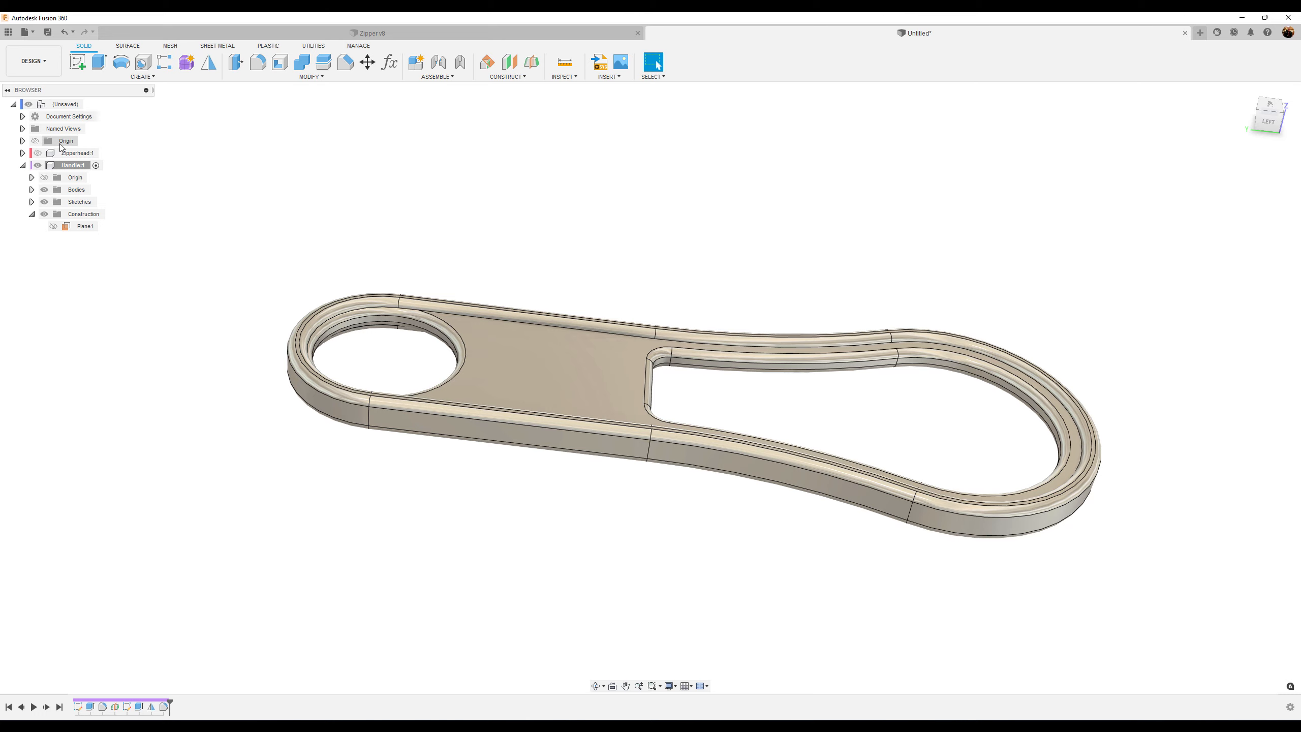
Show the zipper head to check the handle in the full assembly, then hide it and reactivate the Handle component
{"action": "left_click", "coordinate": [37, 153]}
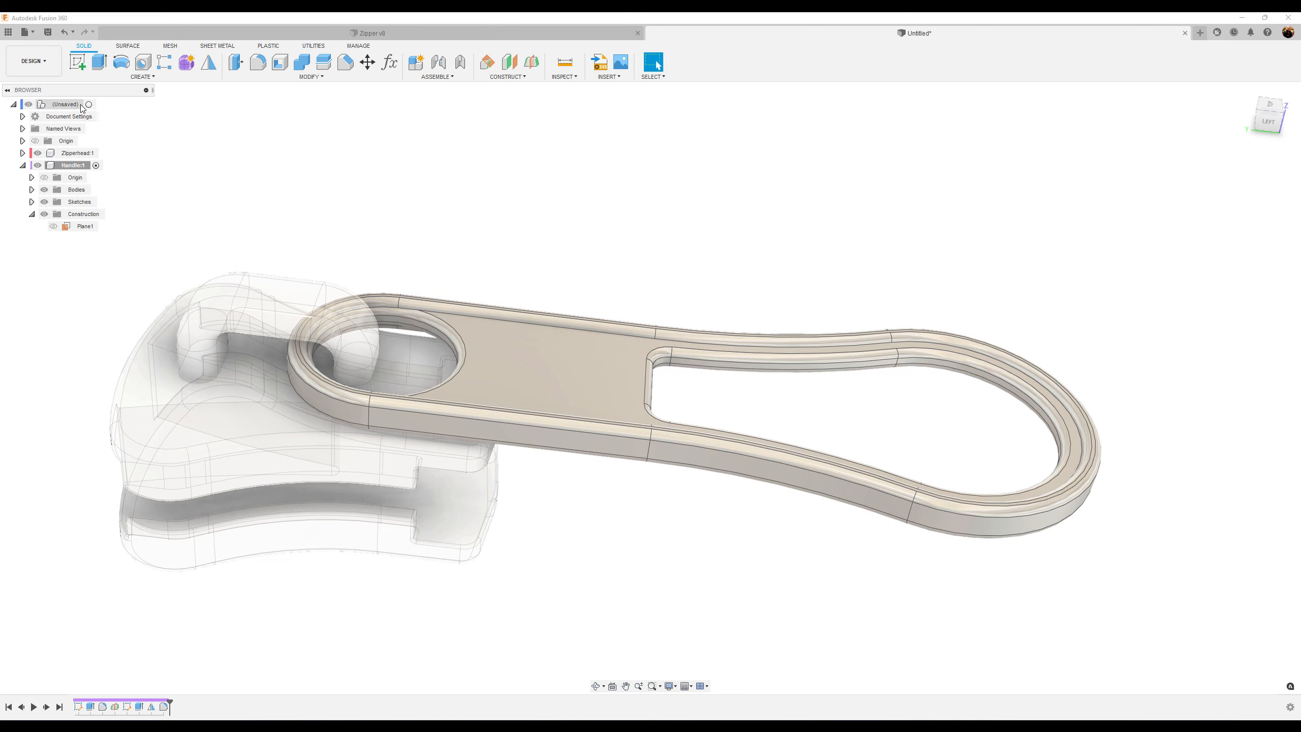
{"action": "left_click", "coordinate": [90, 104]}
{"action": "left_click", "coordinate": [707, 172]}
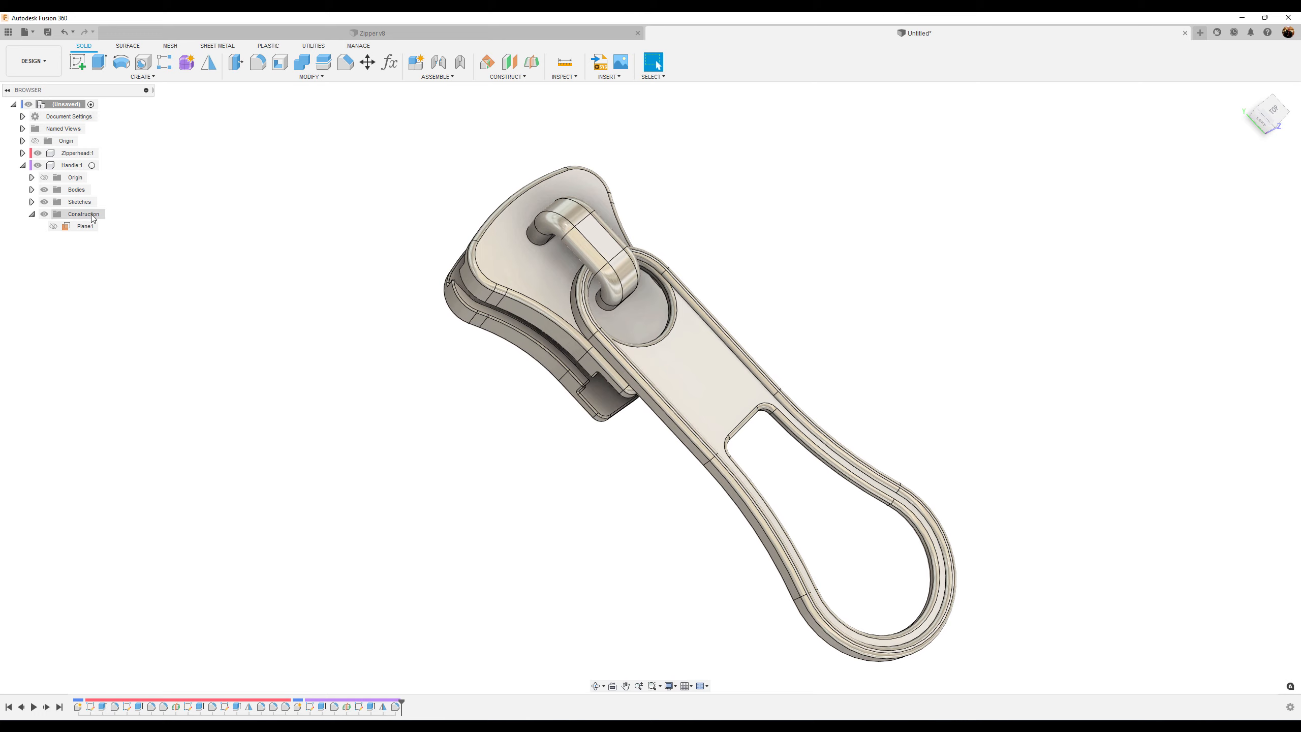
{"action": "double_click", "coordinate": [74, 166]}
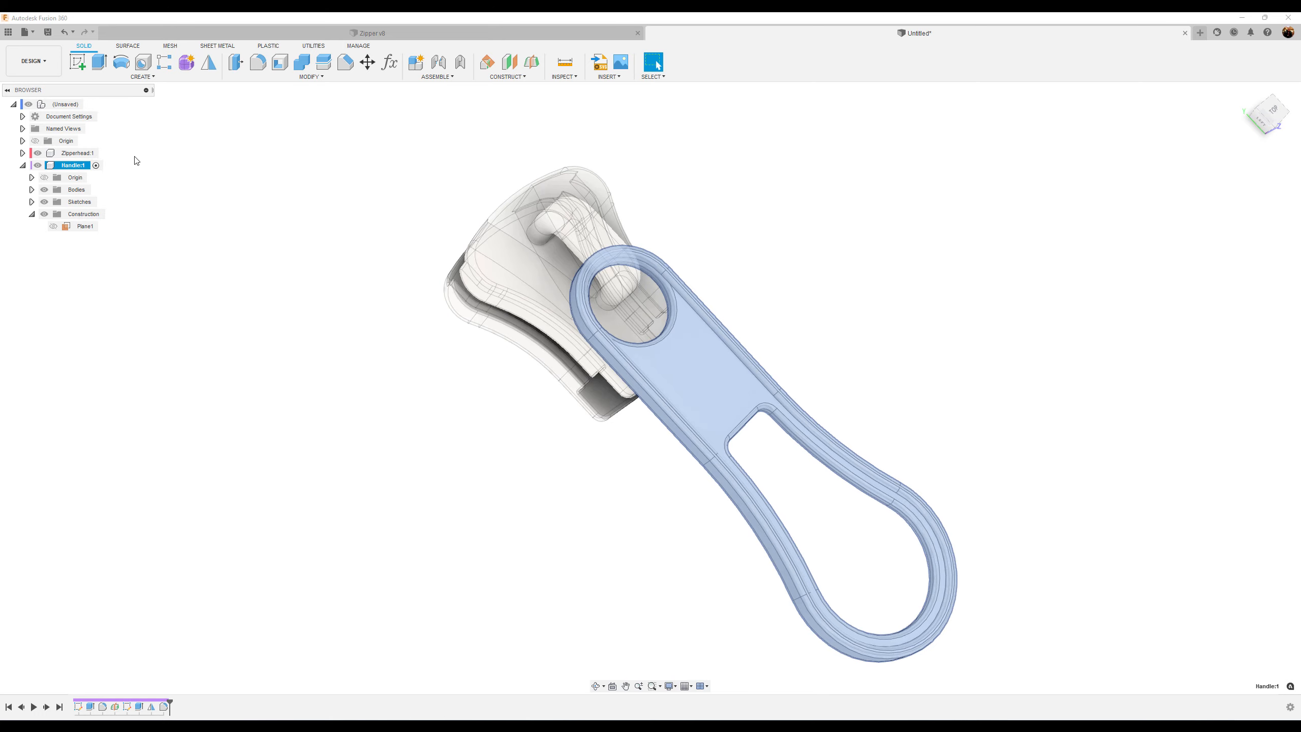
{"action": "left_click", "coordinate": [38, 153]}
{"action": "left_click", "coordinate": [313, 434]}
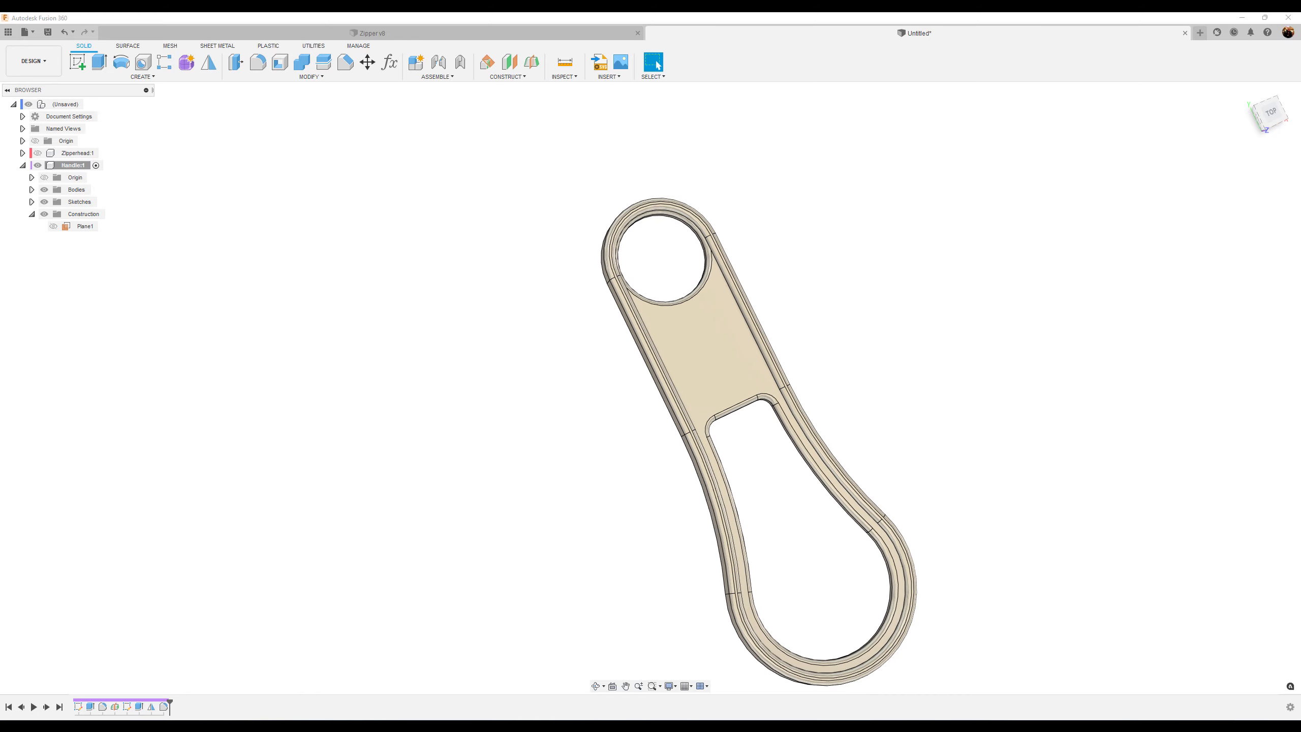
Start a sketch on the handle's top face and draw a vertical construction centerline from the ring hole to the slot
{"action": "left_click", "coordinate": [1011, 369]}
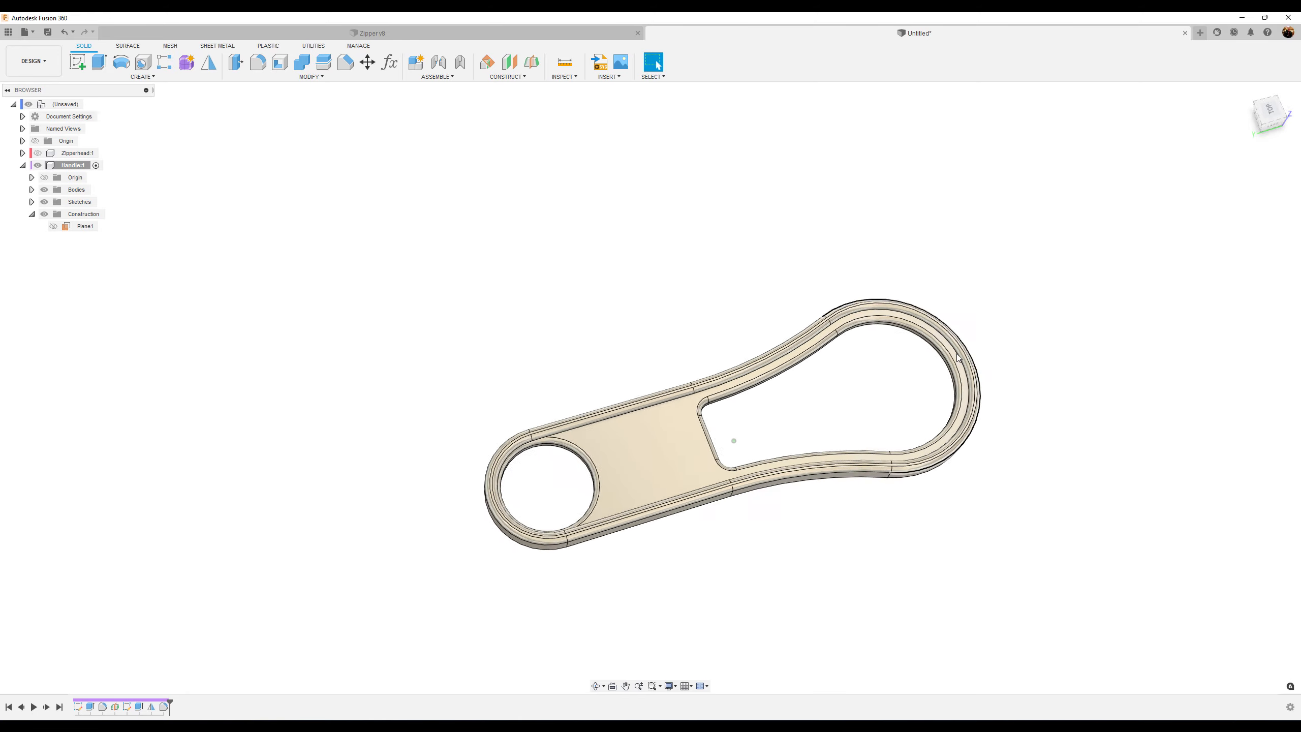
{"action": "left_click", "coordinate": [77, 62]}
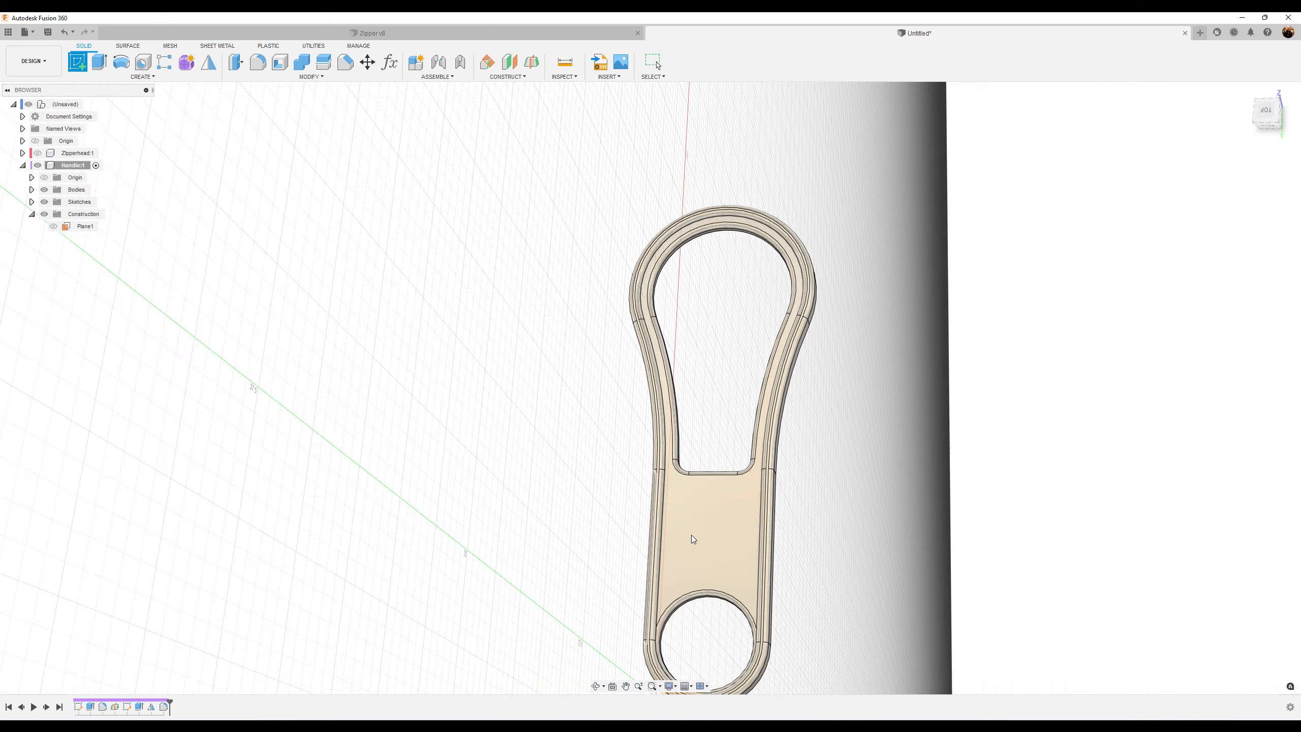
{"action": "left_click", "coordinate": [720, 551]}
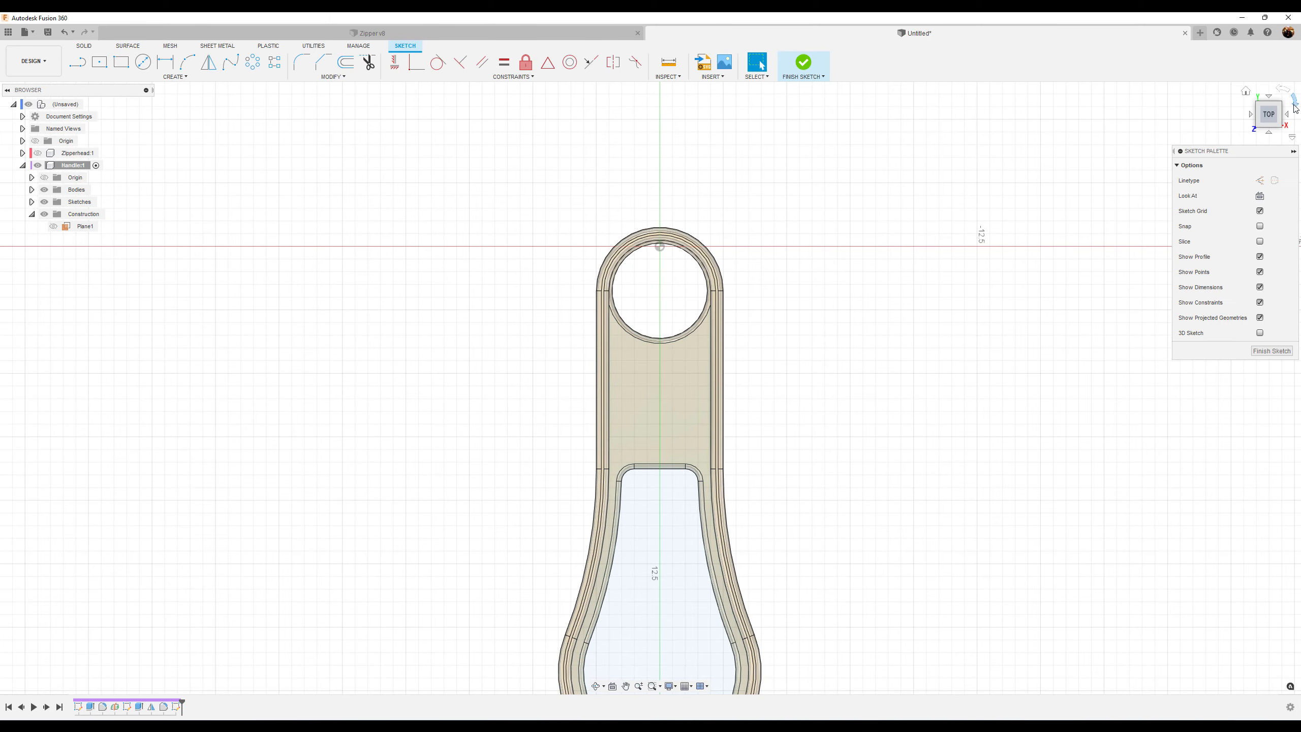
{"action": "left_click", "coordinate": [1294, 104]}
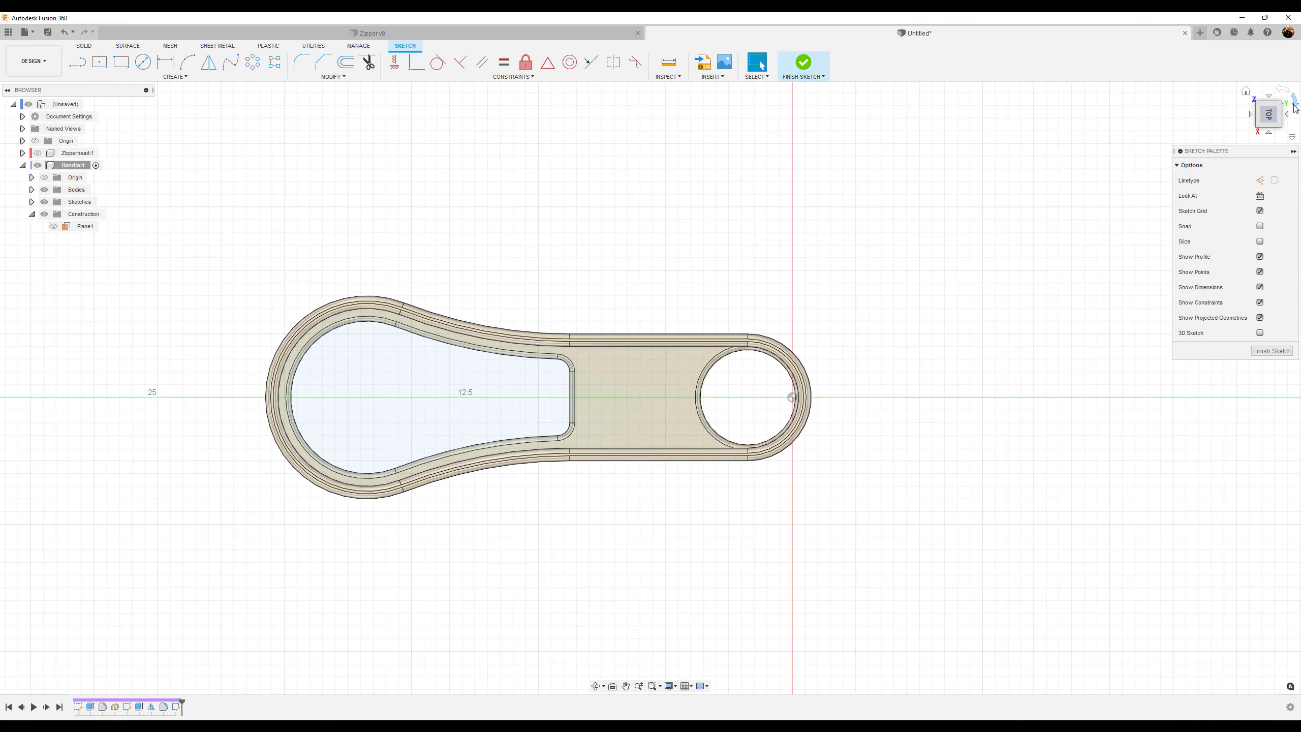
{"action": "left_click", "coordinate": [1295, 106]}
{"action": "scroll", "coordinate": [756, 416], "scroll_direction": "up", "scroll_amount": 3}
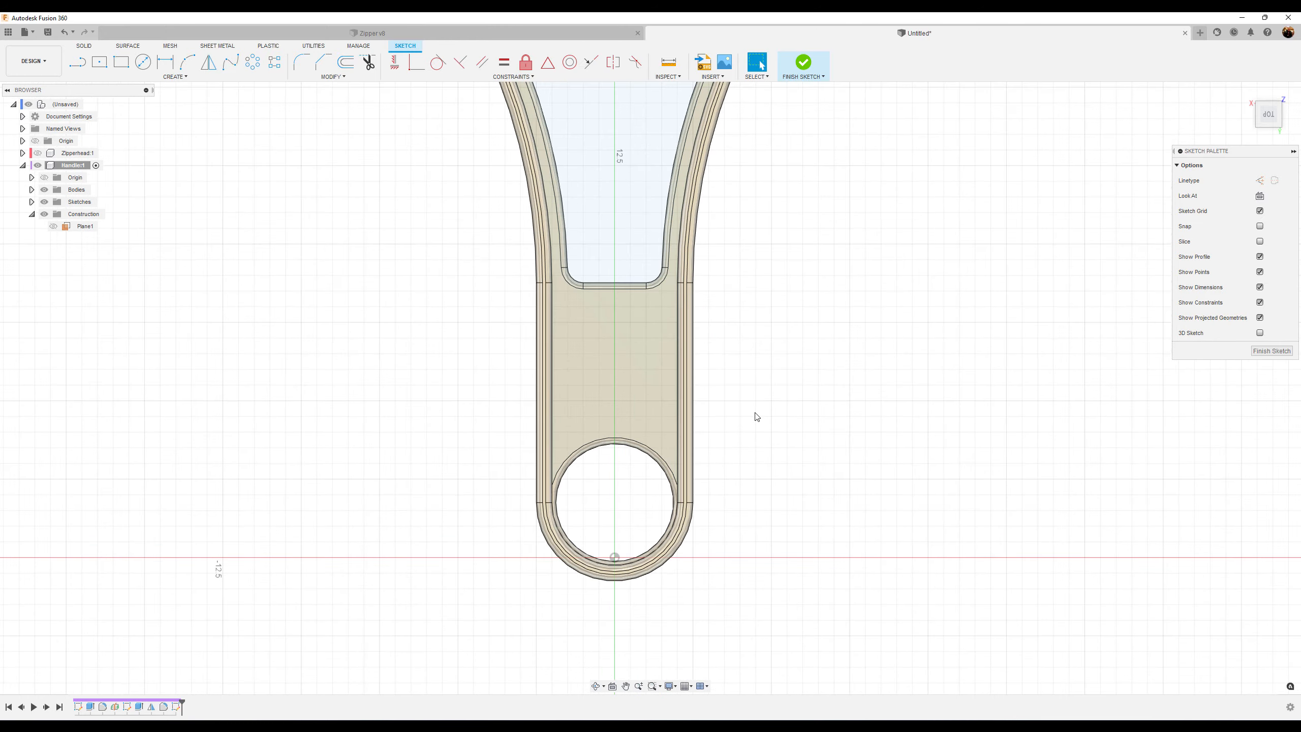
{"action": "scroll", "coordinate": [759, 415], "scroll_direction": "up", "scroll_amount": 1}
{"action": "middle_click_drag", "start_coordinate": [770, 369], "coordinate": [839, 436]}
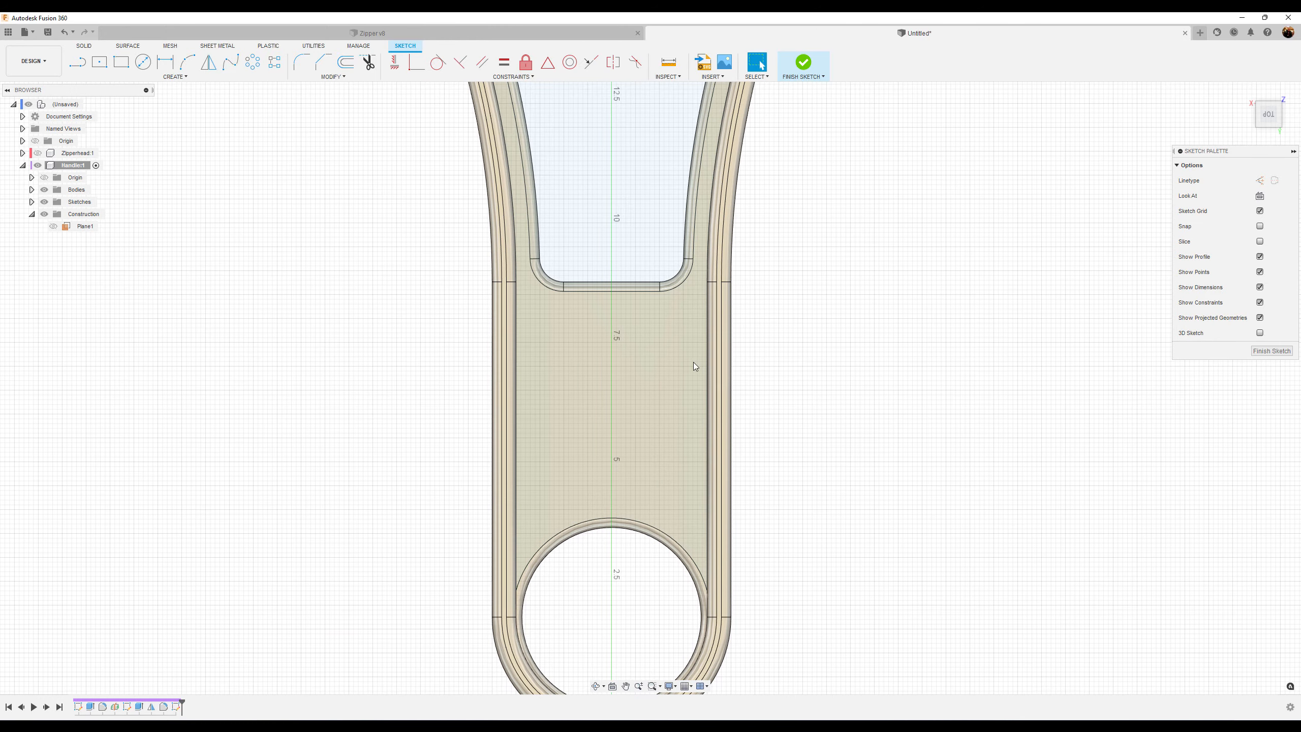
{"action": "left_click", "coordinate": [78, 63]}
{"action": "left_click", "coordinate": [1260, 181]}
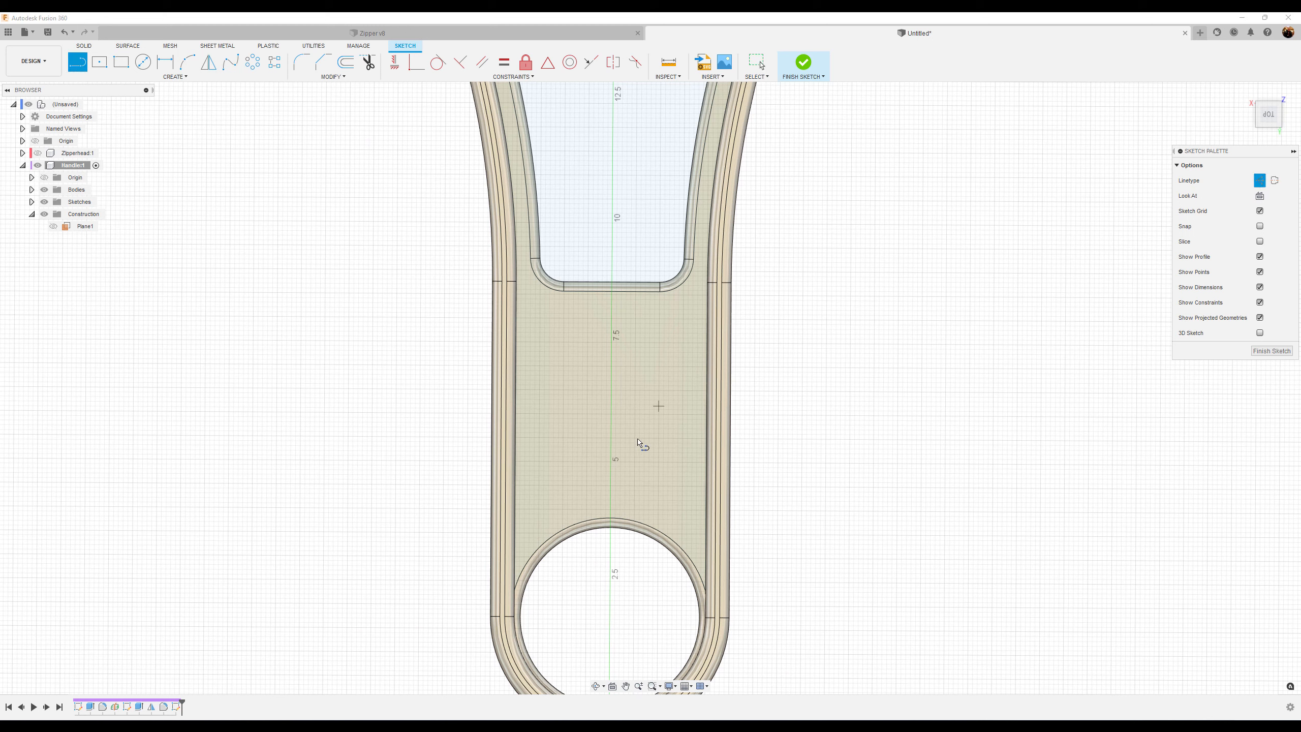
{"action": "left_click", "coordinate": [612, 521]}
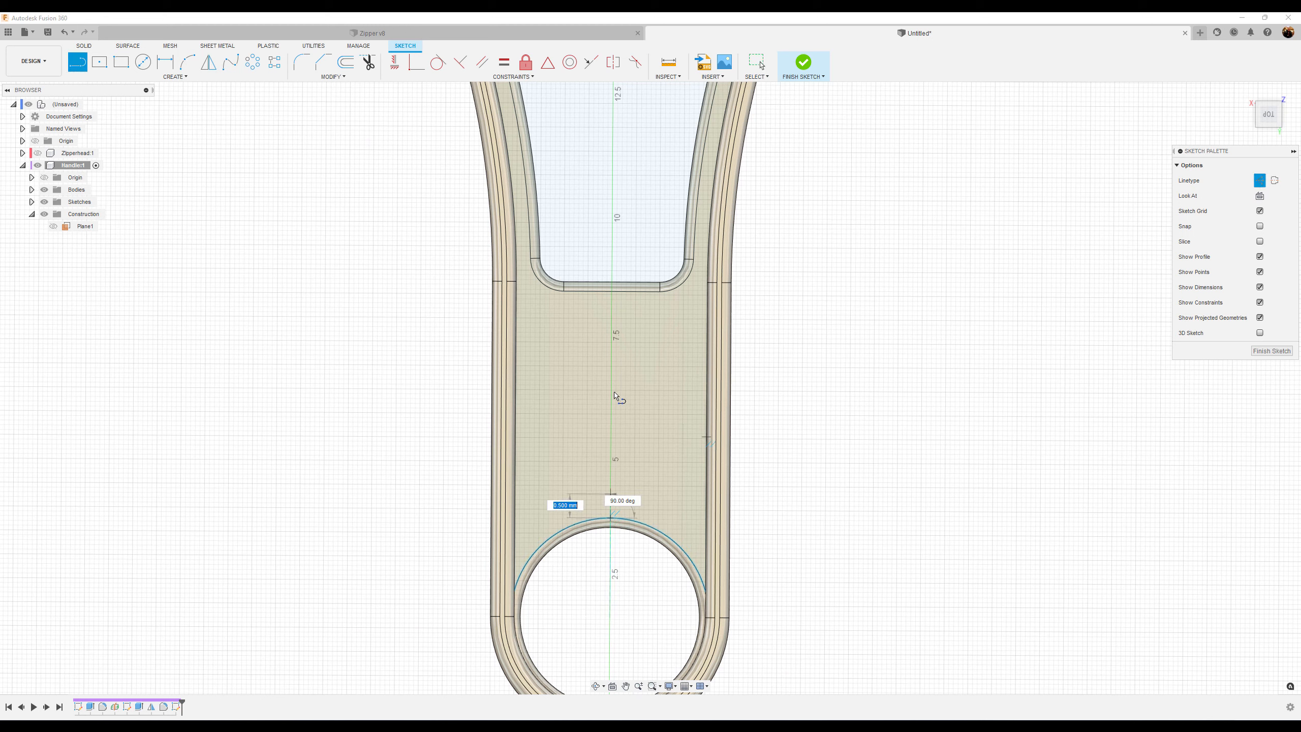
{"action": "double_click", "coordinate": [607, 287]}
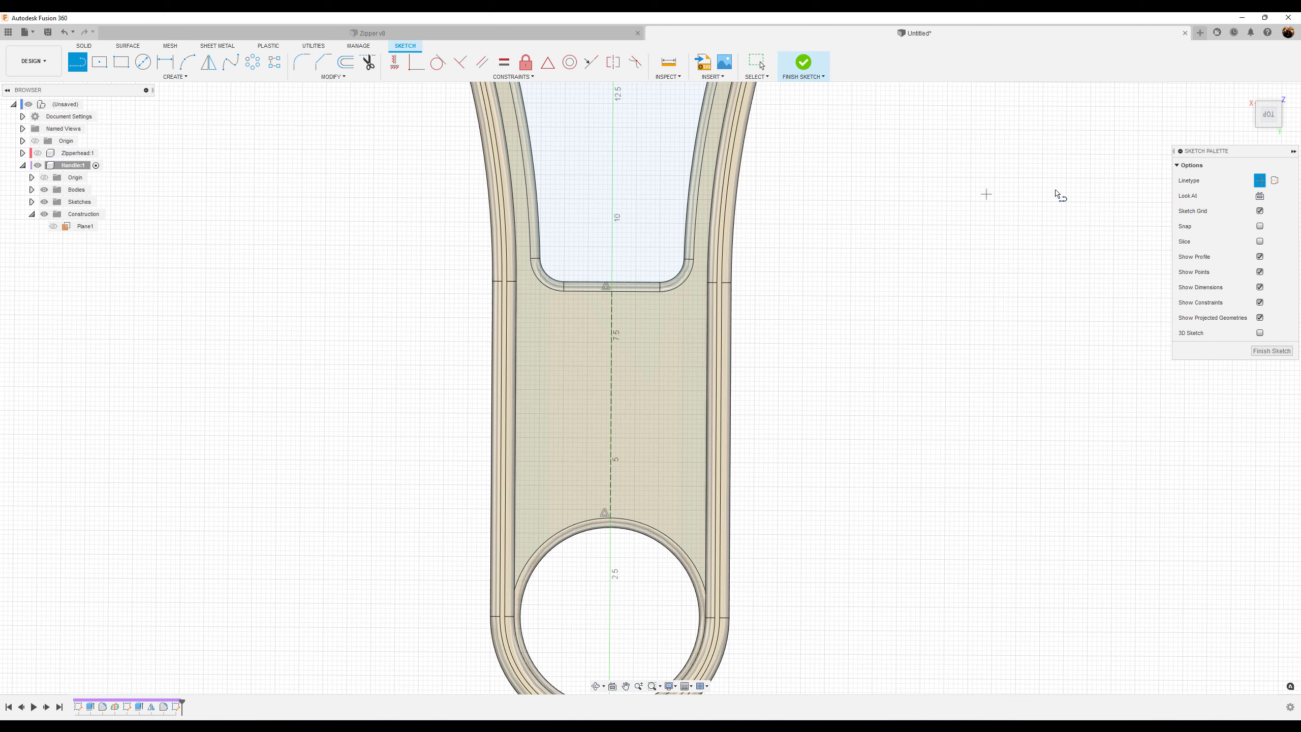
{"action": "left_click", "coordinate": [180, 77]}
{"action": "key", "text": "Escape"}
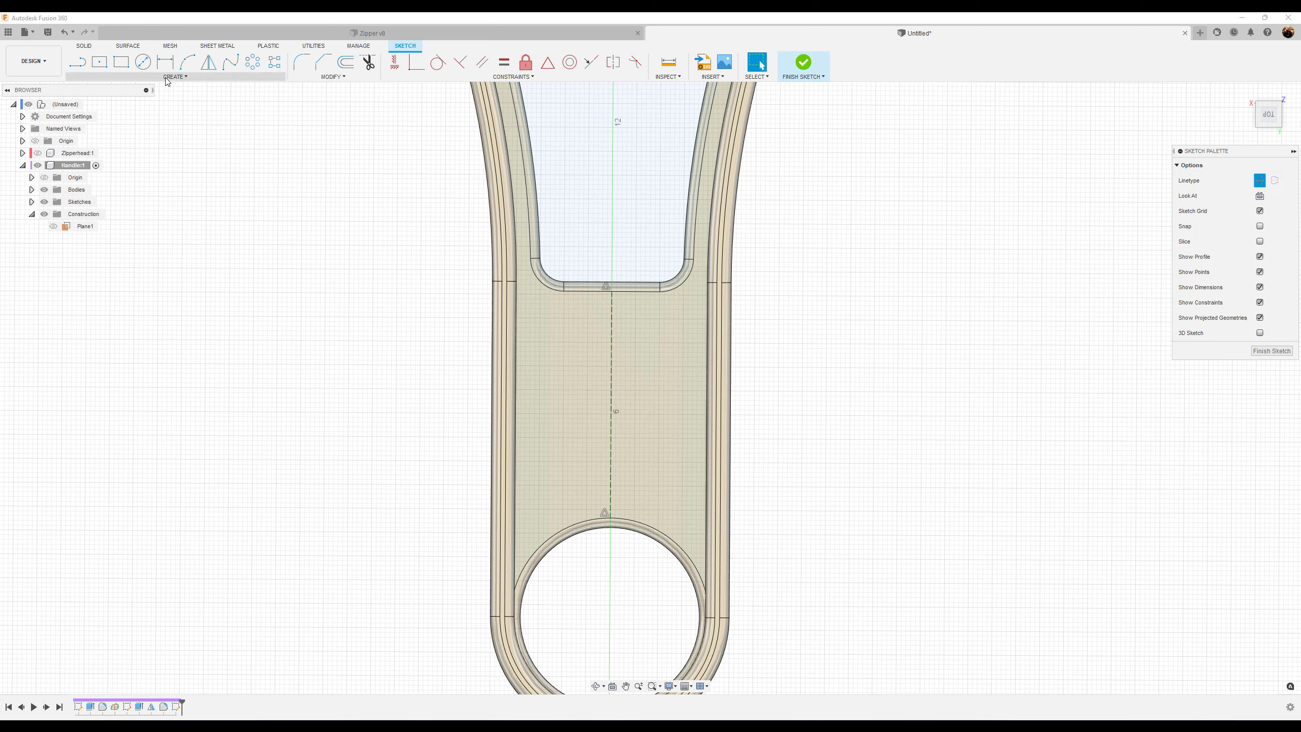
Add sketch text CAD JUNGLE in the handle's middle band, in American Captain font at 5 mm height
{"action": "left_click", "coordinate": [178, 77]}
{"action": "left_click", "coordinate": [116, 200]}
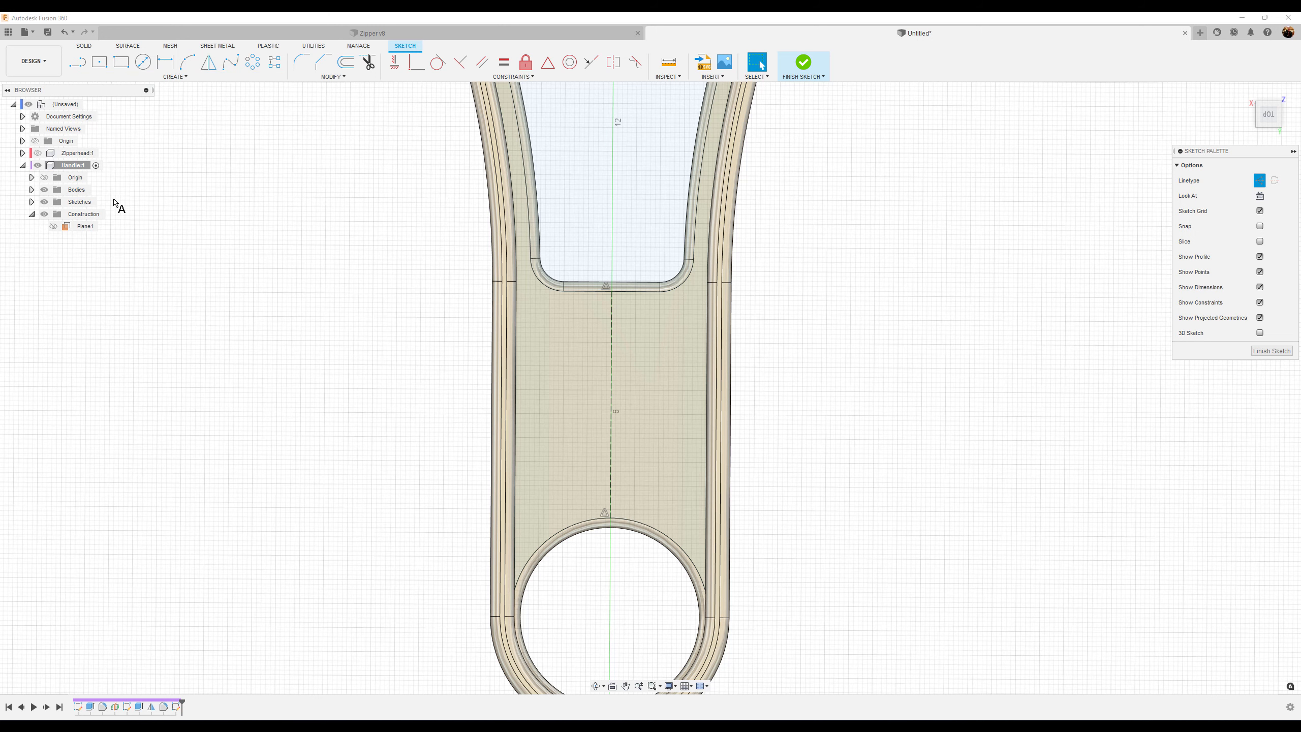
{"action": "left_click", "coordinate": [548, 363]}
{"action": "left_click", "coordinate": [671, 417]}
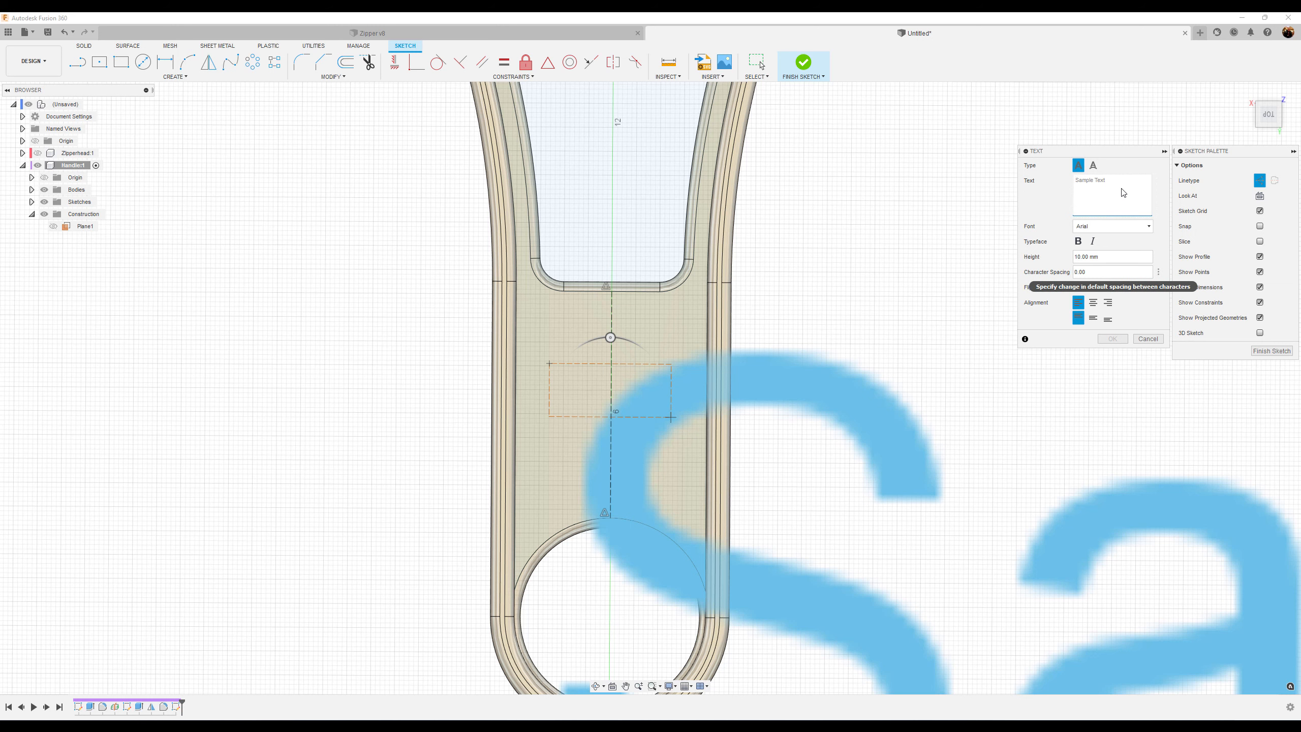
{"action": "type", "text": "CAD JUNGLE"}
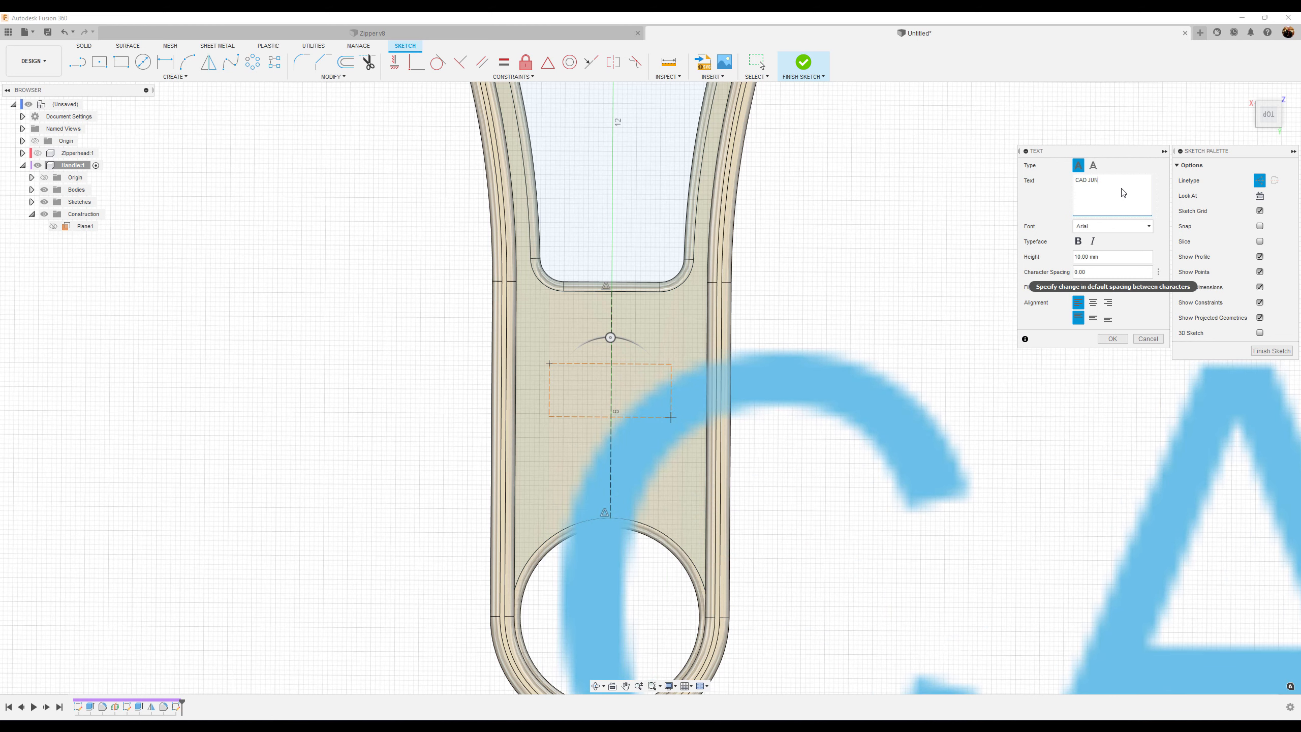
{"action": "left_click", "coordinate": [1125, 226]}
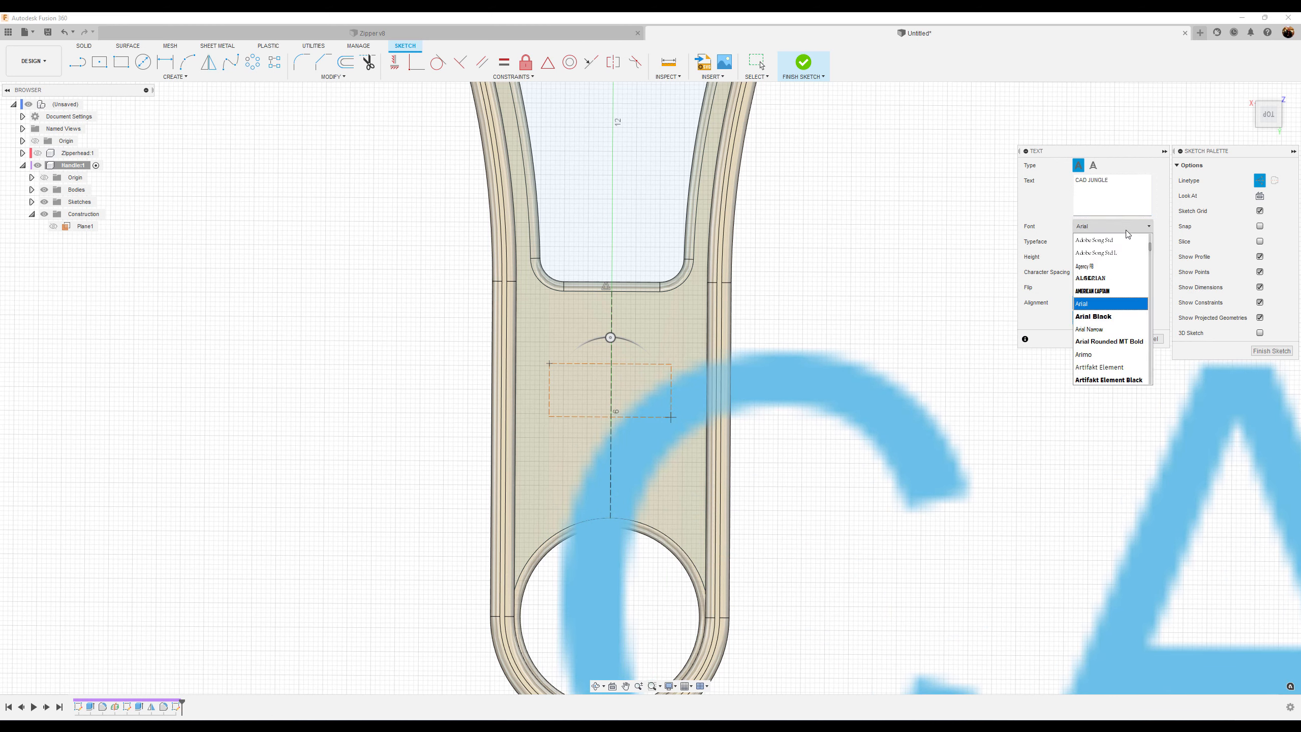
{"action": "left_click", "coordinate": [1115, 290]}
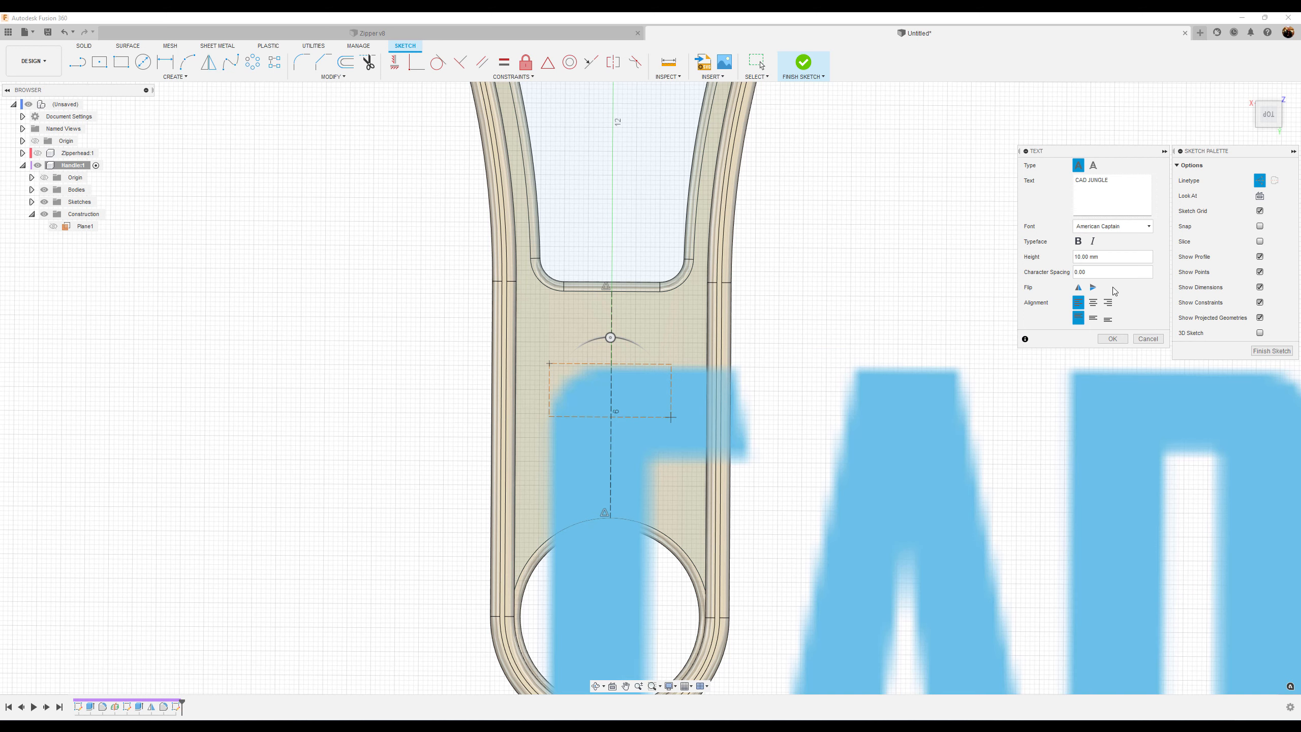
{"action": "left_click", "coordinate": [1111, 252]}
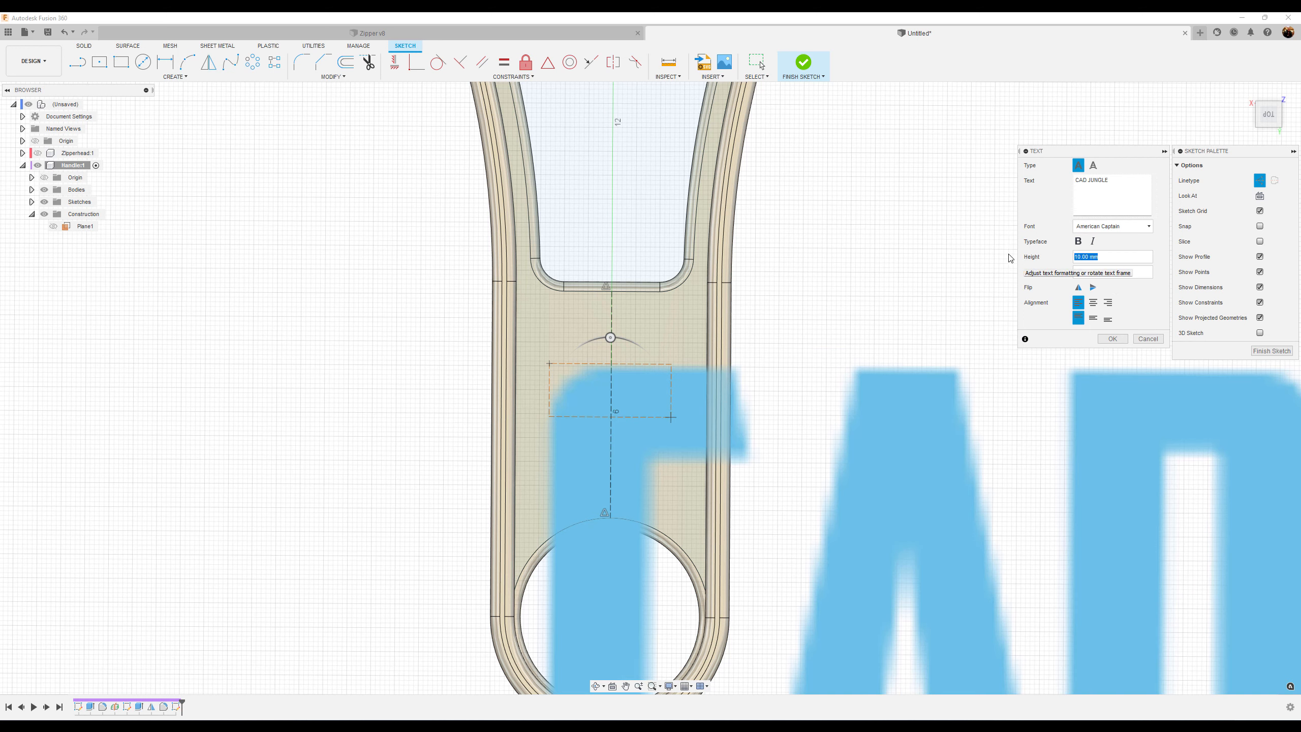
{"action": "key", "text": "BackSpace"}
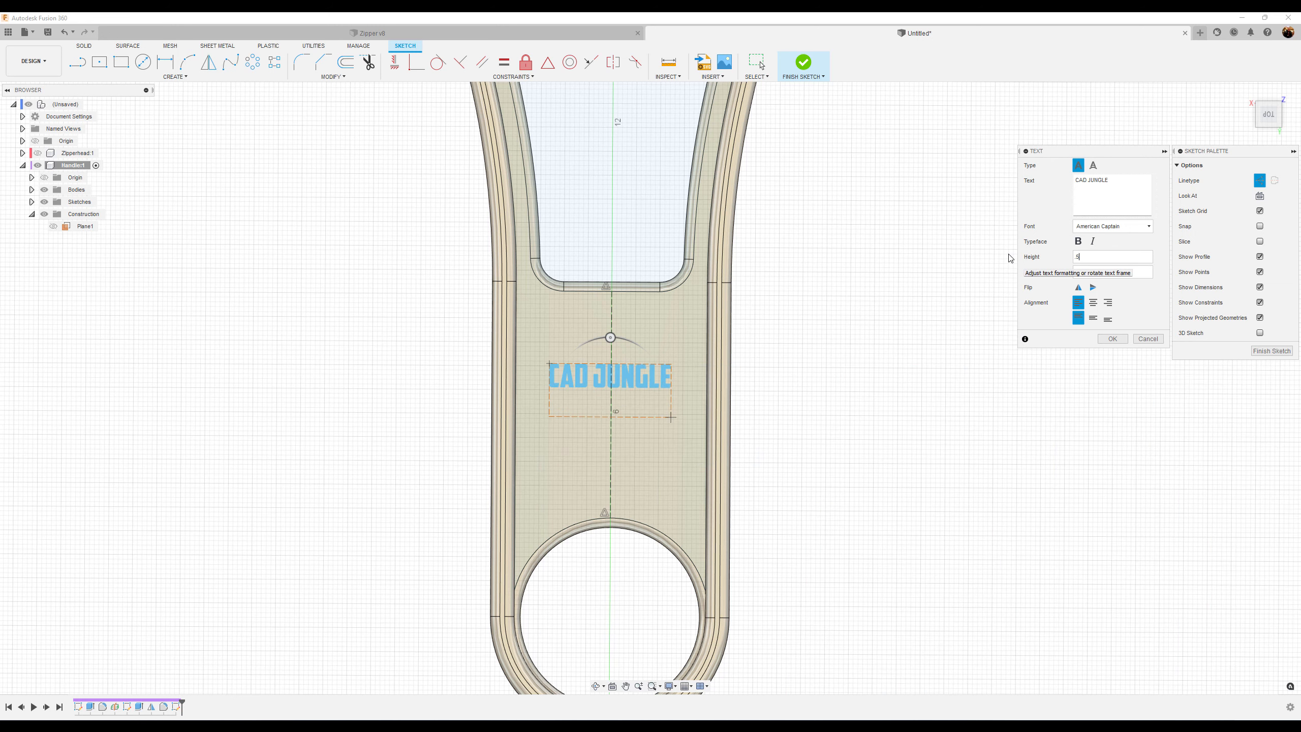
Extend the text to CAD JUNGLE INC., center-align it and confirm
{"action": "left_click", "coordinate": [1120, 180]}
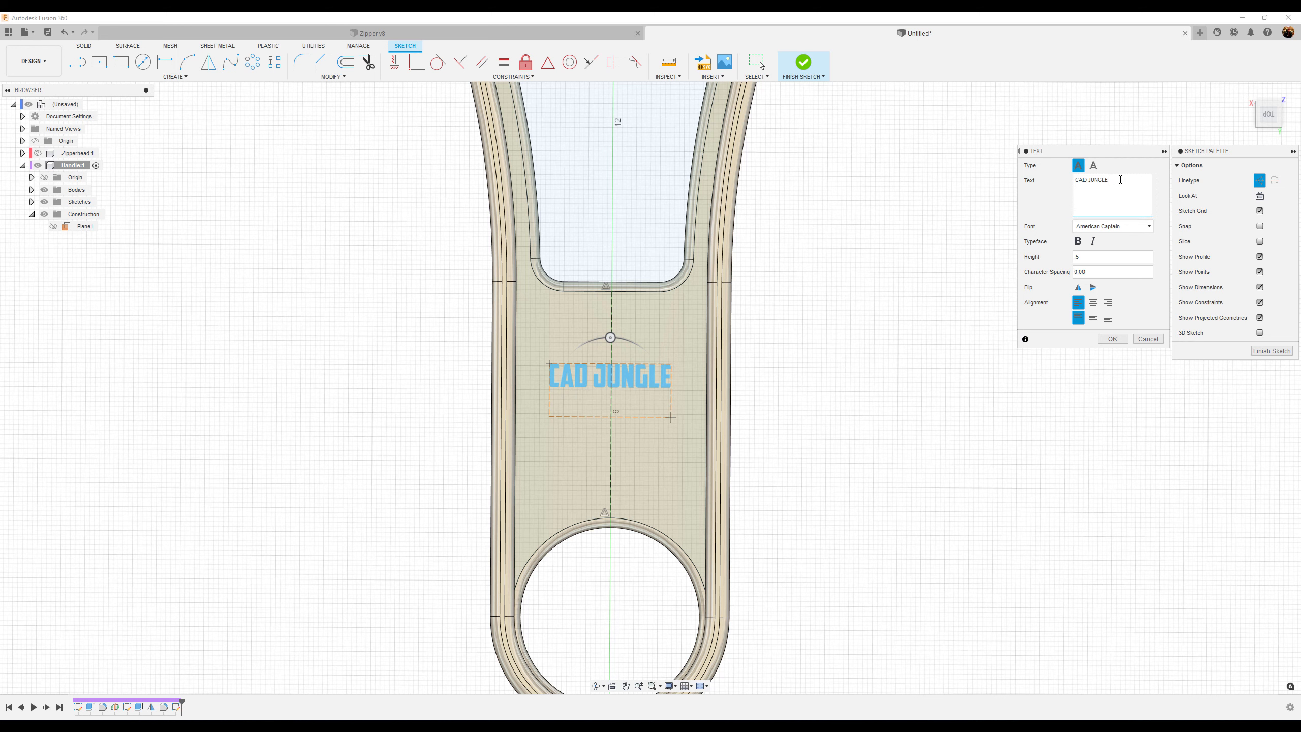
{"action": "type", "text": "INC."}
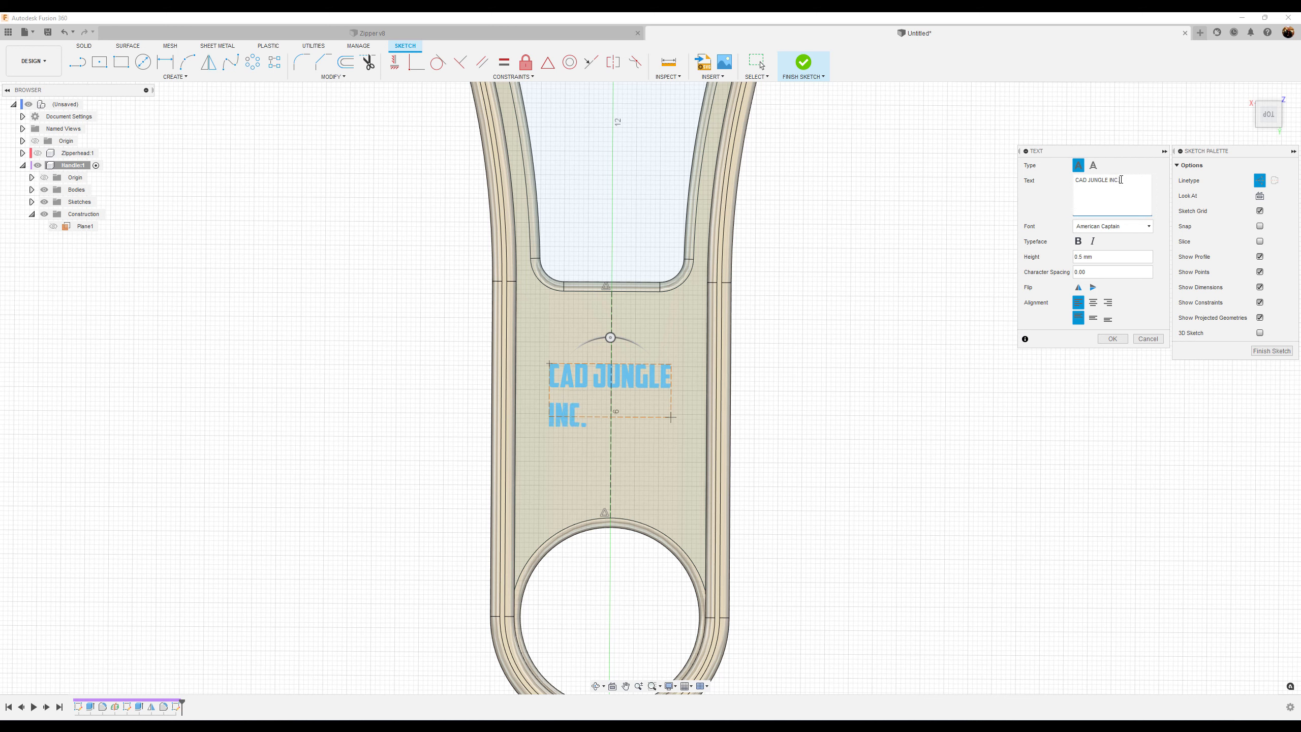
{"action": "left_click", "coordinate": [1098, 303]}
{"action": "left_click", "coordinate": [1112, 339]}
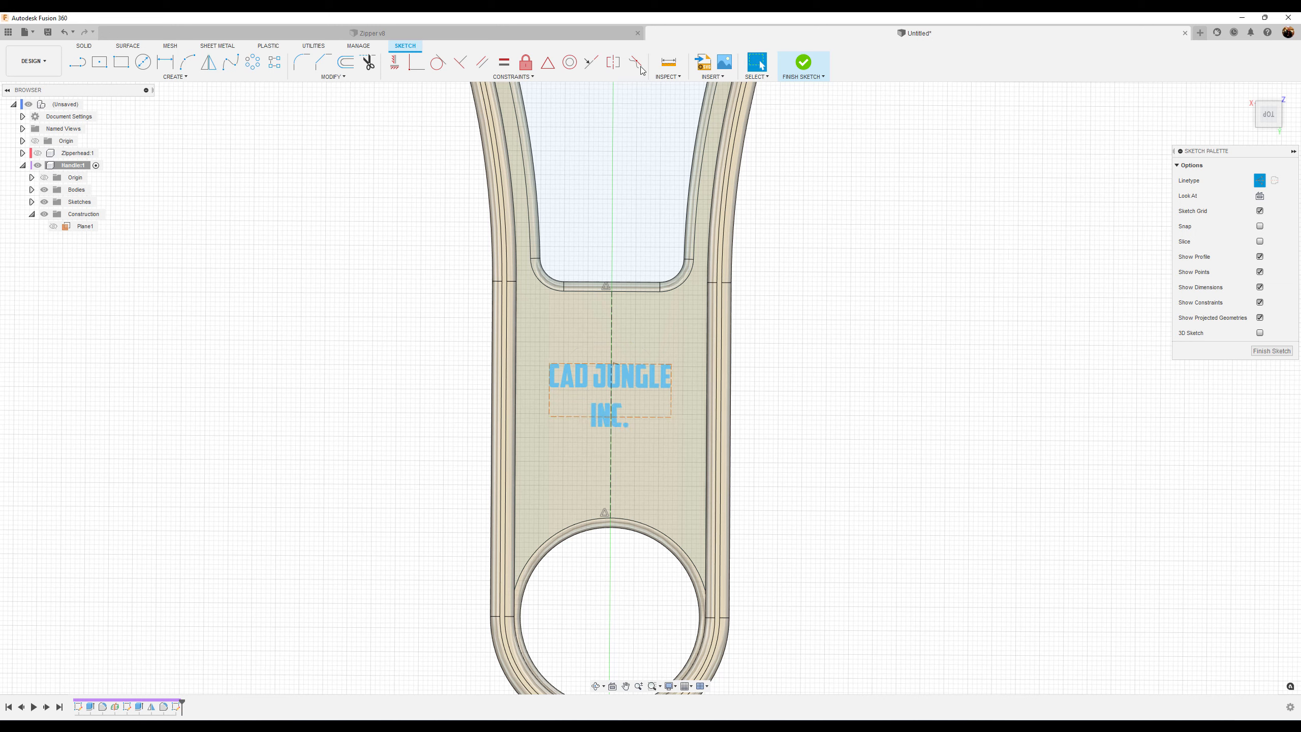
Make the text box's bottom corners symmetric about the construction centerline
{"action": "left_click", "coordinate": [615, 70]}
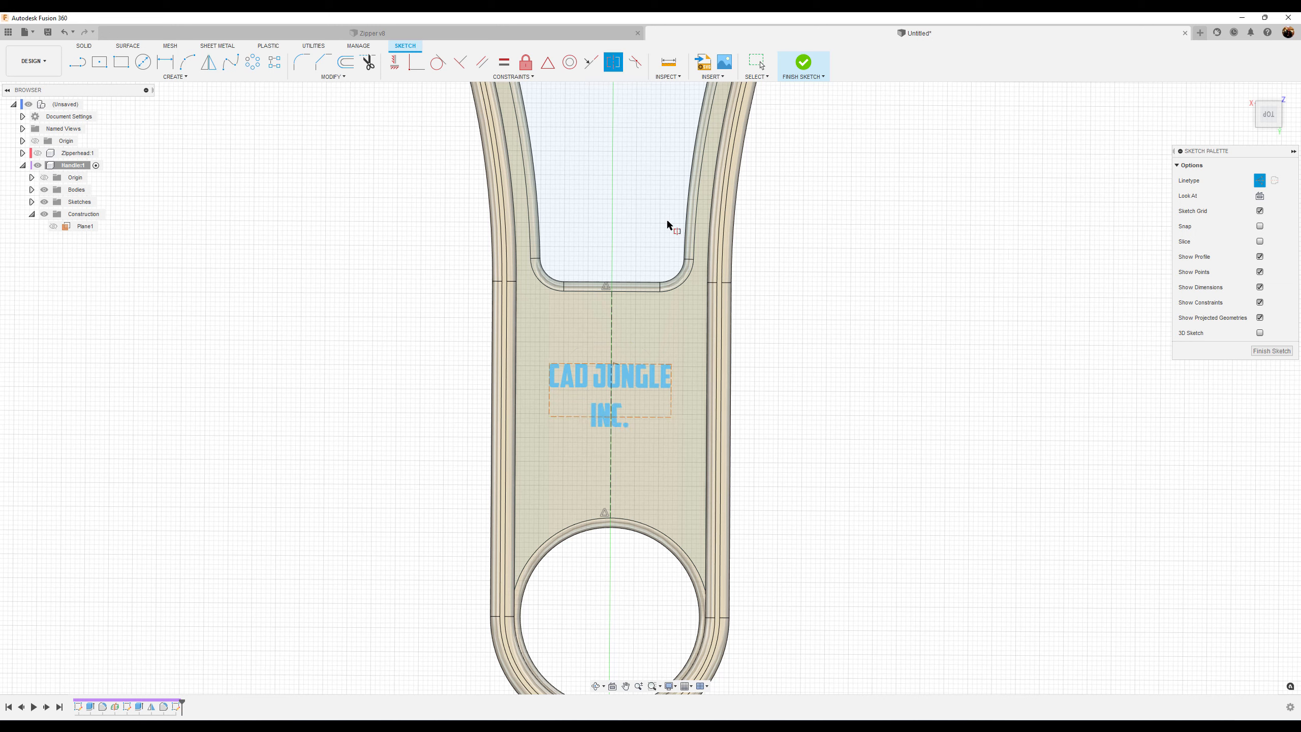
{"action": "left_click", "coordinate": [671, 417]}
{"action": "left_click", "coordinate": [549, 418]}
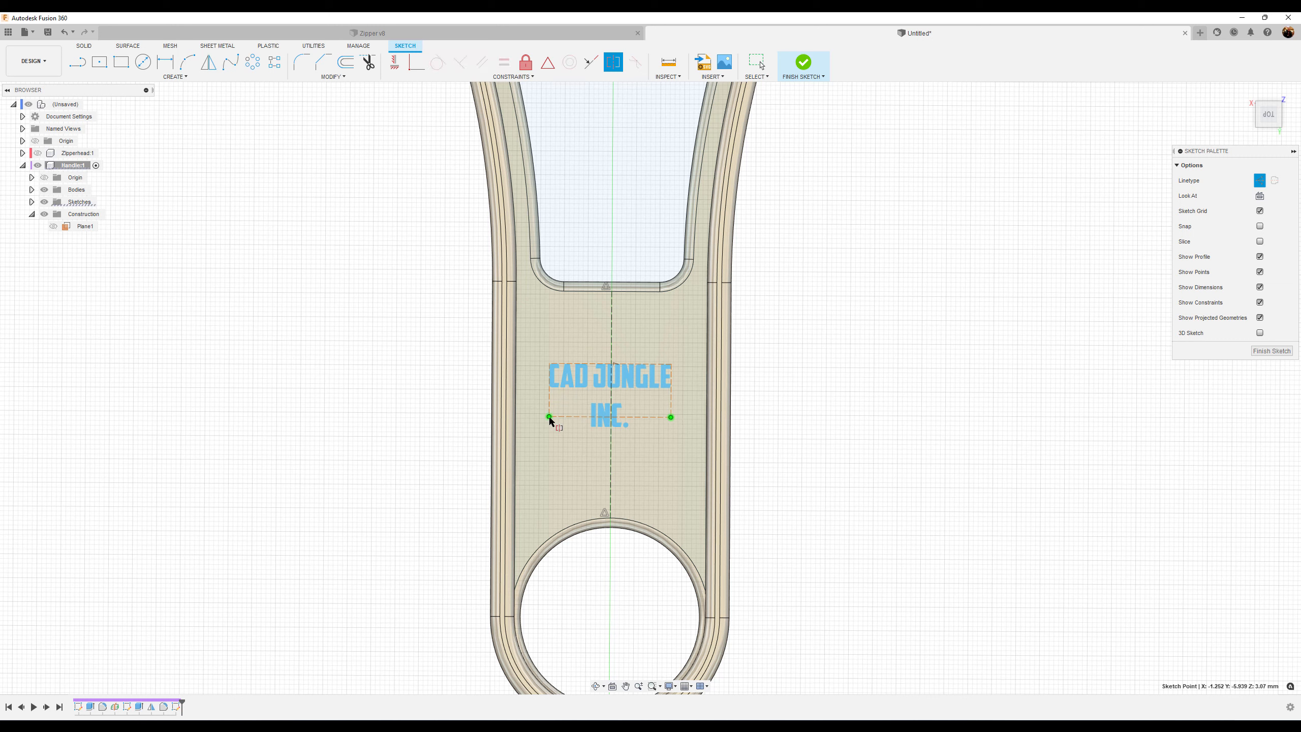
{"action": "left_click", "coordinate": [612, 328]}
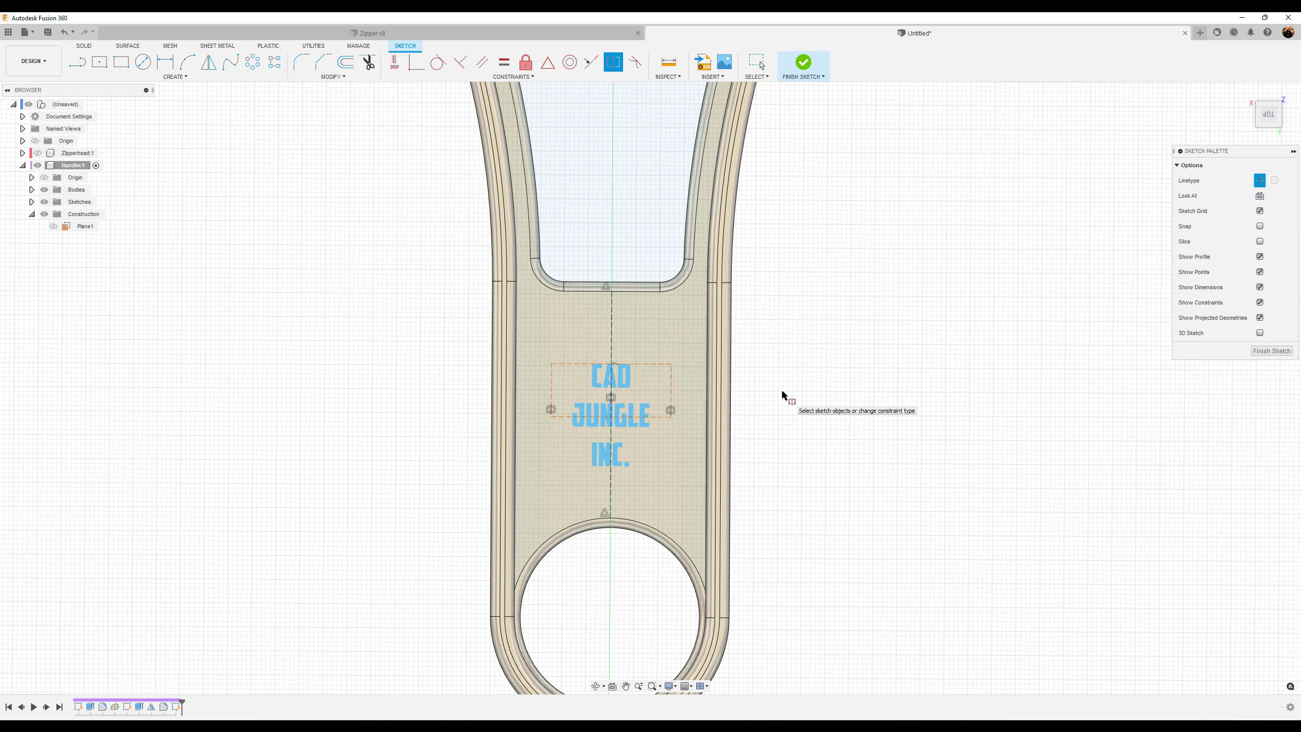
{"action": "key", "text": "Escape"}
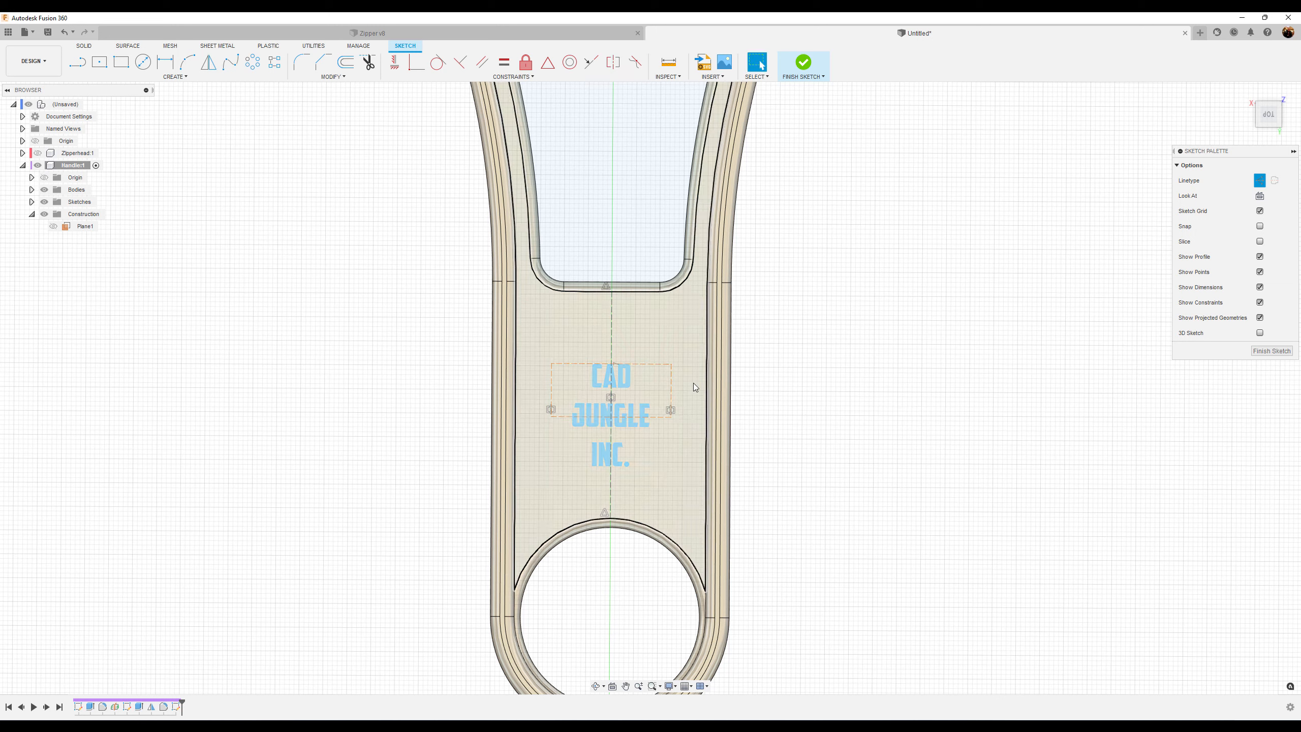
Widen the text box so CAD JUNGLE fits on one line and finish the sketch
{"action": "left_click_drag", "start_coordinate": [678, 392], "coordinate": [689, 393]}
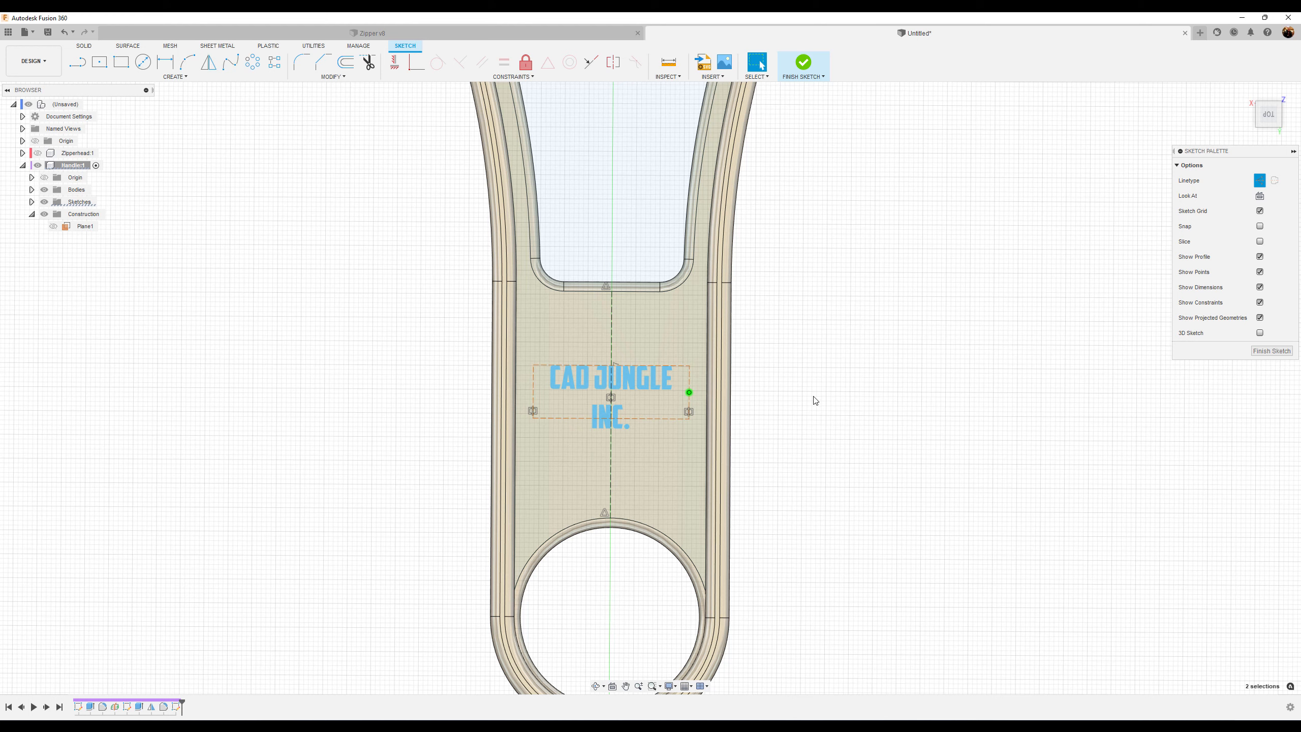
{"action": "left_click", "coordinate": [852, 385]}
{"action": "left_click", "coordinate": [1270, 353]}
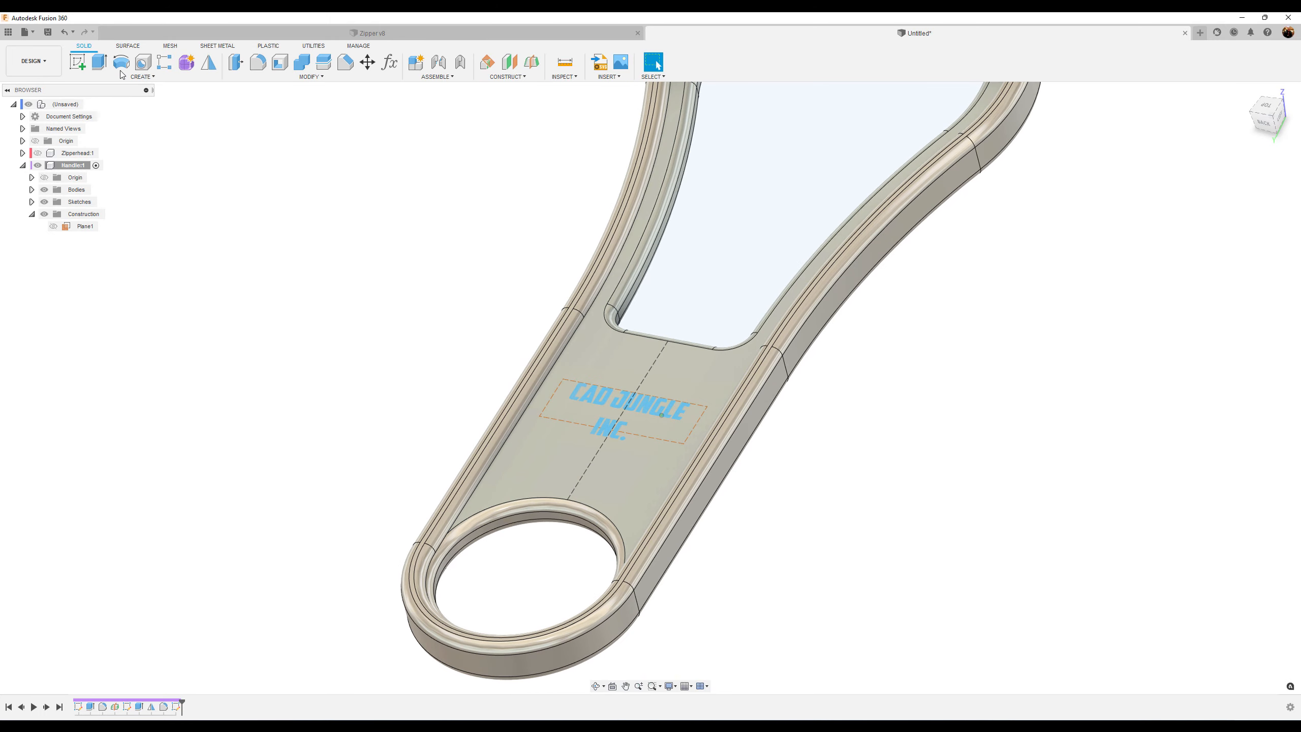
Extrude the text profile 0.03 mm as a Join onto the handle
{"action": "key", "text": "e"}
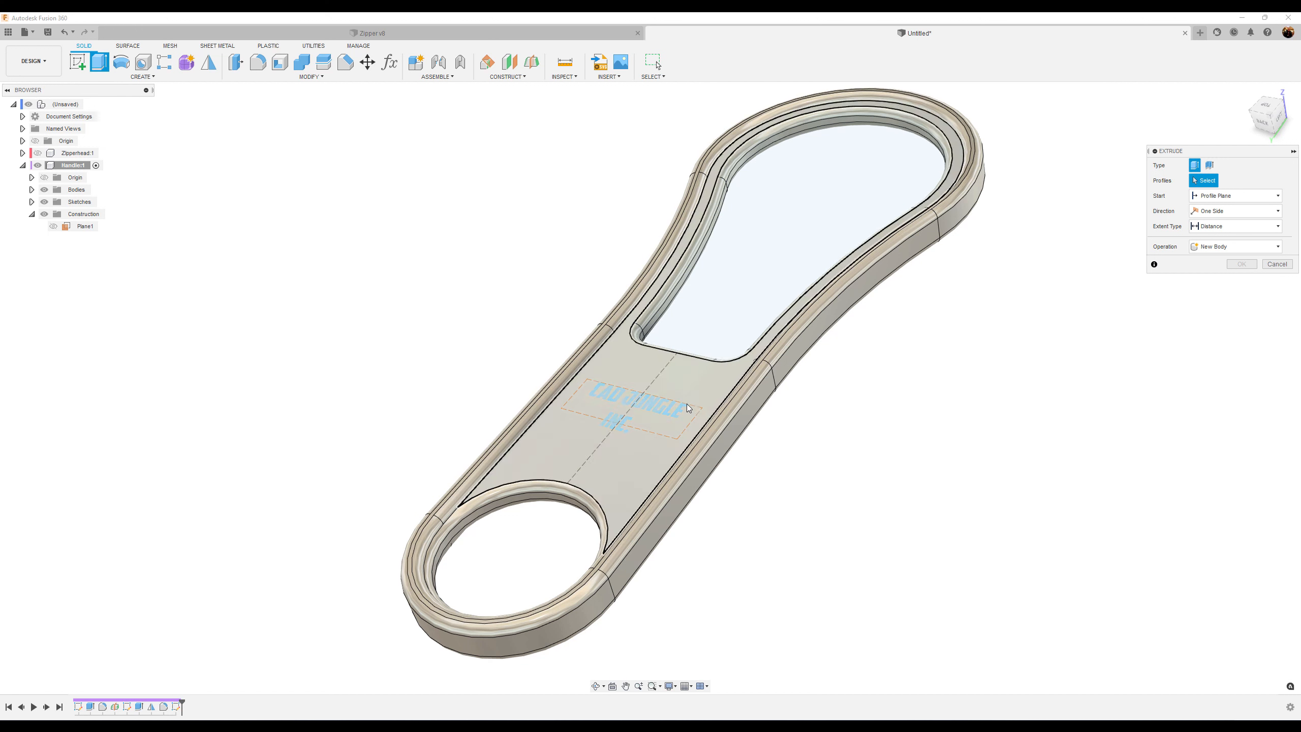
{"action": "left_click", "coordinate": [660, 418]}
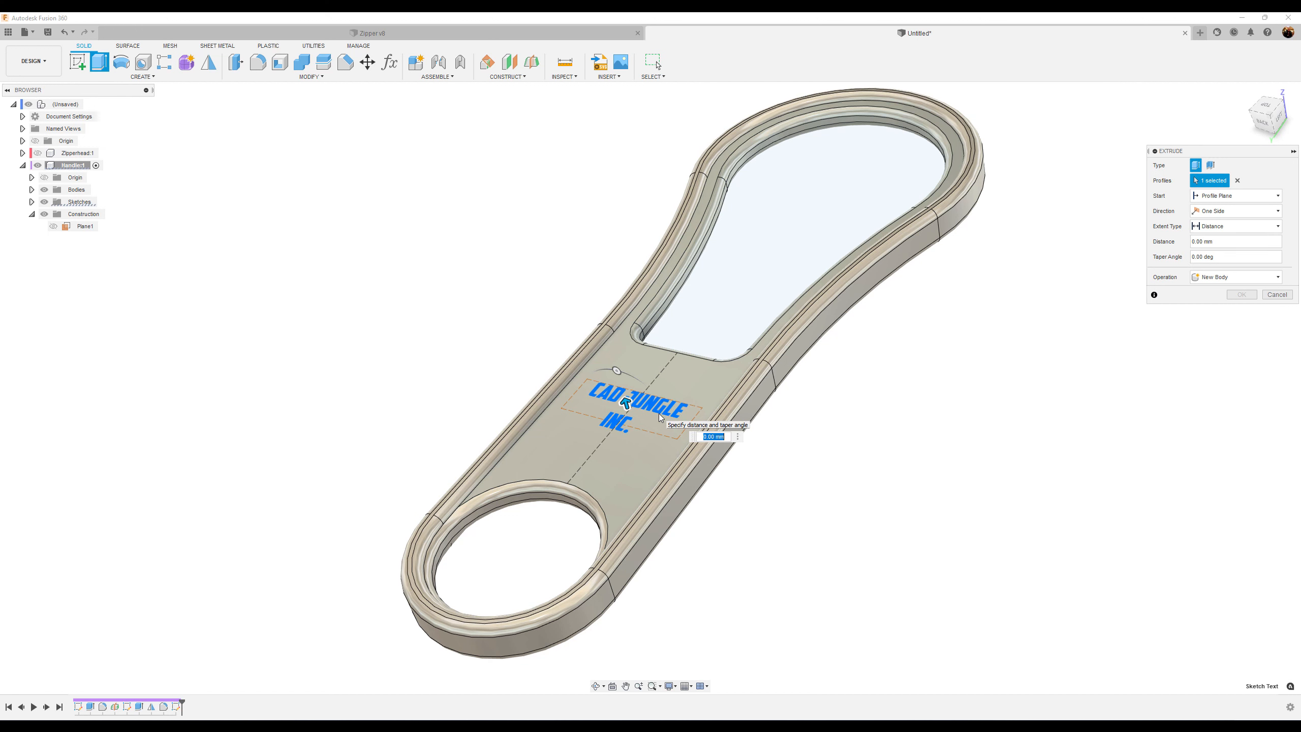
{"action": "type", "text": ".03"}
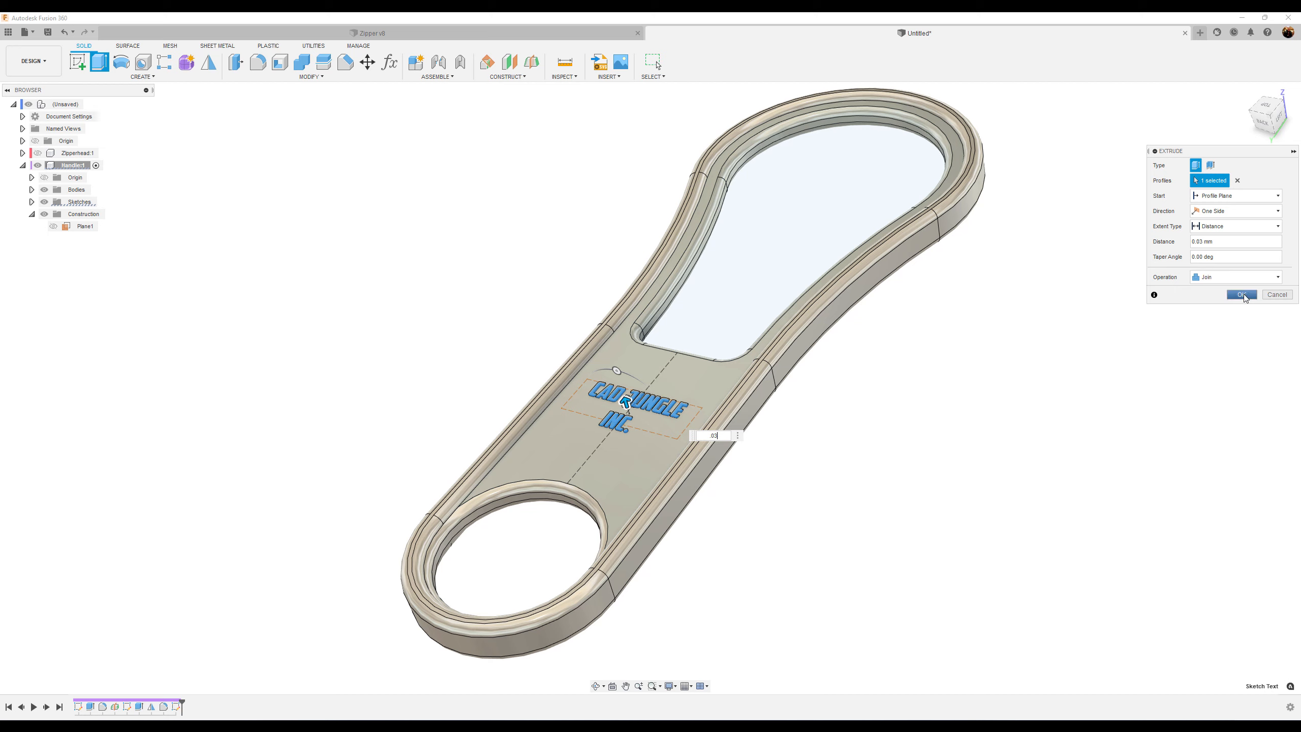
{"action": "left_click", "coordinate": [1242, 295]}
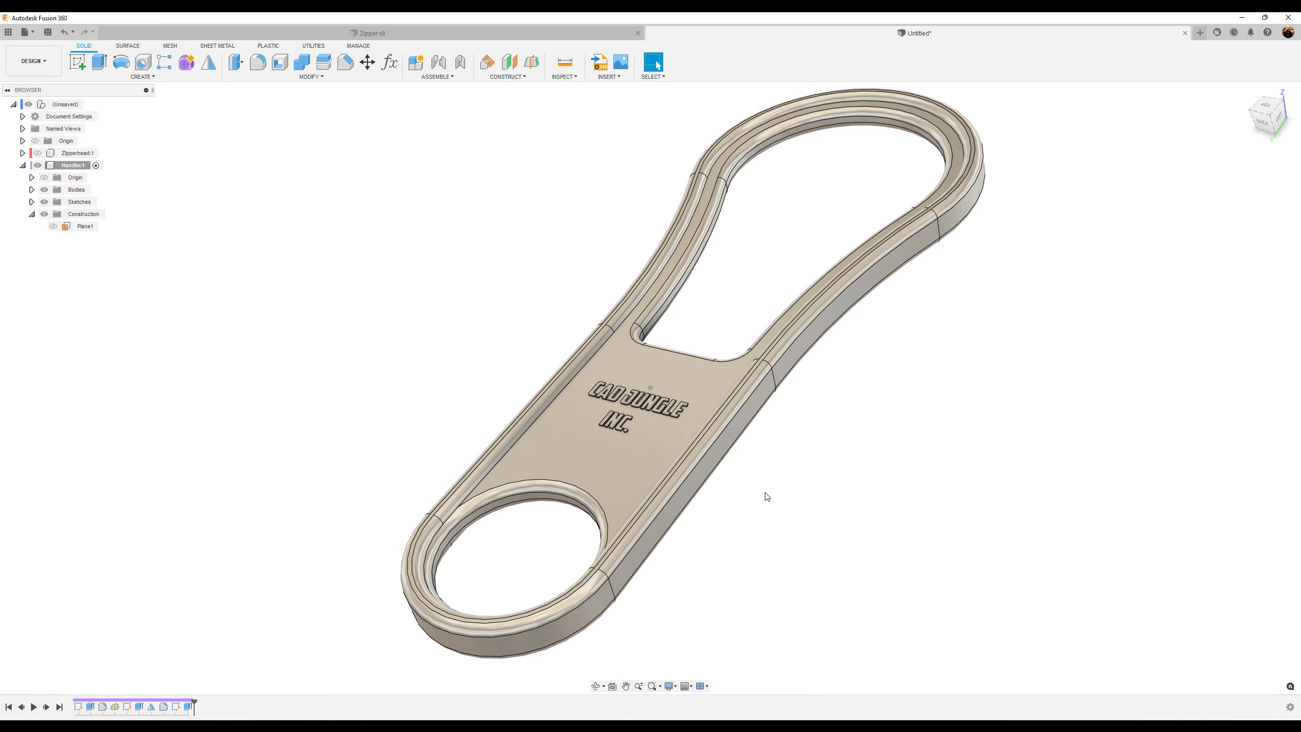
Fillet the top faces of all the raised CAD JUNGLE INC. letters with a 0.025 mm radius
{"action": "scroll", "coordinate": [763, 492], "scroll_direction": "up", "scroll_amount": 5}
{"action": "scroll", "coordinate": [760, 486], "scroll_direction": "up", "scroll_amount": 4}
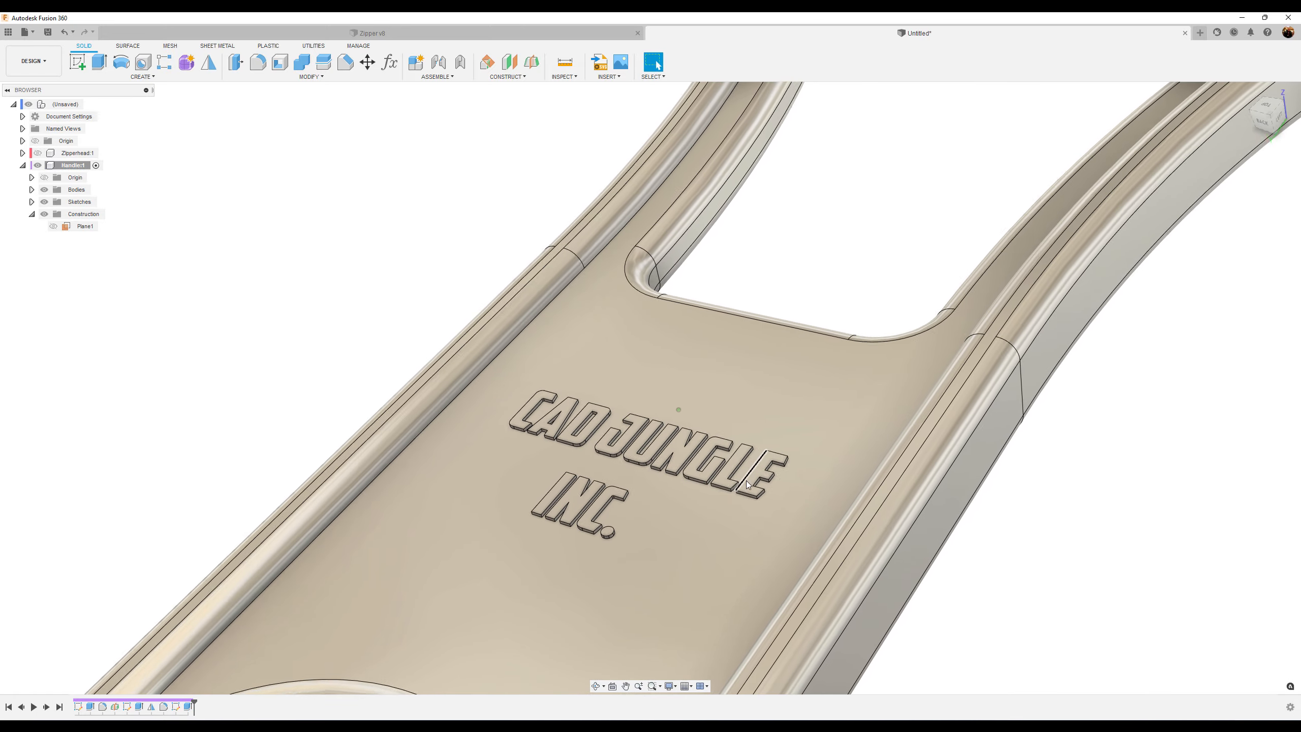
{"action": "scroll", "coordinate": [1206, 537], "scroll_direction": "up", "scroll_amount": 4}
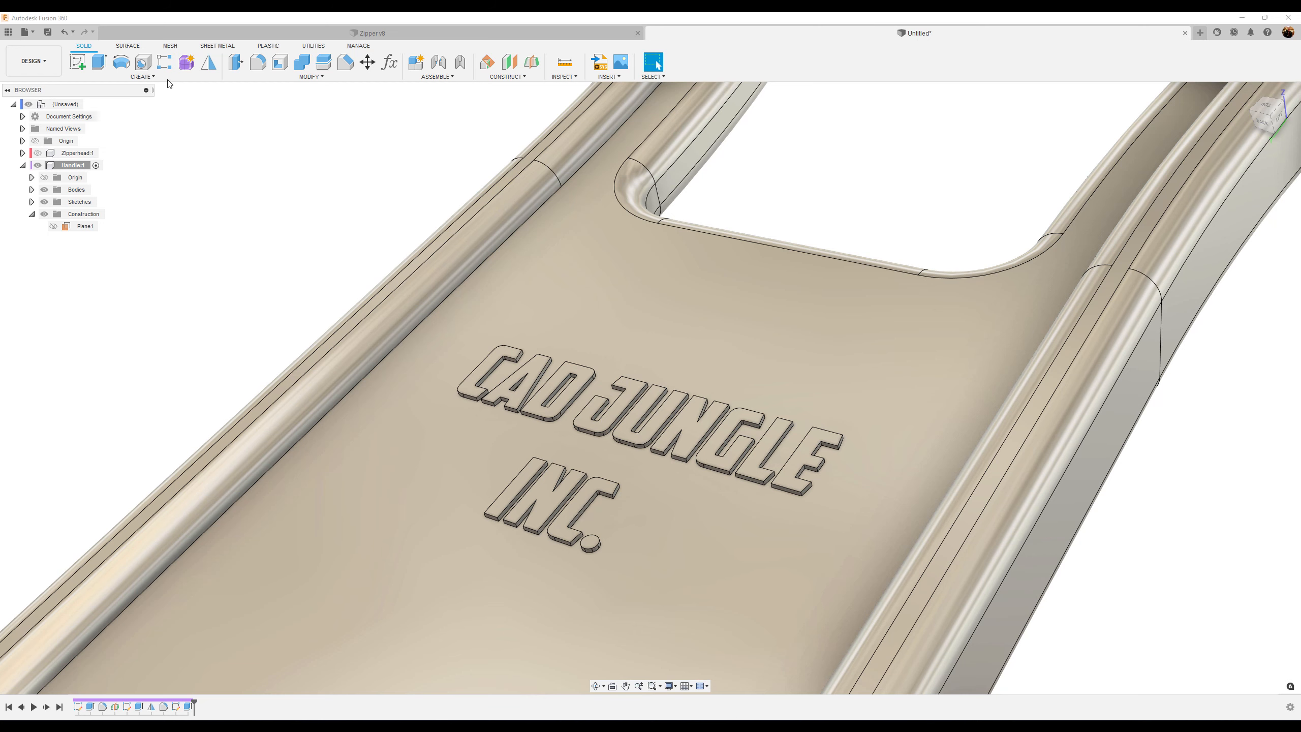
{"action": "left_click", "coordinate": [260, 66]}
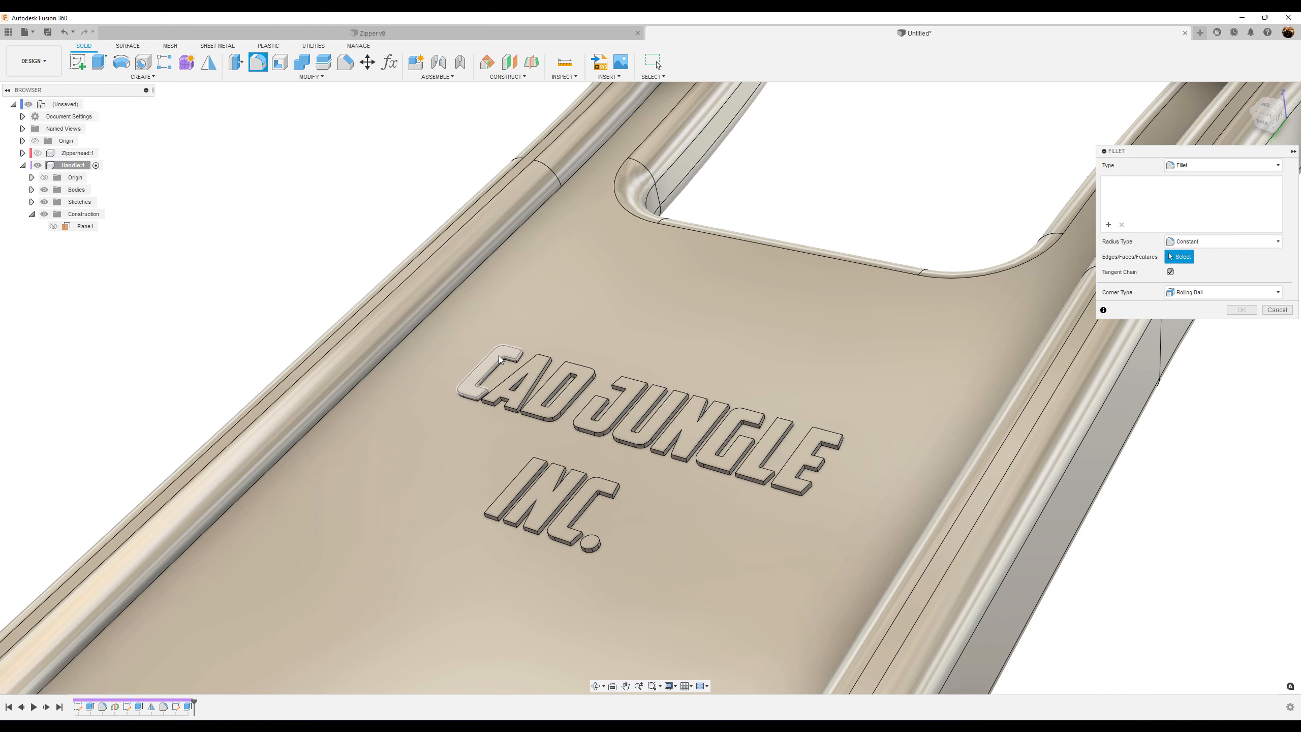
{"action": "left_click", "coordinate": [501, 359]}
{"action": "left_click", "coordinate": [534, 372]}
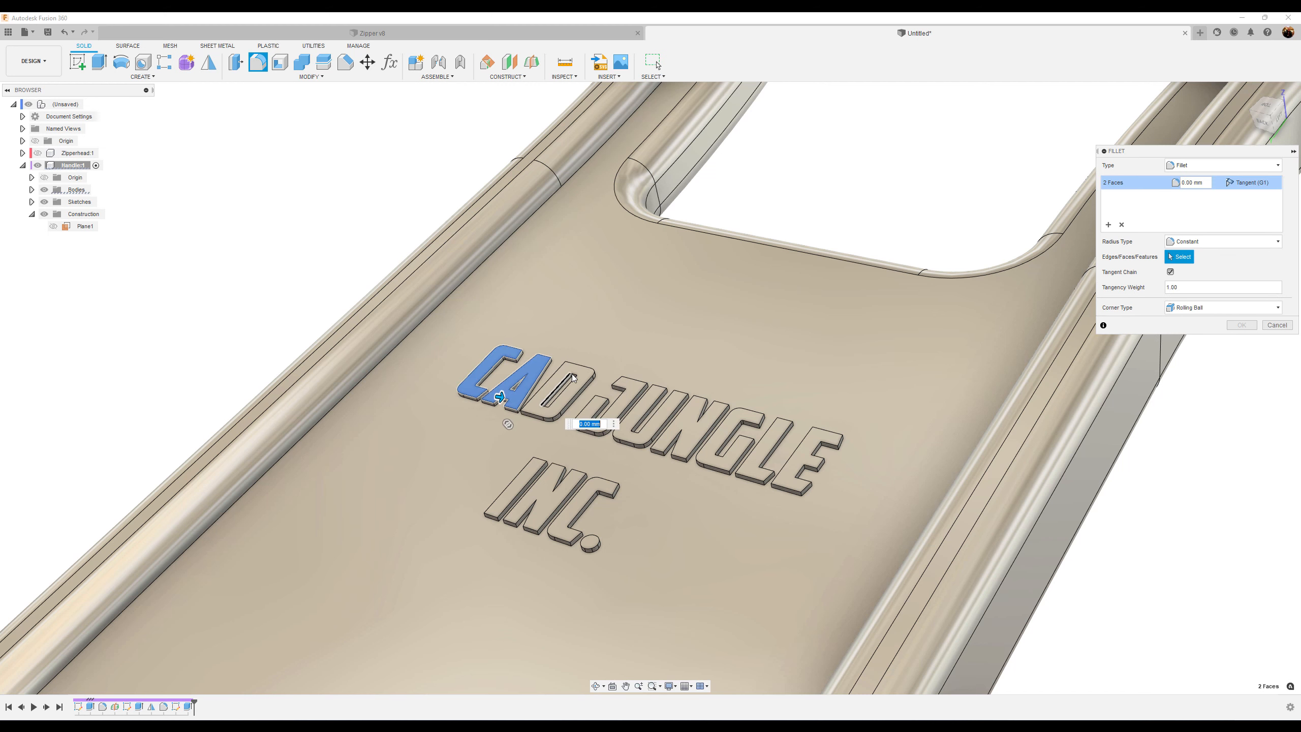
{"action": "left_click", "coordinate": [577, 378]}
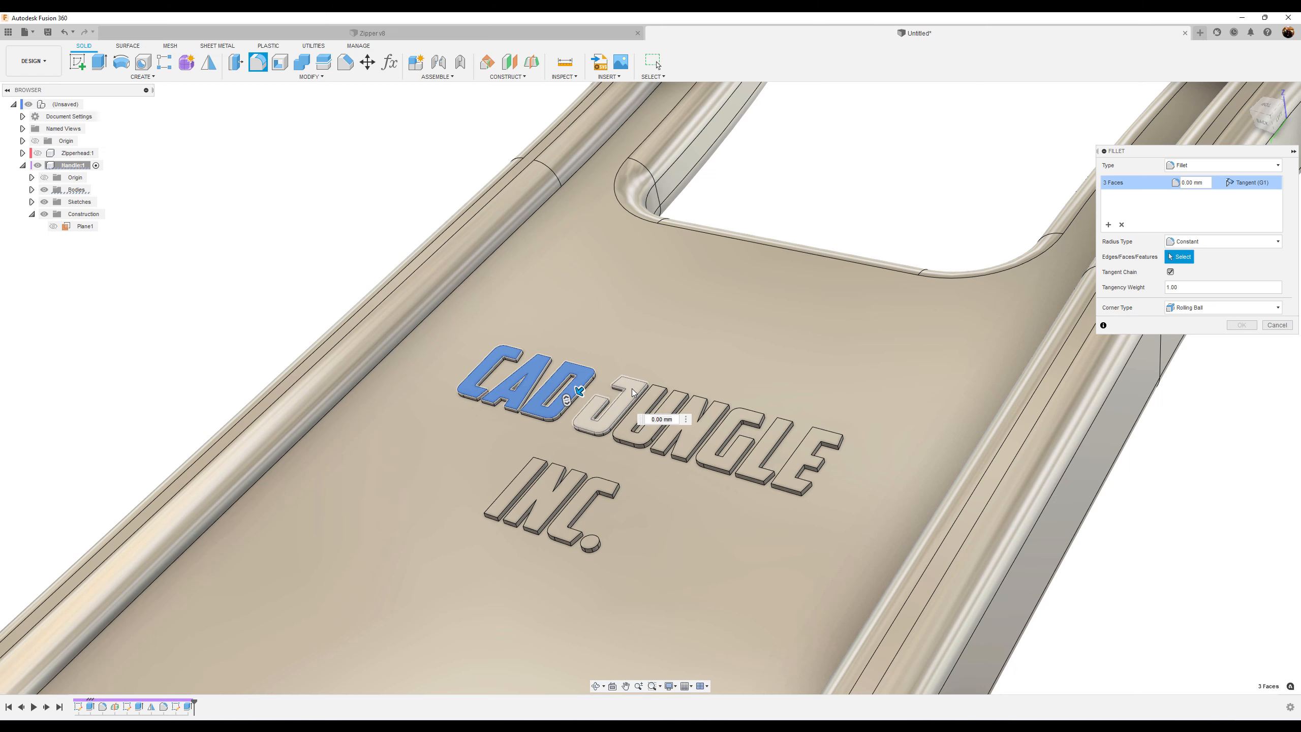
{"action": "left_click", "coordinate": [634, 394]}
{"action": "left_click", "coordinate": [649, 407]}
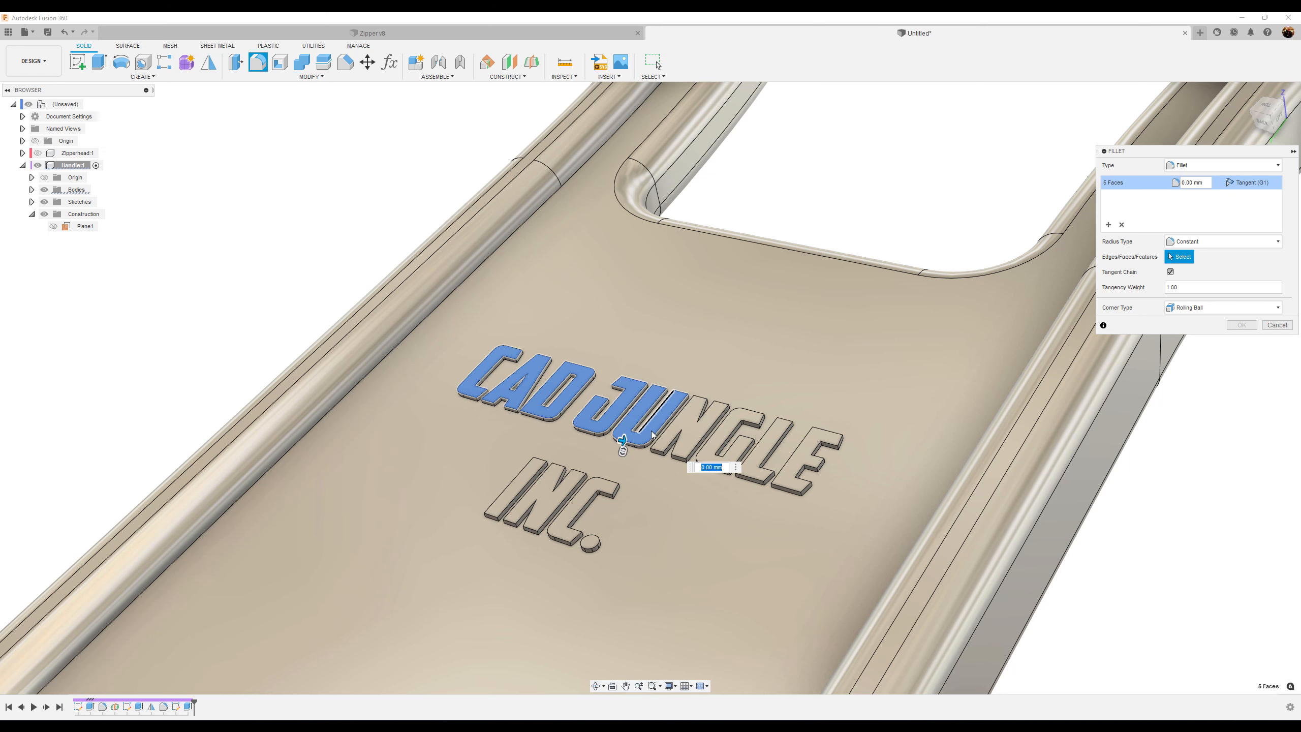
{"action": "left_click", "coordinate": [702, 426]}
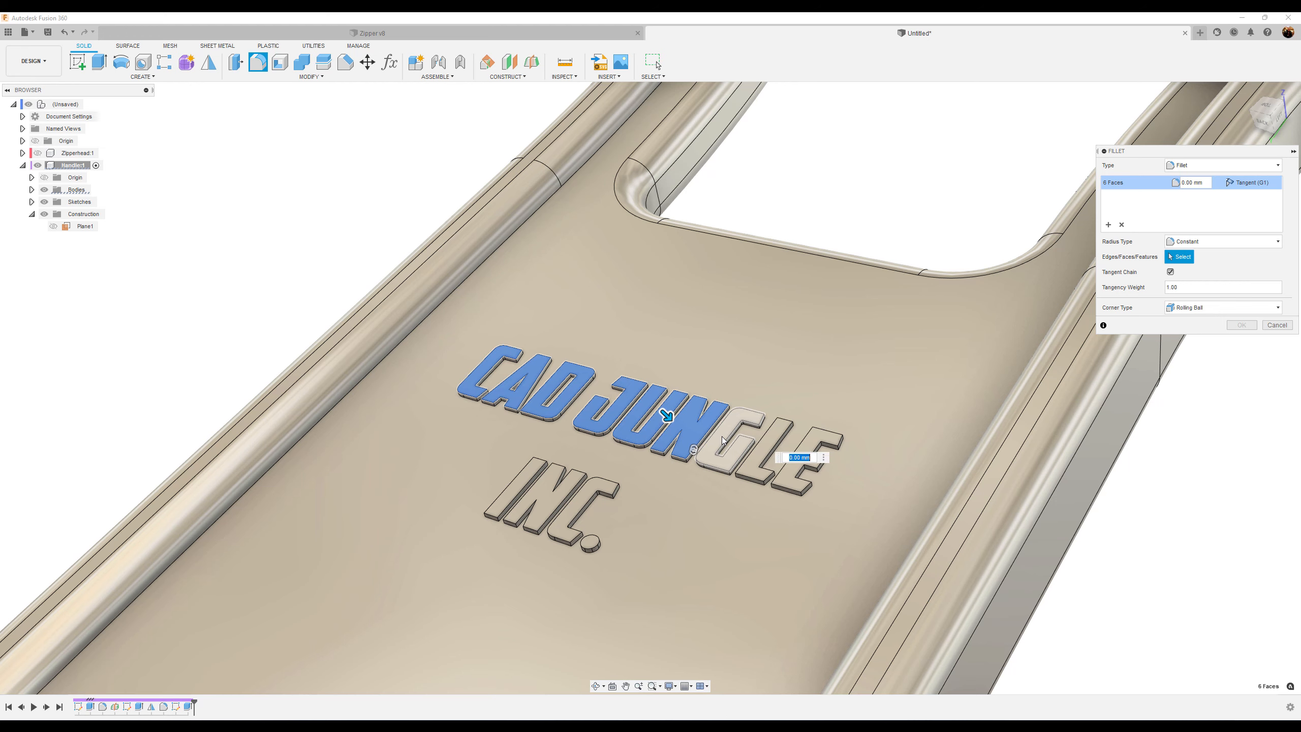
{"action": "left_click", "coordinate": [717, 443]}
{"action": "left_click", "coordinate": [749, 471]}
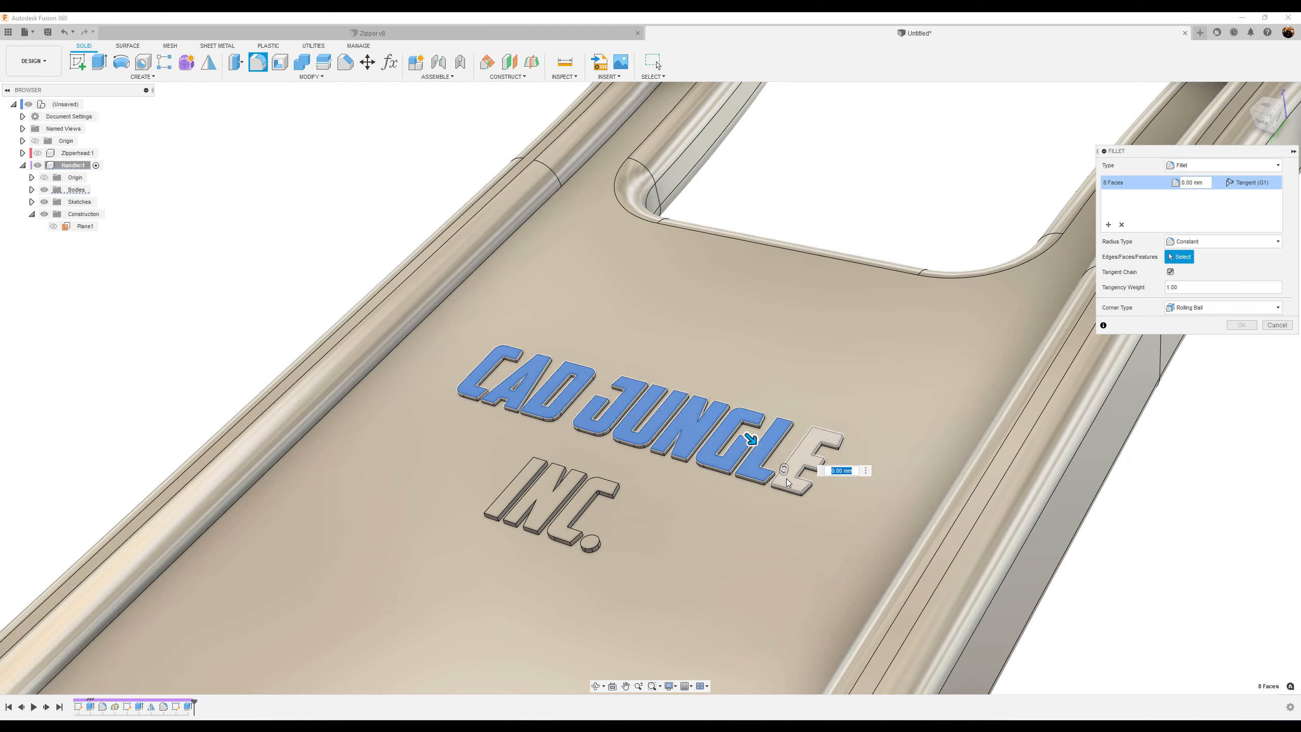
{"action": "left_click", "coordinate": [801, 464]}
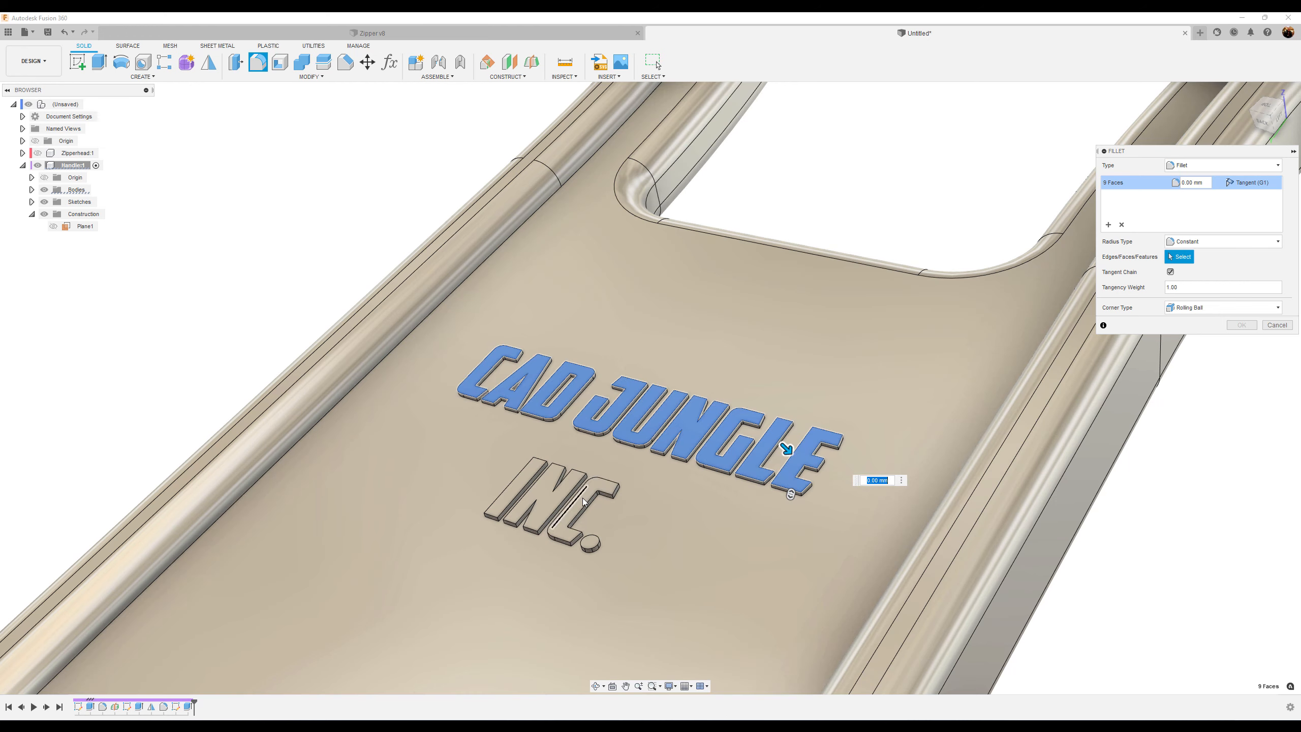
{"action": "left_click", "coordinate": [584, 504]}
{"action": "left_click", "coordinate": [549, 504]}
{"action": "left_click", "coordinate": [523, 483]}
{"action": "left_click", "coordinate": [589, 545]}
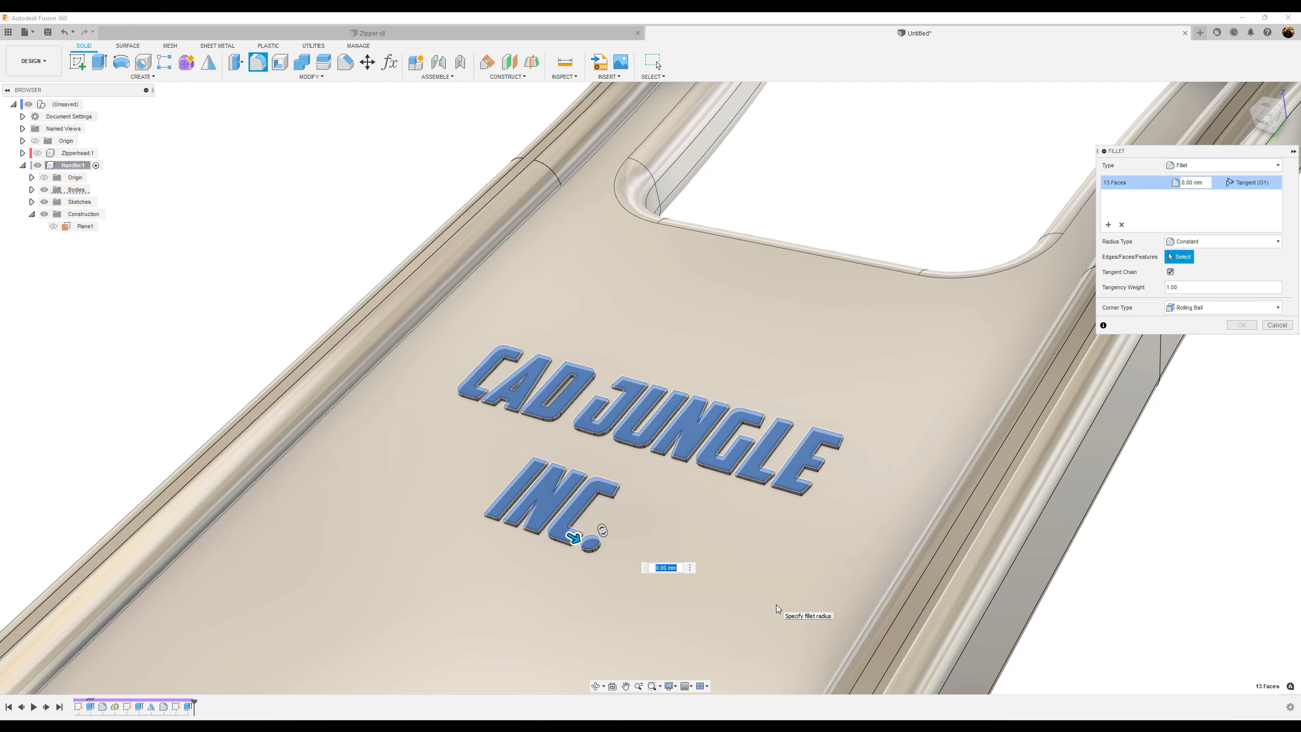
{"action": "type", "text": ".025"}
{"action": "key", "text": "Return"}
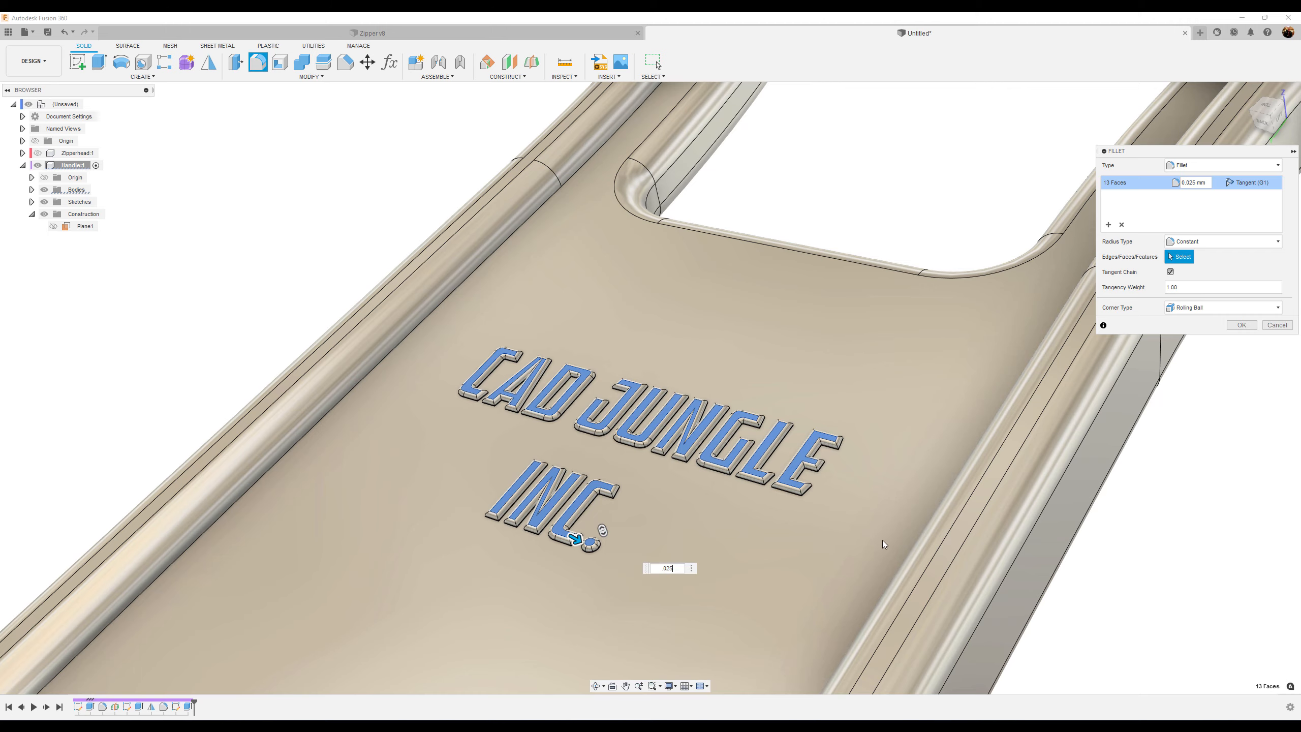
{"action": "left_click", "coordinate": [1242, 325]}
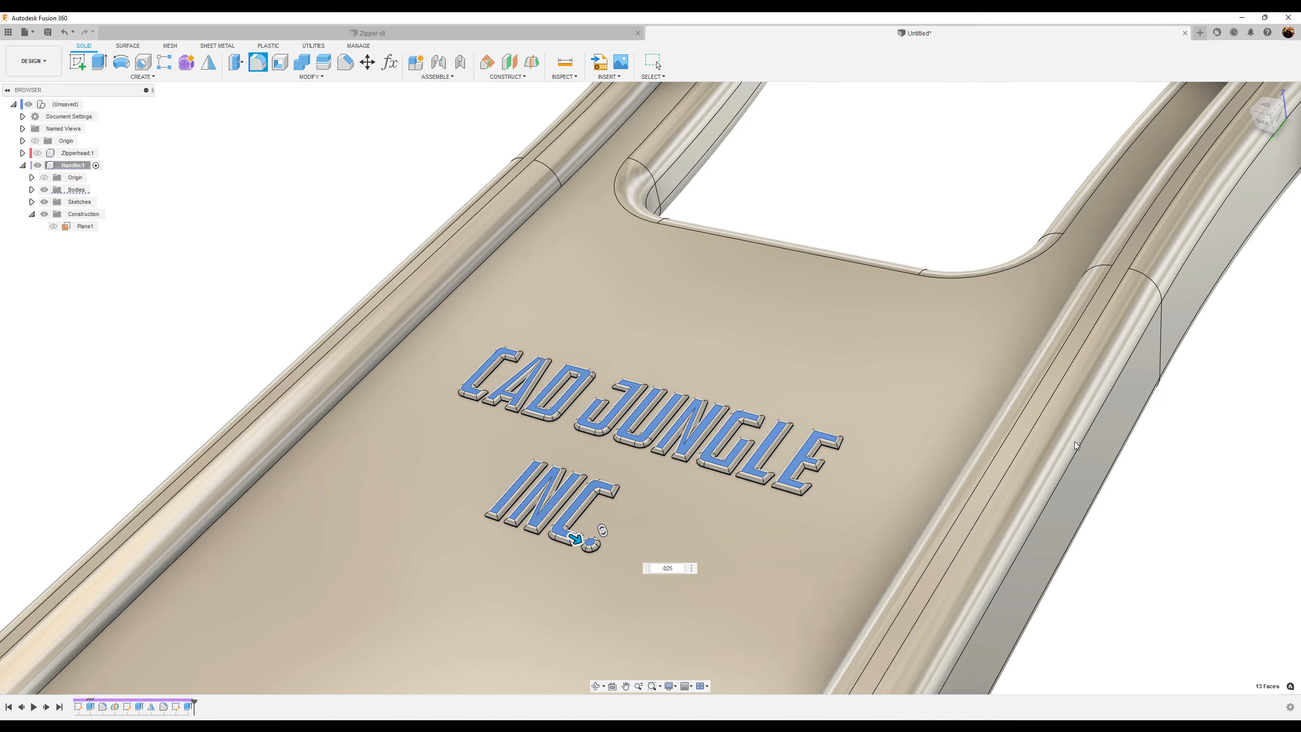
Activate the top-level assembly and make the Zipperhead component visible alongside the handle
{"action": "scroll", "coordinate": [1133, 485], "scroll_direction": "down", "scroll_amount": 7}
{"action": "middle_click_drag", "start_coordinate": [1132, 485], "coordinate": [991, 447], "text": "shift"}
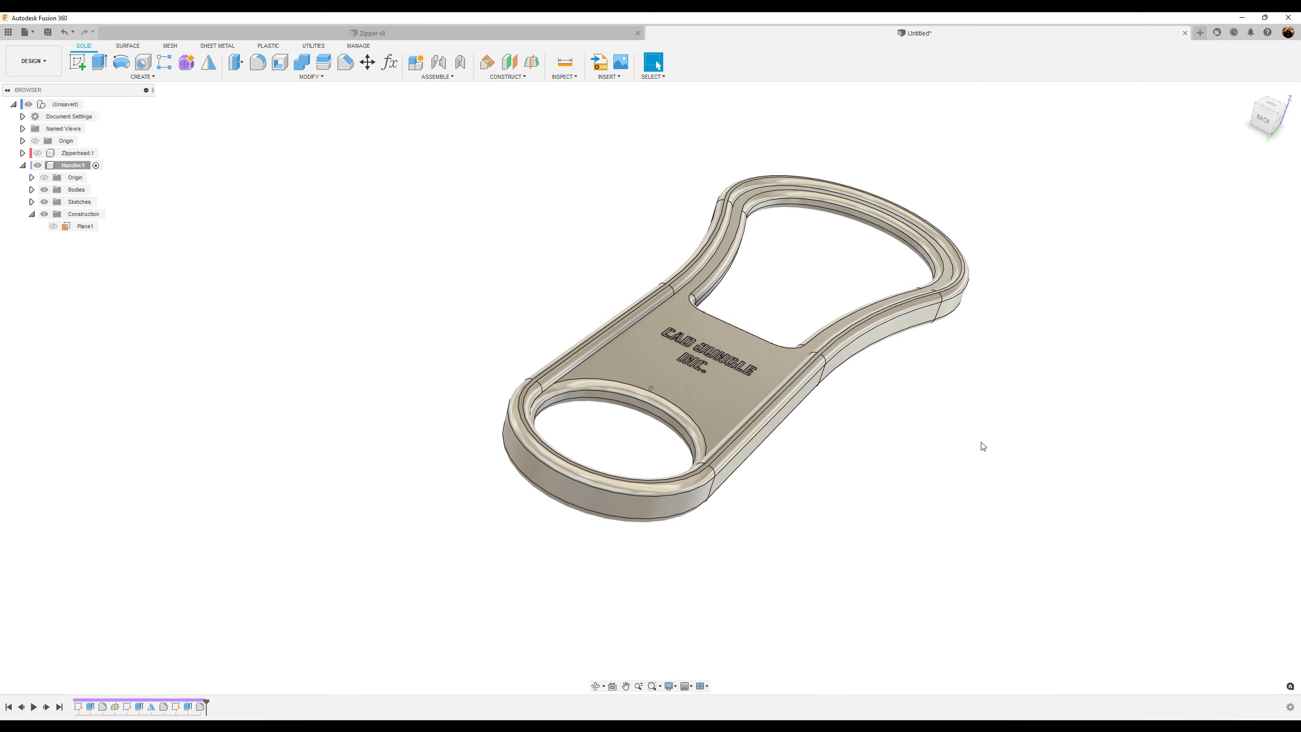
{"action": "left_click", "coordinate": [91, 104]}
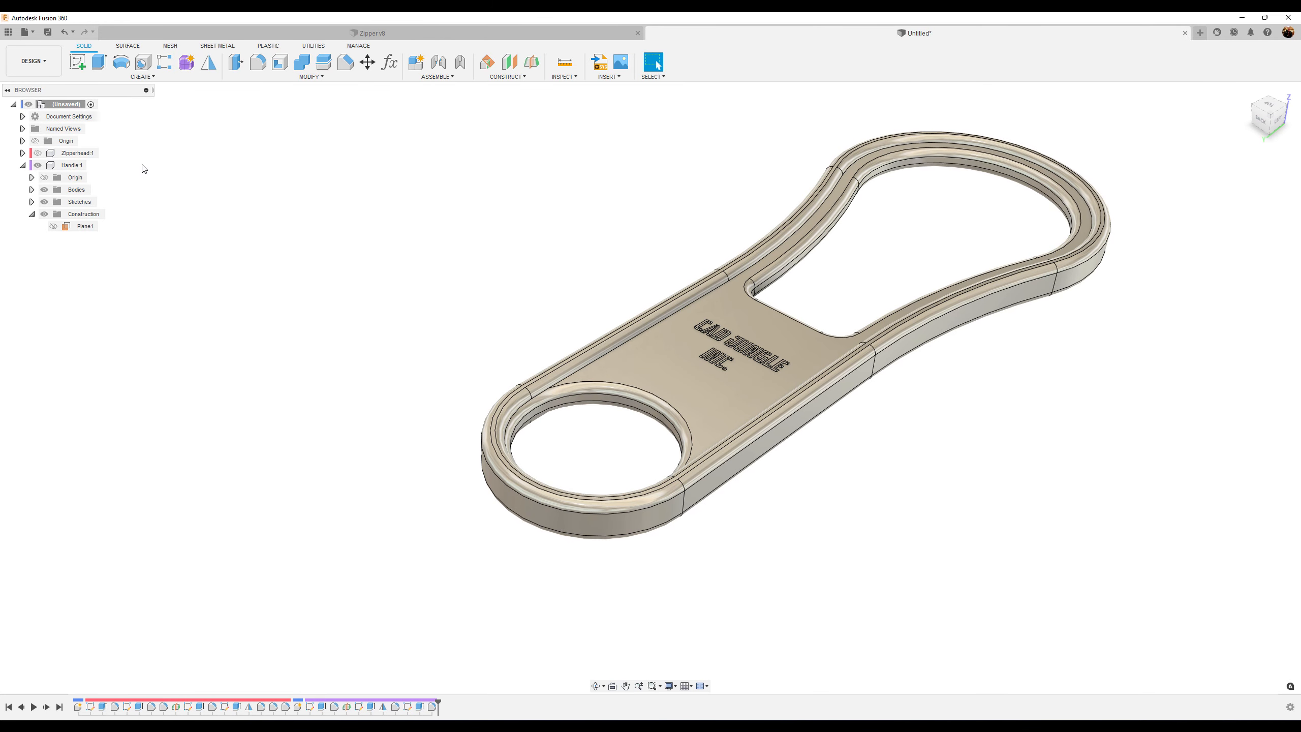
{"action": "left_click", "coordinate": [38, 153]}
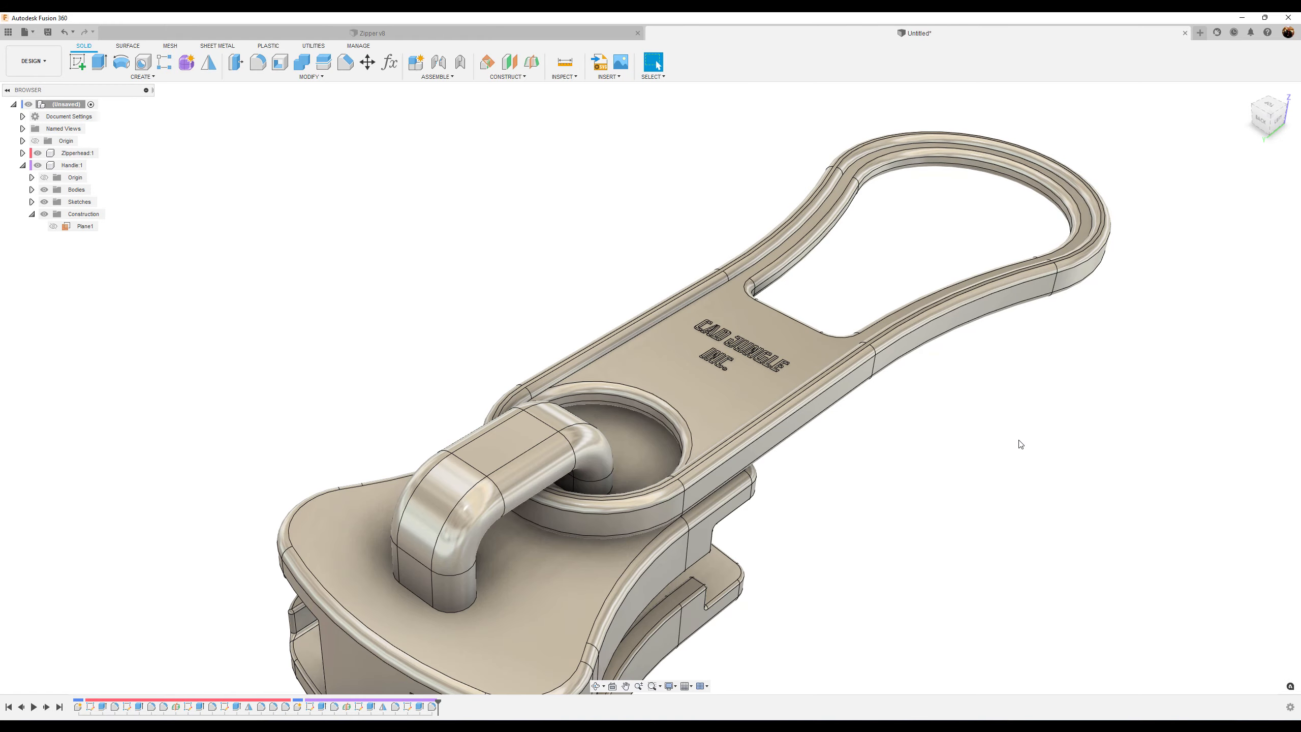
{"action": "scroll", "coordinate": [1019, 444], "scroll_direction": "down", "scroll_amount": 4}
{"action": "middle_click_drag", "start_coordinate": [1020, 444], "coordinate": [1020, 438], "text": "shift"}
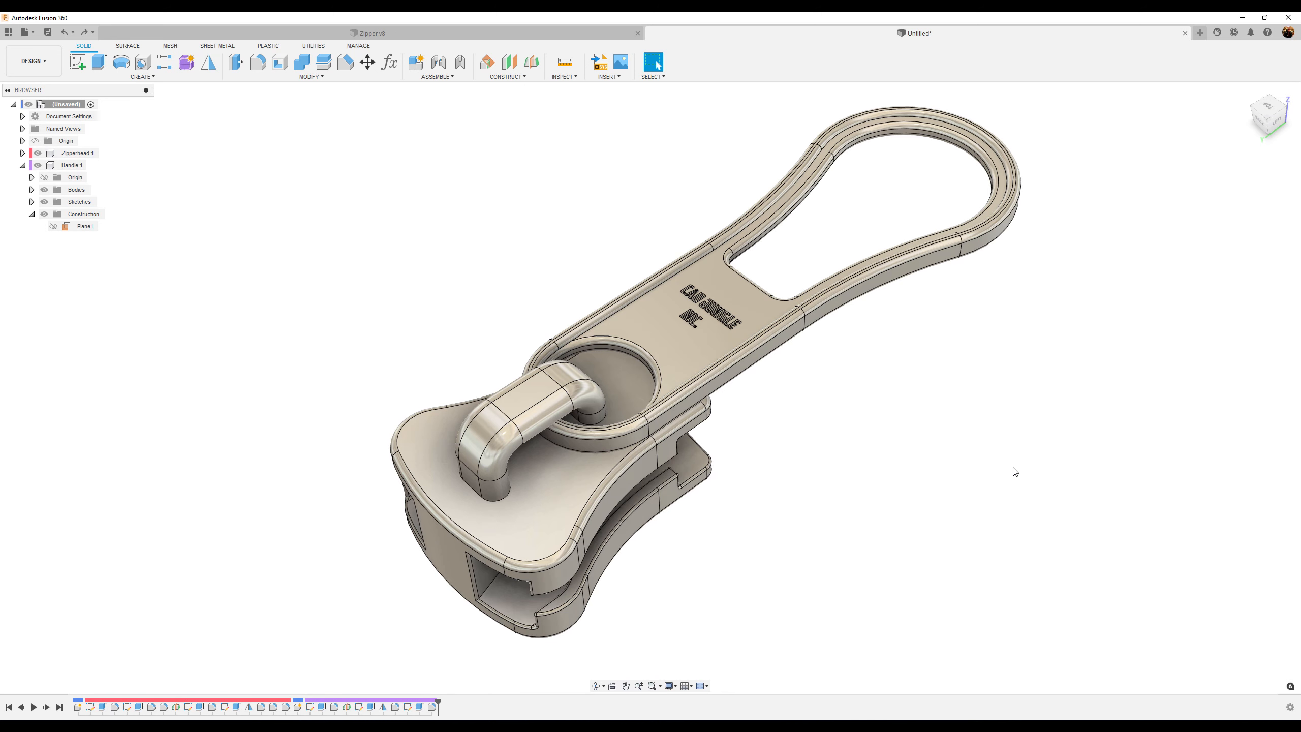
Search the appearance library for aluminum and apply Aluminum - Anodized Glossy (Grey) to the handle and zipper head
{"action": "key", "text": "a"}
{"action": "left_click", "coordinate": [1131, 310]}
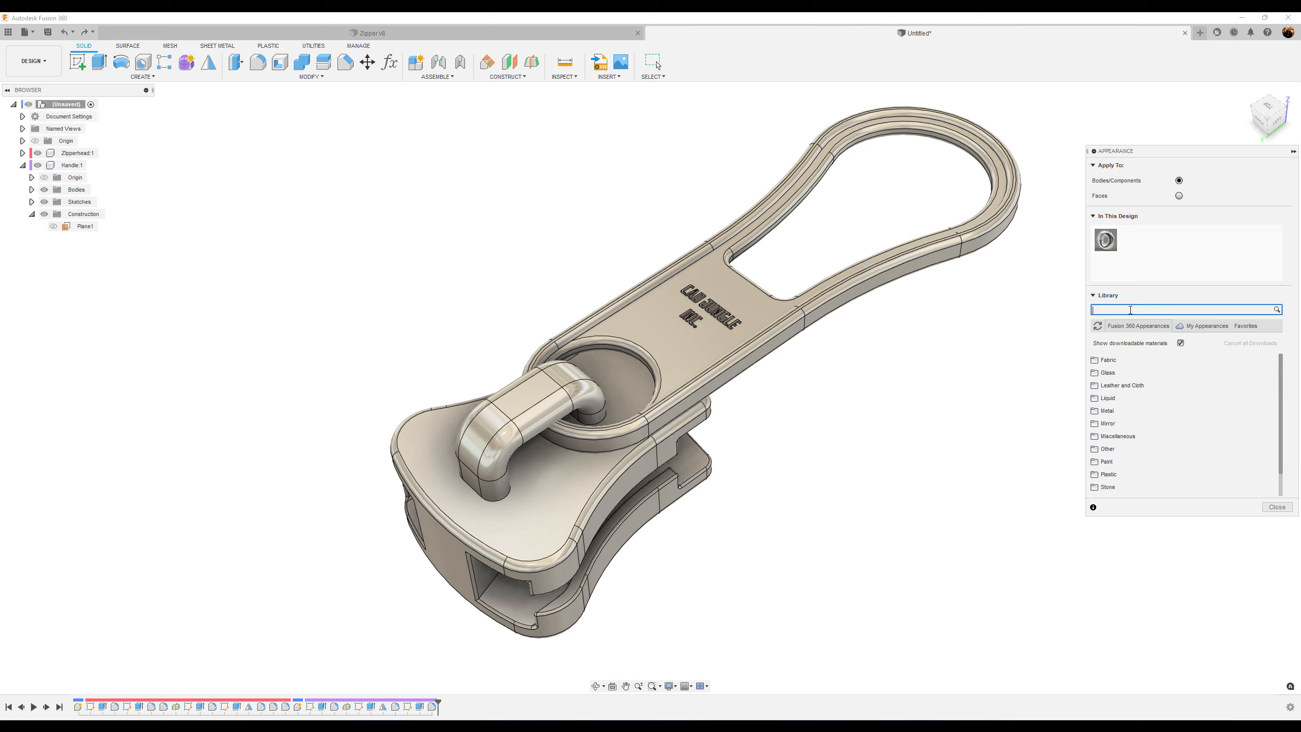
{"action": "type", "text": "aluminuym"}
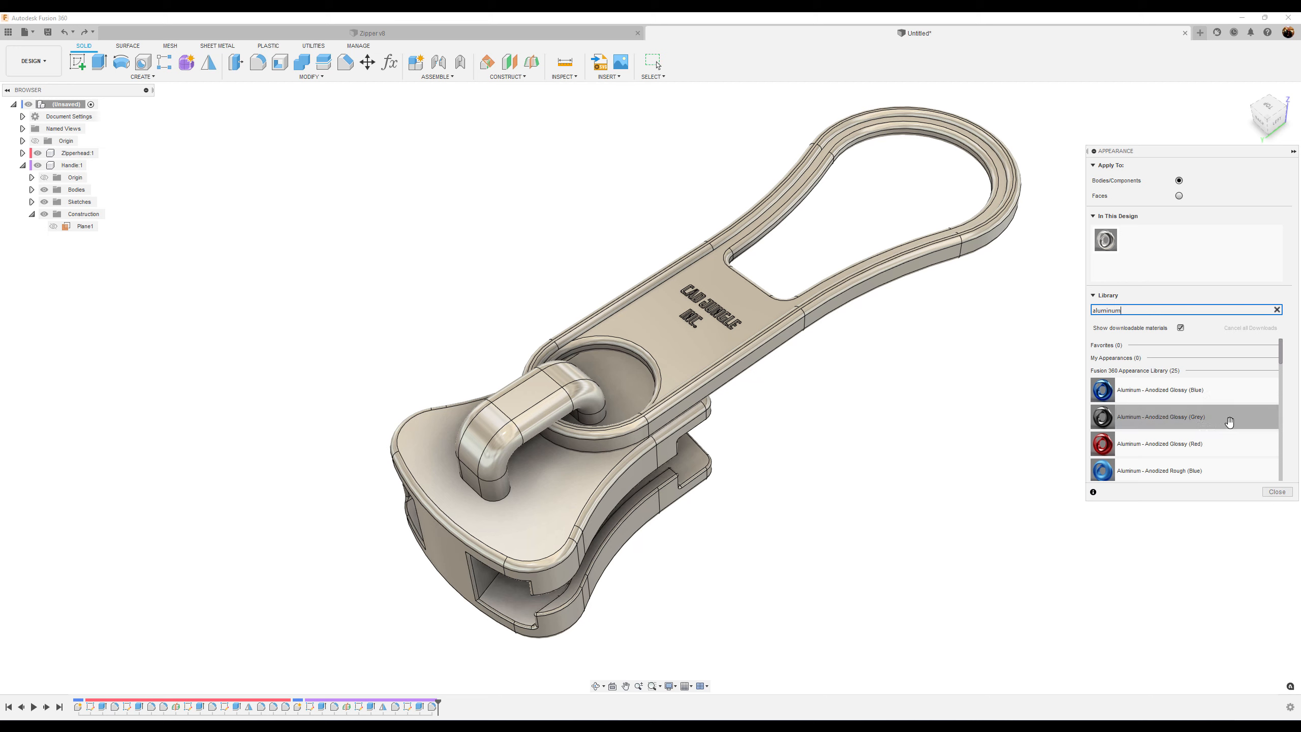
{"action": "left_click_drag", "start_coordinate": [1231, 422], "coordinate": [707, 356]}
{"action": "left_click_drag", "start_coordinate": [1253, 424], "coordinate": [533, 495]}
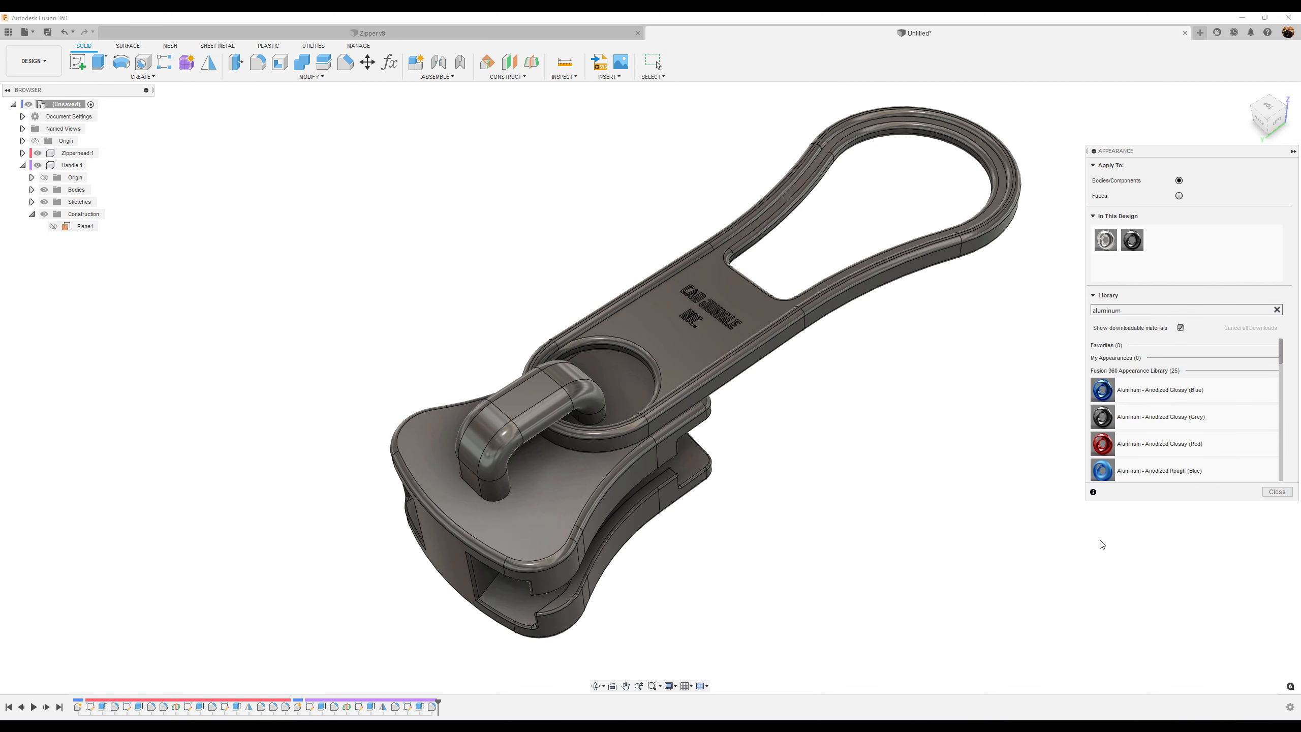
Edit the grey aluminum appearance, enable its Relief Pattern (Bump), and browse to the Substance materials Texture maps folder
{"action": "double_click", "coordinate": [1133, 240]}
{"action": "left_click", "coordinate": [1055, 306]}
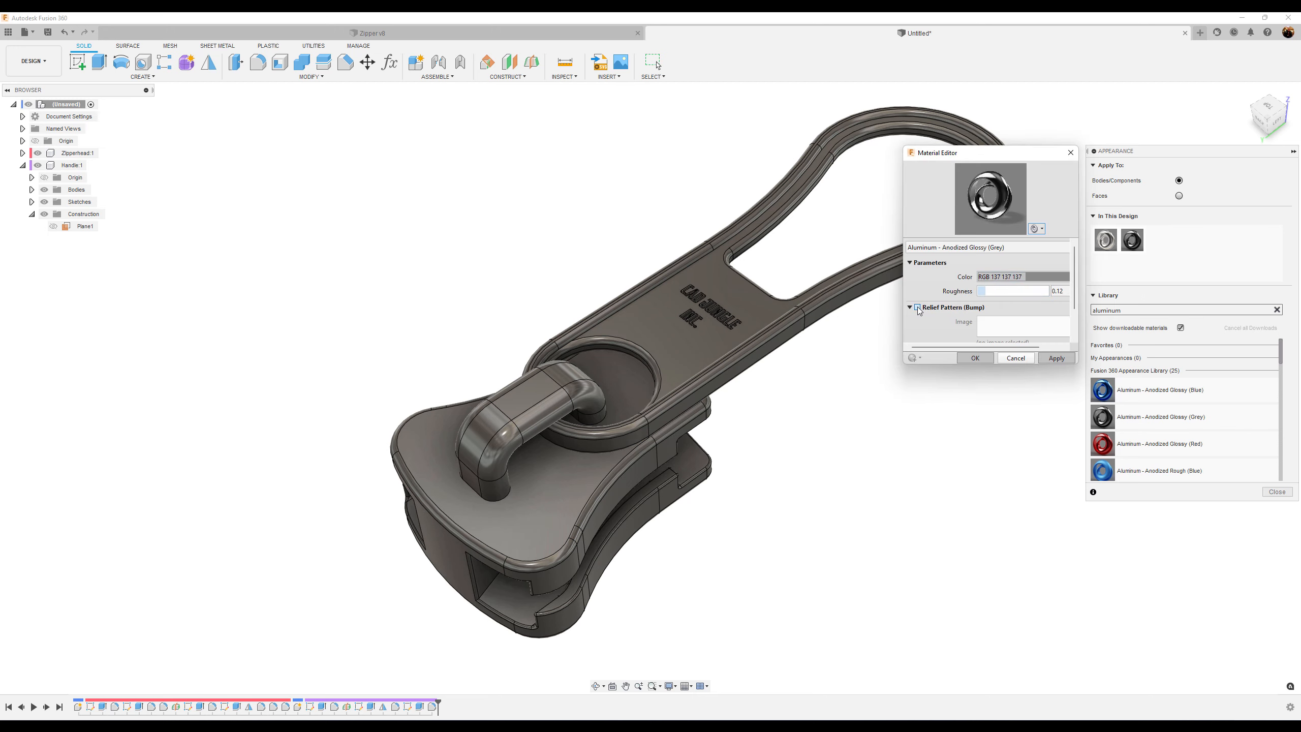
{"action": "left_click", "coordinate": [917, 308]}
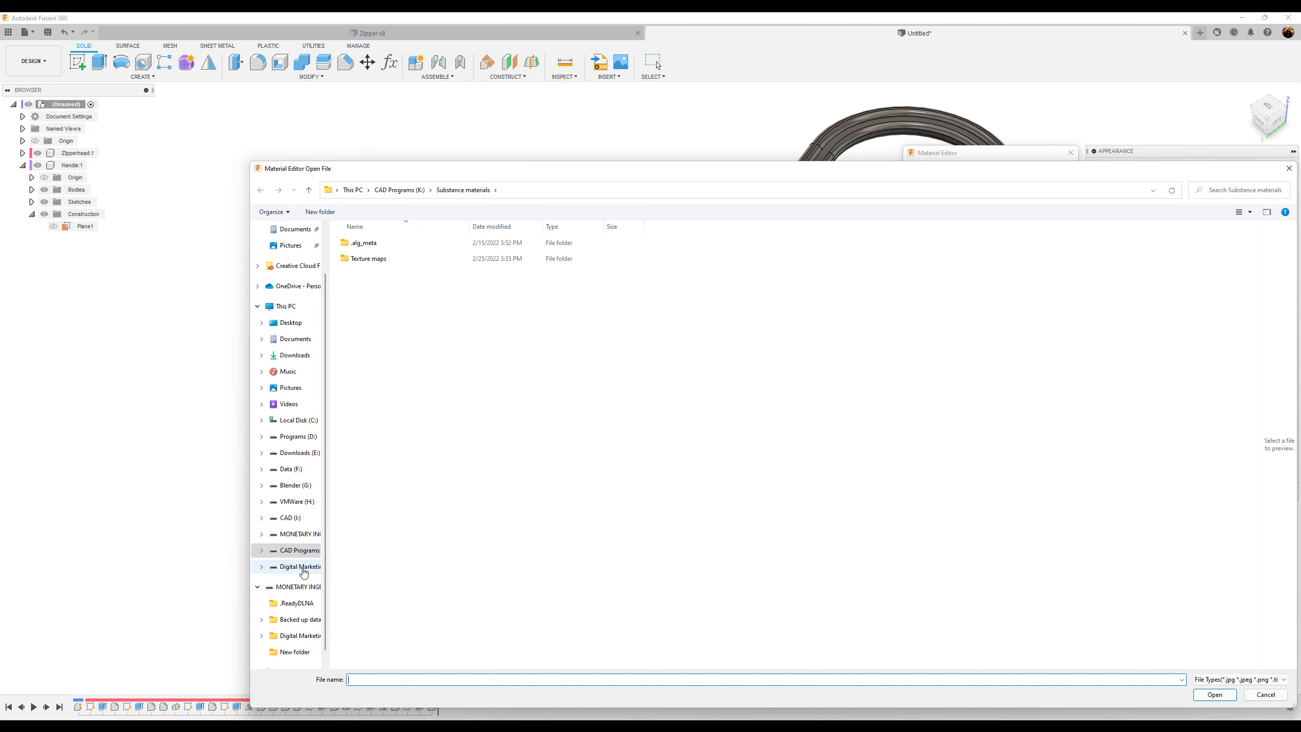
{"action": "left_click", "coordinate": [301, 551]}
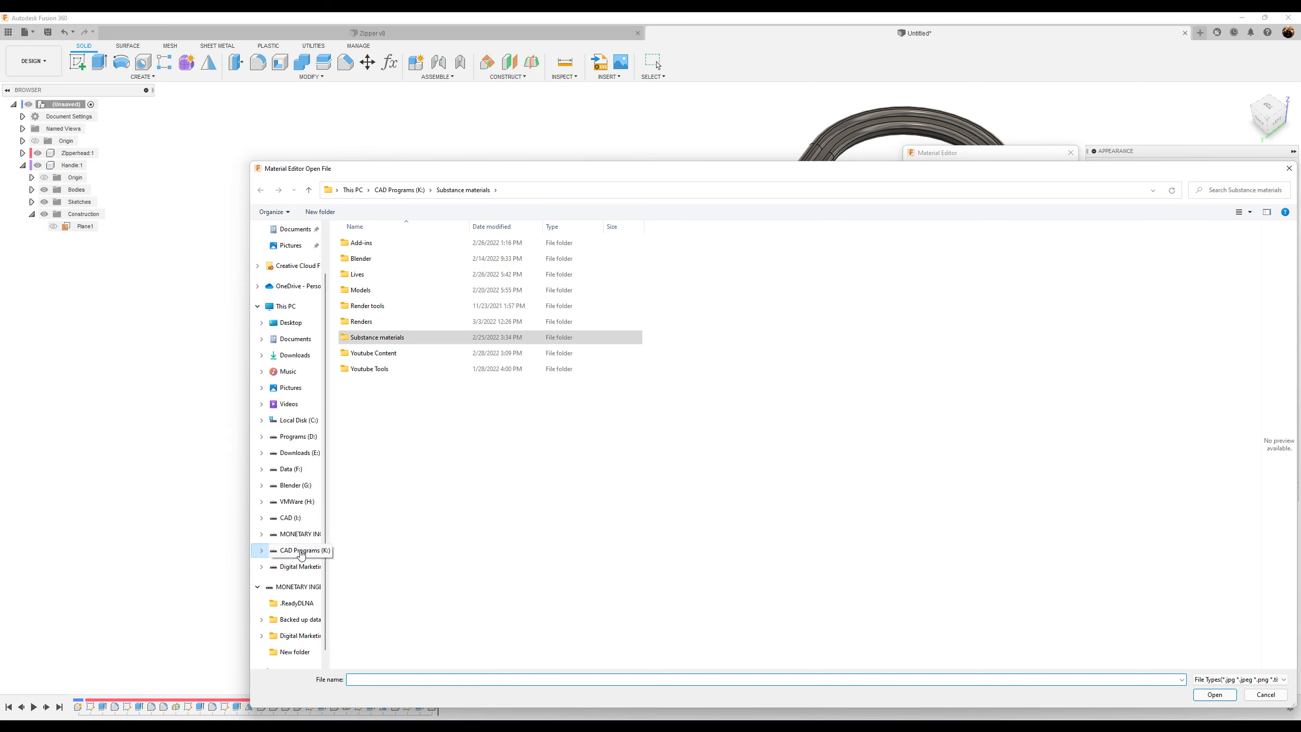
{"action": "double_click", "coordinate": [424, 340]}
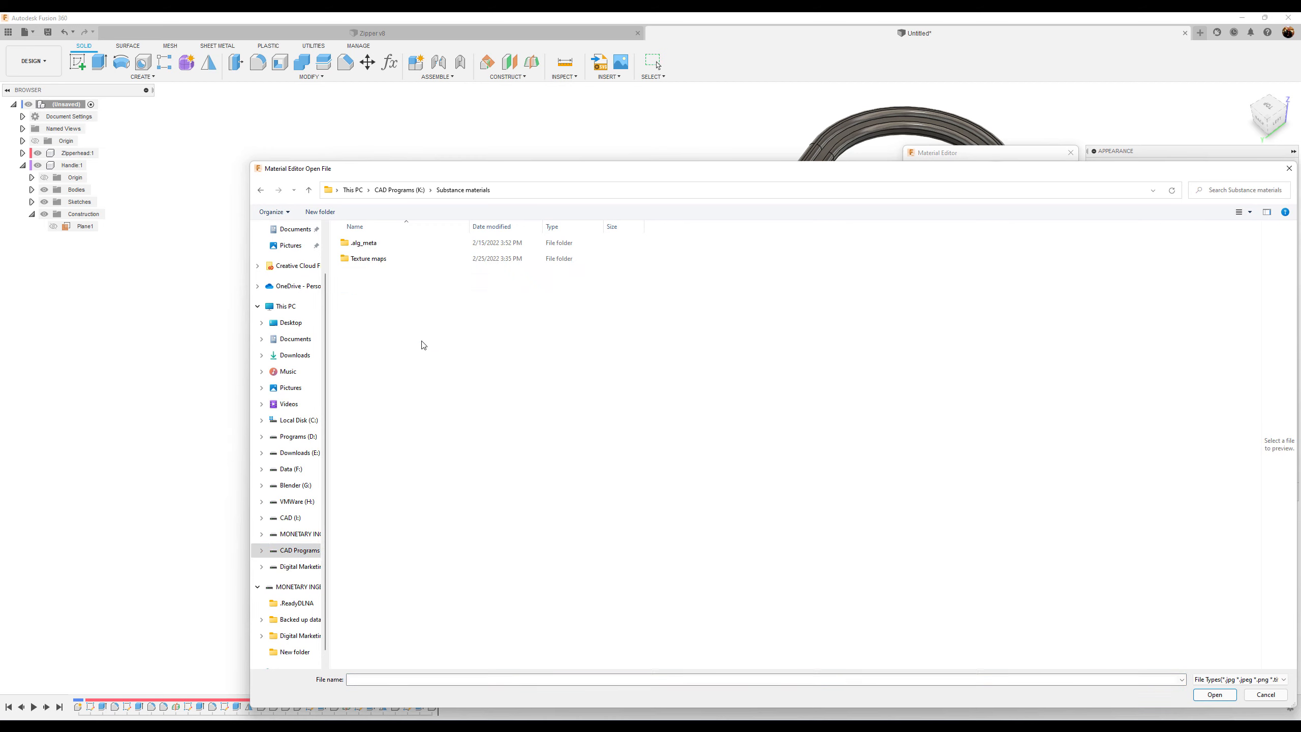
{"action": "double_click", "coordinate": [399, 260]}
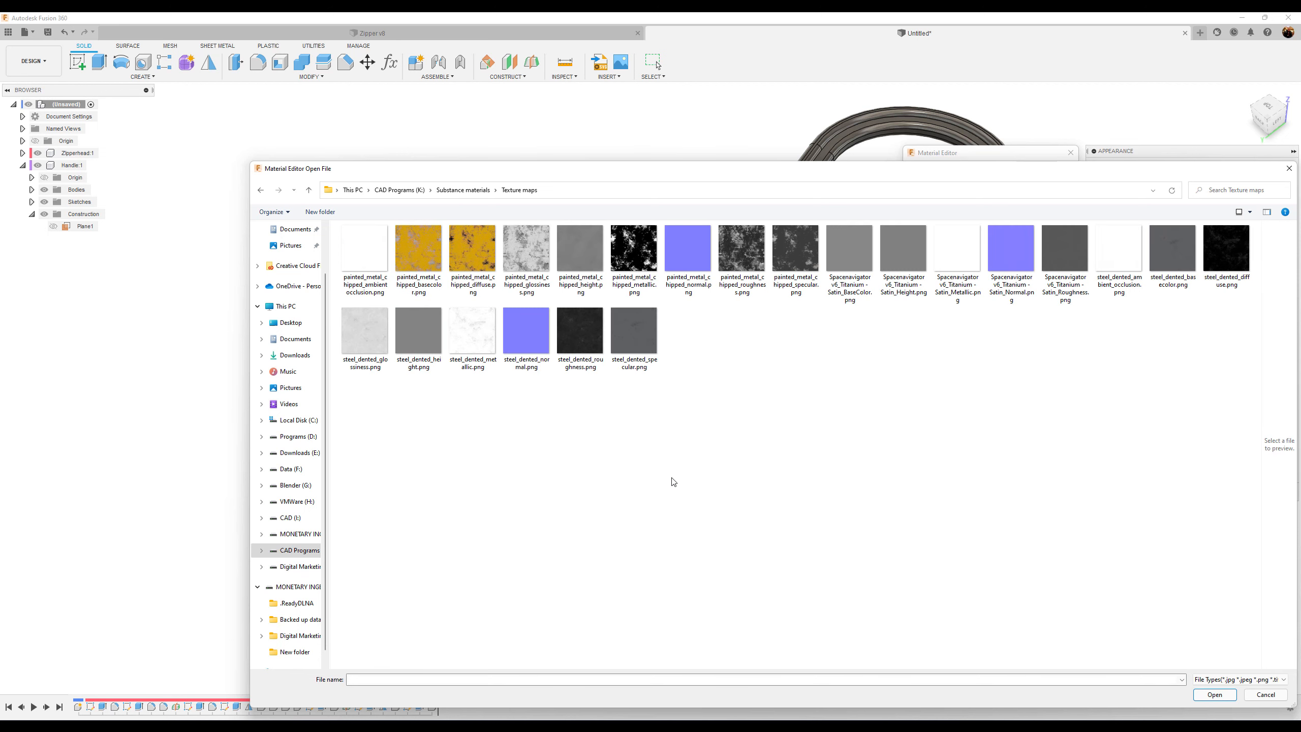